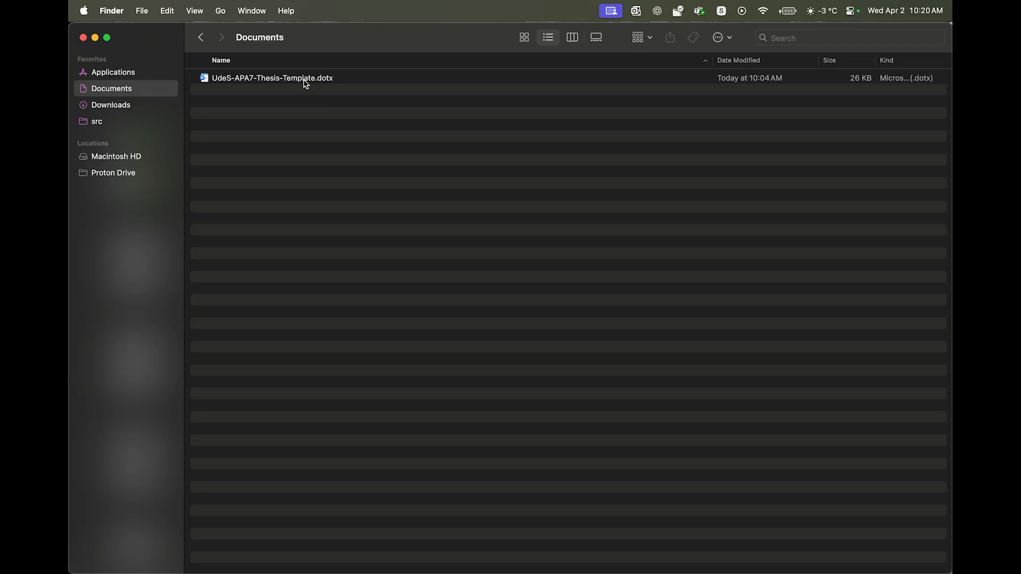
pyautogui.doubleClick(306, 78)
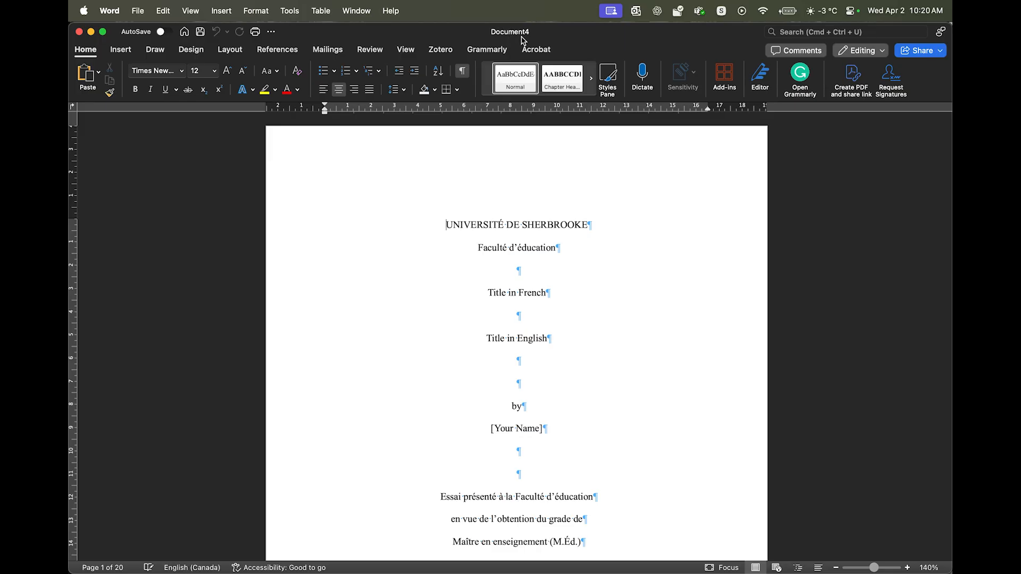
pyautogui.press('super+Tab')
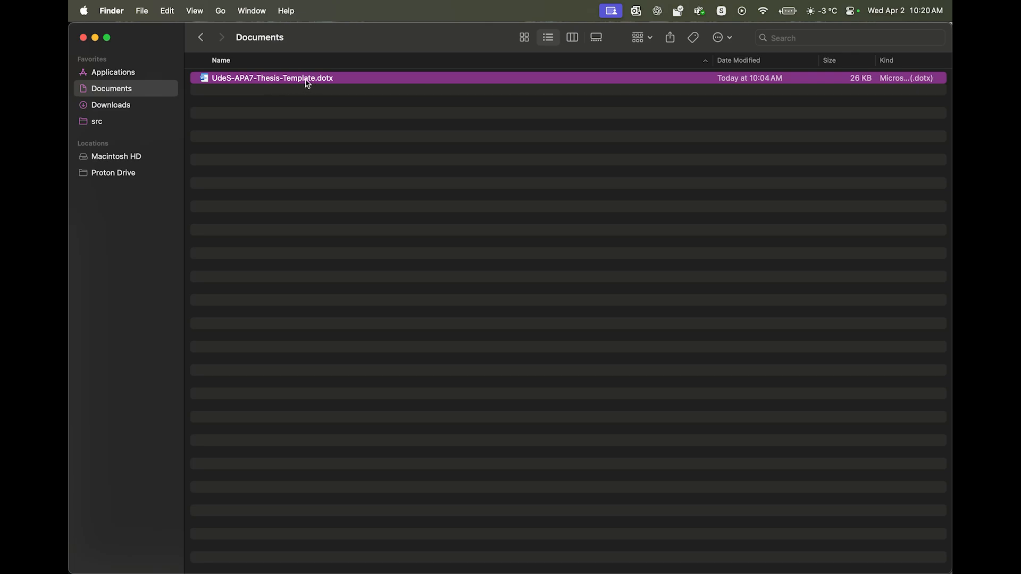
pyautogui.doubleClick(307, 80)
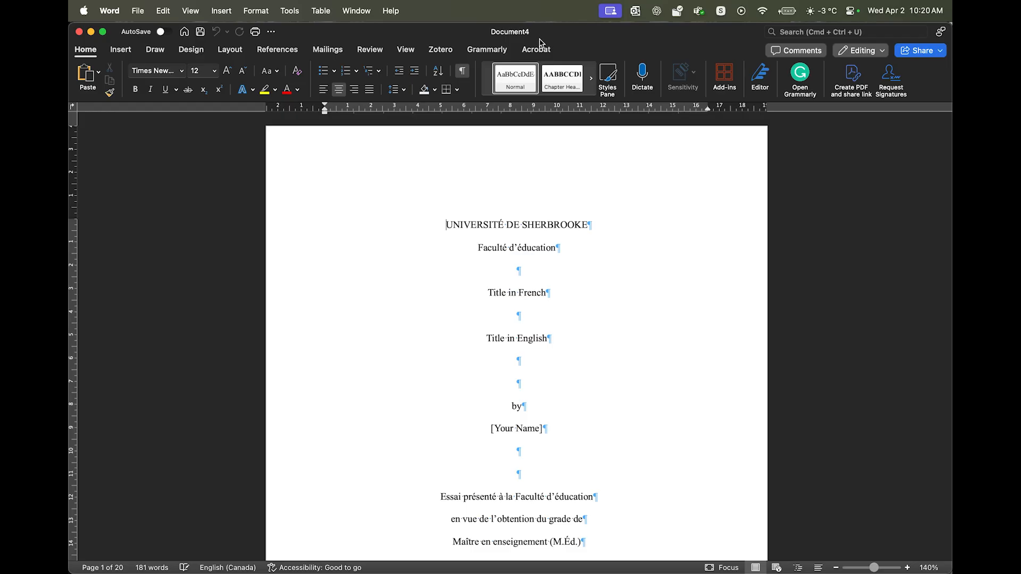
pyautogui.click(80, 32)
pyautogui.press('super+Tab')
pyautogui.click(328, 161)
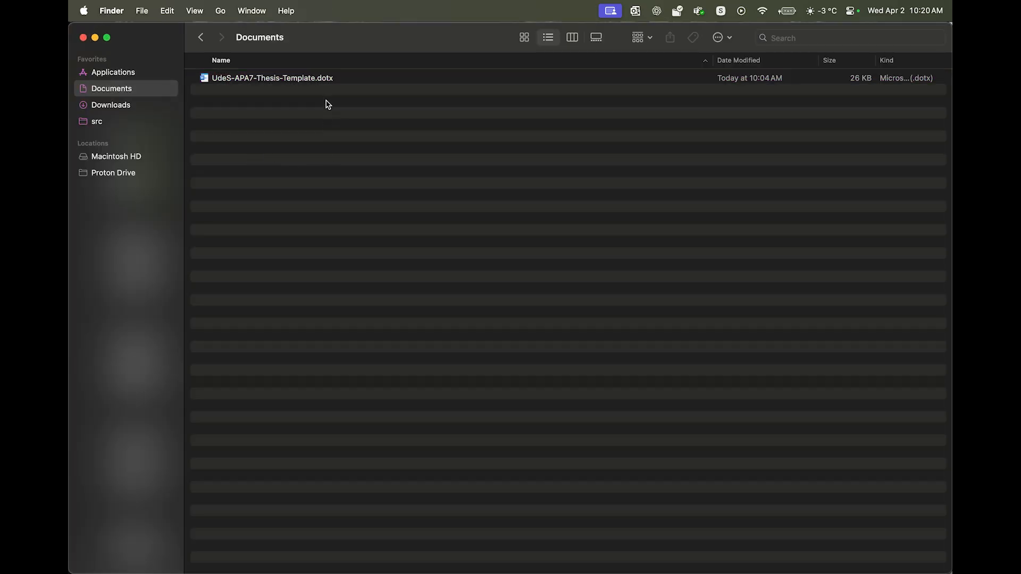
# Create a new document from UdeS-APA7-Thesis-Template.dotx and save it as Thesis.docx in the Documents folder.
pyautogui.doubleClick(301, 78)
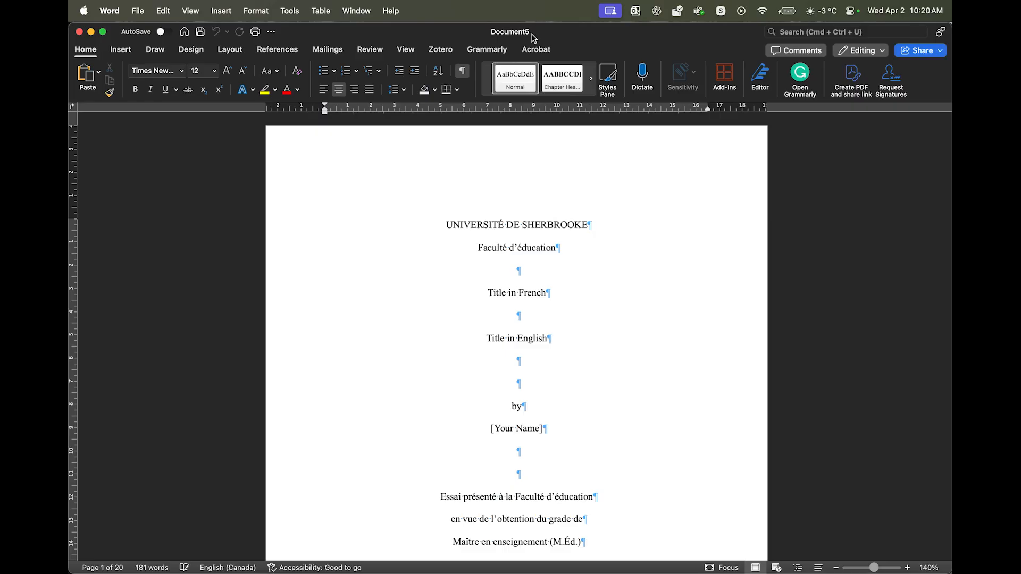
pyautogui.click(138, 11)
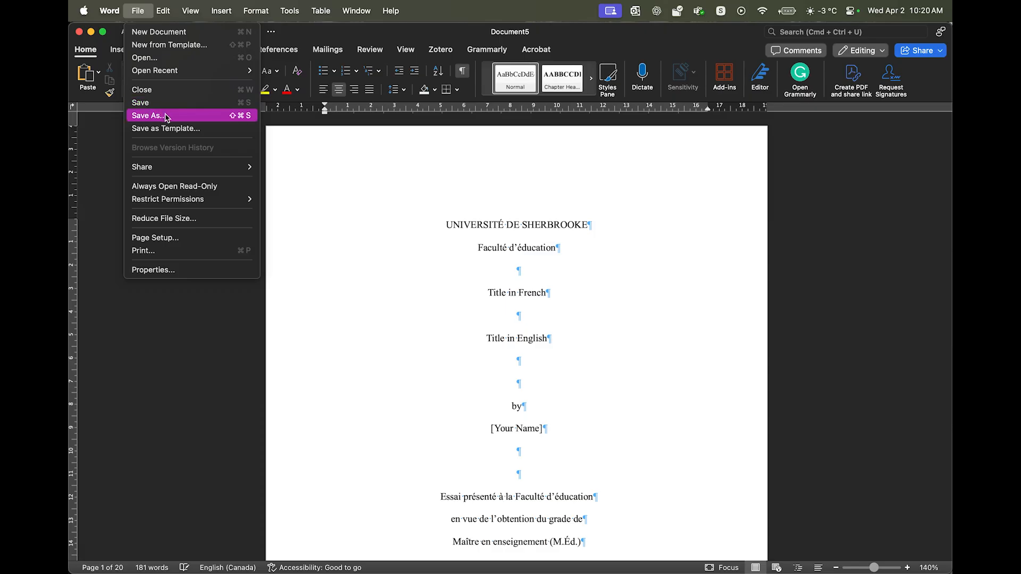
pyautogui.click(165, 115)
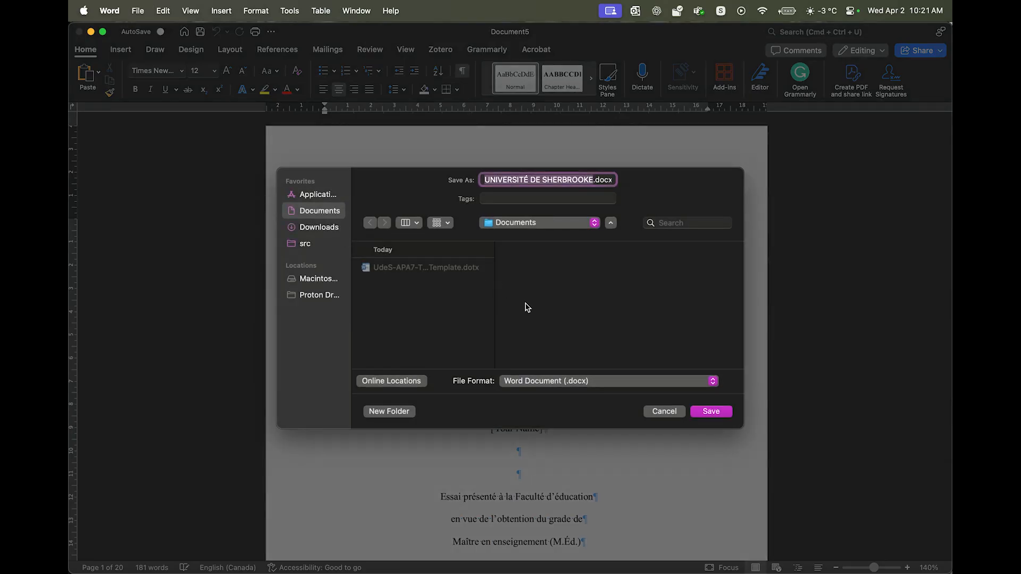
pyautogui.write('Thesis')
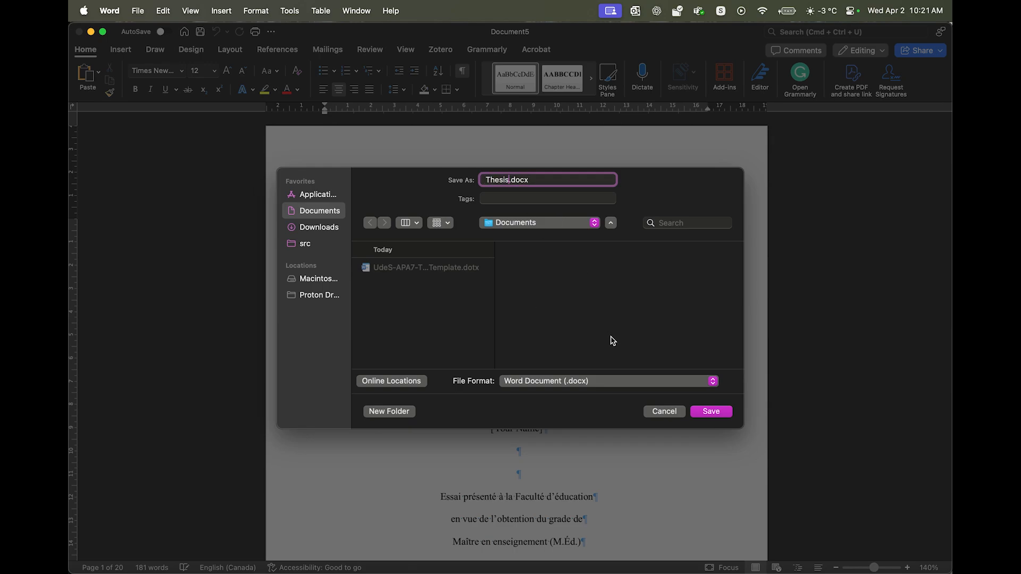
pyautogui.click(709, 412)
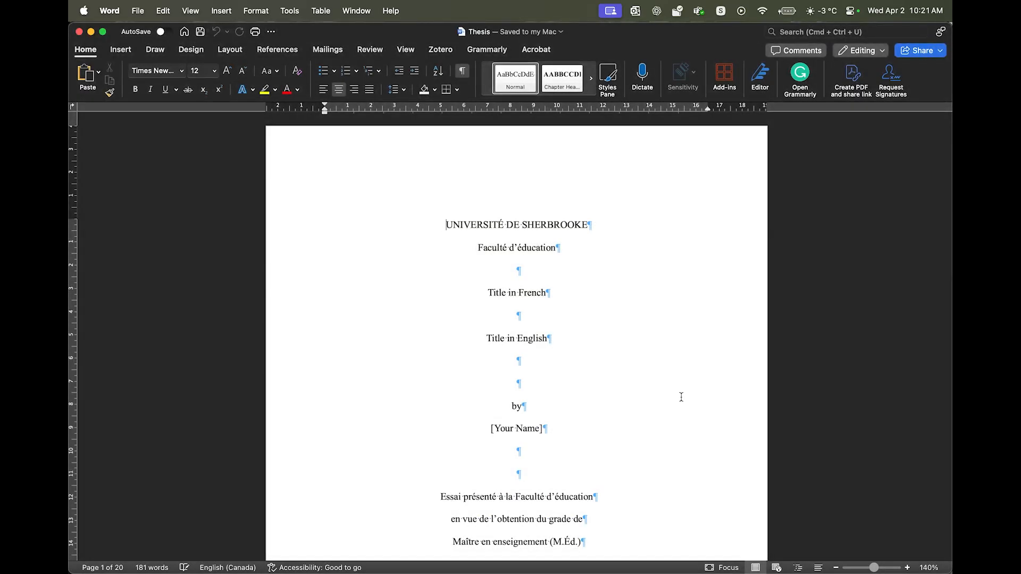
# Review the title page, the jury page and the start of the Abstract page for placeholders to fill in.
pyautogui.scroll(-3, 646, 283)
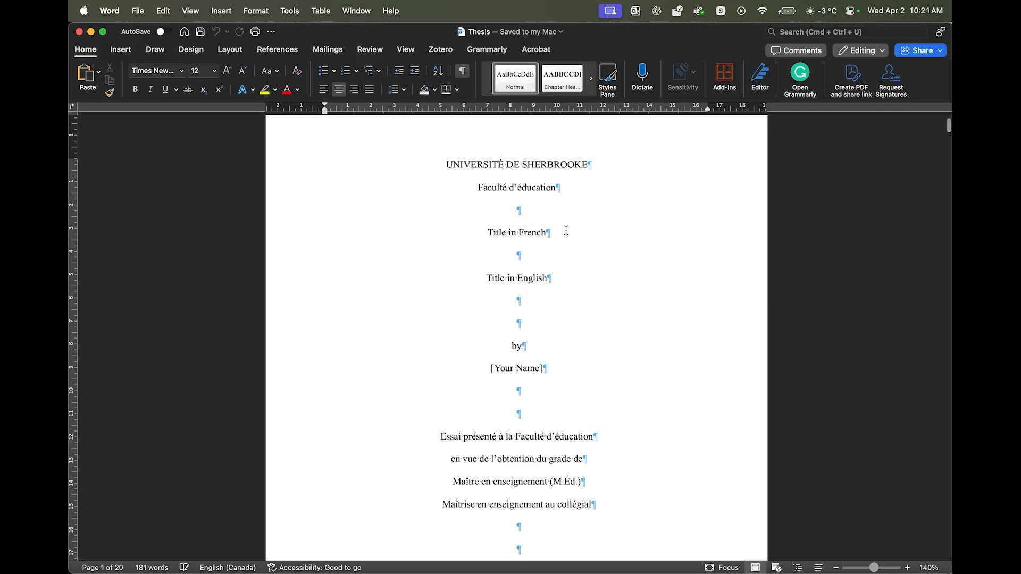
pyautogui.scroll(-6, 540, 303)
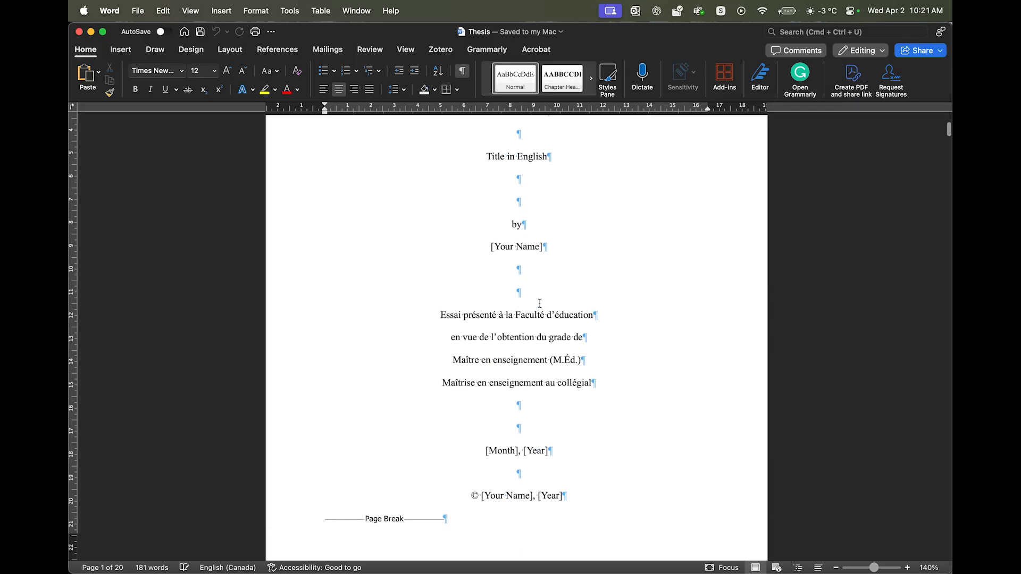
pyautogui.scroll(-8, 563, 249)
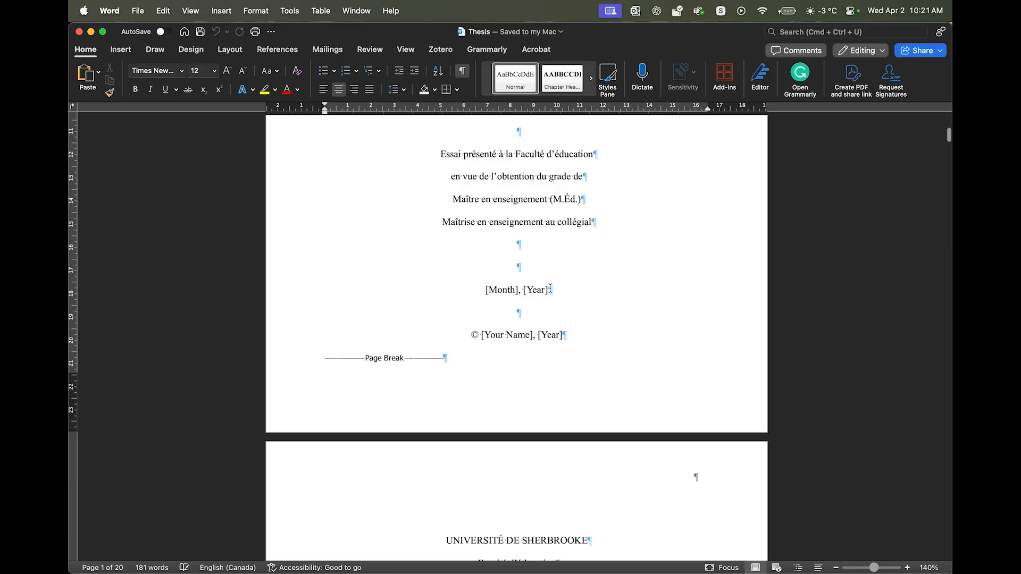
pyautogui.scroll(-10, 566, 292)
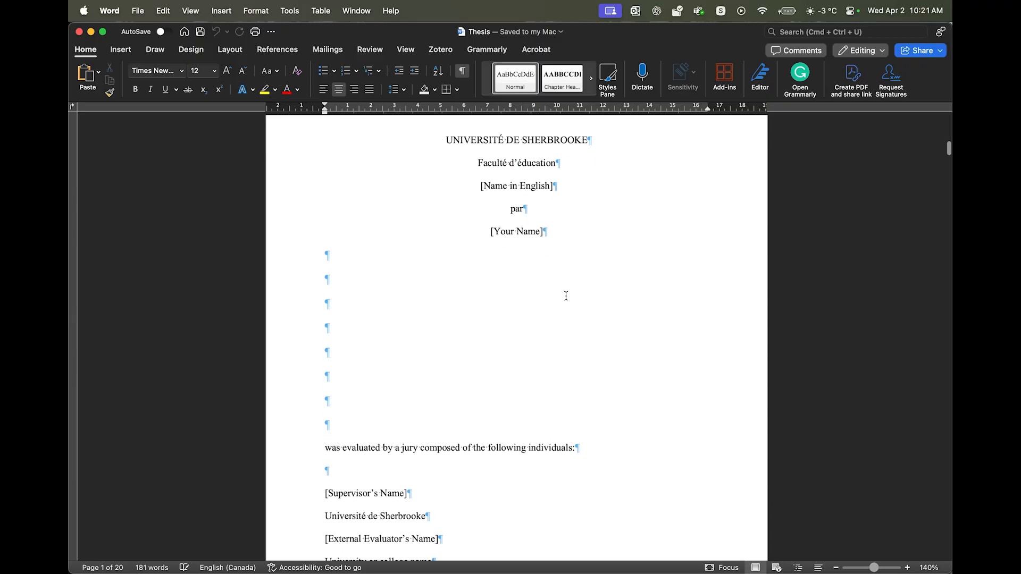
pyautogui.scroll(-5, 569, 208)
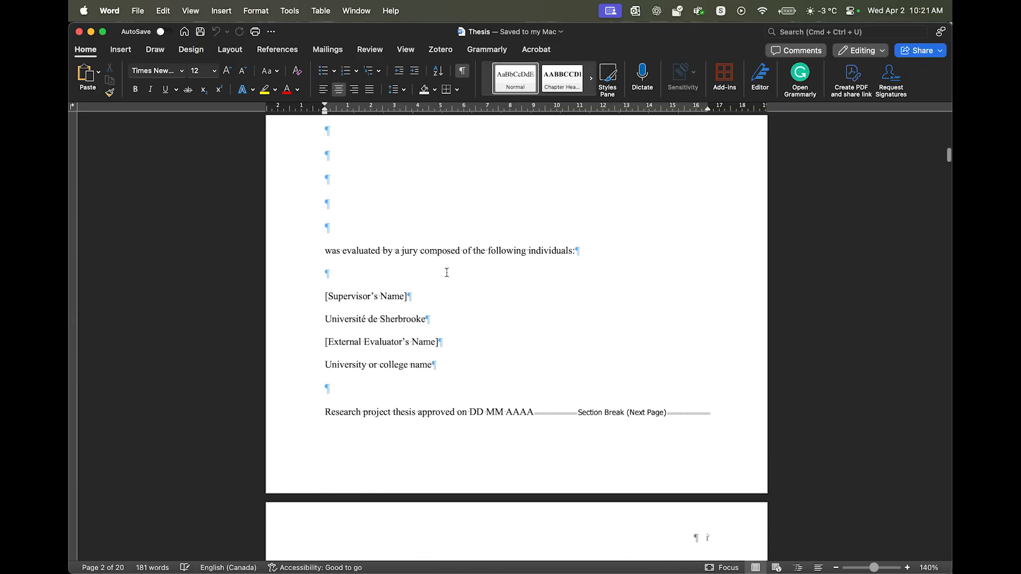
pyautogui.scroll(-3, 447, 272)
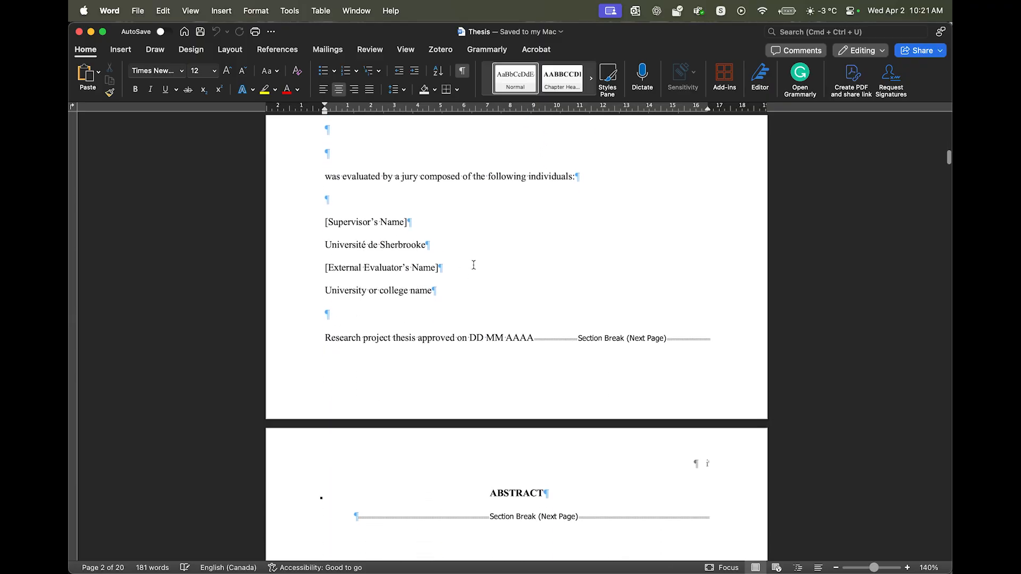
pyautogui.scroll(-3, 472, 289)
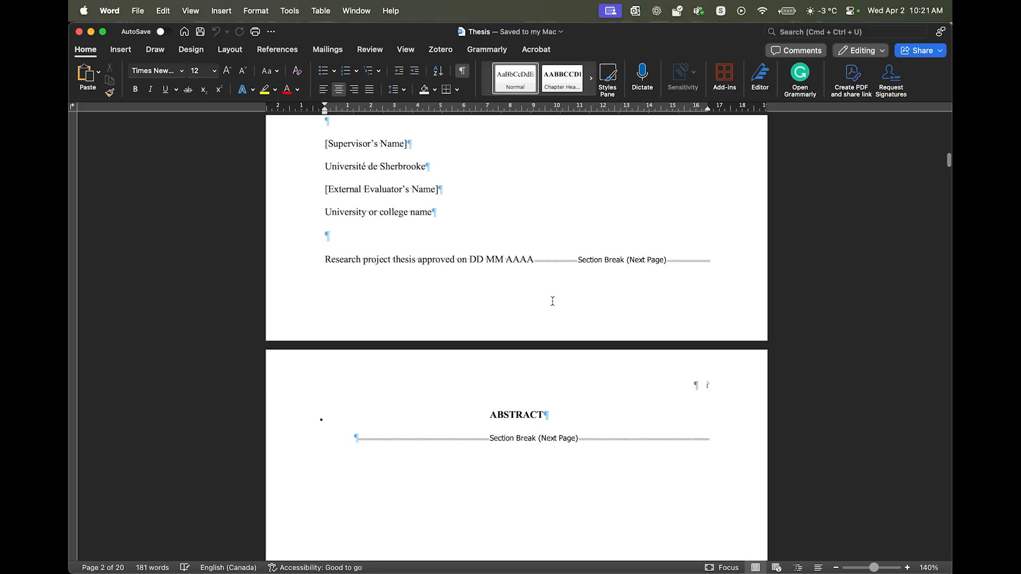
pyautogui.scroll(-4, 558, 295)
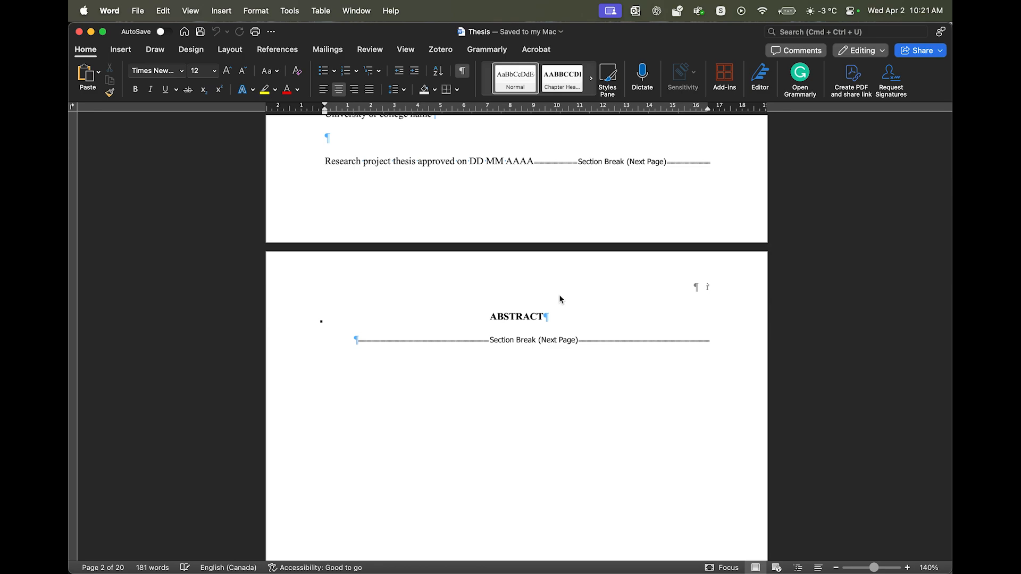
# Hide the formatting marks around the jury and Abstract pages and show them again.
pyautogui.scroll(2, 560, 295)
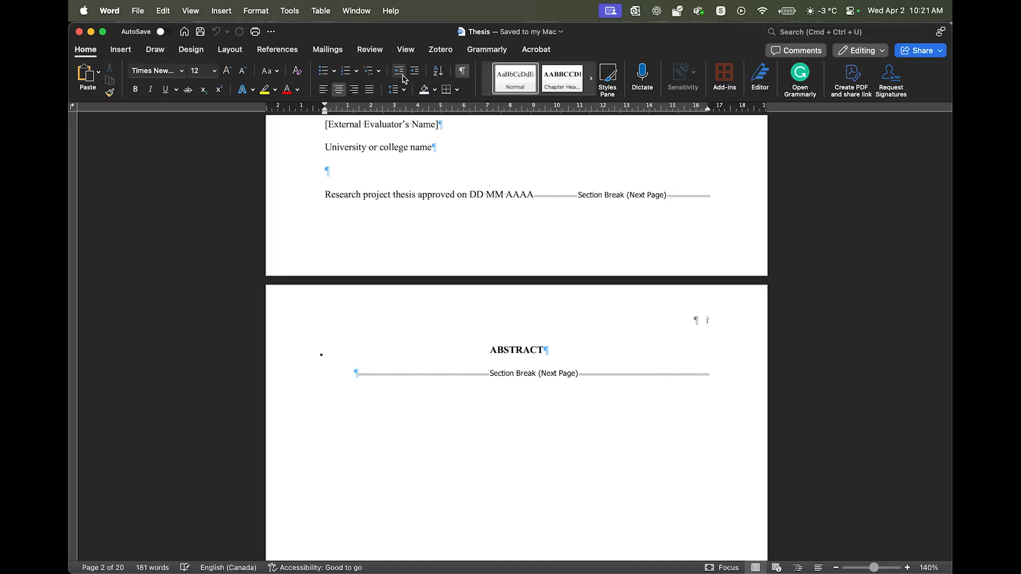
pyautogui.click(463, 72)
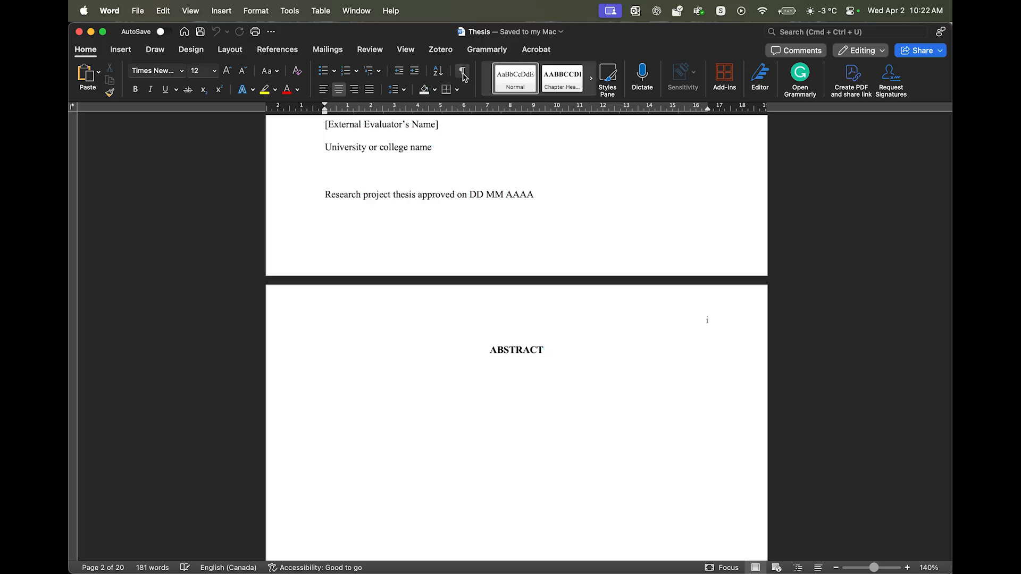
pyautogui.click(462, 72)
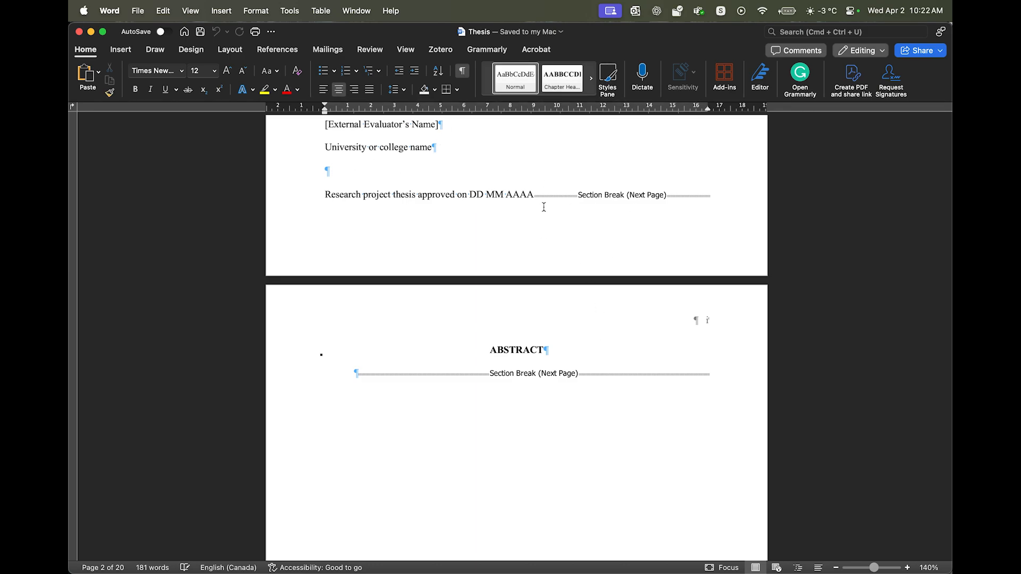
# Examine the section breaks and header page numbering from the title pages through the Abstract and Resumé pages.
pyautogui.scroll(1, 544, 207)
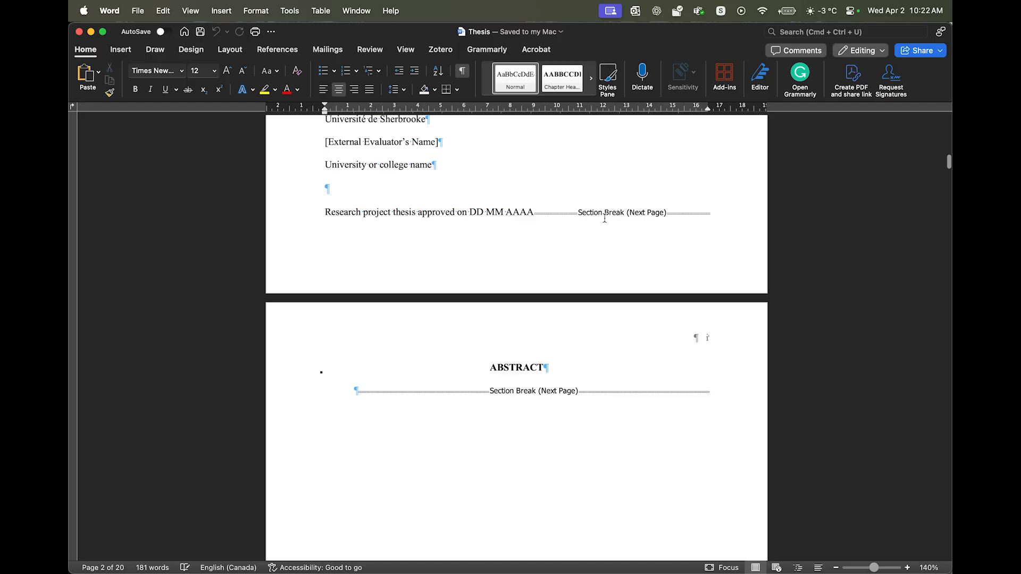
pyautogui.scroll(10, 583, 237)
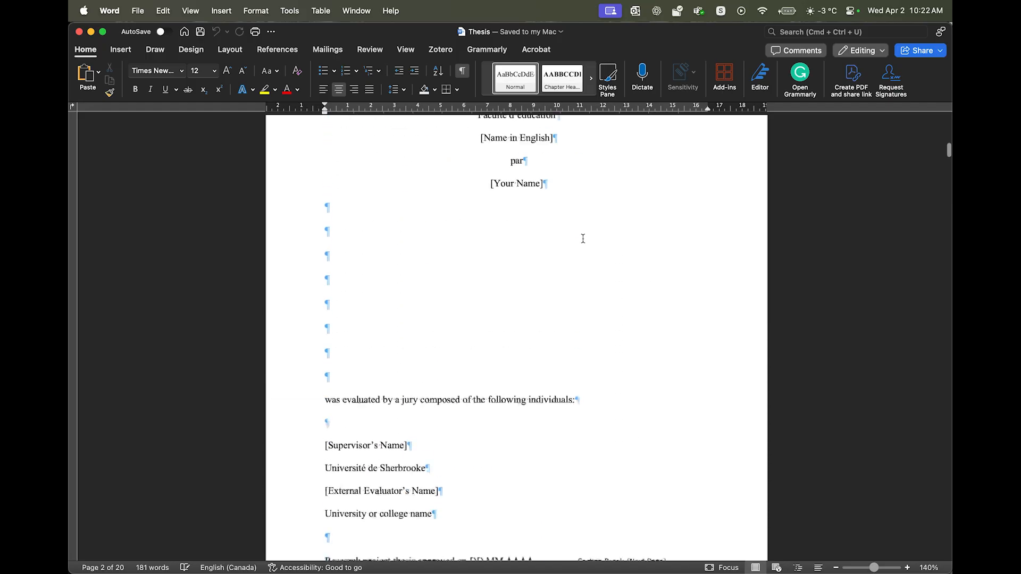
pyautogui.scroll(4, 583, 238)
pyautogui.scroll(-15, 583, 238)
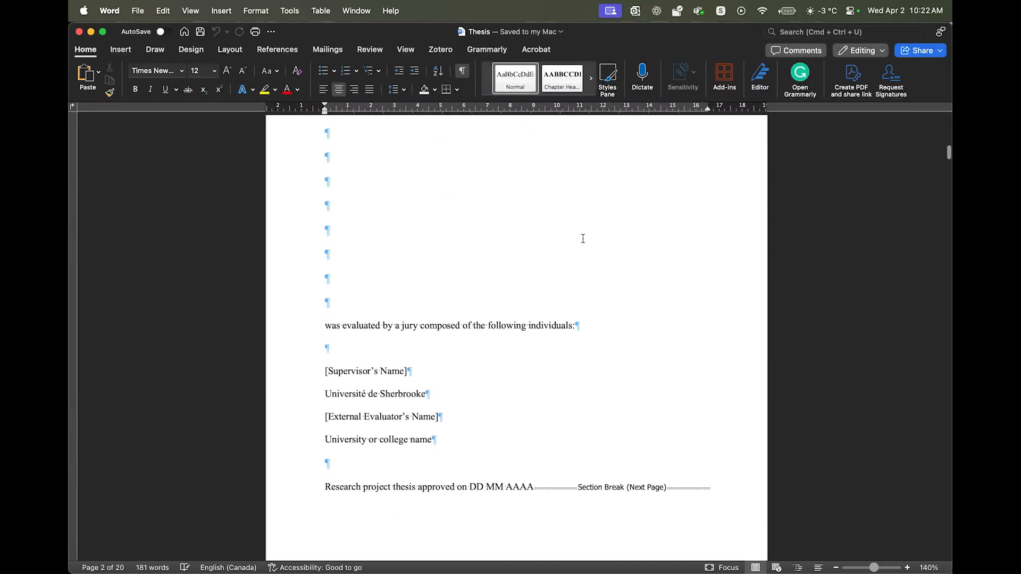
pyautogui.scroll(-15, 583, 238)
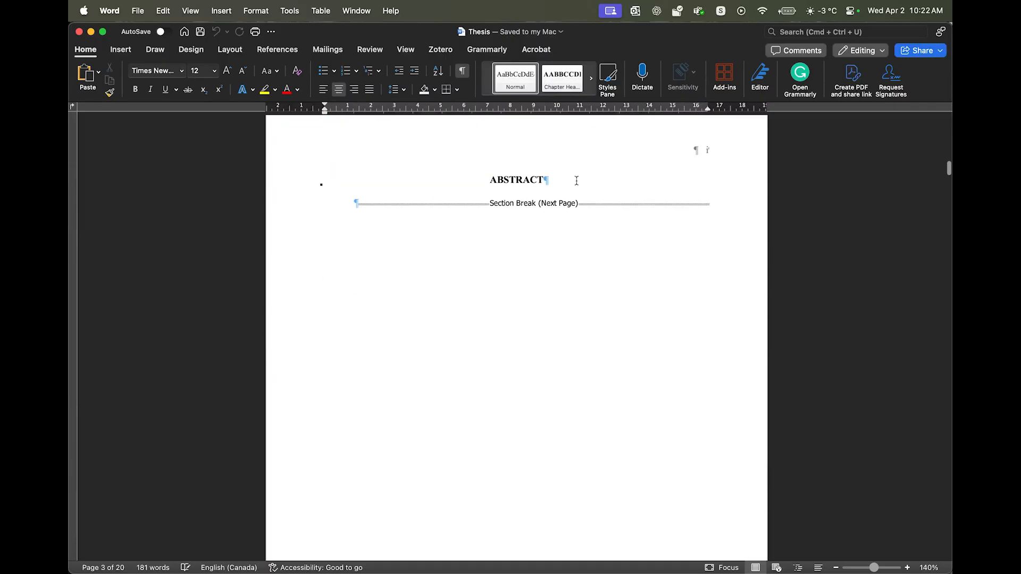
pyautogui.click(576, 180)
pyautogui.scroll(-1, 577, 226)
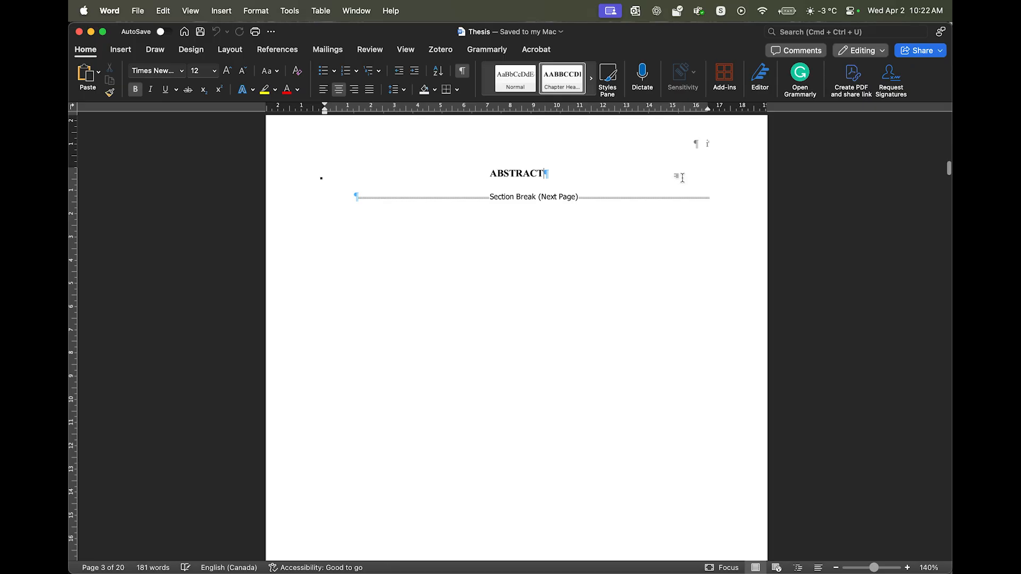
pyautogui.scroll(15, 683, 178)
pyautogui.scroll(20, 665, 277)
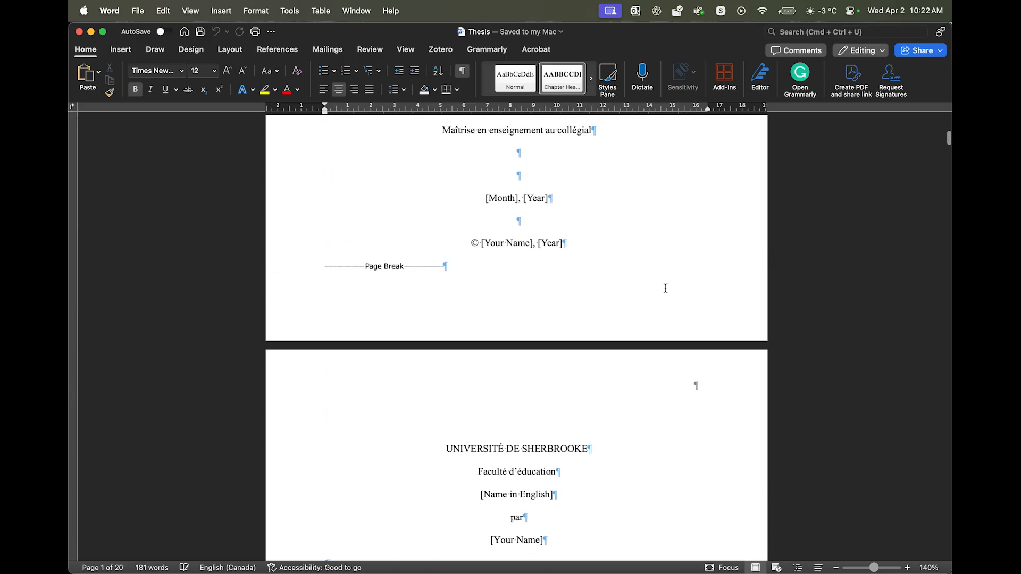
pyautogui.scroll(-20, 676, 159)
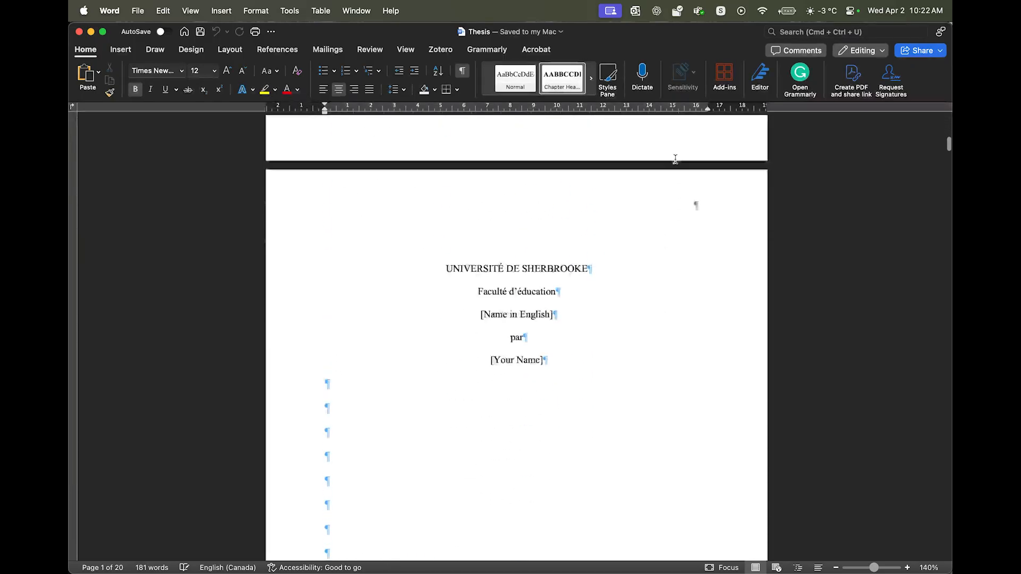
pyautogui.scroll(-2, 675, 158)
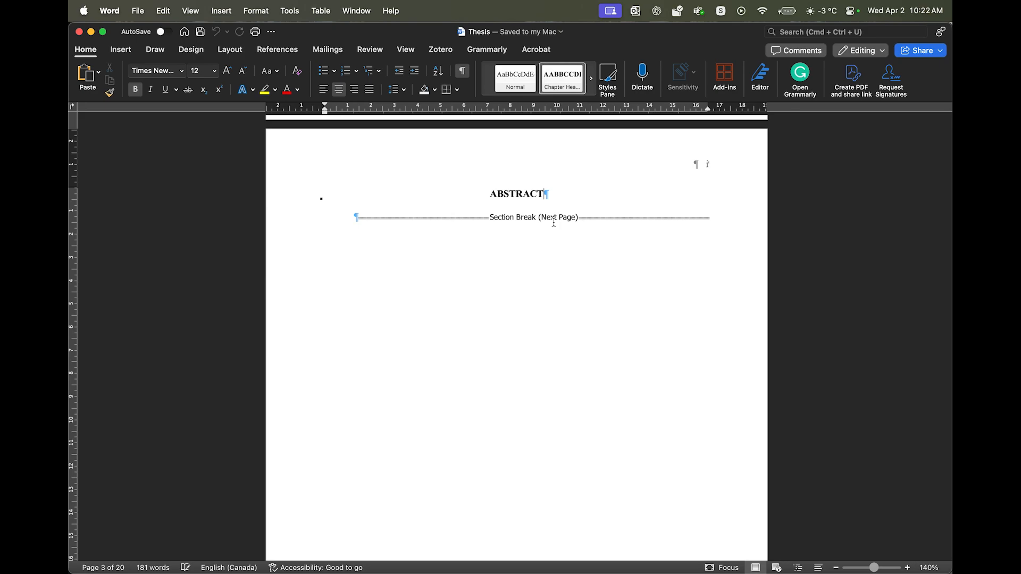
pyautogui.scroll(-15, 553, 223)
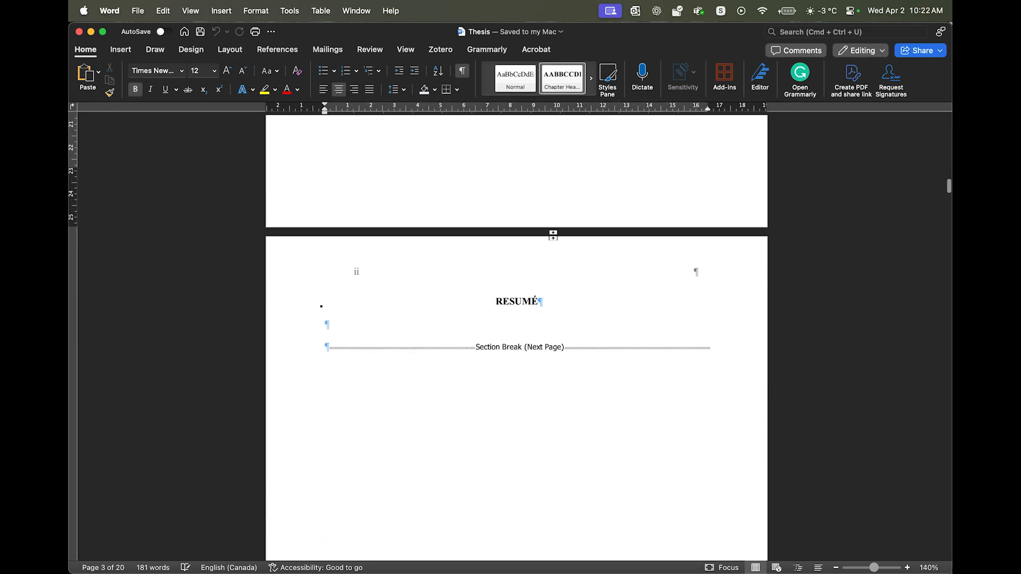
pyautogui.scroll(-3, 553, 235)
pyautogui.scroll(-2, 561, 245)
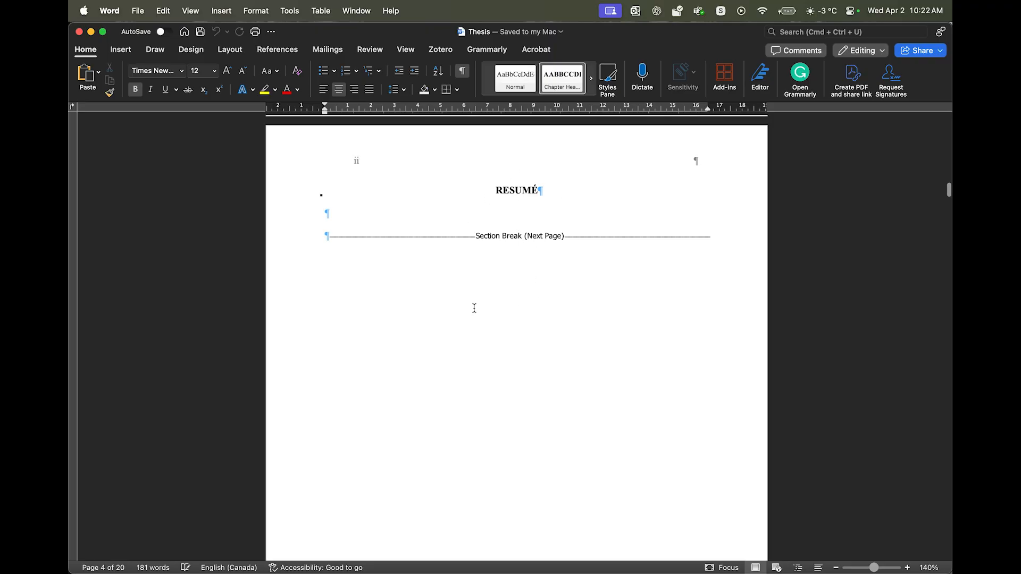
# Display the outline of the document's headings and jump to the Results chapter.
pyautogui.click(103, 569)
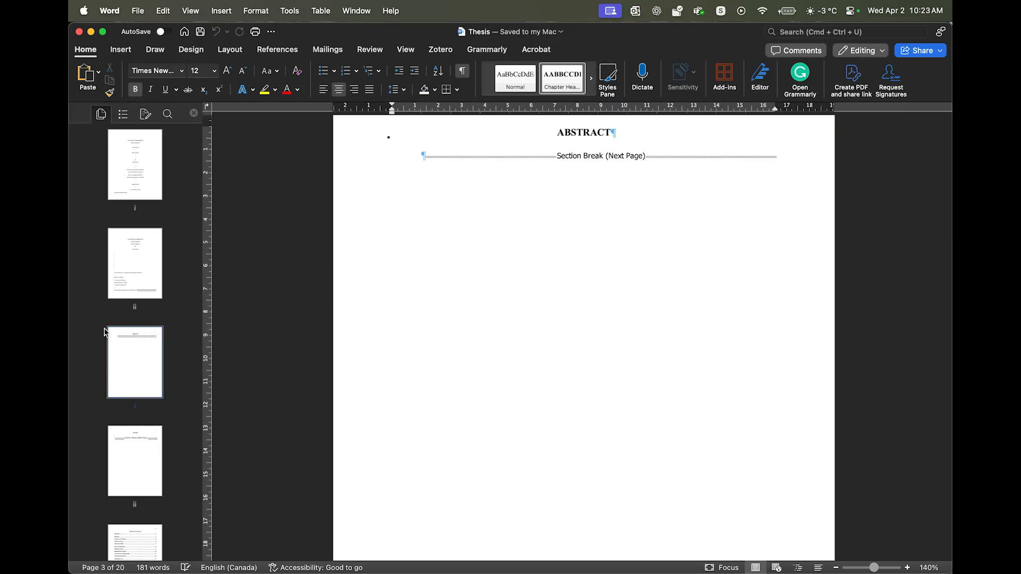
pyautogui.click(123, 115)
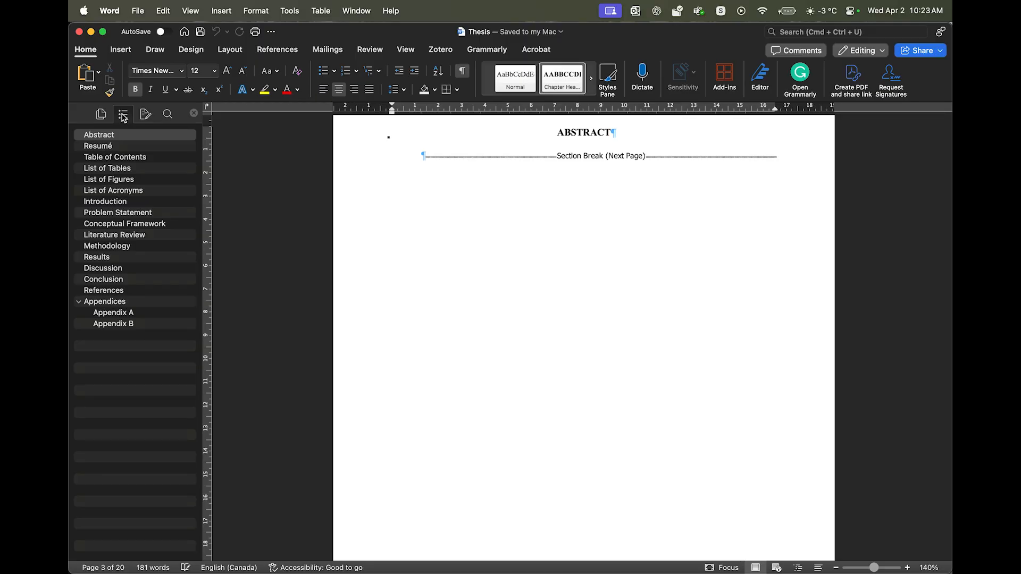
pyautogui.click(126, 260)
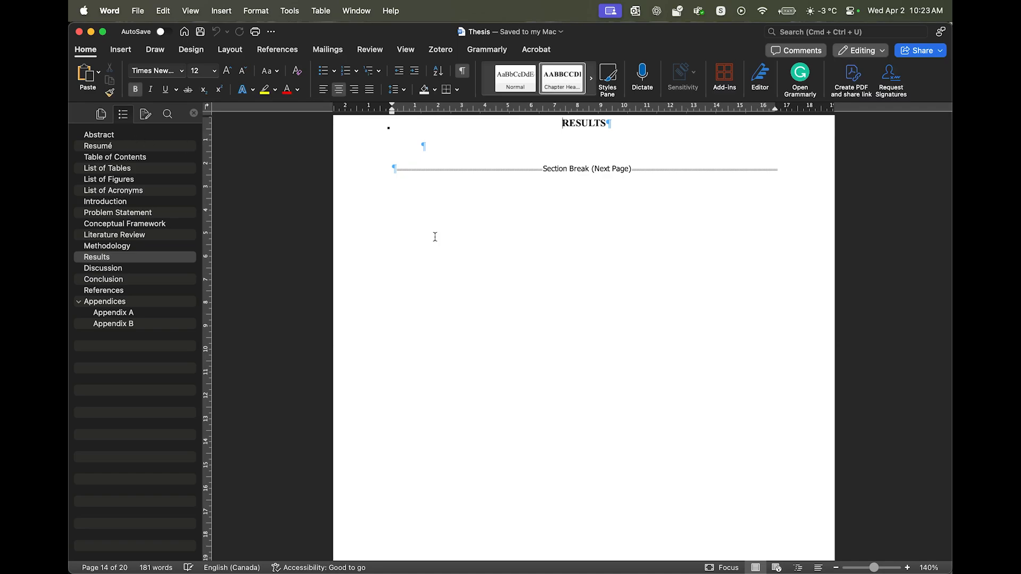
# Return from the Results chapter to the Abstract heading using the document outline.
pyautogui.scroll(20, 554, 319)
pyautogui.scroll(20, 694, 440)
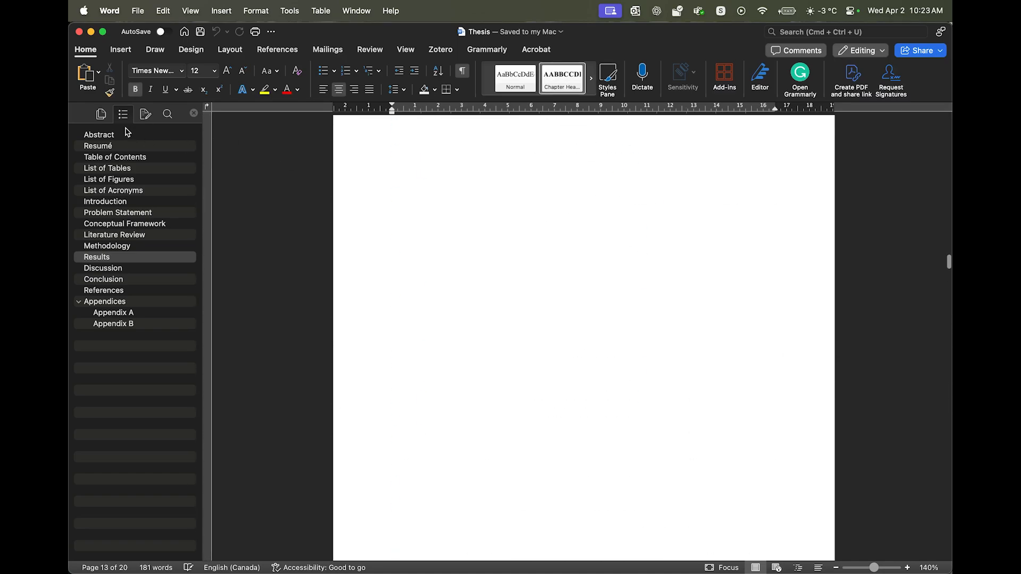
pyautogui.click(103, 136)
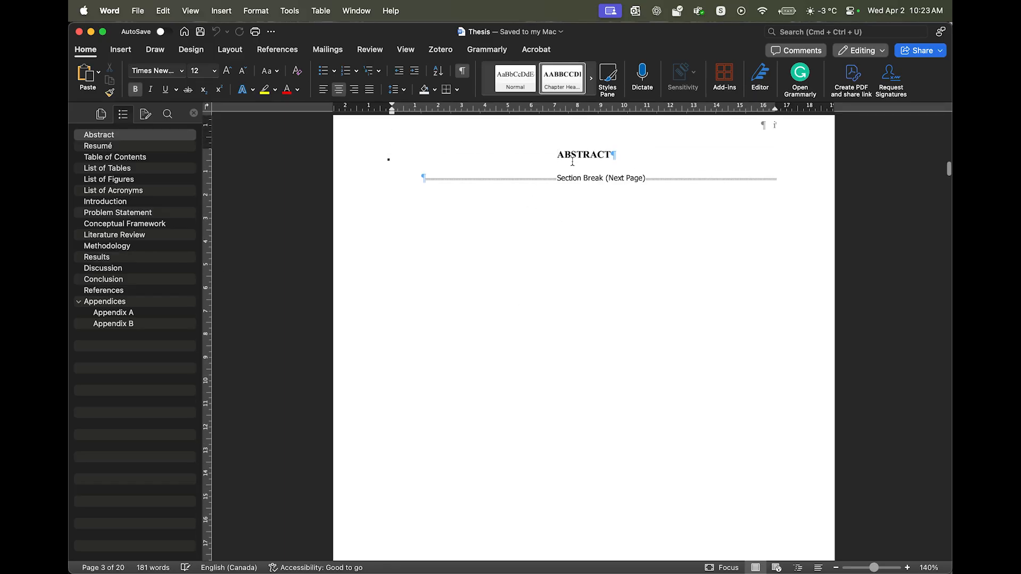
# Jump to the Conclusion heading and back to the Resumé heading using the document outline.
pyautogui.click(122, 280)
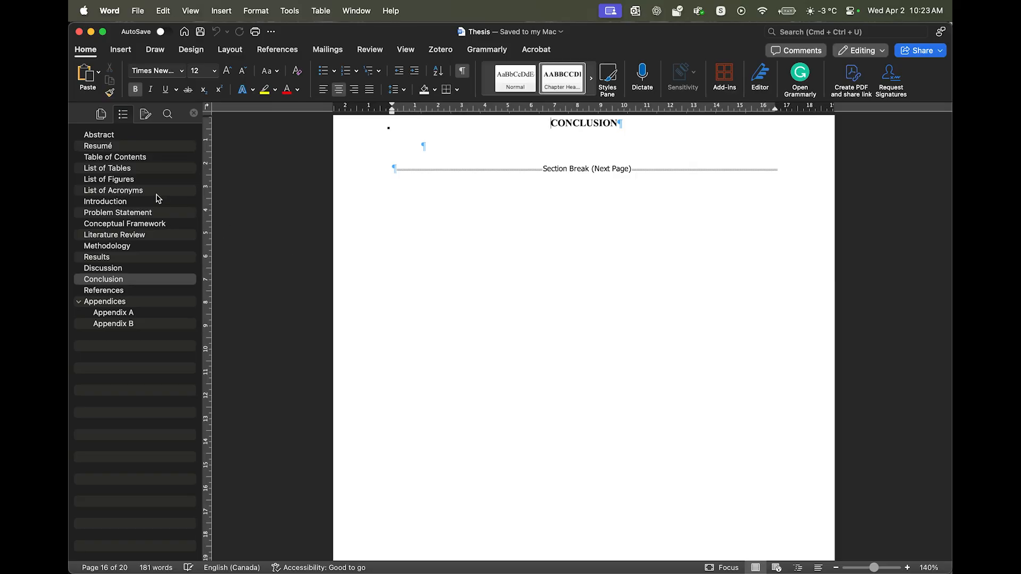
pyautogui.click(135, 149)
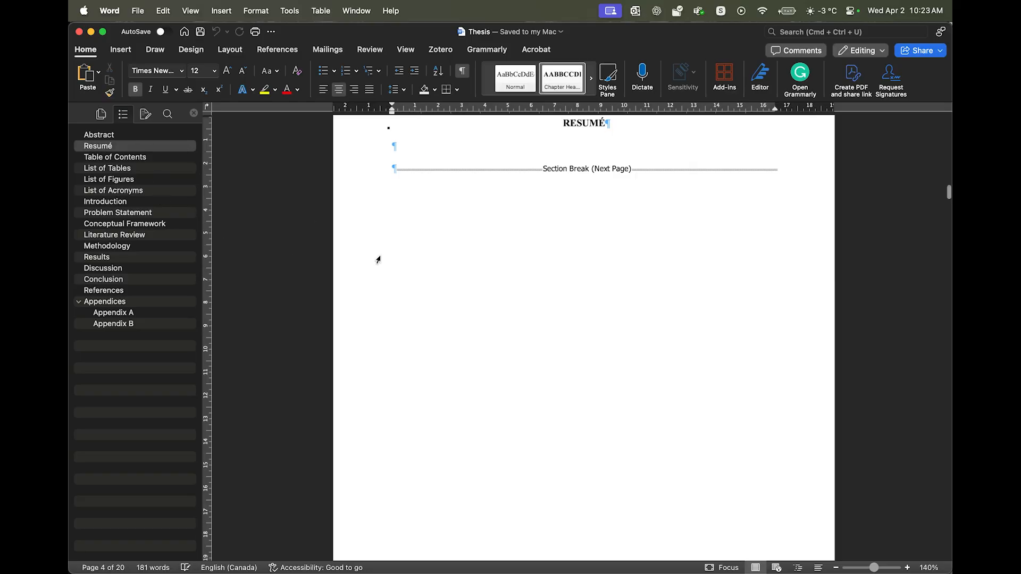
# Update the entire table of contents, including both headings and page numbers.
pyautogui.scroll(-10, 378, 257)
pyautogui.scroll(-3, 361, 263)
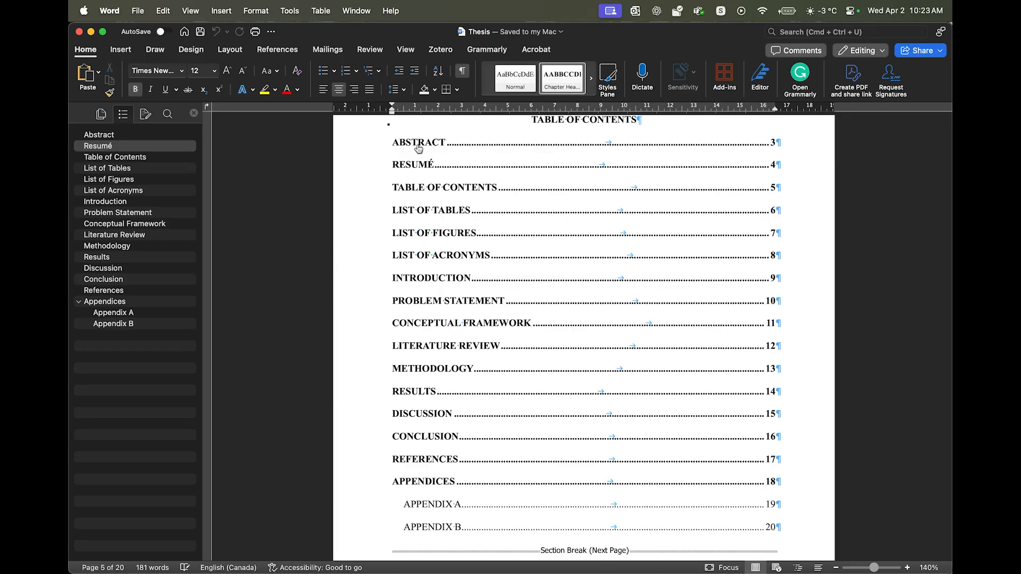
pyautogui.rightClick(568, 164)
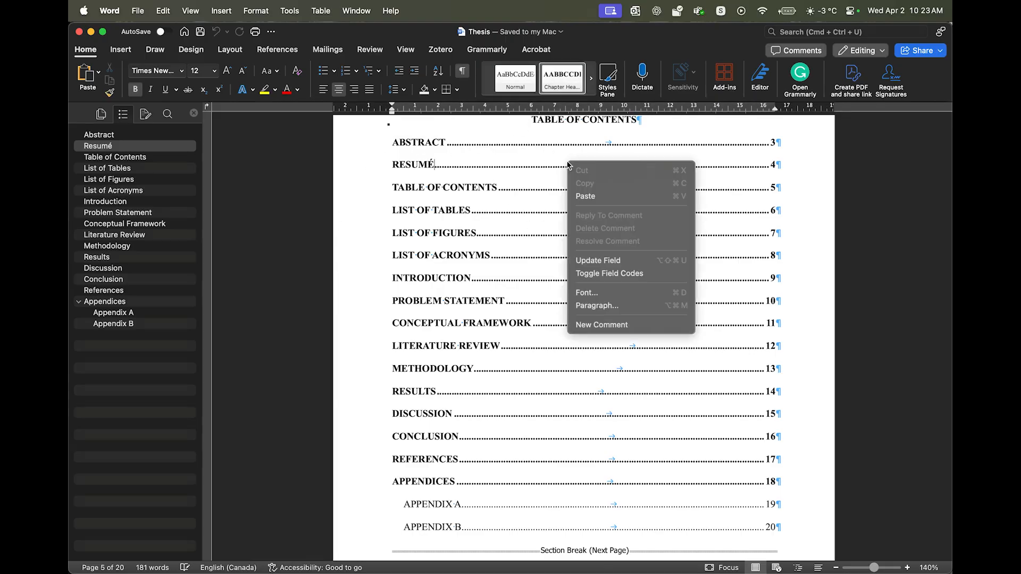
pyautogui.click(599, 260)
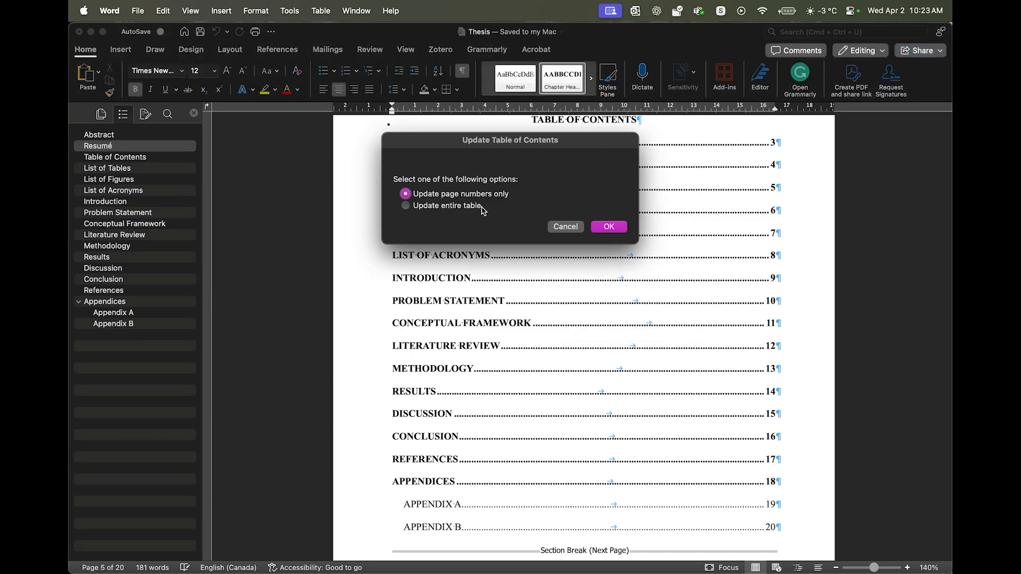
pyautogui.click(472, 207)
pyautogui.click(601, 228)
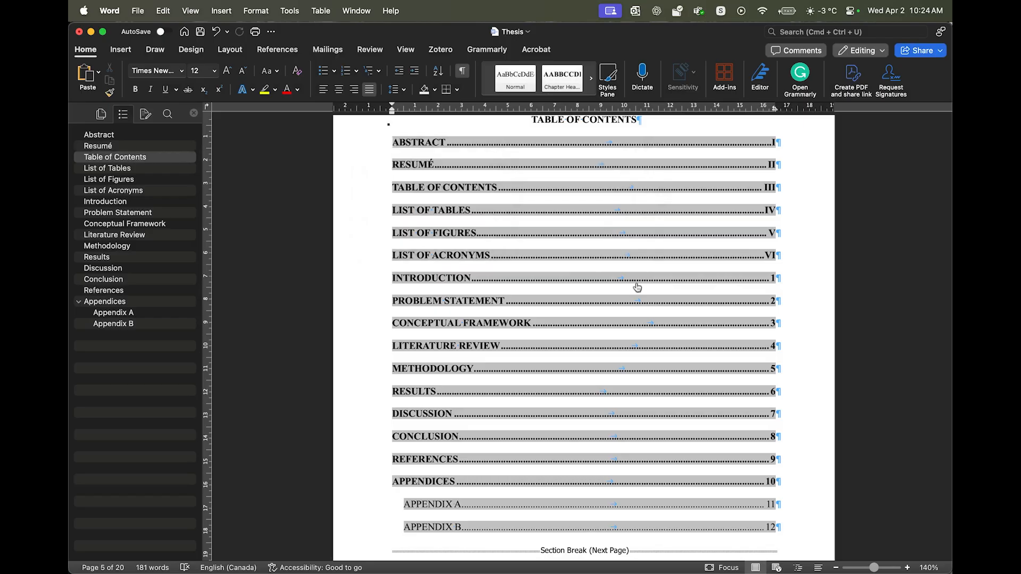
pyautogui.scroll(-1, 639, 283)
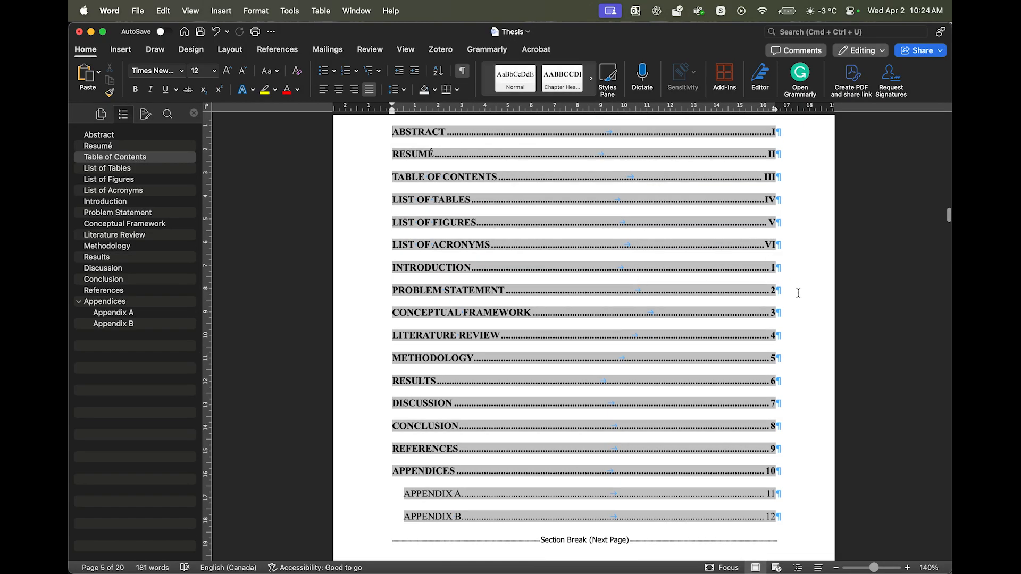
pyautogui.click(853, 296)
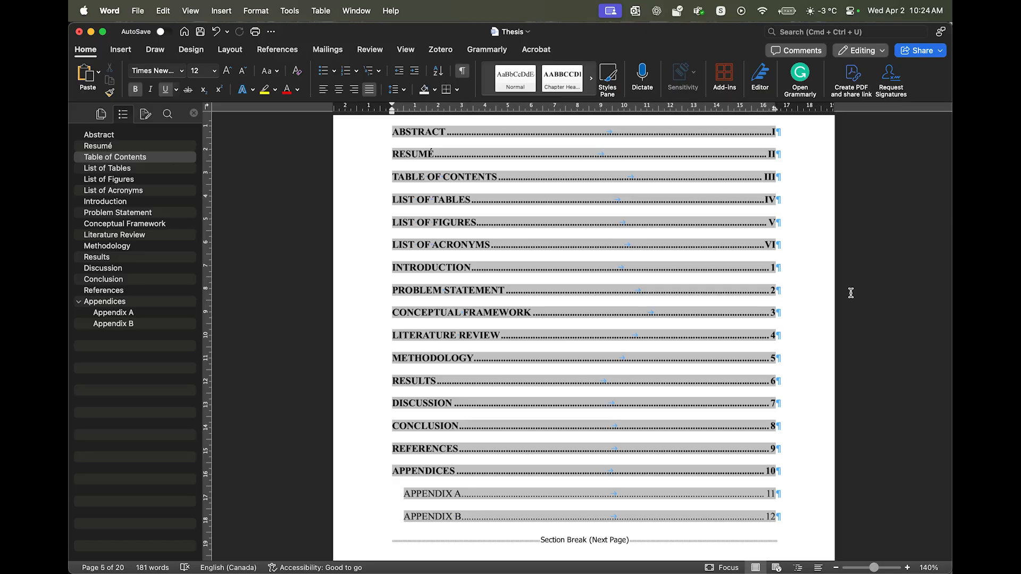
# Examine the List of Tables, List of Figures and List of Acronyms pages, their section breaks and header page numbers.
pyautogui.scroll(-8, 851, 293)
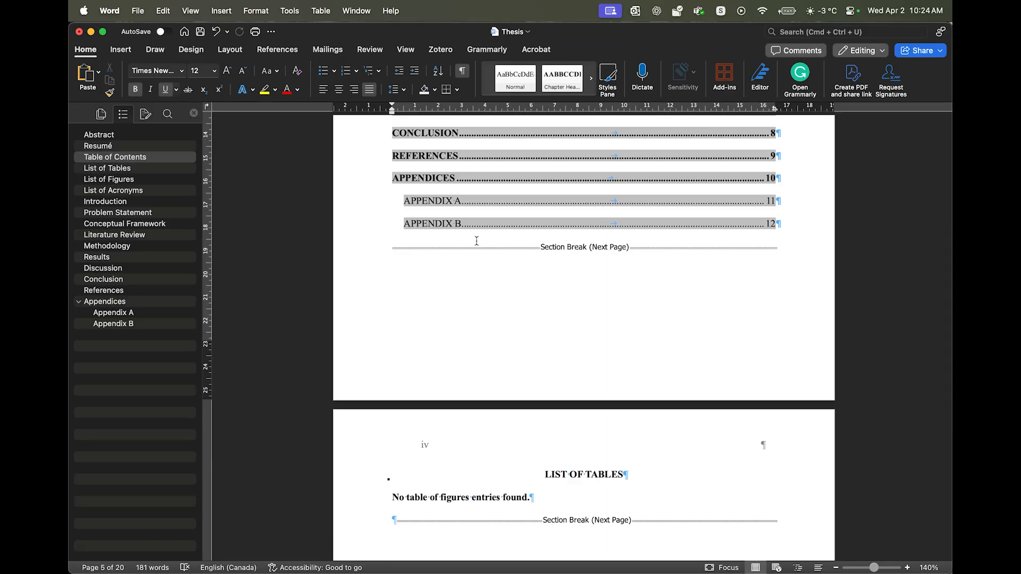
pyautogui.scroll(-8, 611, 270)
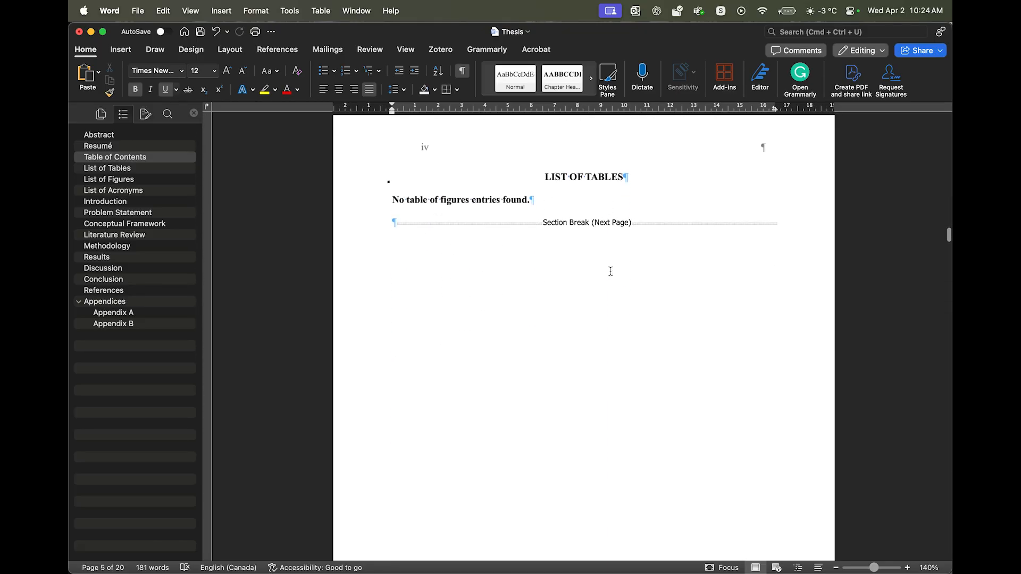
pyautogui.scroll(-1, 556, 187)
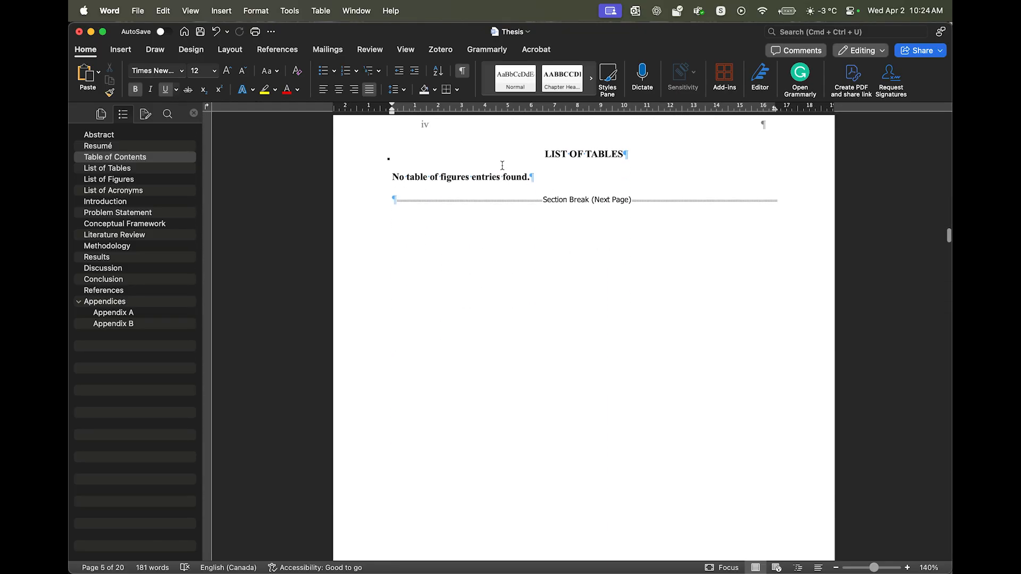
pyautogui.click(412, 181)
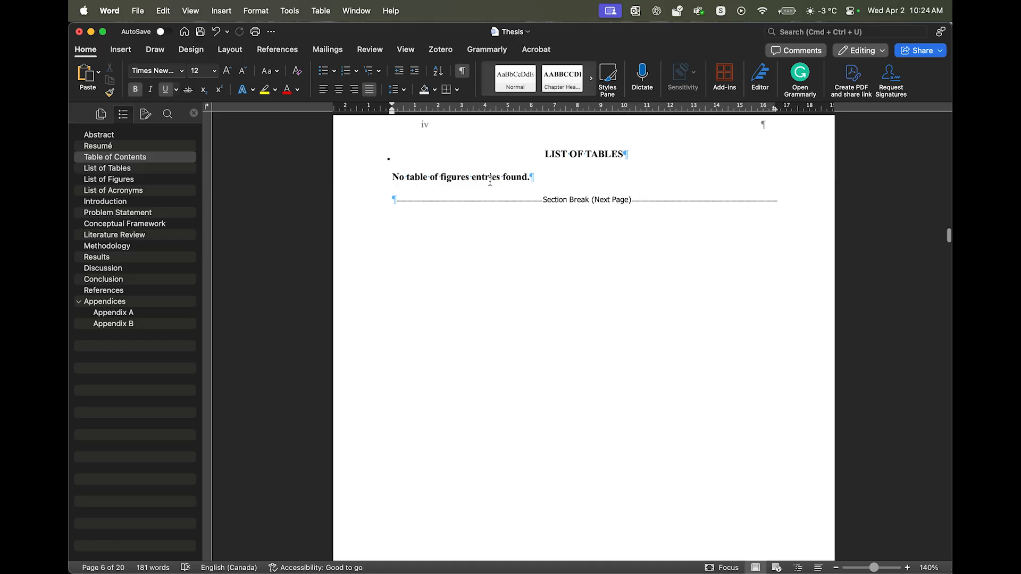
pyautogui.scroll(-12, 511, 202)
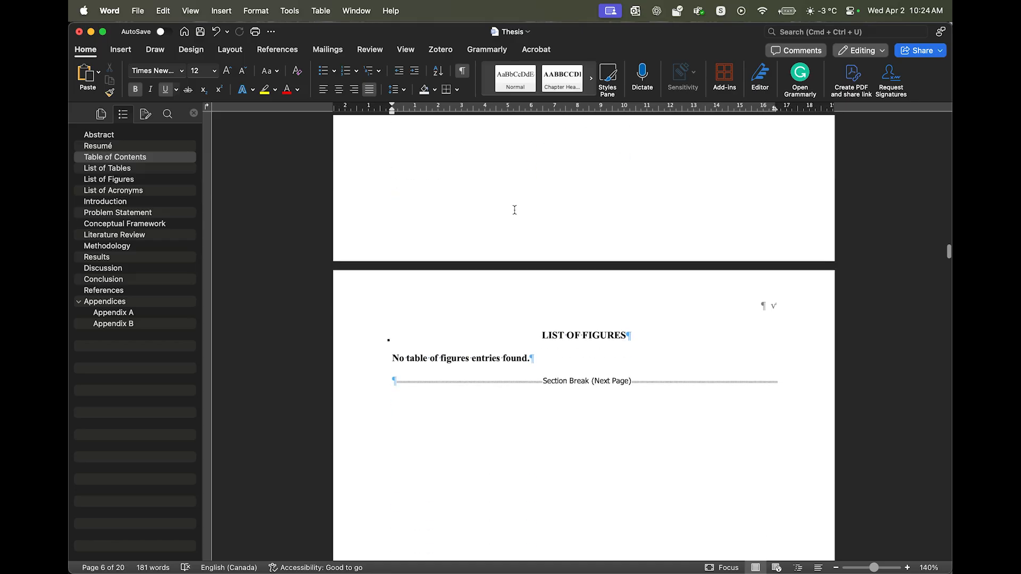
pyautogui.scroll(-3, 514, 211)
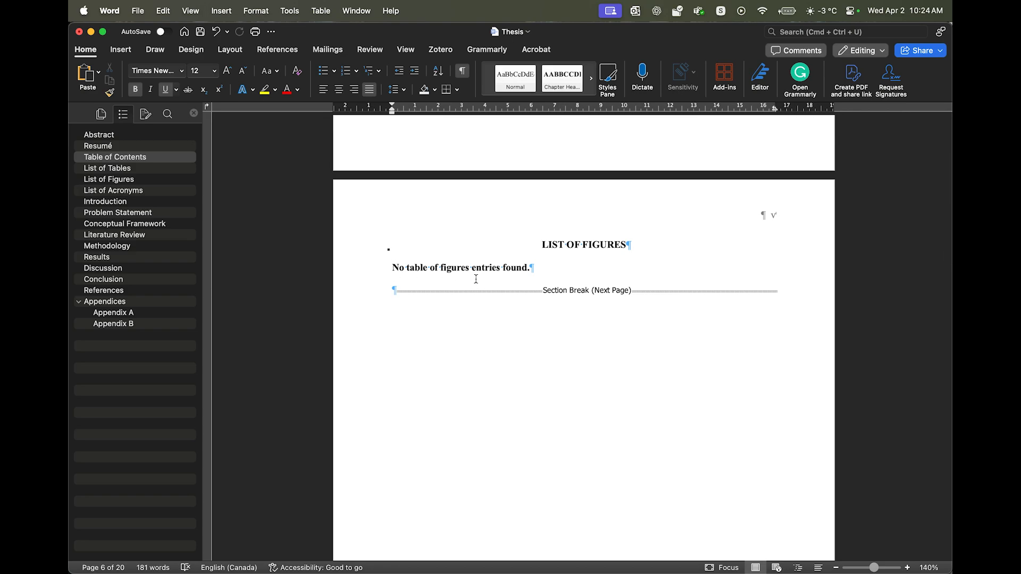
pyautogui.scroll(15, 476, 279)
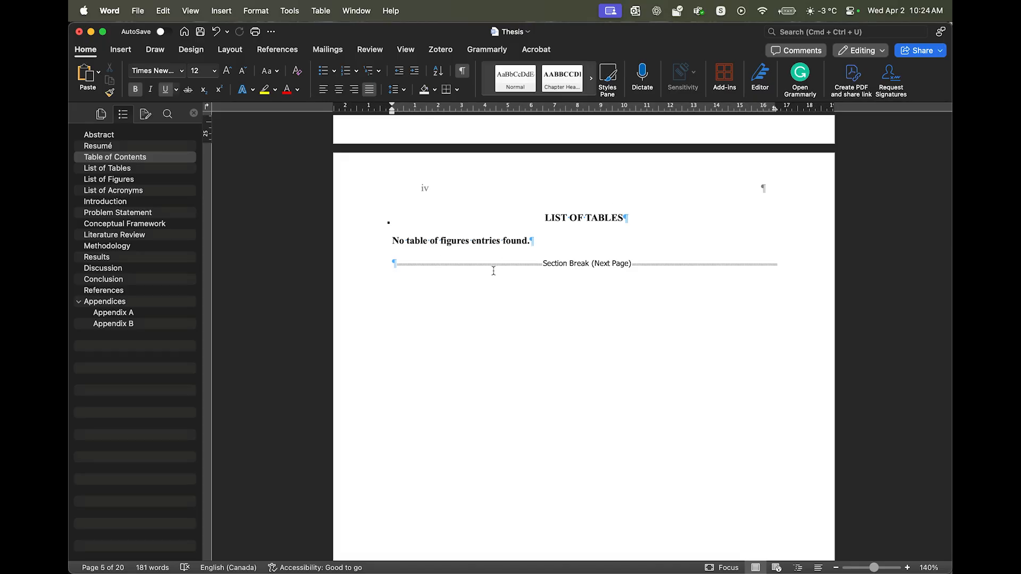
pyautogui.scroll(-15, 494, 271)
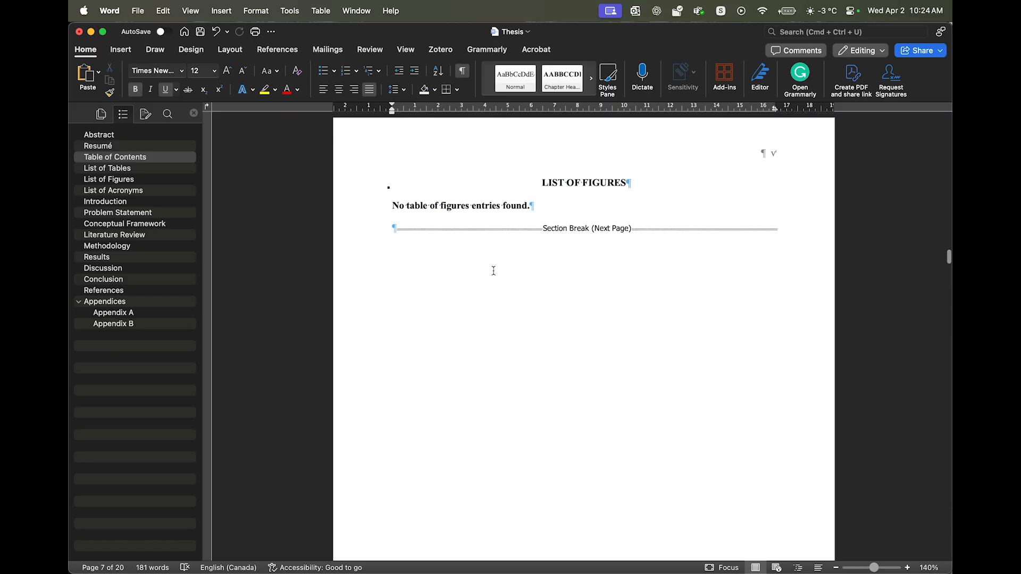
pyautogui.scroll(-15, 493, 271)
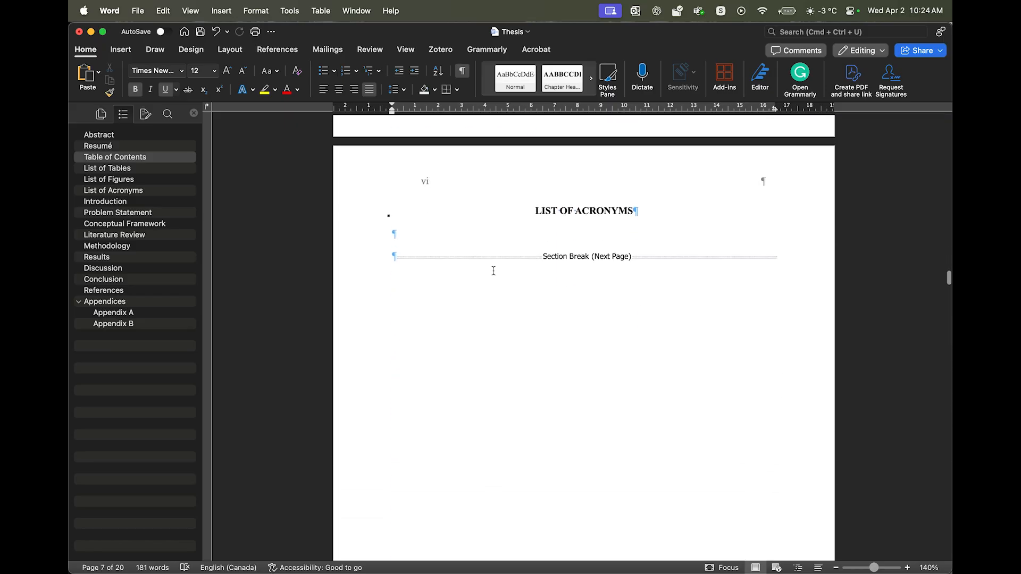
pyautogui.scroll(-2, 494, 271)
pyautogui.click(453, 197)
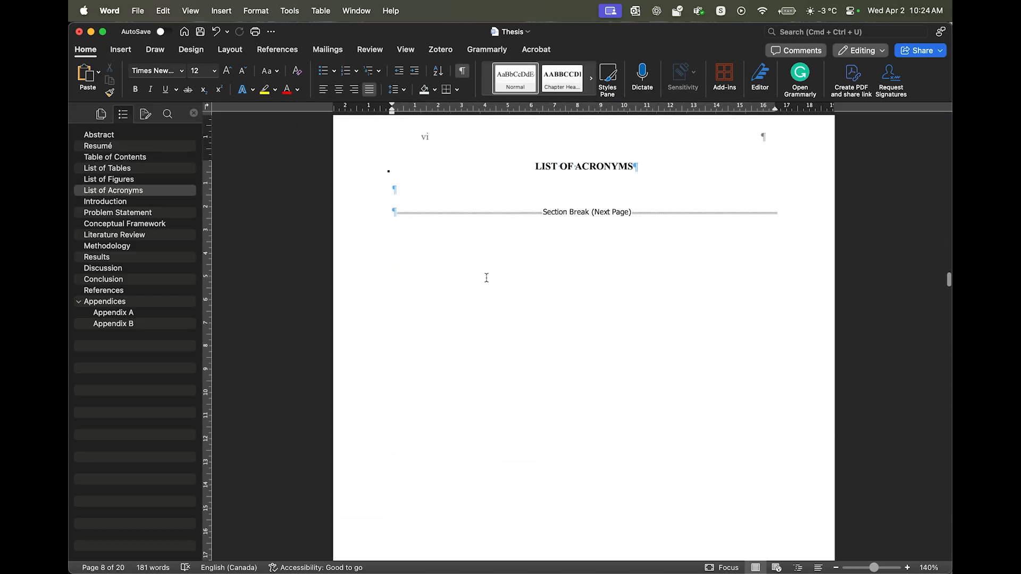
# Examine the headers and section breaks of the Introduction and Problem Statement chapter pages.
pyautogui.scroll(-15, 486, 278)
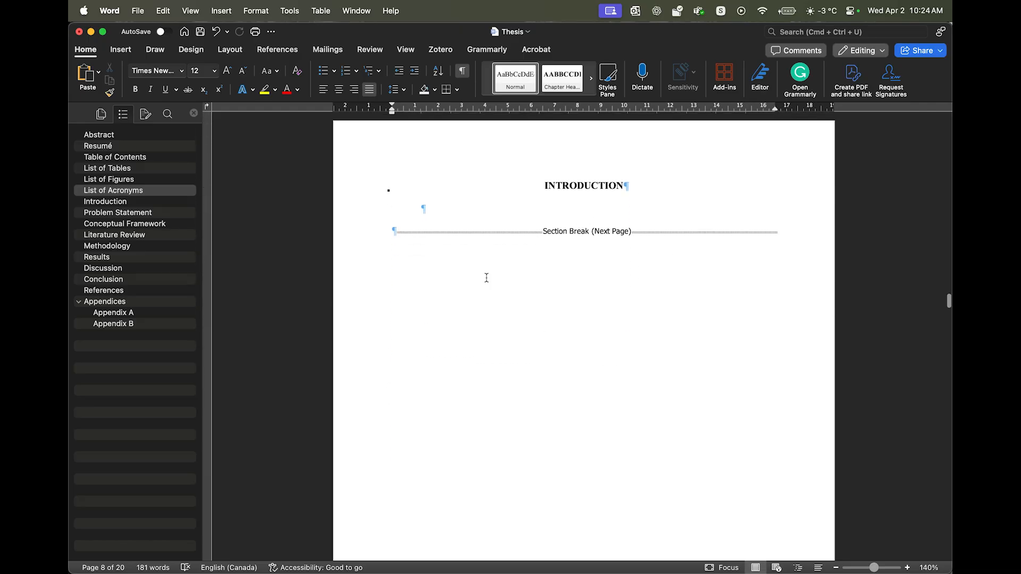
pyautogui.scroll(-1, 486, 278)
pyautogui.scroll(1, 486, 278)
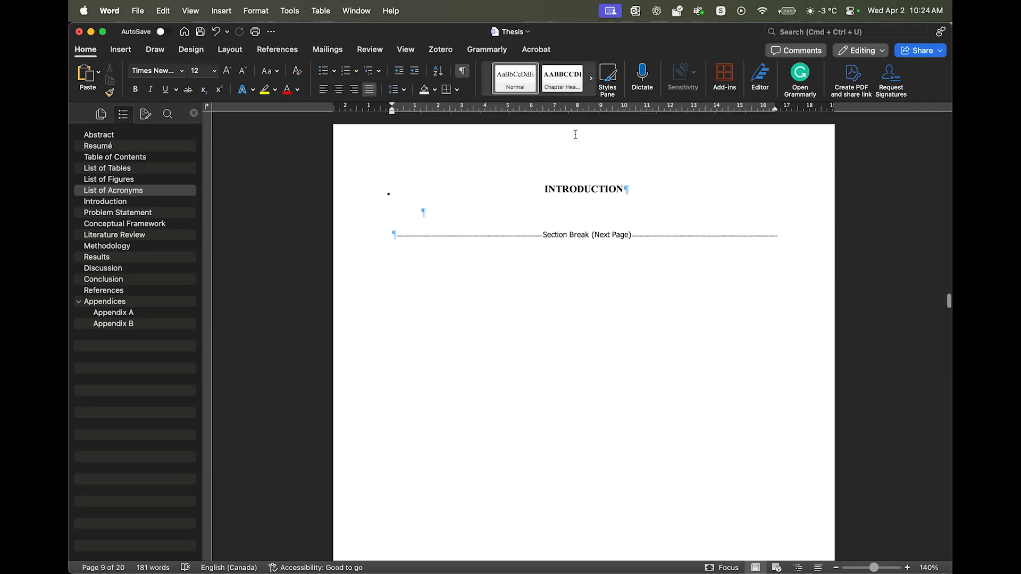
pyautogui.scroll(-10, 558, 378)
pyautogui.scroll(-10, 558, 377)
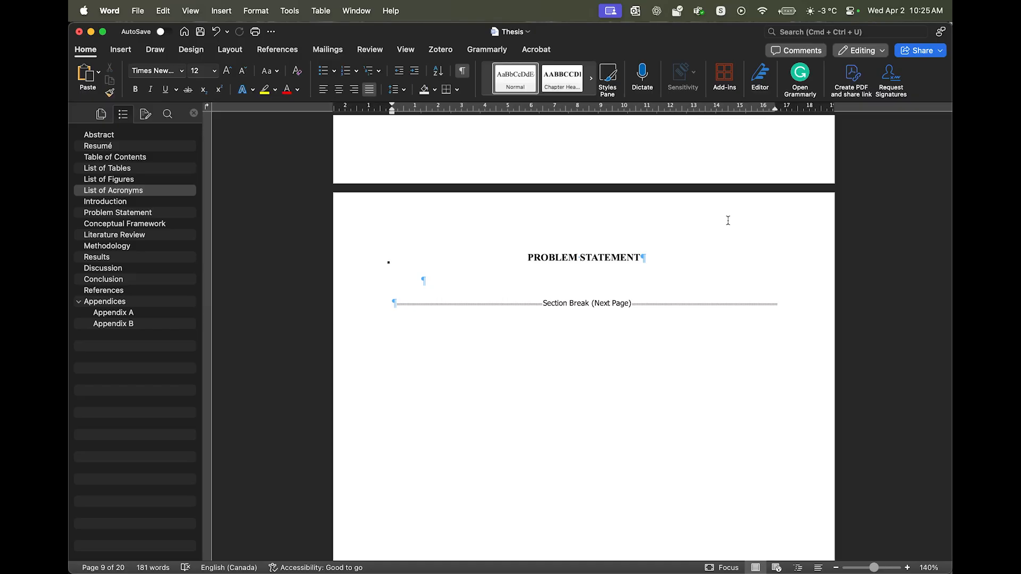
# Write "I'm writing the intro to my thesis…" in the body paragraph under the Introduction heading.
pyautogui.scroll(15, 659, 247)
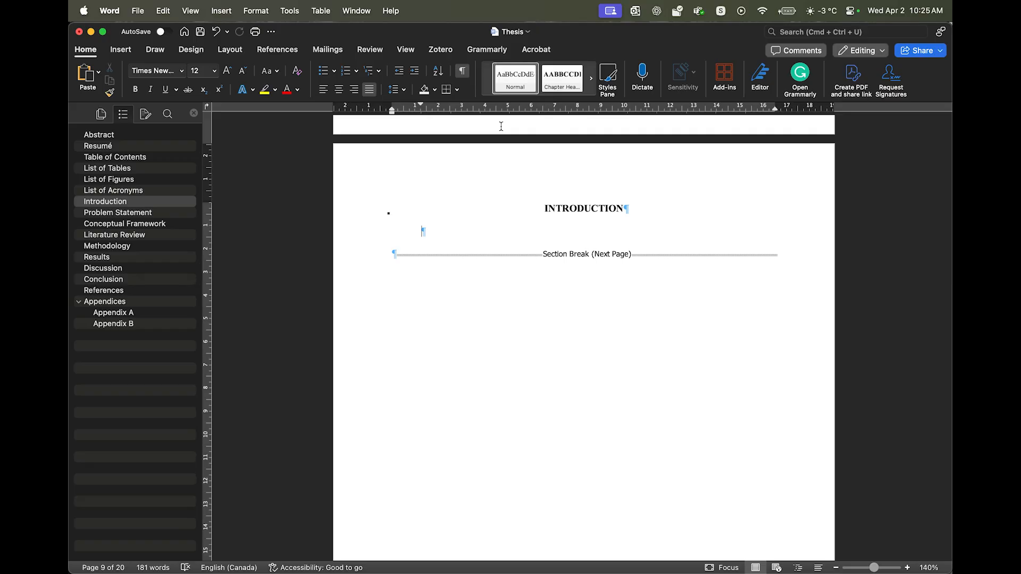
pyautogui.write("I'm writing the in")
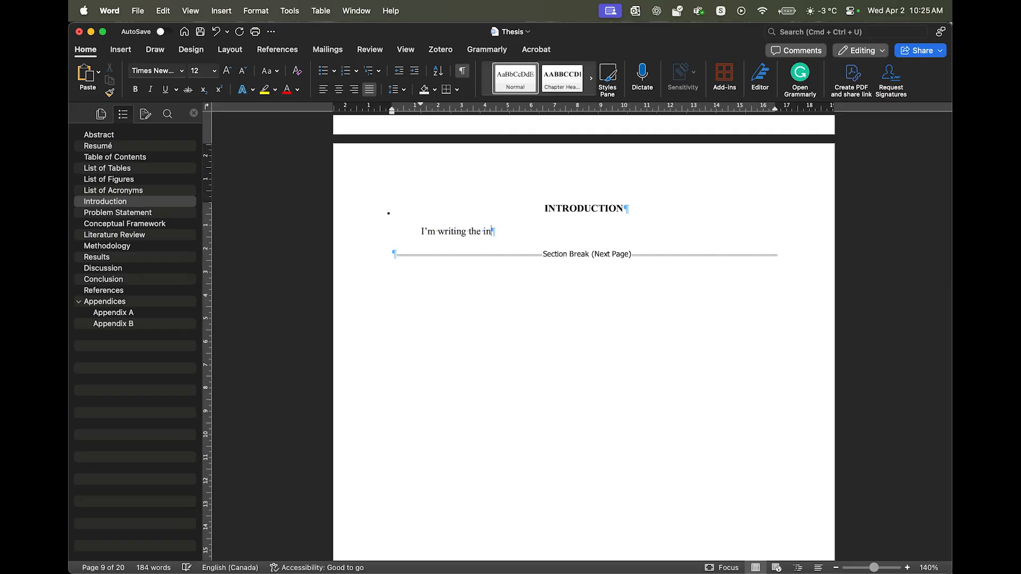
pyautogui.write('tro to my thesis...')
# Try pushing the section break down with a run of blank paragraphs after the introduction sentence, and delete the extra paragraphs.
pyautogui.press('Return')
pyautogui.press('Return')
pyautogui.press('Return')
pyautogui.press('Return')
pyautogui.press('Return')
pyautogui.press('Return')
pyautogui.press('Return')
pyautogui.press('Return')
pyautogui.press('Return')
pyautogui.press('Return')
pyautogui.press('Return')
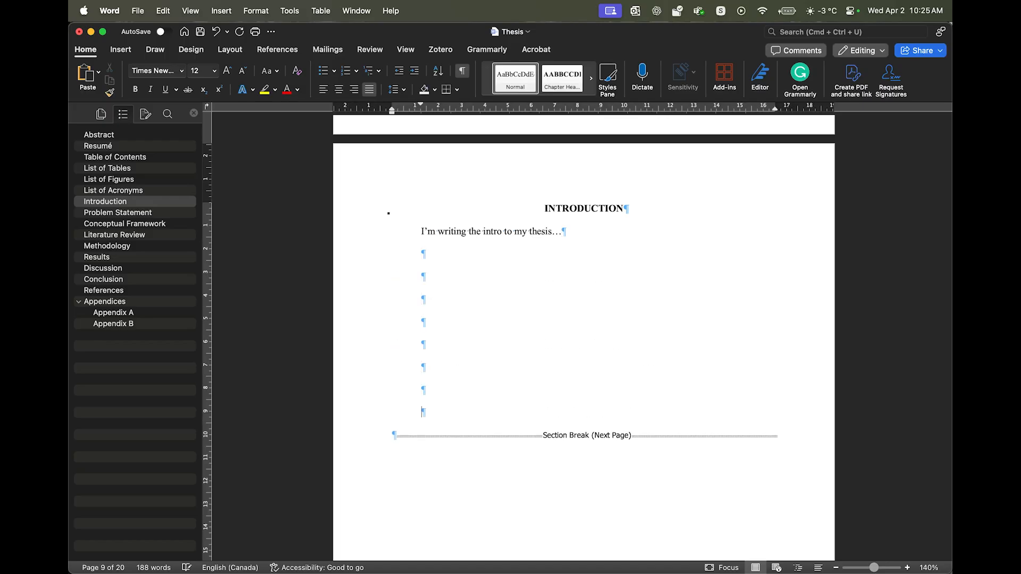
pyautogui.press('Return')
pyautogui.press('Return')
pyautogui.scroll(-6, 507, 233)
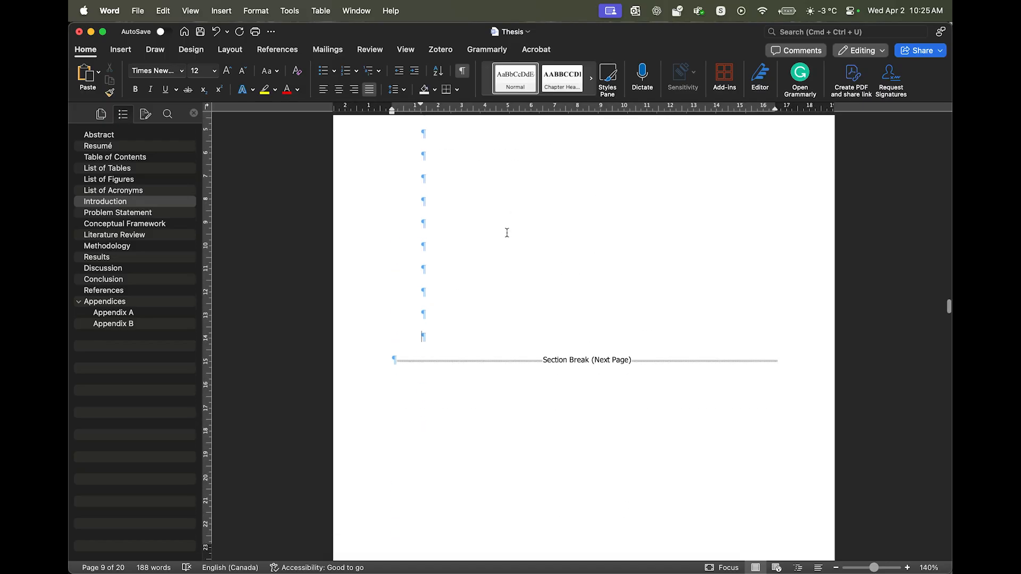
pyautogui.scroll(6, 507, 232)
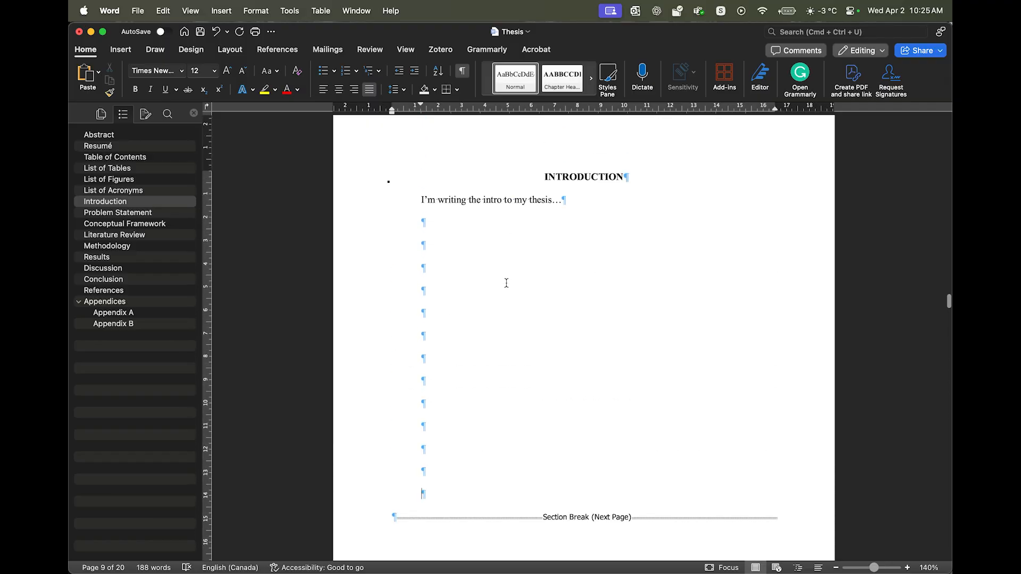
pyautogui.keyDown('shift'); pyautogui.click(577, 199); pyautogui.keyUp('shift')
pyautogui.press('BackSpace')
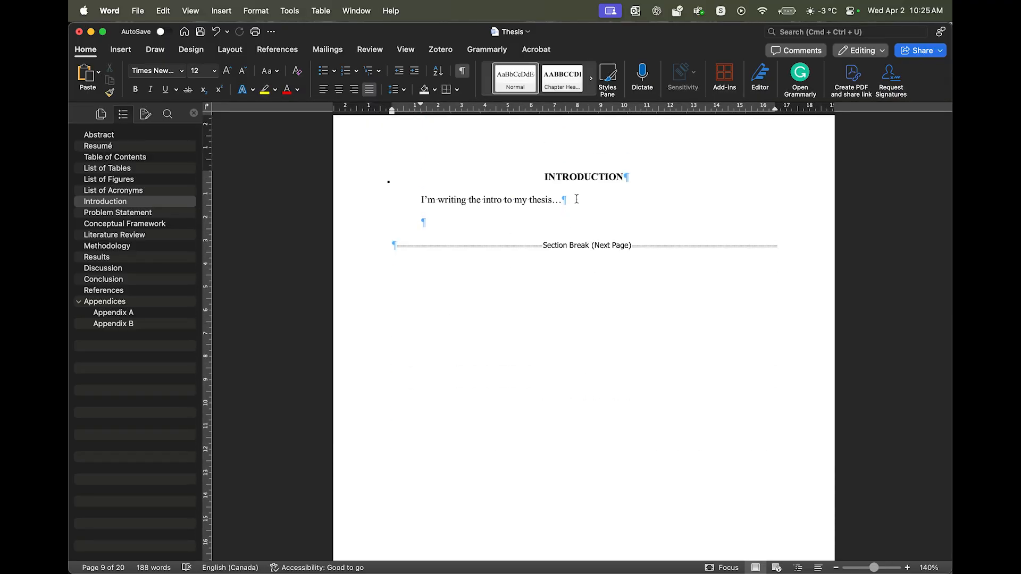
# Insert a page break at the end of the introduction sentence and check it on the Introduction page.
pyautogui.click(235, 52)
pyautogui.click(221, 76)
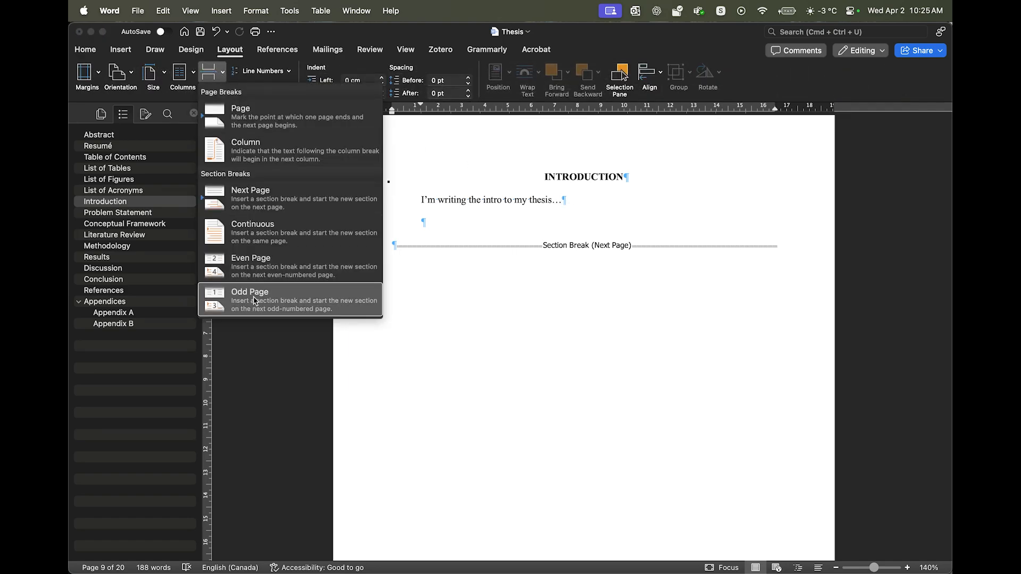
pyautogui.click(251, 118)
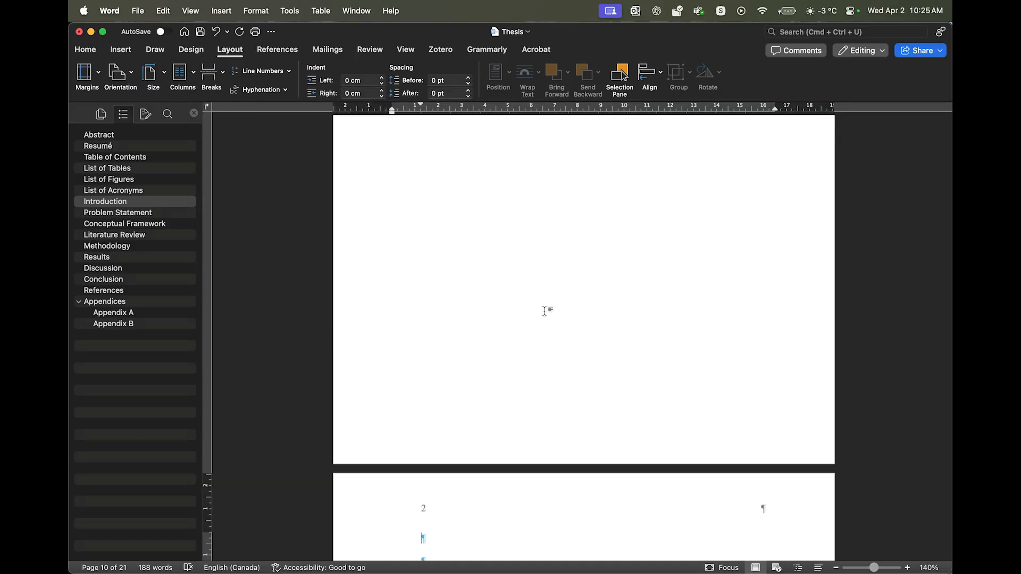
pyautogui.scroll(10, 580, 337)
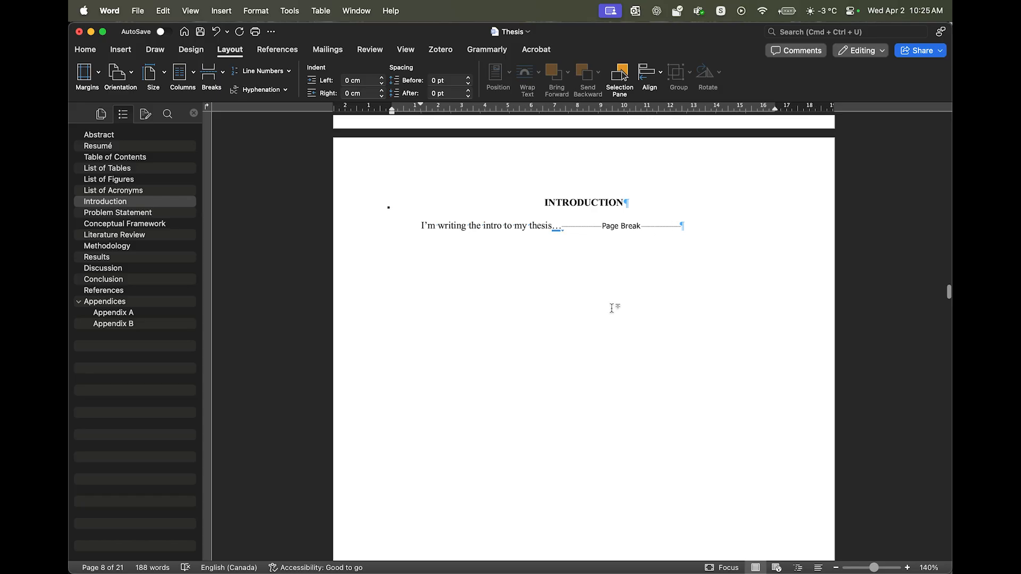
# Write "This should be the first sentence on the first line of this page." on the page following the page break.
pyautogui.scroll(-10, 612, 308)
pyautogui.scroll(-3, 612, 313)
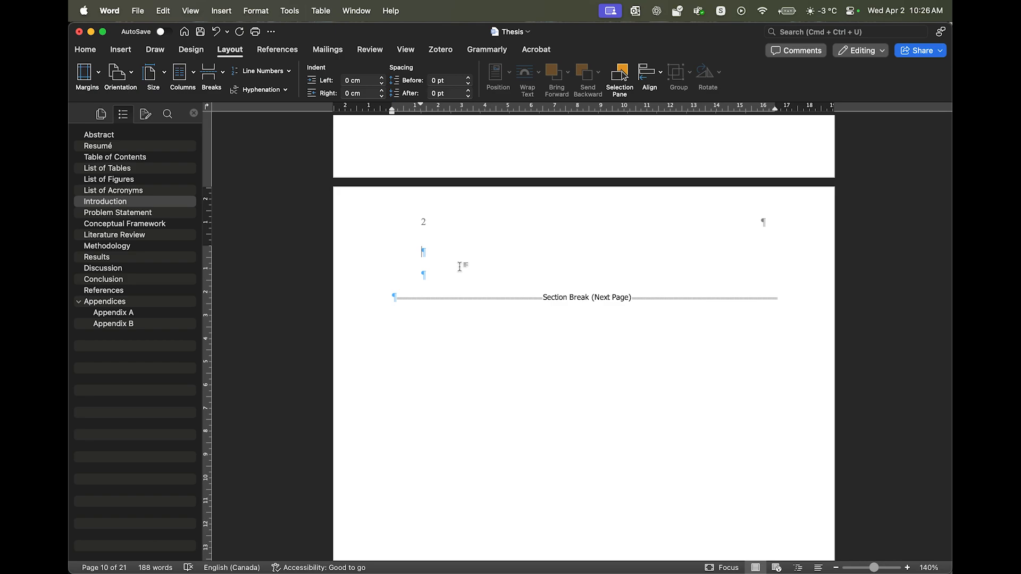
pyautogui.write('This should be the first sentence on th')
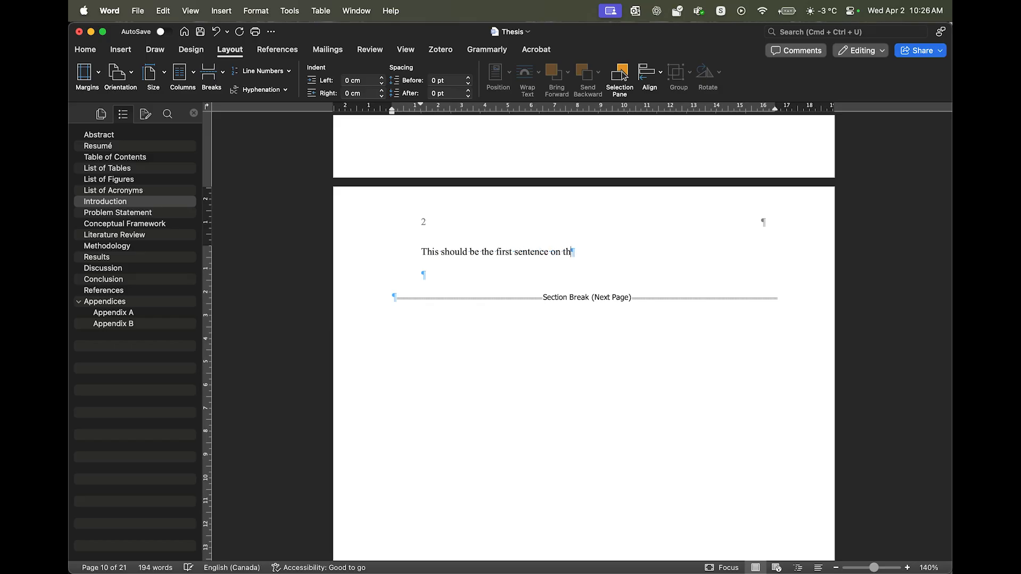
pyautogui.write('e first line of this page.')
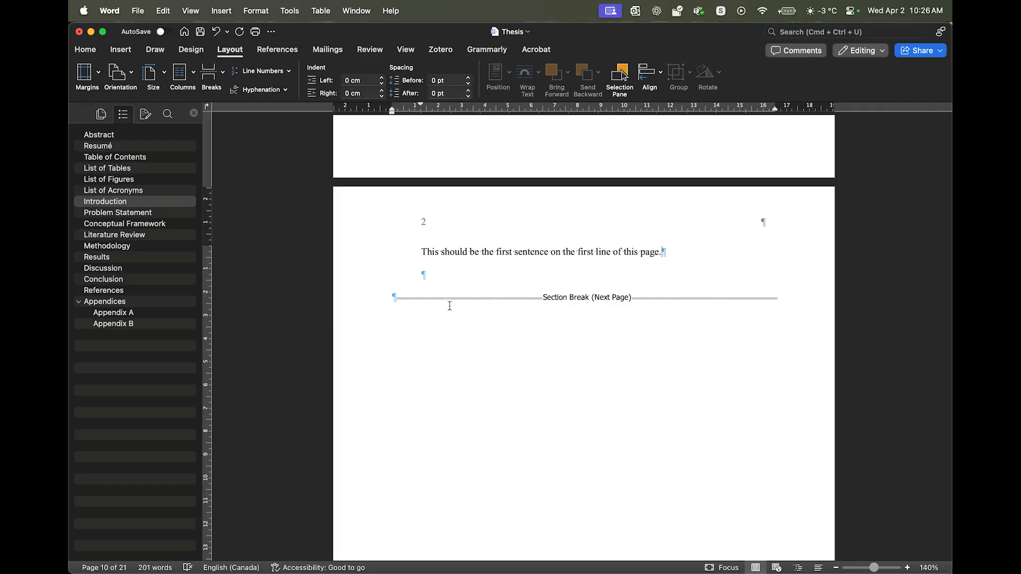
pyautogui.scroll(3, 449, 310)
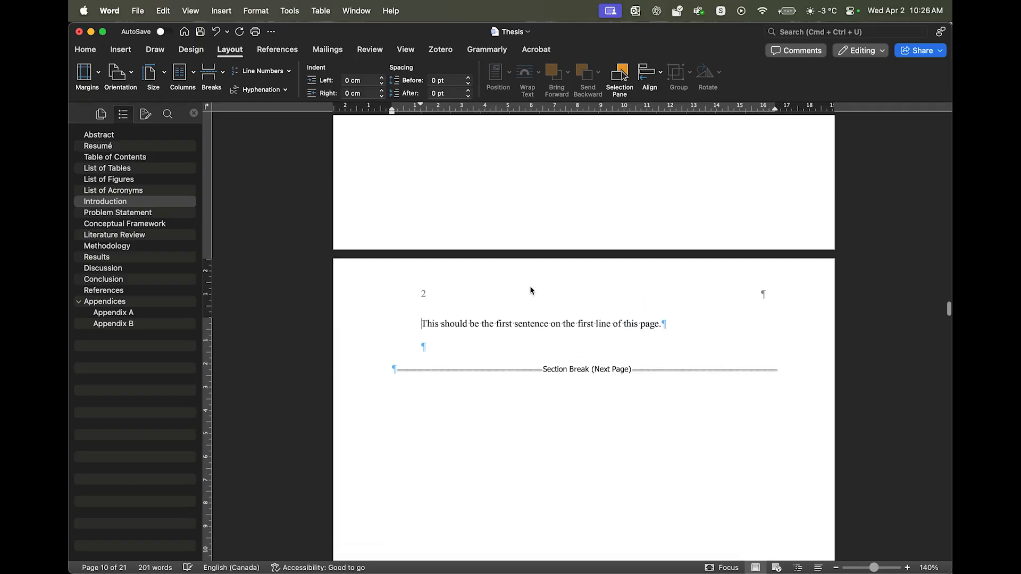
pyautogui.scroll(20, 531, 289)
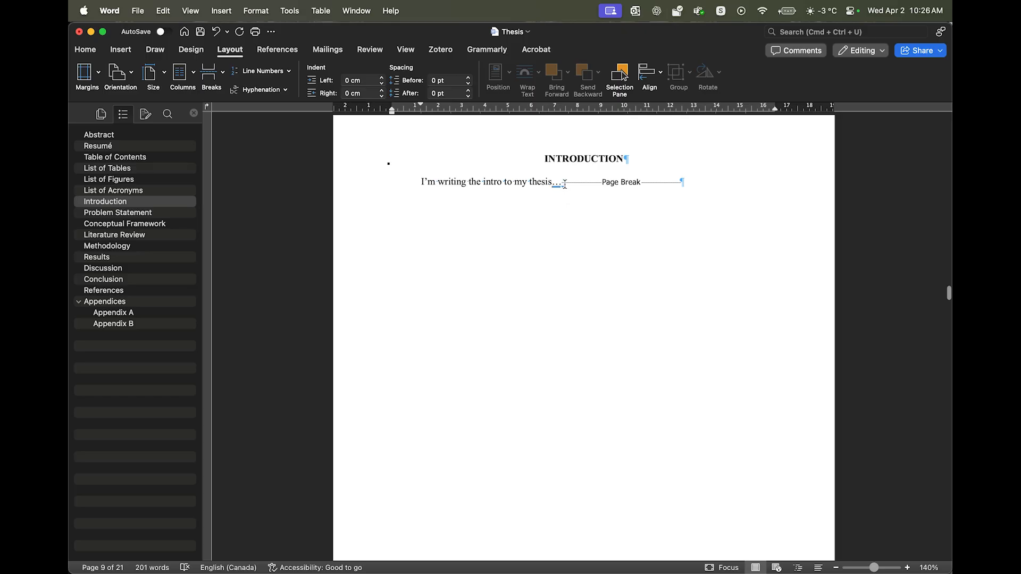
# Delete the page break at the end of the introduction sentence.
pyautogui.moveTo(559, 183); pyautogui.dragTo(577, 190)
pyautogui.press('BackSpace')
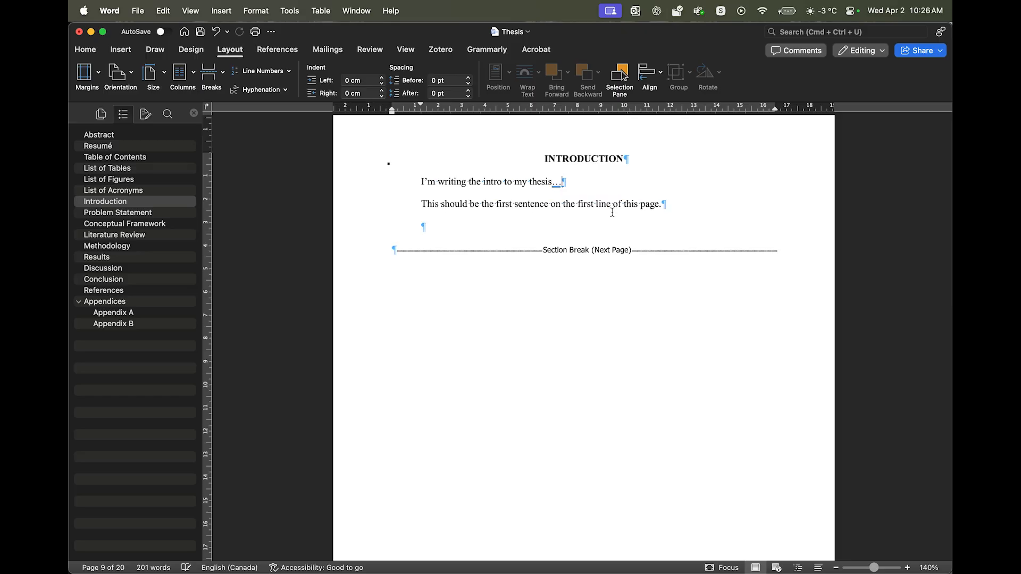
# Add blank paragraphs after the introduction sentence until "This should be the first sentence on the first line of this page." moves to the following page.
pyautogui.press('Return')
pyautogui.press('Return')
pyautogui.press('Return')
pyautogui.press('Return')
pyautogui.press('Return')
pyautogui.press('Return')
pyautogui.press('Return')
pyautogui.press('Return')
pyautogui.press('Return')
pyautogui.press('Return')
pyautogui.press('Return')
pyautogui.press('Return')
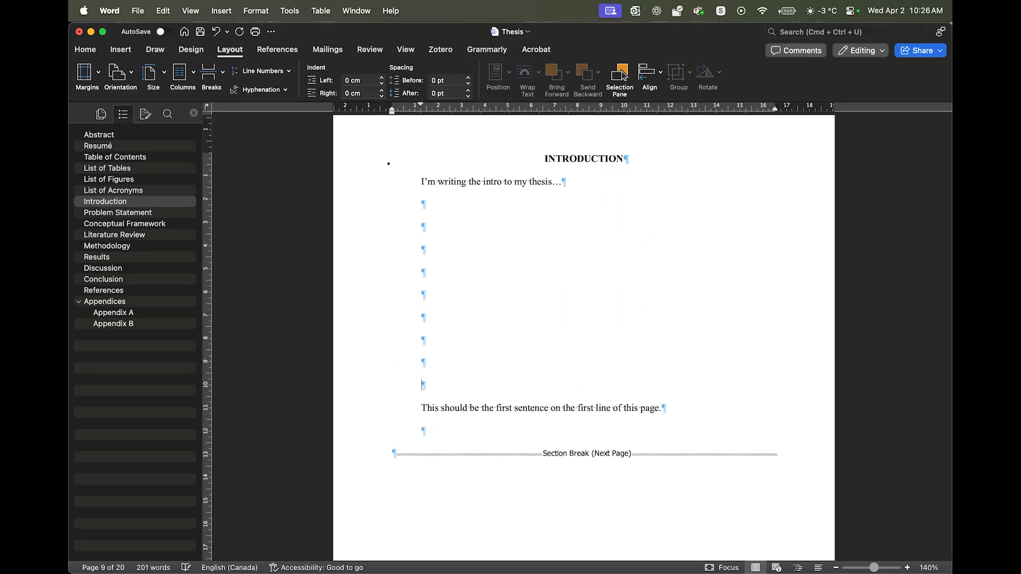
pyautogui.press('Return')
pyautogui.press('Return')
pyautogui.press('Return')
pyautogui.press('Return')
pyautogui.scroll(-6, 613, 245)
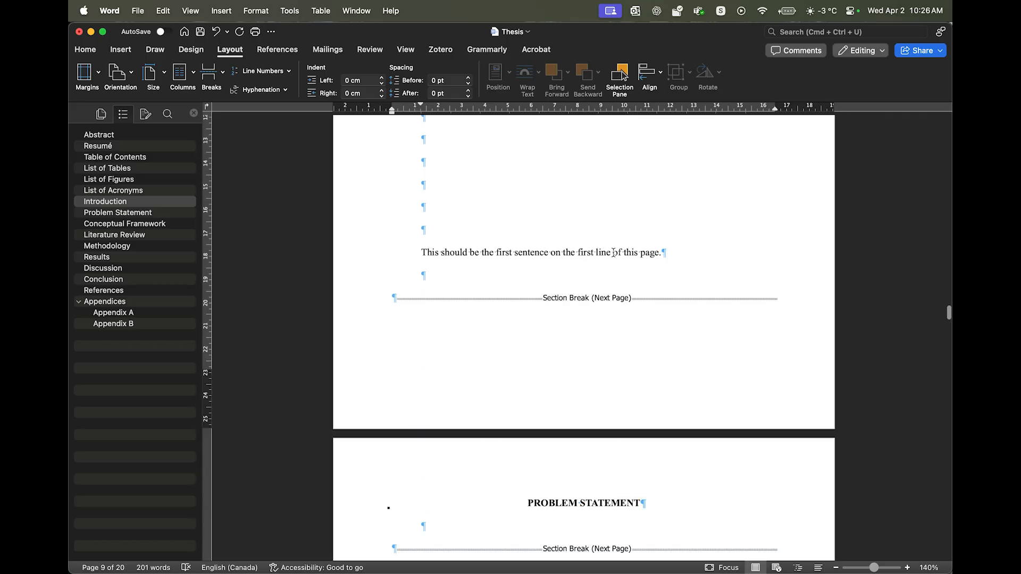
pyautogui.press('Return')
pyautogui.press('Return')
pyautogui.press('Return')
pyautogui.press('Return')
pyautogui.press('Return')
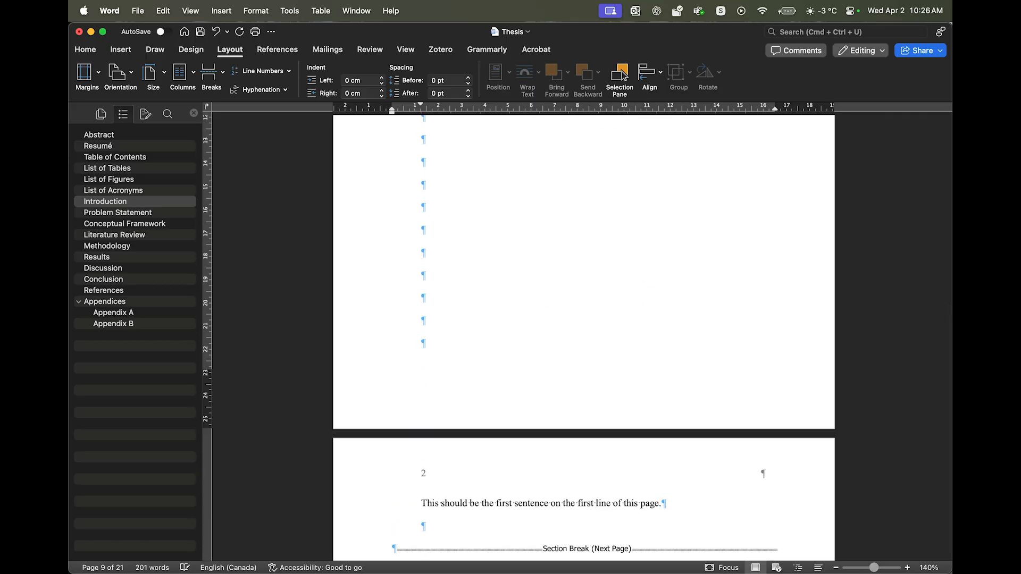
pyautogui.scroll(-4, 564, 263)
pyautogui.moveTo(453, 307); pyautogui.dragTo(571, 314)
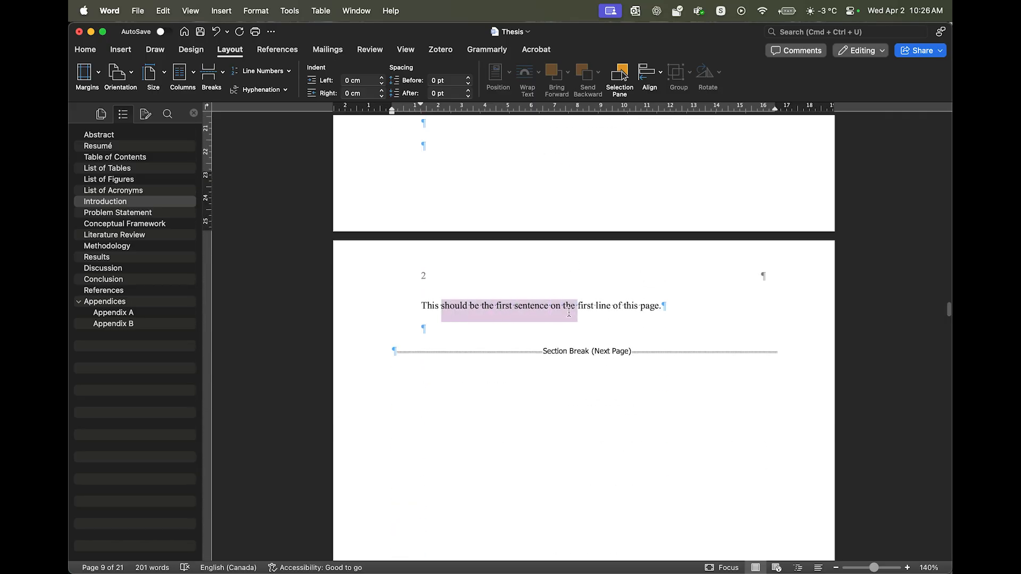
pyautogui.click(608, 314)
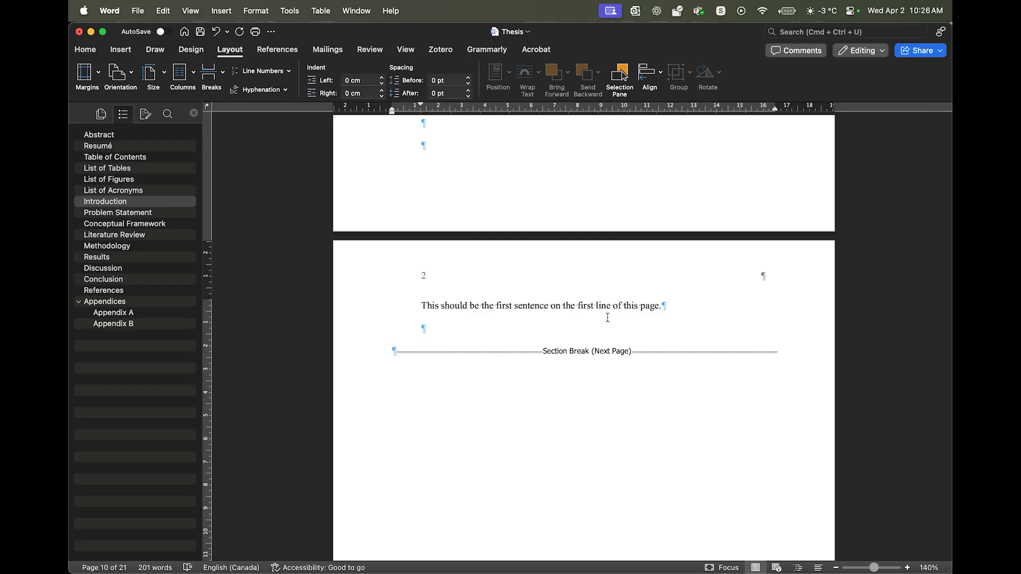
# Continue the introduction sentence with "If I keep writing and blah blah".
pyautogui.scroll(6, 567, 303)
pyautogui.scroll(5, 567, 301)
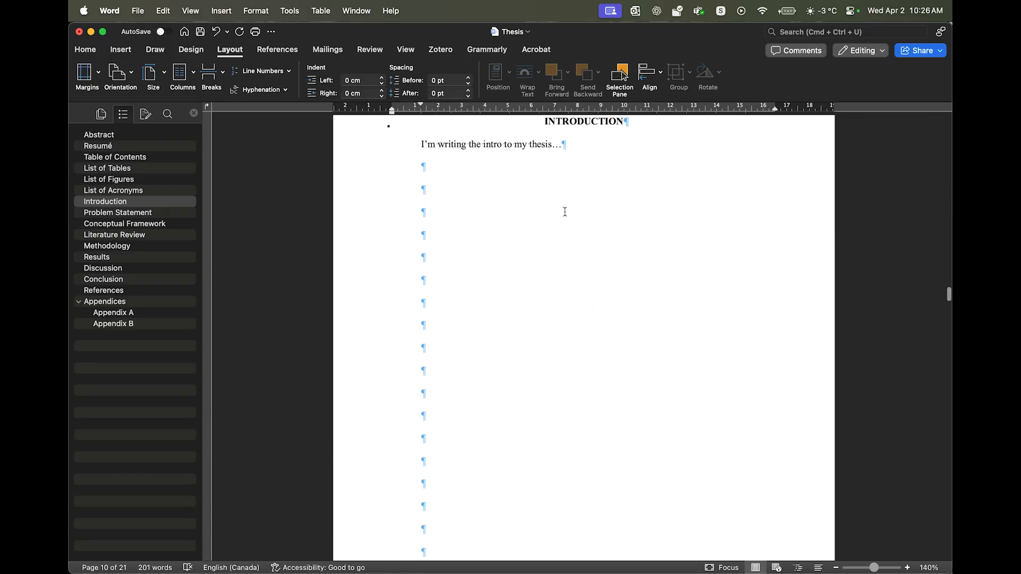
pyautogui.click(564, 144)
pyautogui.write('If I keep writing')
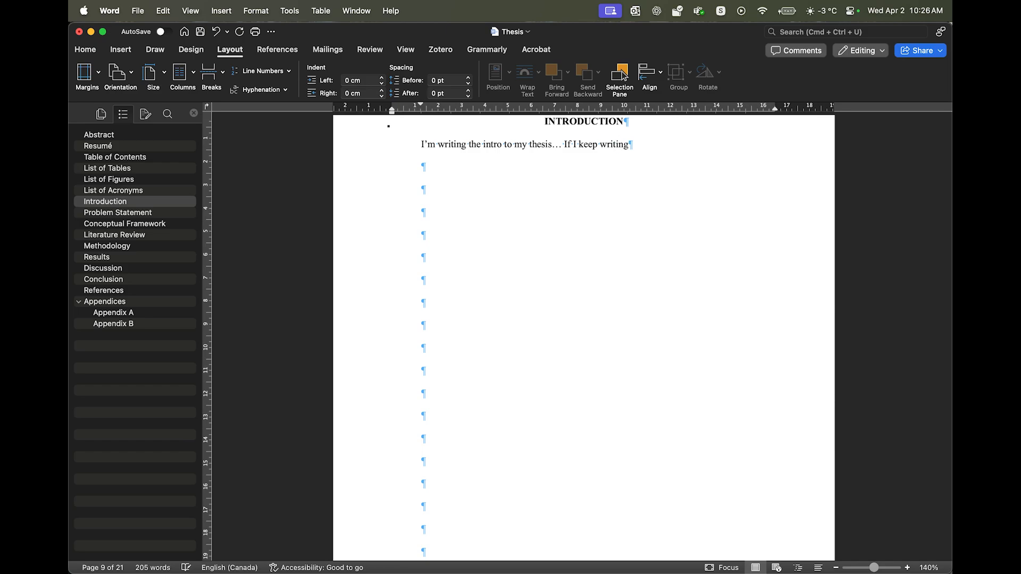
pyautogui.write('and blah blah')
# Copy "blah blah" and paste it repeatedly to lengthen the introduction paragraph to several lines.
pyautogui.hotkey('shift', 'Left')
pyautogui.hotkey('shift', 'Left')
pyautogui.hotkey('shift', 'Left')
pyautogui.hotkey('shift', 'Left')
pyautogui.hotkey('shift', 'Left')
pyautogui.hotkey('shift', 'Left')
pyautogui.hotkey('shift', 'Left')
pyautogui.hotkey('shift', 'Left')
pyautogui.hotkey('shift', 'Left')
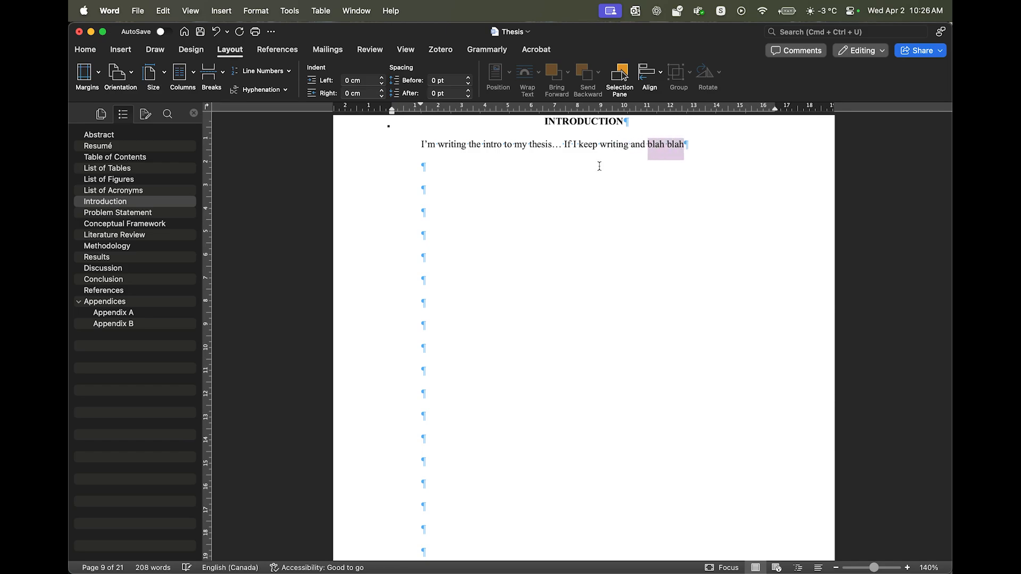
pyautogui.press('super+c')
pyautogui.press('super+v')
pyautogui.press('super+v')
pyautogui.press('super+v')
pyautogui.press('super+v')
pyautogui.press('super+v')
pyautogui.press('super+v')
pyautogui.press('super+v')
pyautogui.press('super+v')
pyautogui.press('super+v')
pyautogui.press('super+v')
pyautogui.press('super+v')
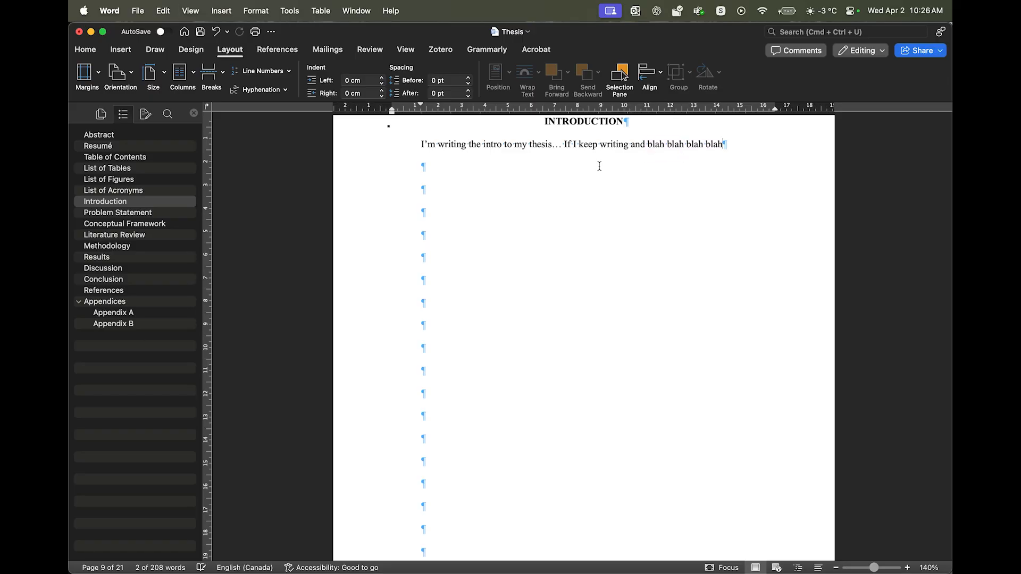
pyautogui.press('super+v')
pyautogui.press('super+v')
pyautogui.press('super+v')
pyautogui.press('super+v')
pyautogui.press('super+v')
pyautogui.press('super+v')
pyautogui.press('super+v')
pyautogui.press('super+v')
pyautogui.press('super+v')
pyautogui.press('super+v')
pyautogui.press('super+v')
pyautogui.press('super+v')
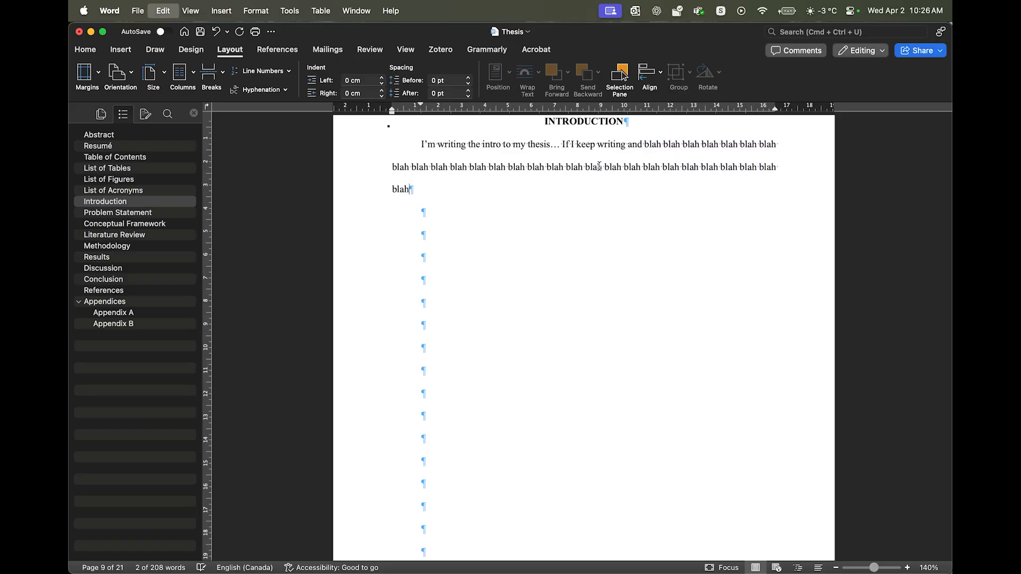
pyautogui.press('super+v')
pyautogui.press('super+v')
pyautogui.press('super+v')
pyautogui.press('super+v')
pyautogui.press('super+v')
pyautogui.press('super+v')
pyautogui.press('super+v')
pyautogui.press('super+v')
pyautogui.press('super+v')
pyautogui.press('super+v')
pyautogui.press('super+v')
pyautogui.press('super+v')
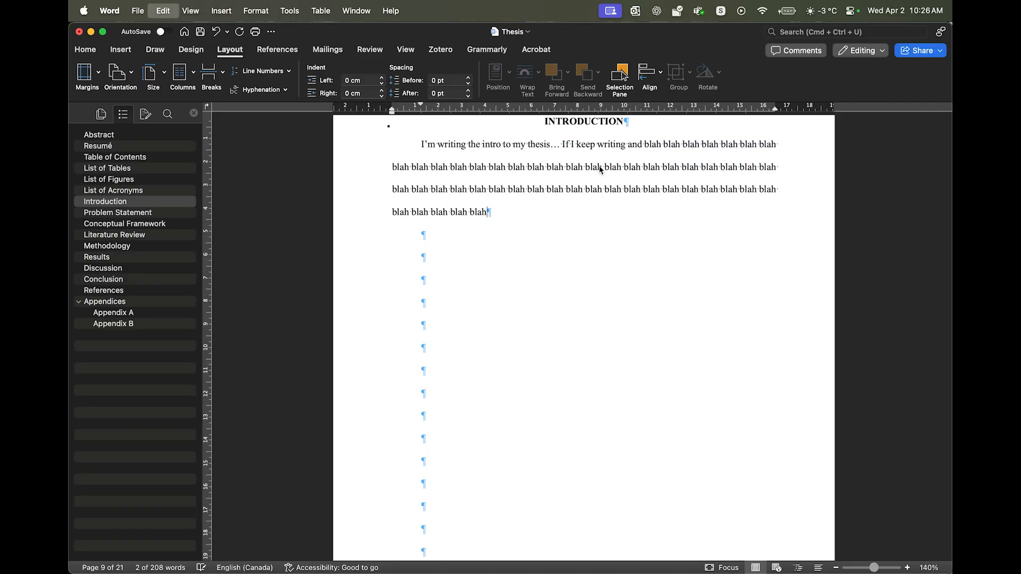
pyautogui.press('super+v')
pyautogui.press('super+v')
pyautogui.press('super+v')
pyautogui.press('super+v')
pyautogui.press('super+v')
pyautogui.press('super+v')
pyautogui.press('super+v')
pyautogui.press('super+v')
pyautogui.press('super+v')
pyautogui.press('super+v')
pyautogui.press('super+v')
pyautogui.press('super+v')
pyautogui.press('super+v')
pyautogui.press('super+v')
pyautogui.press('super+v')
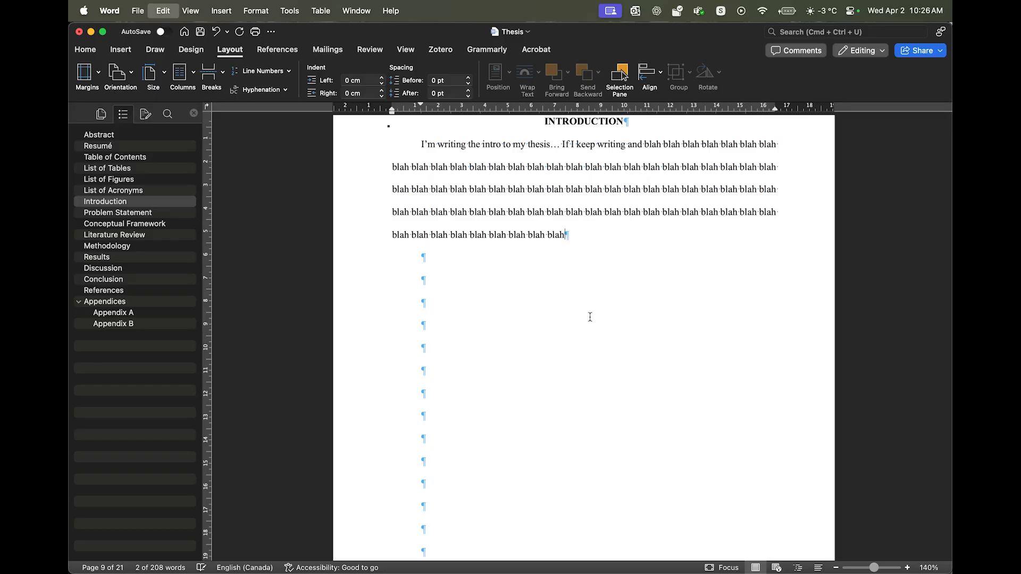
pyautogui.press('super+v')
pyautogui.press('super+v')
pyautogui.press('super+v')
pyautogui.press('super+v')
pyautogui.press('super+v')
pyautogui.press('super+v')
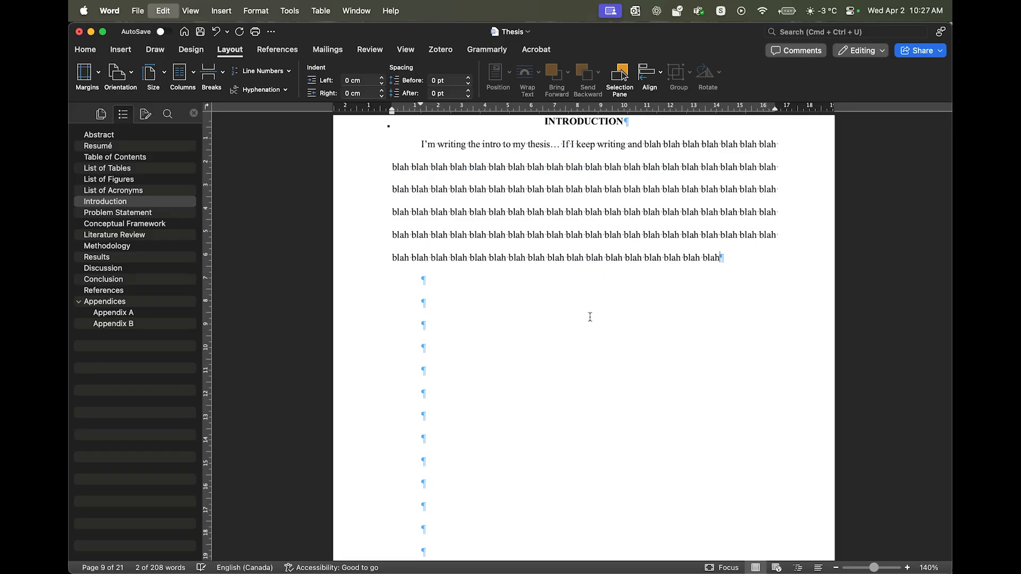
# Examine how the longer introduction paragraph shifts the blank paragraphs and the "This should be the first sentence…" line on the following page.
pyautogui.scroll(-5, 590, 318)
pyautogui.scroll(-3, 590, 317)
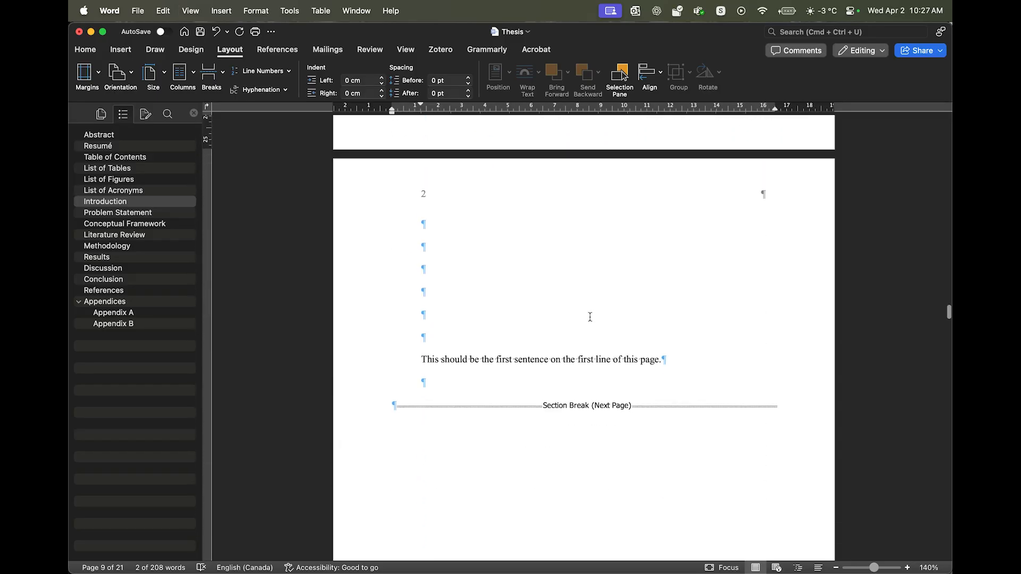
pyautogui.moveTo(422, 342); pyautogui.dragTo(645, 346)
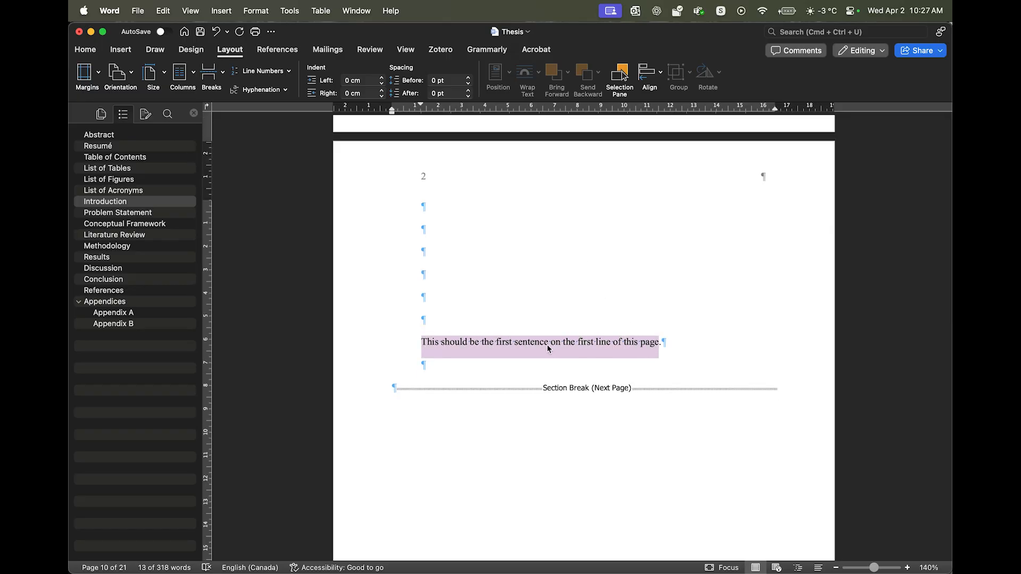
pyautogui.moveTo(578, 343); pyautogui.dragTo(659, 344)
pyautogui.click(460, 220)
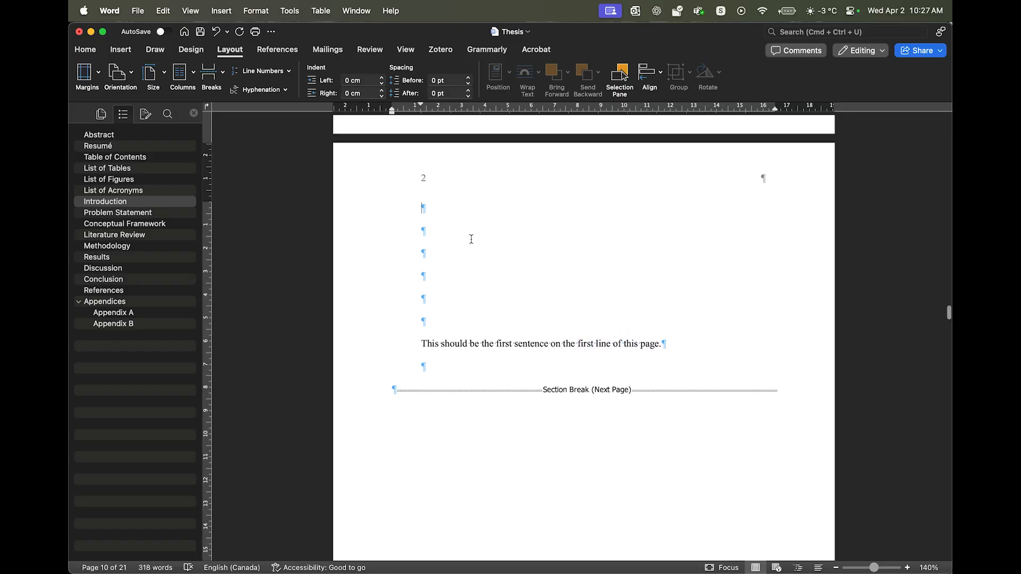
pyautogui.press('super+v')
pyautogui.scroll(2, 521, 240)
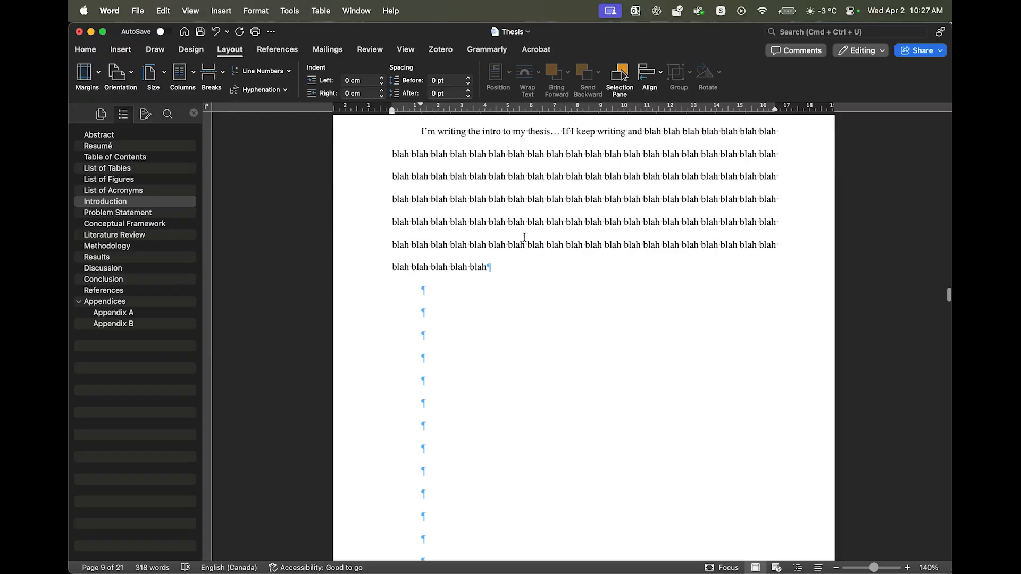
pyautogui.moveTo(536, 171); pyautogui.dragTo(543, 223)
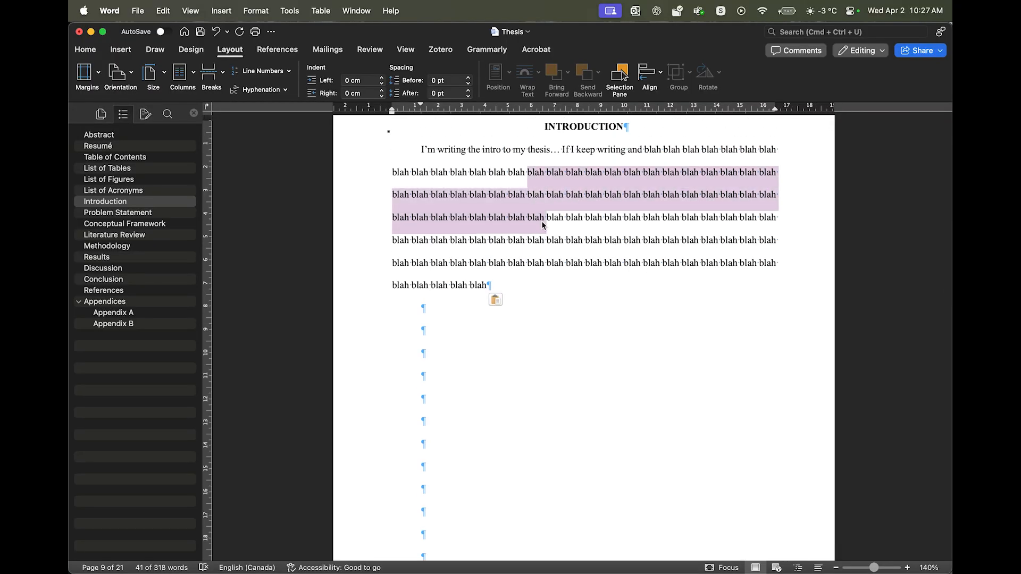
pyautogui.scroll(-10, 541, 221)
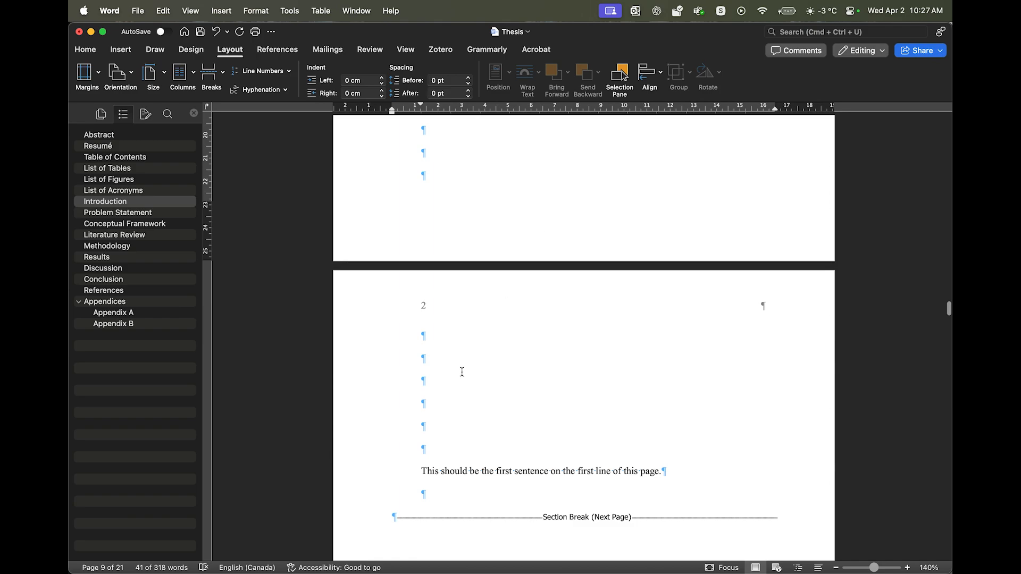
# Delete all blank paragraphs between the introduction paragraph and "This should be the first sentence on the first line of this page.".
pyautogui.click(417, 471)
pyautogui.scroll(5, 436, 417)
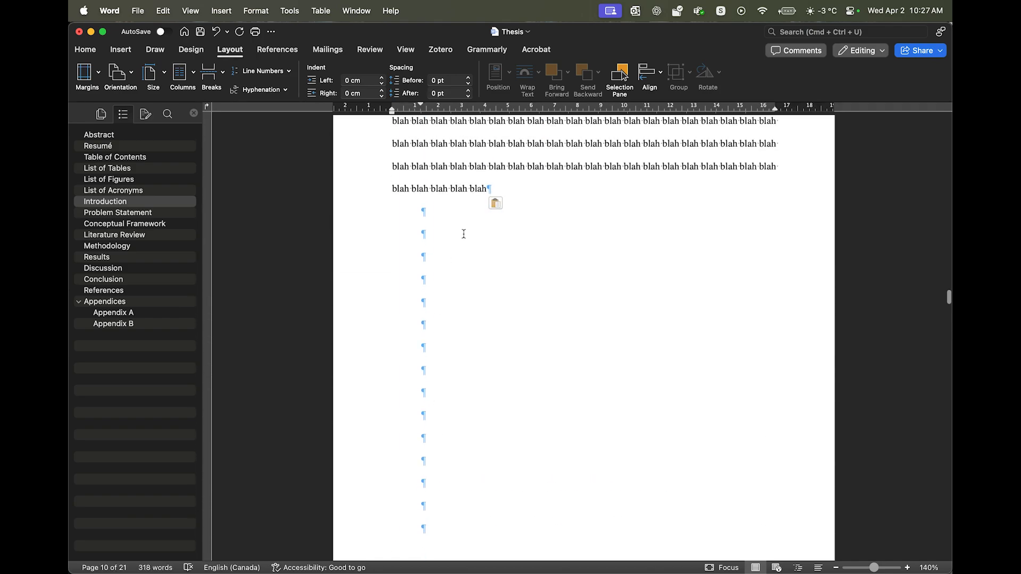
pyautogui.keyDown('shift'); pyautogui.click(440, 213); pyautogui.keyUp('shift')
pyautogui.press('BackSpace')
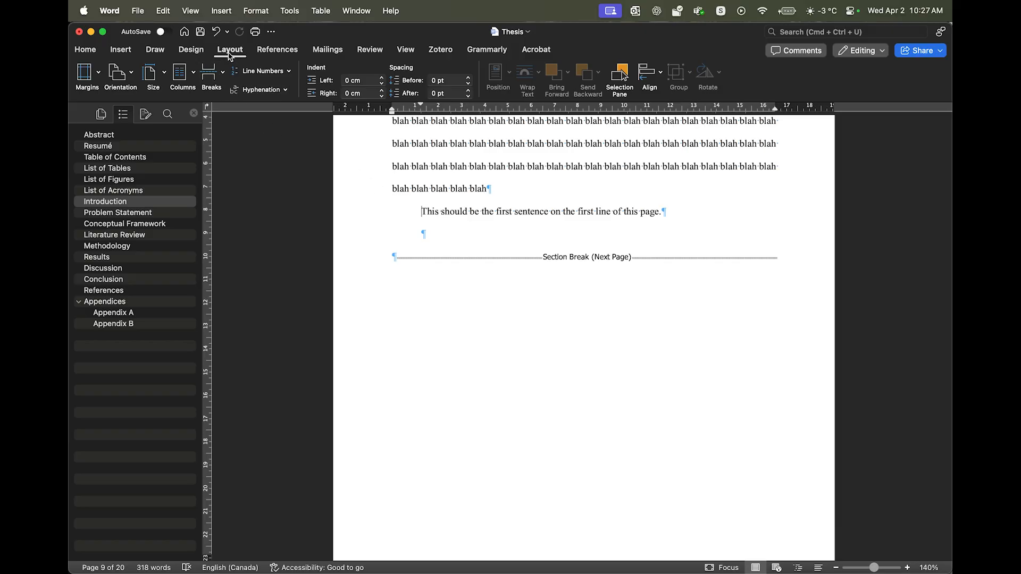
# Insert a page break before "This should be the first sentence on the first line of this page." and check that sentence's position.
pyautogui.click(222, 65)
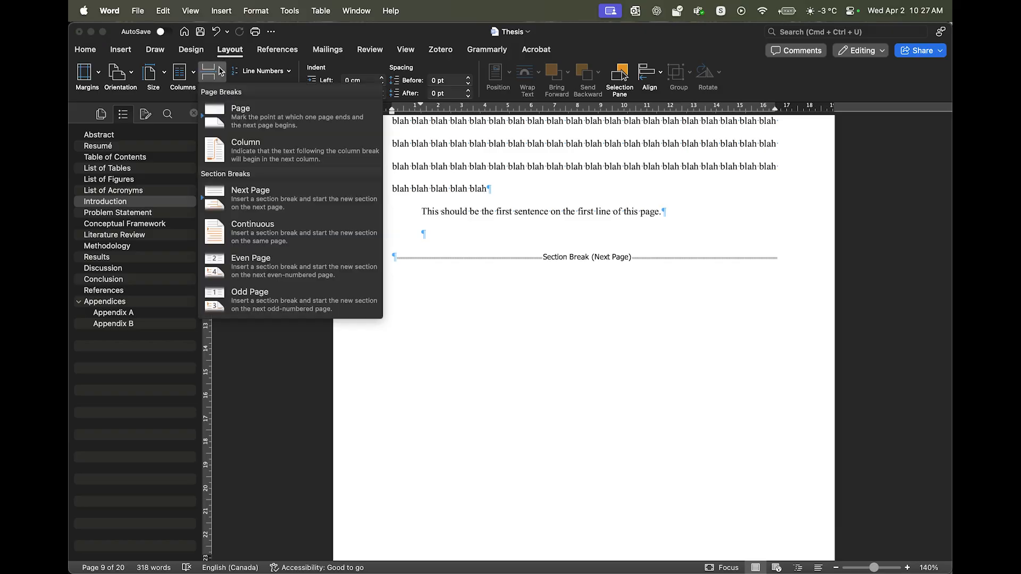
pyautogui.click(248, 118)
pyautogui.scroll(-3, 521, 282)
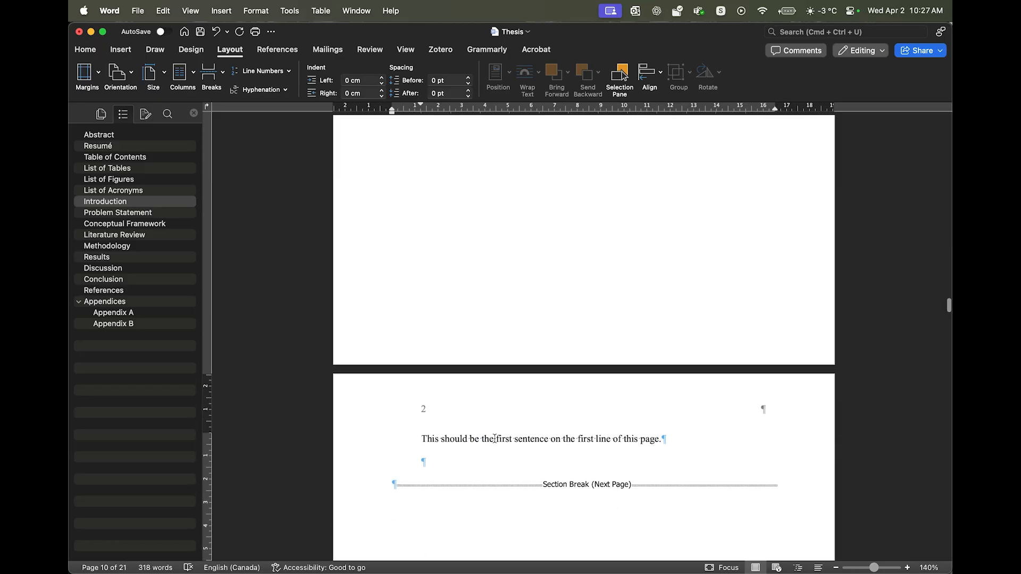
pyautogui.moveTo(494, 440); pyautogui.dragTo(597, 440)
pyautogui.click(593, 441)
# Extend the introduction paragraph above the page break with many more repetitions of "blah blah".
pyautogui.scroll(5, 593, 442)
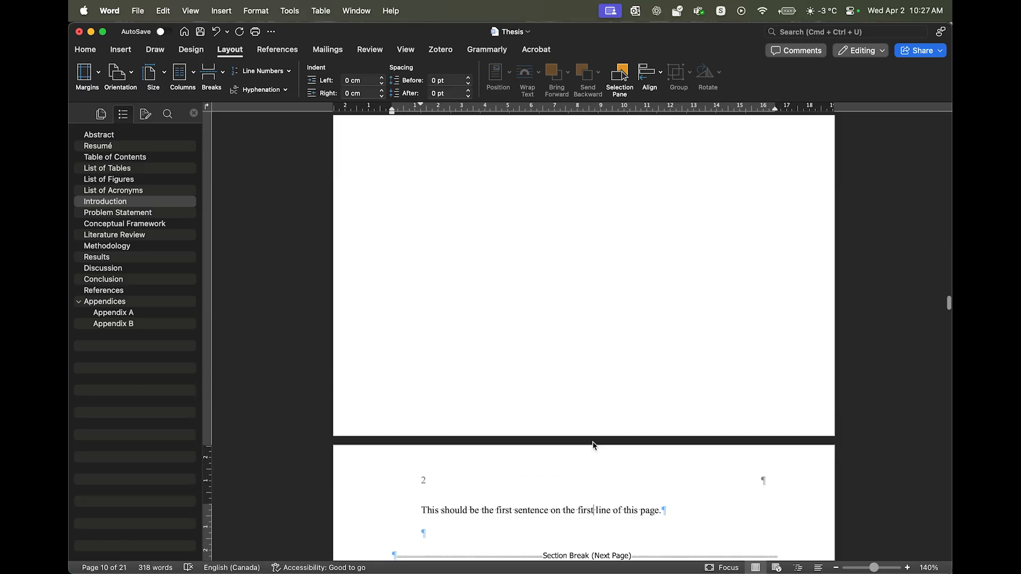
pyautogui.scroll(3, 593, 441)
pyautogui.click(509, 276)
pyautogui.write('blah blah blah blah blah blah blah')
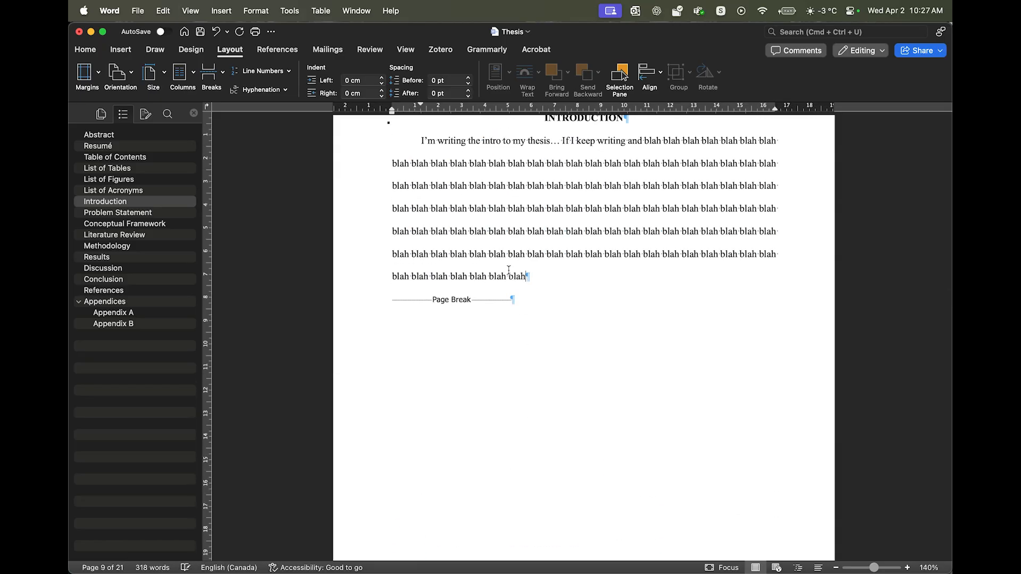
pyautogui.write(' blah blah blah blah blah blah blah blah blah blah blah blah blah blah blah blah blah blah blah blah blah blah blah blah blah blah blah blah blah blah blah blah blah blah')
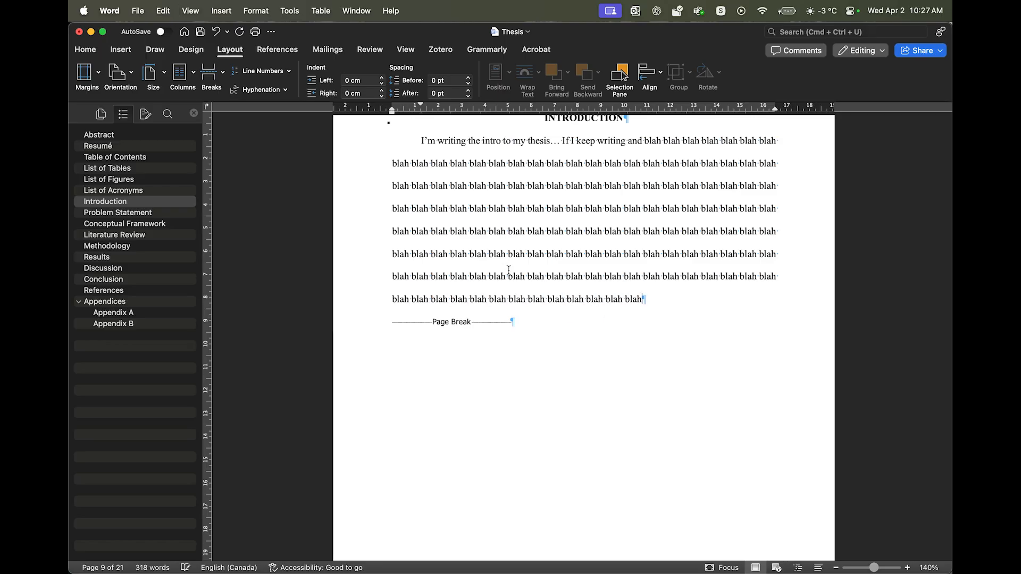
pyautogui.press('super+v')
pyautogui.press('super+v')
pyautogui.press('super+v')
pyautogui.press('super+v')
pyautogui.press('super+v')
pyautogui.press('super+v')
pyautogui.press('super+v')
pyautogui.press('super+v')
pyautogui.press('super+v')
pyautogui.press('super+v')
pyautogui.press('super+v')
pyautogui.press('super+v')
pyautogui.press('super+v')
pyautogui.press('super+v')
pyautogui.press('super+v')
pyautogui.press('super+v')
pyautogui.press('super+v')
pyautogui.press('super+v')
pyautogui.press('super+v')
pyautogui.press('super+v')
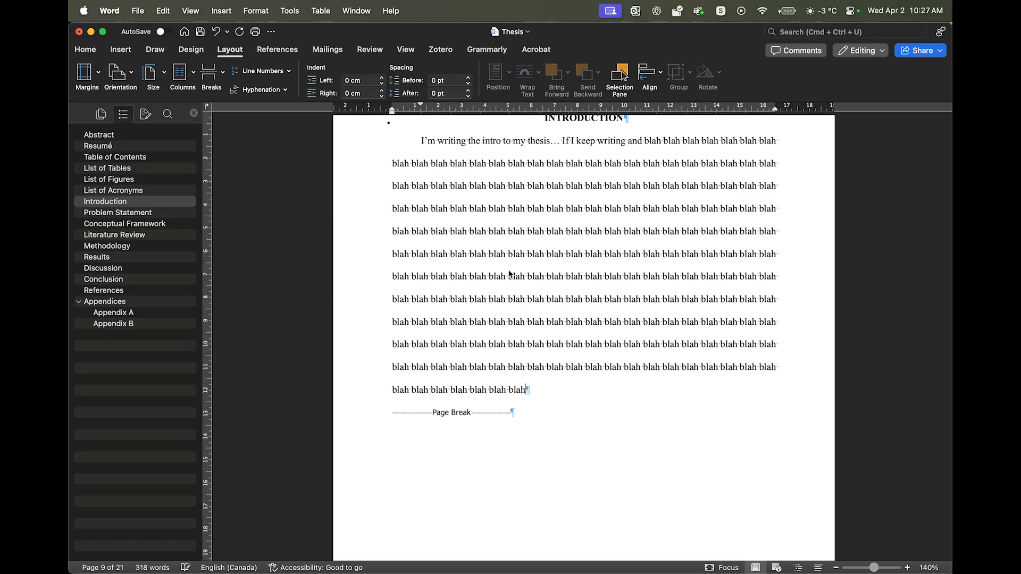
pyautogui.press('super+v')
pyautogui.press('super+v')
pyautogui.press('super+v')
pyautogui.press('super+v')
pyautogui.press('super+v')
pyautogui.press('super+v')
pyautogui.press('super+v')
pyautogui.press('super+v')
pyautogui.press('super+v')
pyautogui.press('super+v')
pyautogui.press('super+v')
pyautogui.press('super+v')
pyautogui.press('super+v')
pyautogui.press('super+v')
pyautogui.press('super+v')
pyautogui.press('super+v')
pyautogui.press('super+v')
pyautogui.press('super+v')
pyautogui.press('super+v')
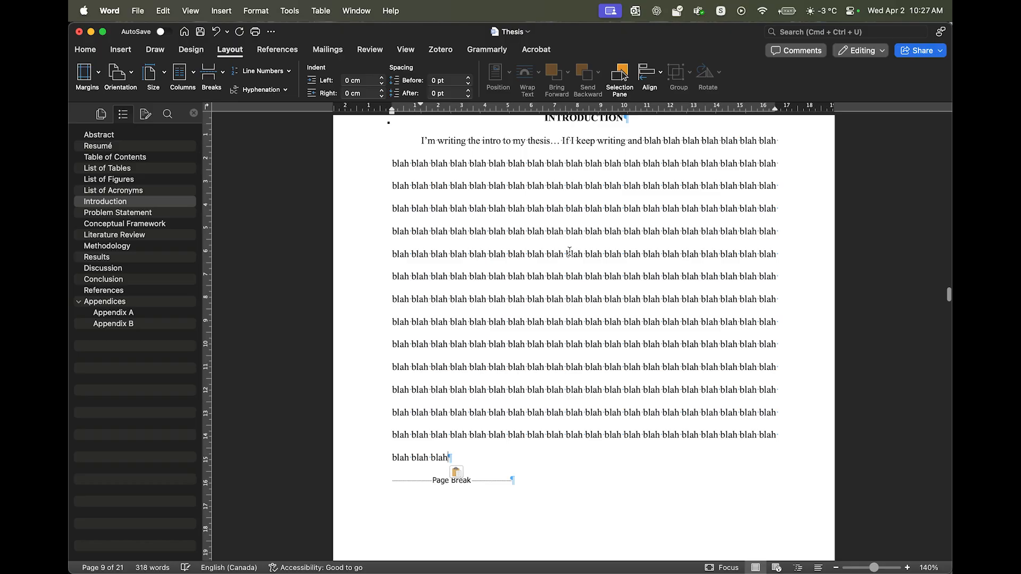
# Check where "This should be the first sentence on the first line of this page." sits relative to the page break after the longer introduction.
pyautogui.scroll(-4, 570, 252)
pyautogui.scroll(-6, 570, 252)
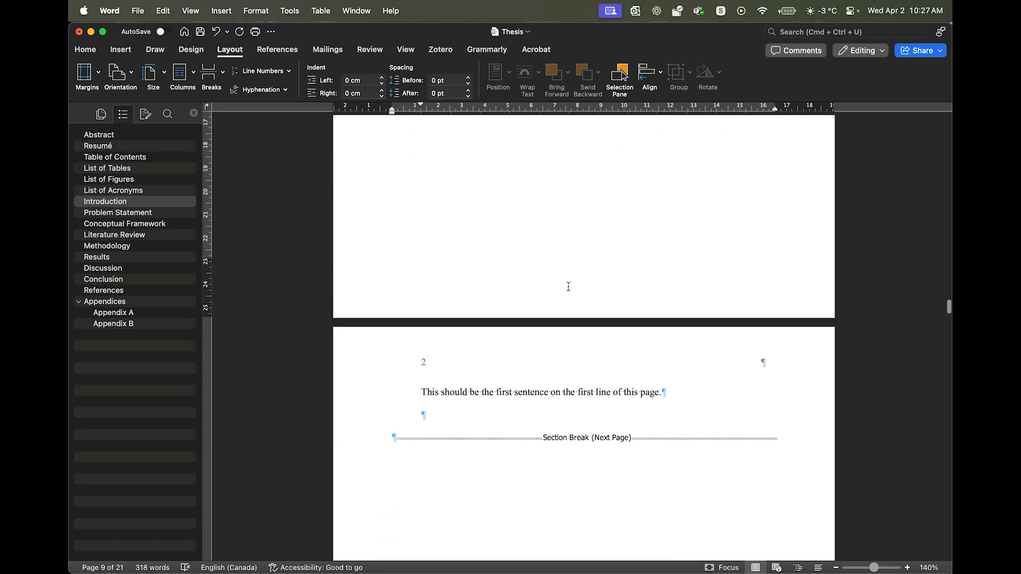
pyautogui.moveTo(442, 296); pyautogui.dragTo(589, 298)
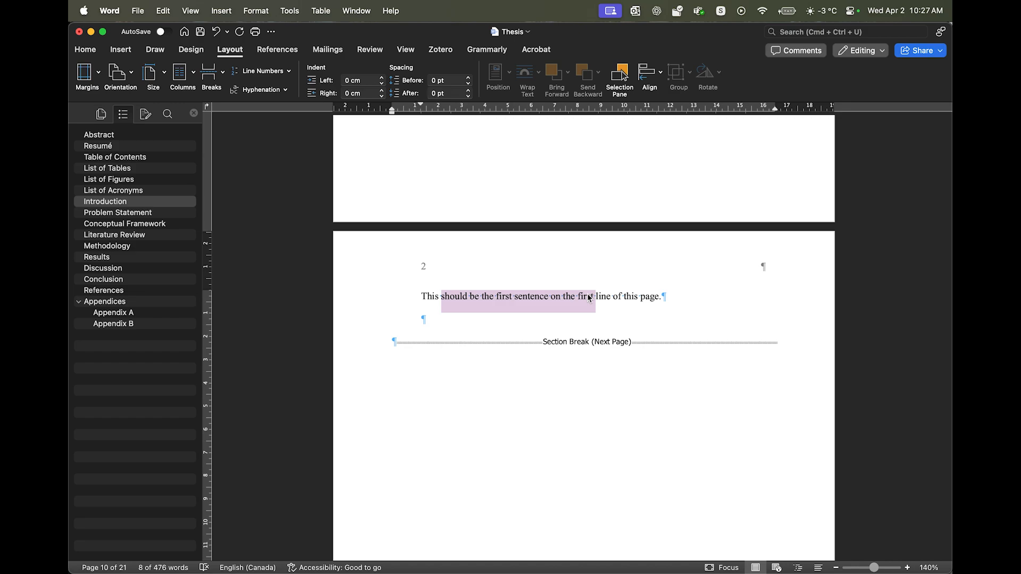
pyautogui.click(589, 299)
pyautogui.scroll(10, 580, 297)
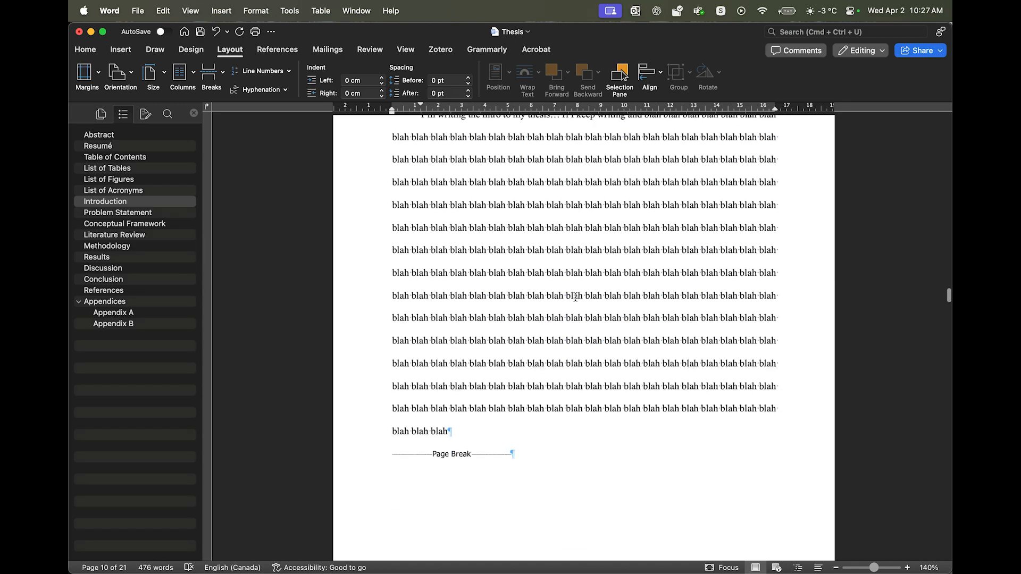
pyautogui.scroll(-12, 575, 298)
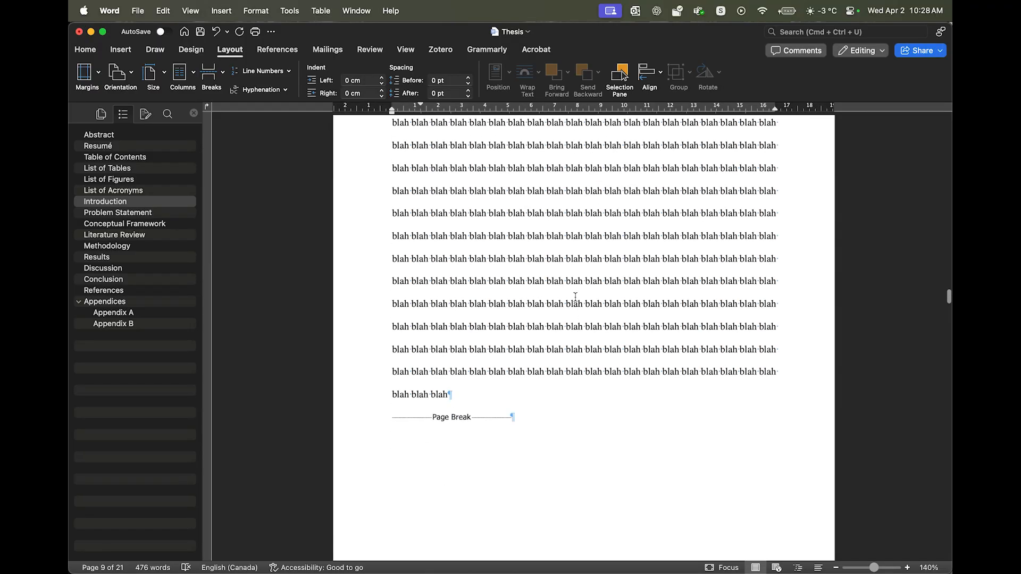
# Examine the PROBLEM STATEMENT heading and the paragraph styles available for the blank paragraph beneath it.
pyautogui.scroll(-12, 576, 296)
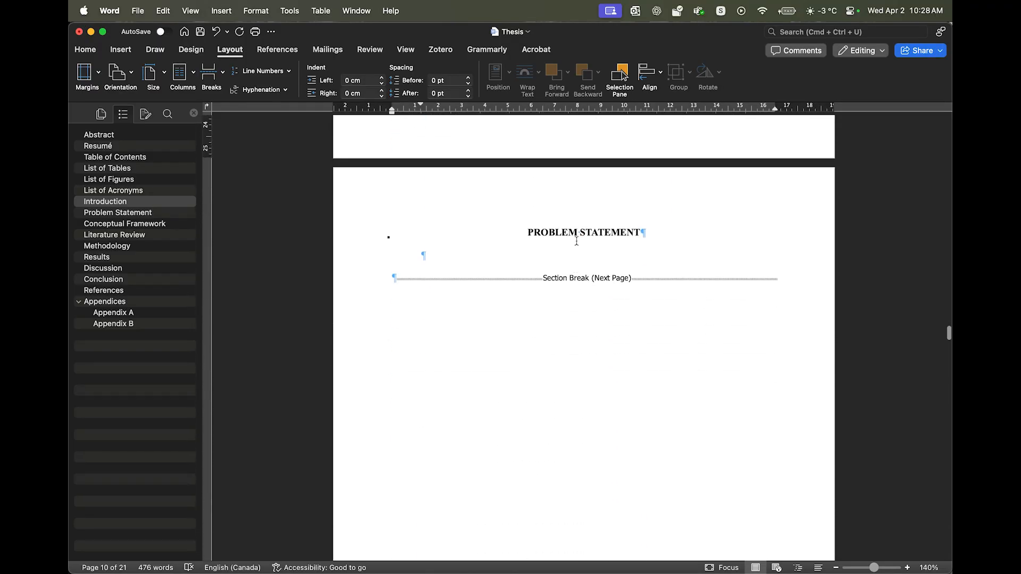
pyautogui.moveTo(527, 232); pyautogui.dragTo(649, 236)
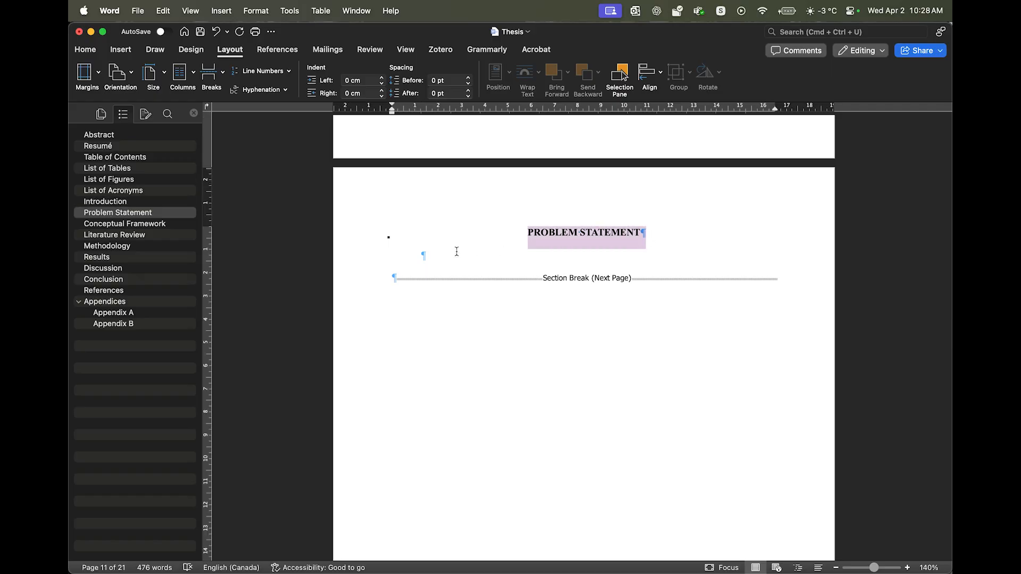
pyautogui.click(436, 256)
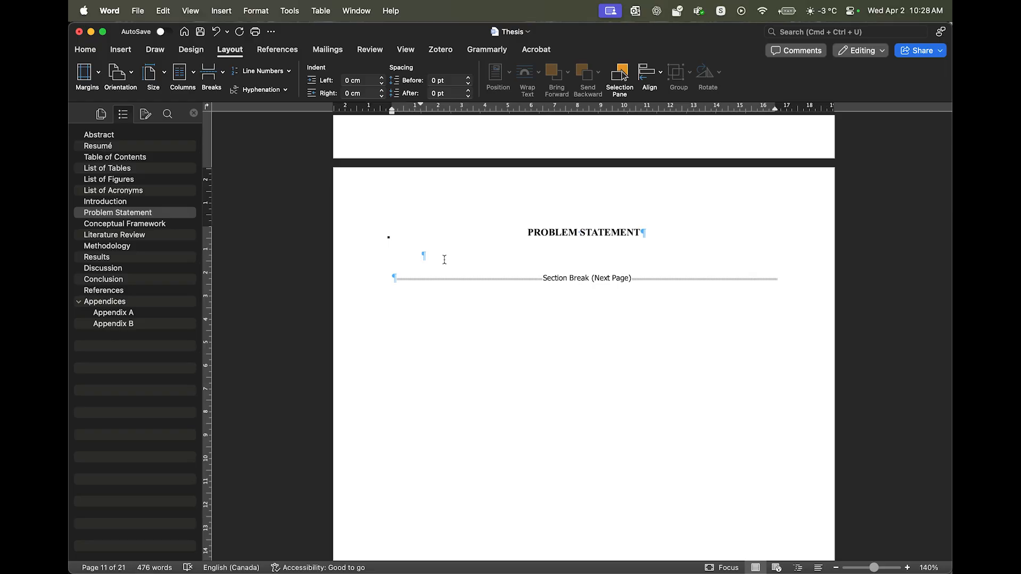
pyautogui.click(86, 49)
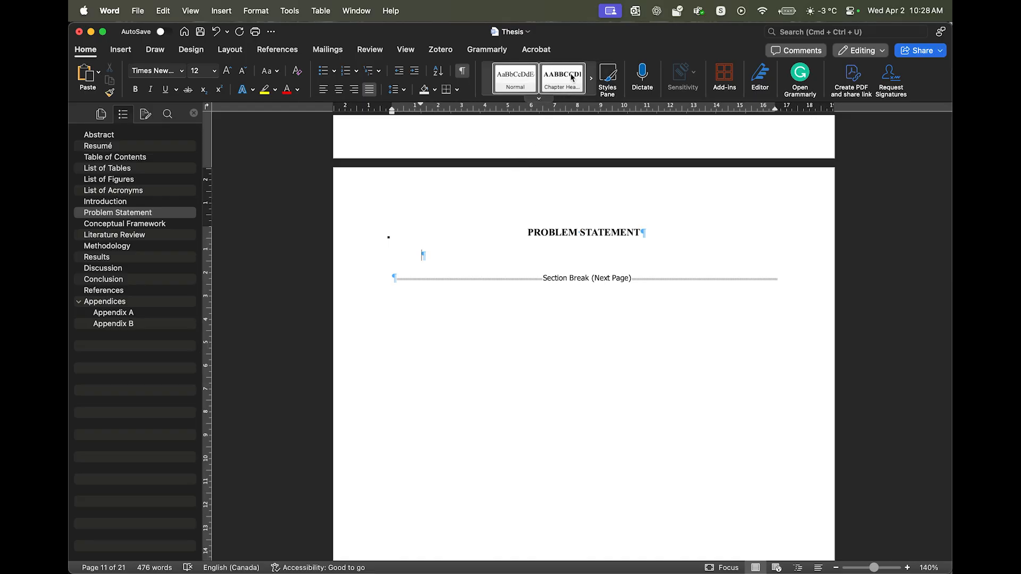
pyautogui.click(541, 101)
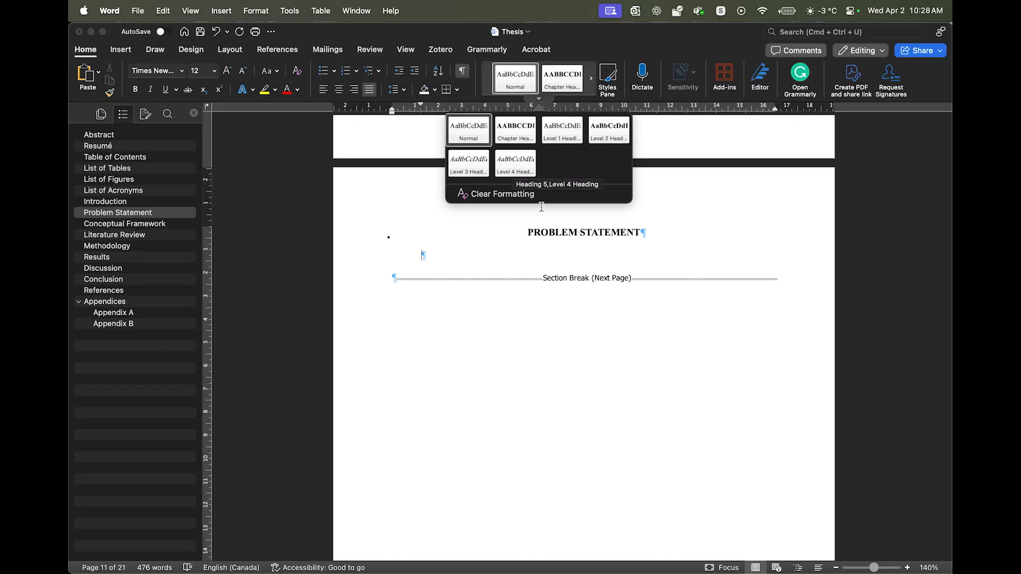
pyautogui.click(549, 263)
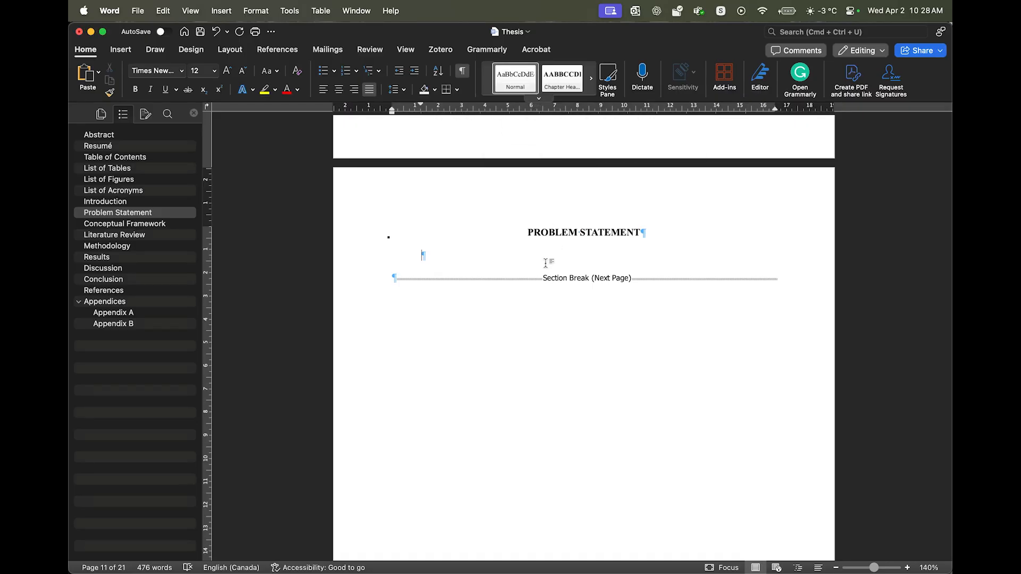
# Try the Normal style on the PROBLEM STATEMENT heading, restore its Chapter Heading style, and check its entry in the document outline.
pyautogui.click(561, 232)
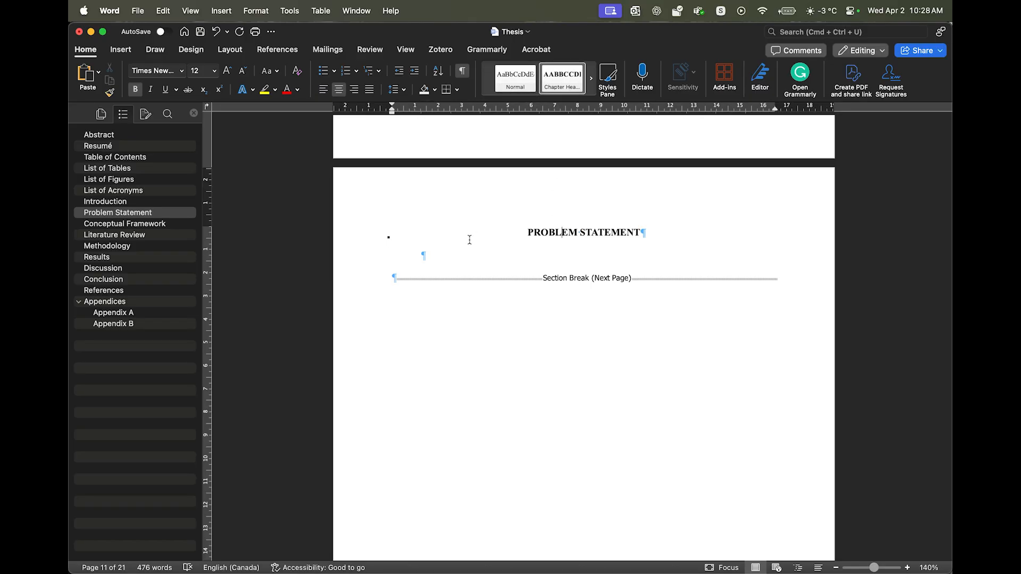
pyautogui.click(514, 85)
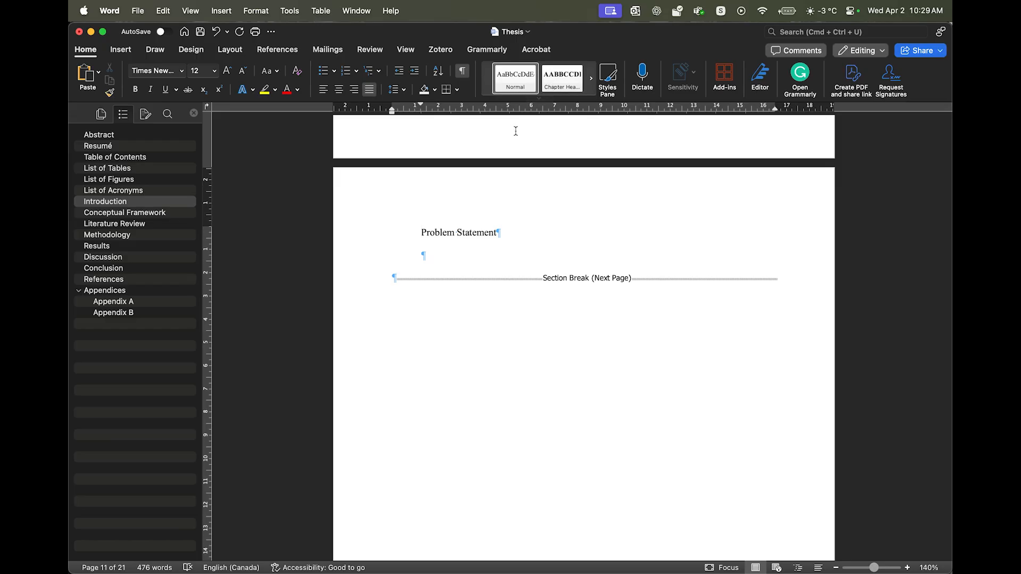
pyautogui.click(564, 83)
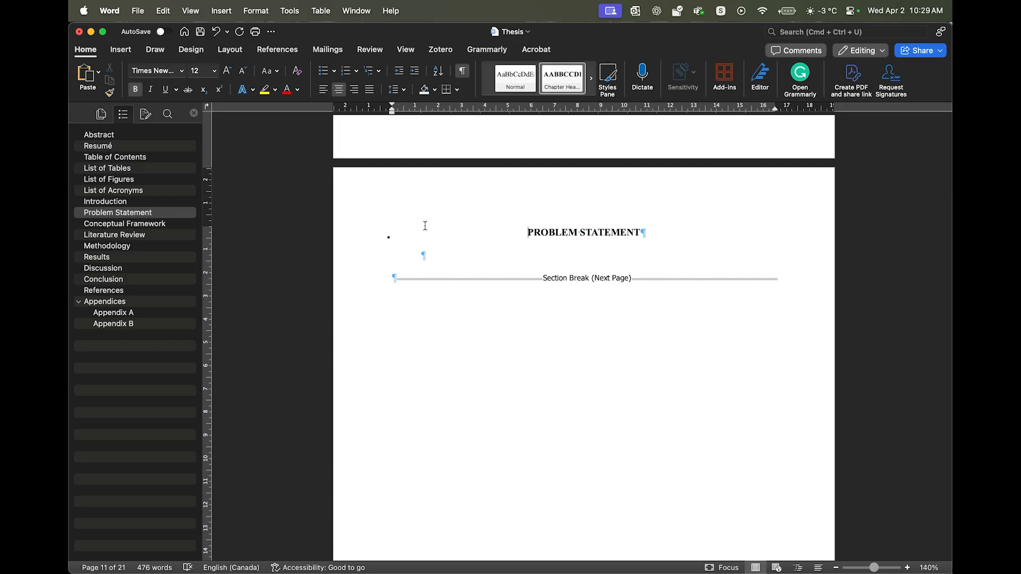
pyautogui.click(161, 217)
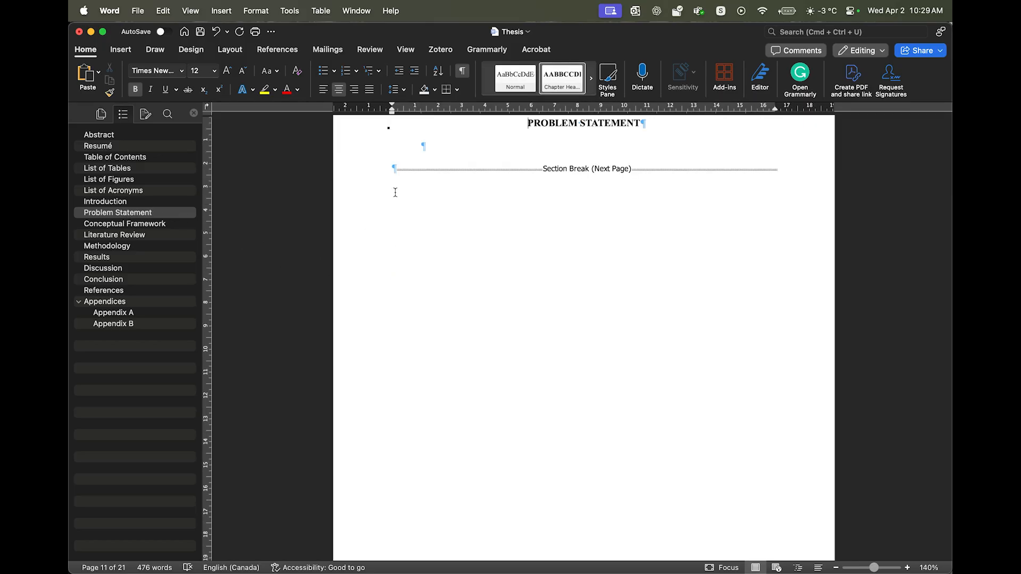
# Insert two identical "Lorem ipsum dolor sit amet…" paragraphs, separated by a blank paragraph, under the PROBLEM STATEMENT heading.
pyautogui.click(496, 172)
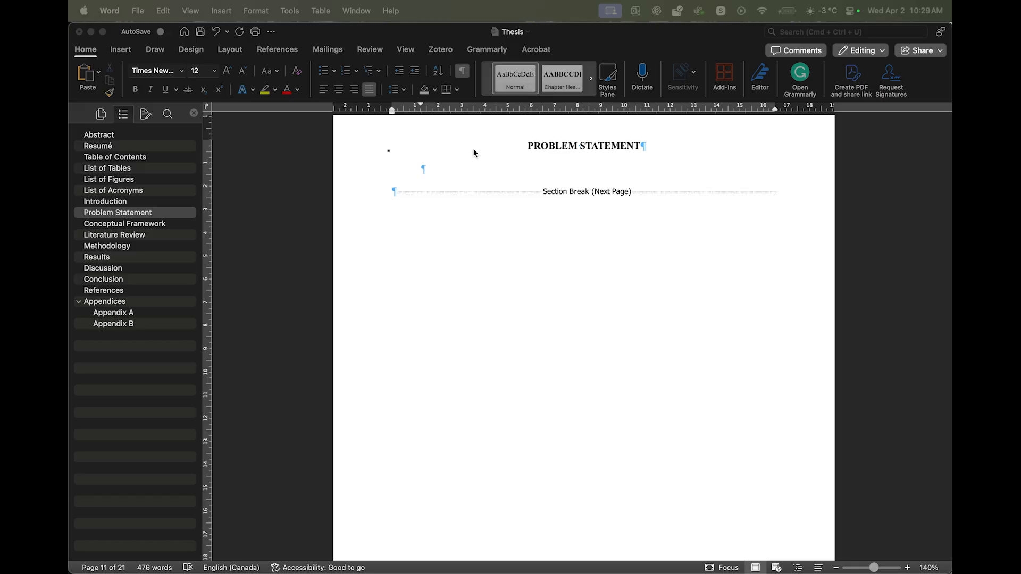
pyautogui.click(455, 172)
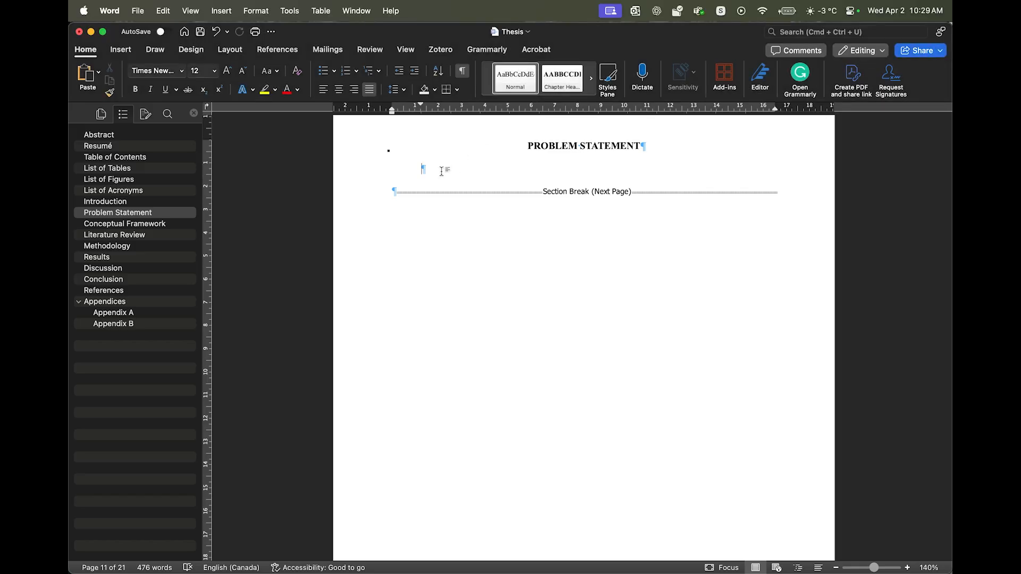
pyautogui.write('Lorem ipsum dolor sit amet consectetur adipiscing elit. Quisque faucibus ex sapien vitae pellentesque sem placerat. In id cursus mi pretium tellus duis convallis. Tempus leo eu aenean sed diam urna tempor. Pulvinar vivamus fringilla lacus nec metus bibendum egestas. Iaculis massa nisl malesuada lacinia integer nunc posuere. Ut hendrerit semper vel class aptent taciti sociosqu. Ad litora torquent per conubia nostra inceptos himenaeos.  Lorem ipsum dolor sit amet consectetur adipiscing elit. Quisque faucibus ex sapien vitae pellentesque sem placerat. In id cursus mi pretium tellus duis convallis. Tempus leo eu aenean sed diam urna tempor. Pulvinar vivamus fringilla lacus nec metus bibendum egestas. Iaculis massa nisl malesuada lacinia integer nunc posuere. Ut hendrerit semper vel class aptent taciti sociosqu. Ad litora torquent per conubia nostra inceptos himenaeos.')
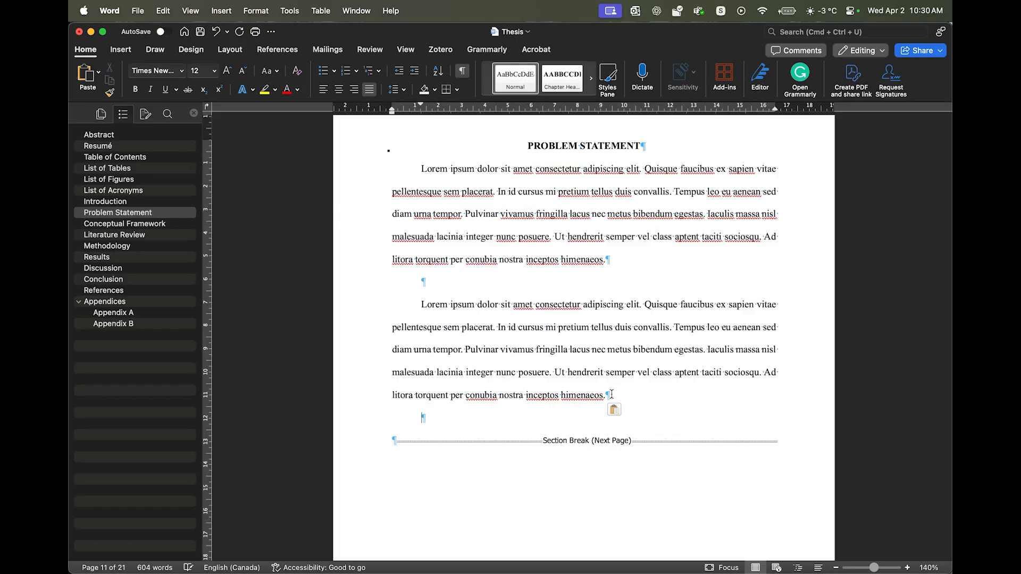
pyautogui.keyDown('shift'); pyautogui.click(422, 169); pyautogui.keyUp('shift')
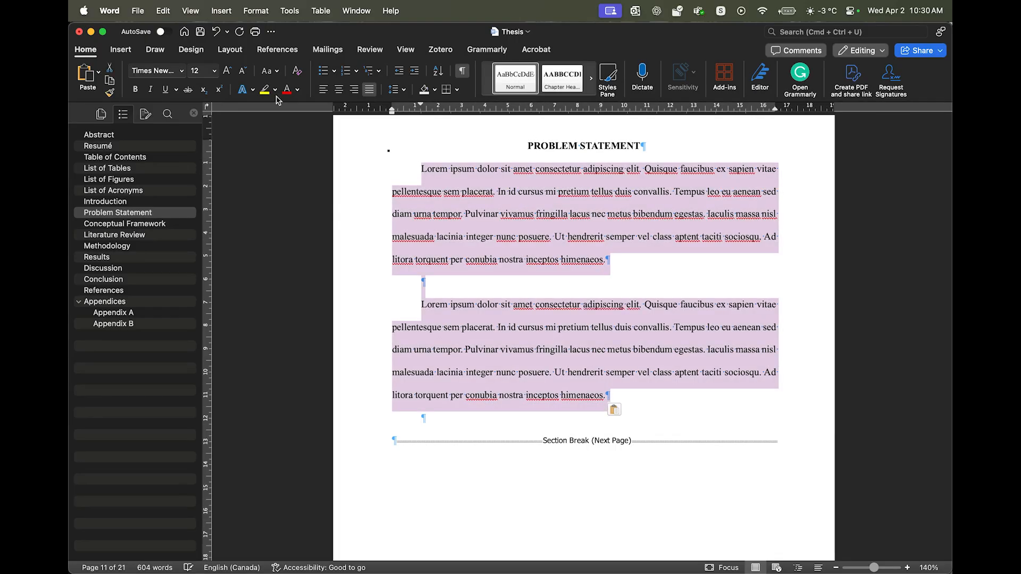
# Remove the first-line indent from both Lorem ipsum paragraphs under PROBLEM STATEMENT.
pyautogui.click(411, 173)
pyautogui.press('BackSpace')
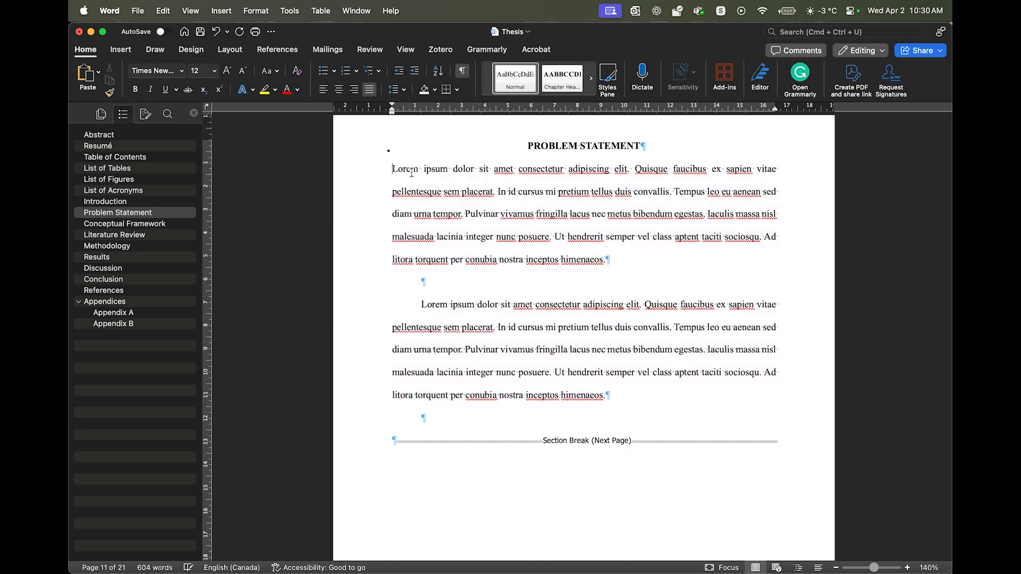
pyautogui.click(414, 306)
pyautogui.press('BackSpace')
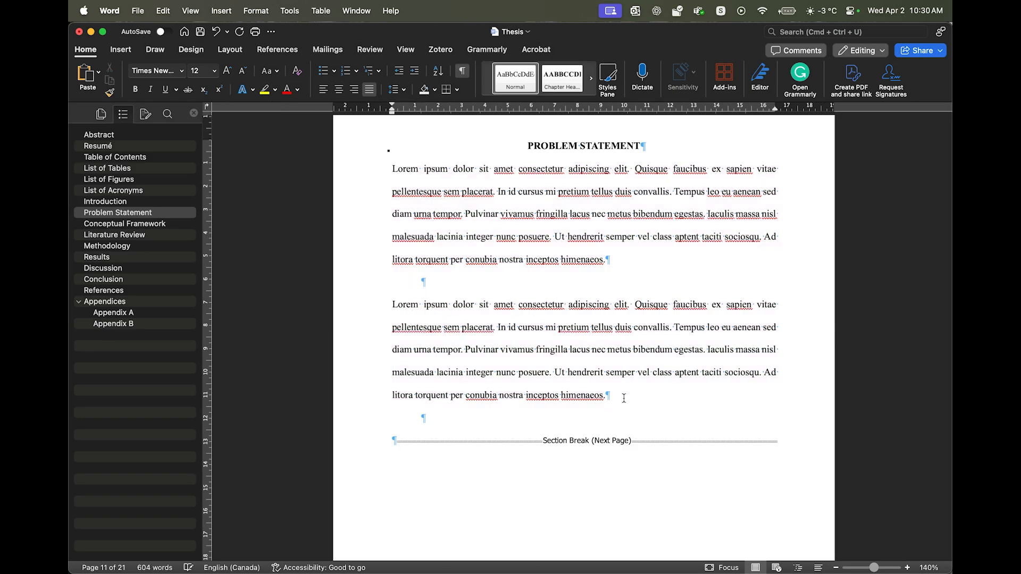
# Change both Lorem ipsum paragraphs to the Aptos (Body) font and colour their text red.
pyautogui.moveTo(623, 398); pyautogui.dragTo(394, 169)
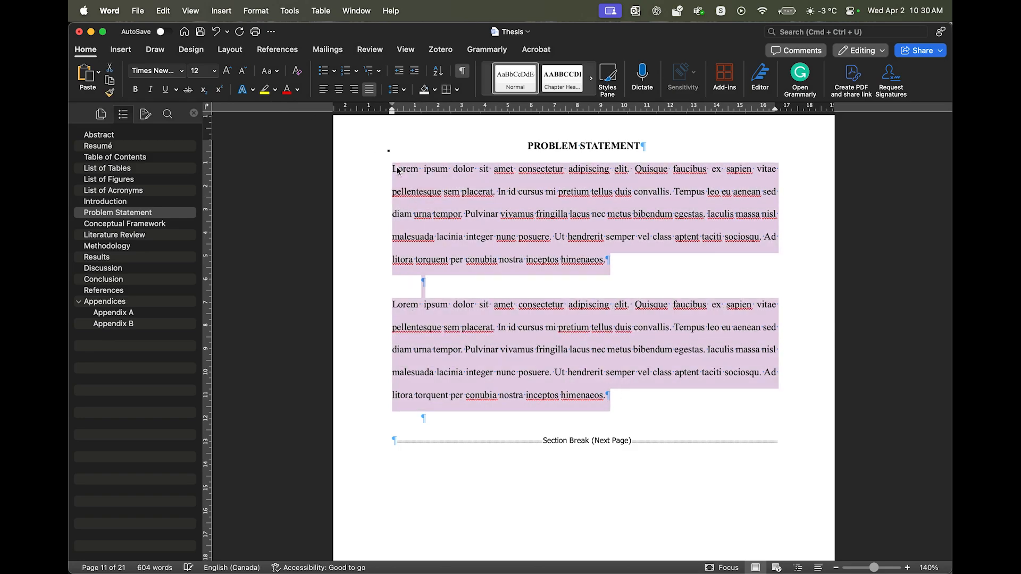
pyautogui.click(182, 70)
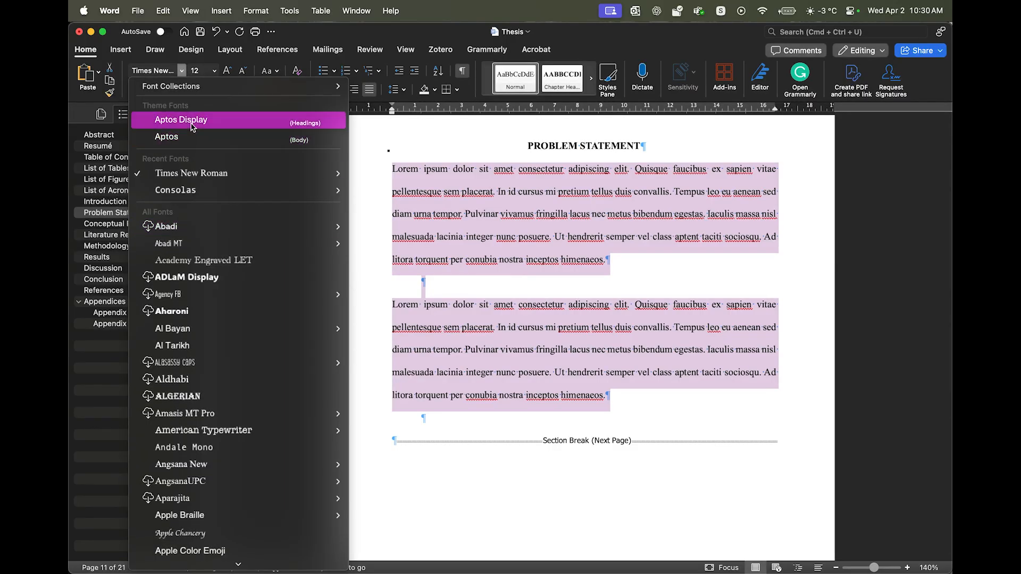
pyautogui.click(192, 136)
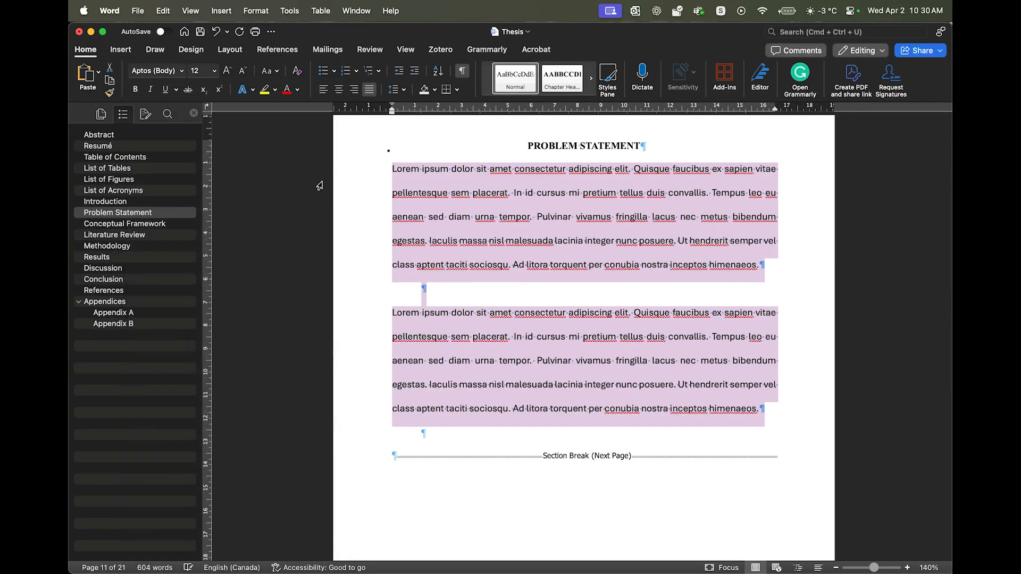
pyautogui.click(286, 89)
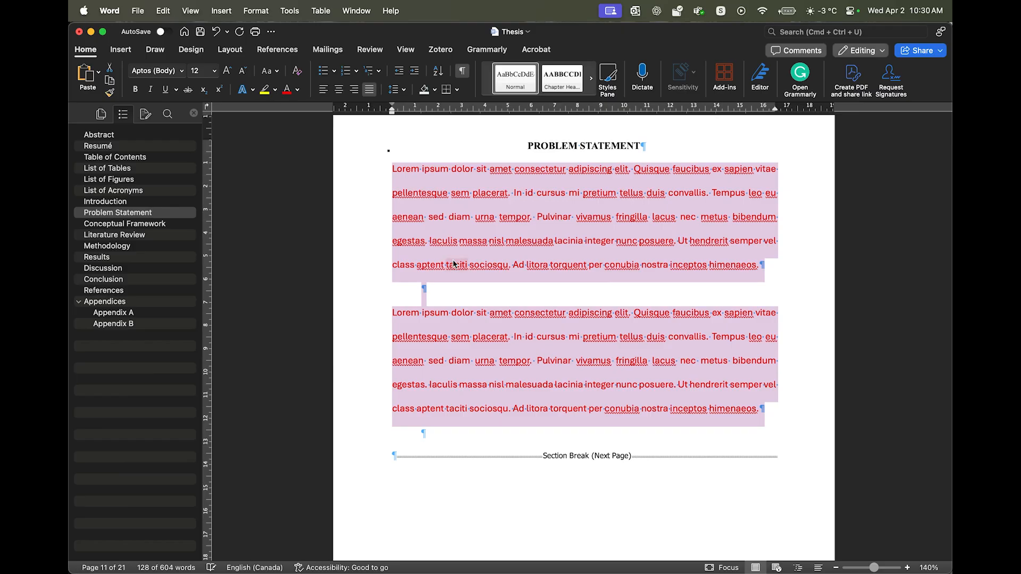
pyautogui.click(502, 303)
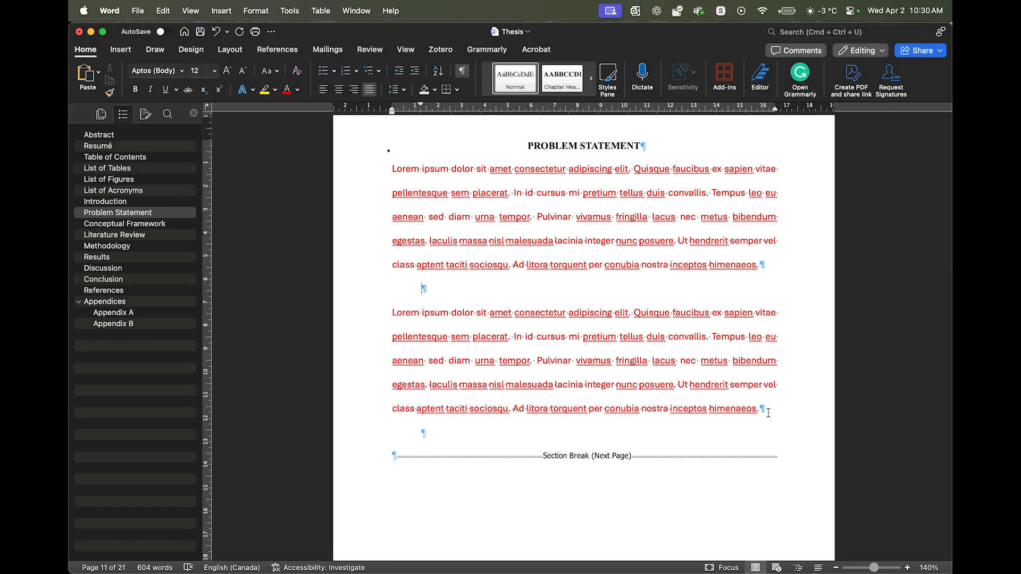
# Apply the Normal style to each of the two Lorem ipsum paragraphs under PROBLEM STATEMENT.
pyautogui.moveTo(759, 405); pyautogui.dragTo(395, 172)
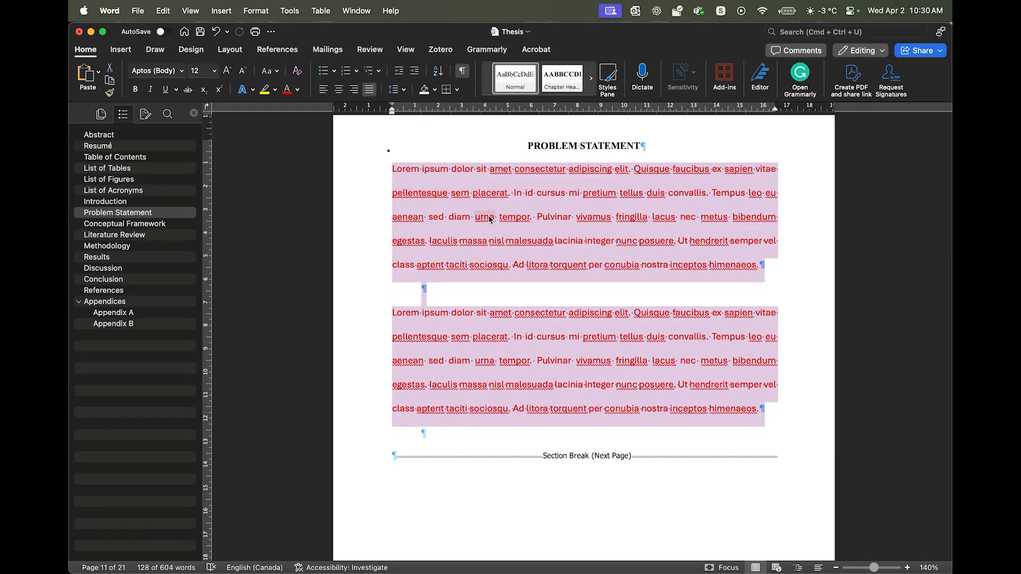
pyautogui.click(413, 173)
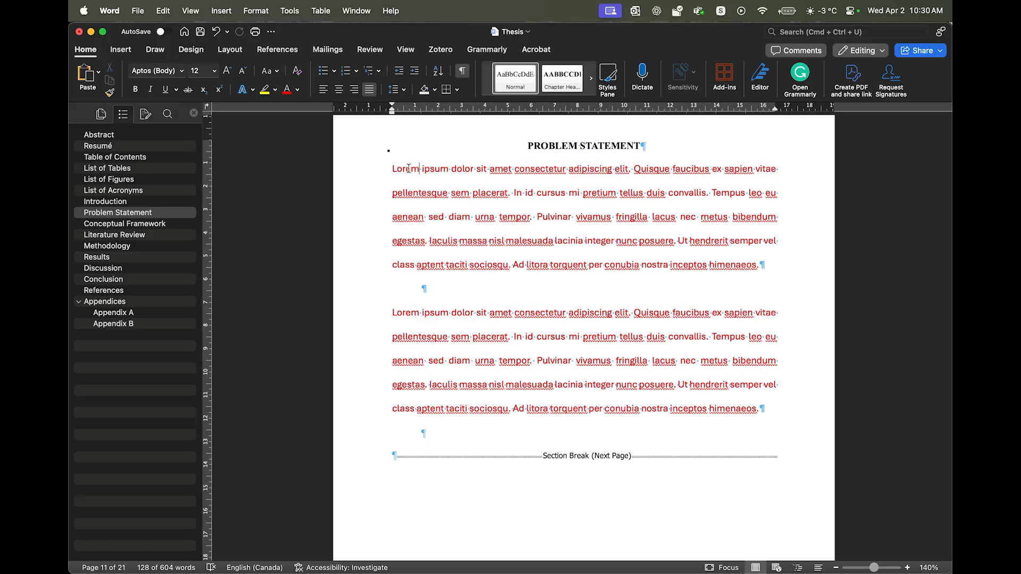
pyautogui.click(528, 194)
pyautogui.click(515, 85)
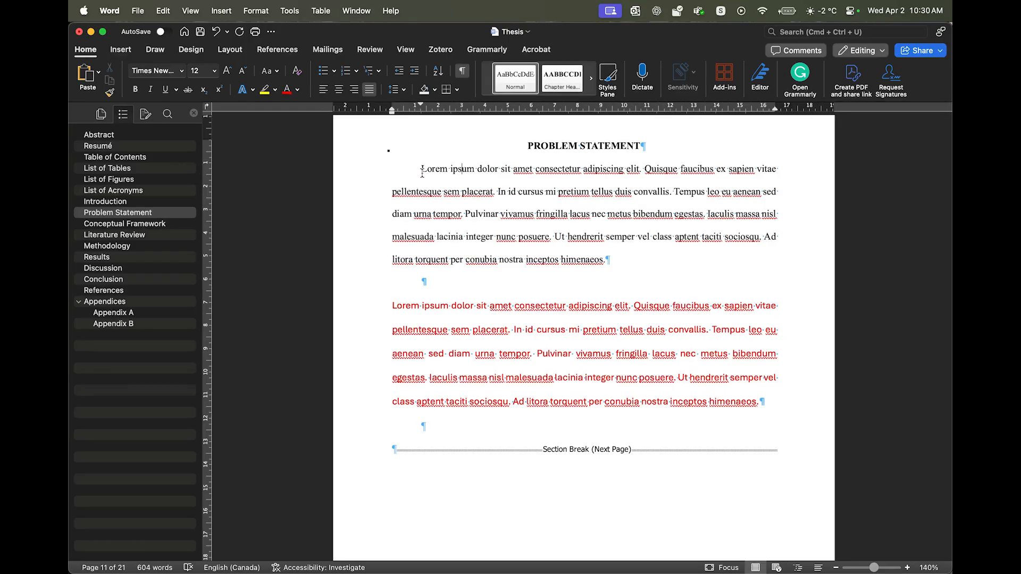
pyautogui.click(442, 304)
pyautogui.click(515, 77)
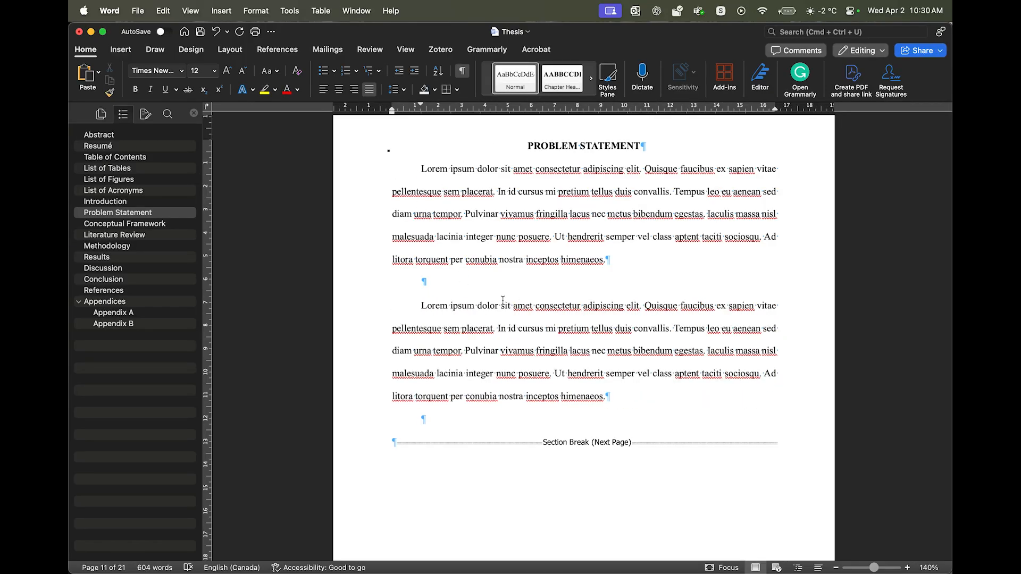
# Delete the blank paragraph between the two Lorem ipsum paragraphs.
pyautogui.click(492, 287)
pyautogui.press('BackSpace')
pyautogui.press('BackSpace')
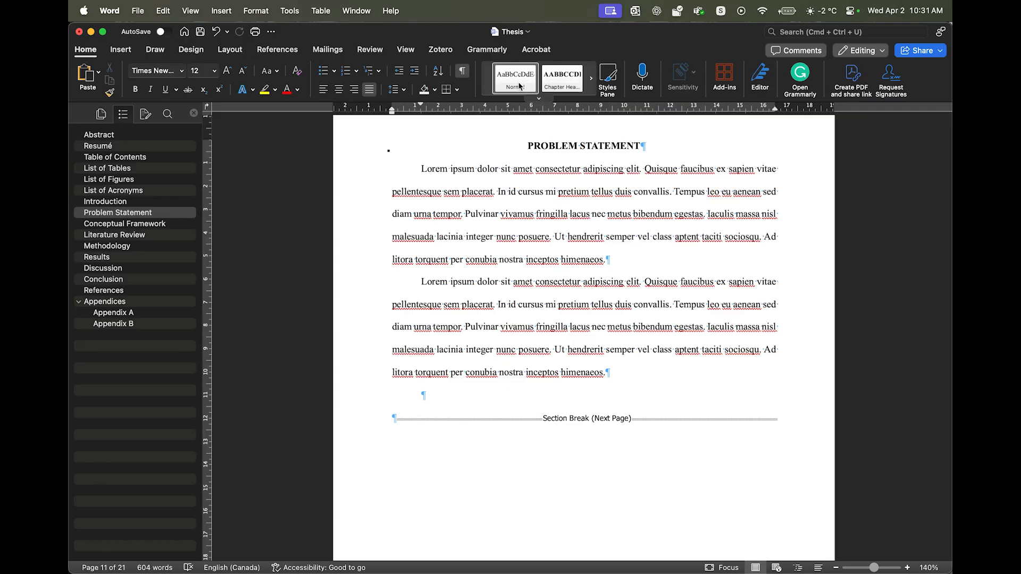
# Insert a blank paragraph between the two Lorem ipsum paragraphs under PROBLEM STATEMENT.
pyautogui.click(539, 99)
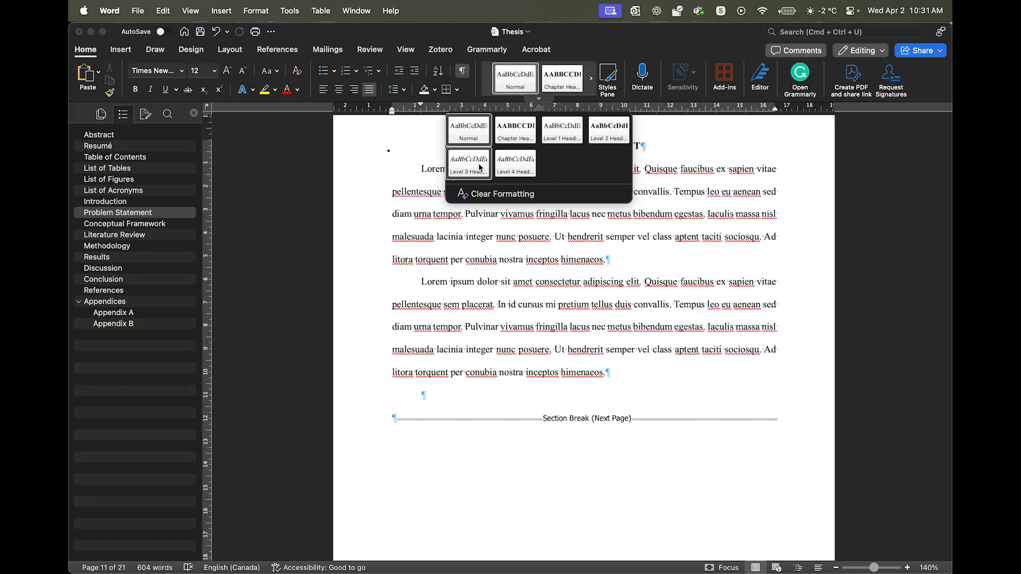
pyautogui.click(630, 259)
pyautogui.scroll(2, 631, 255)
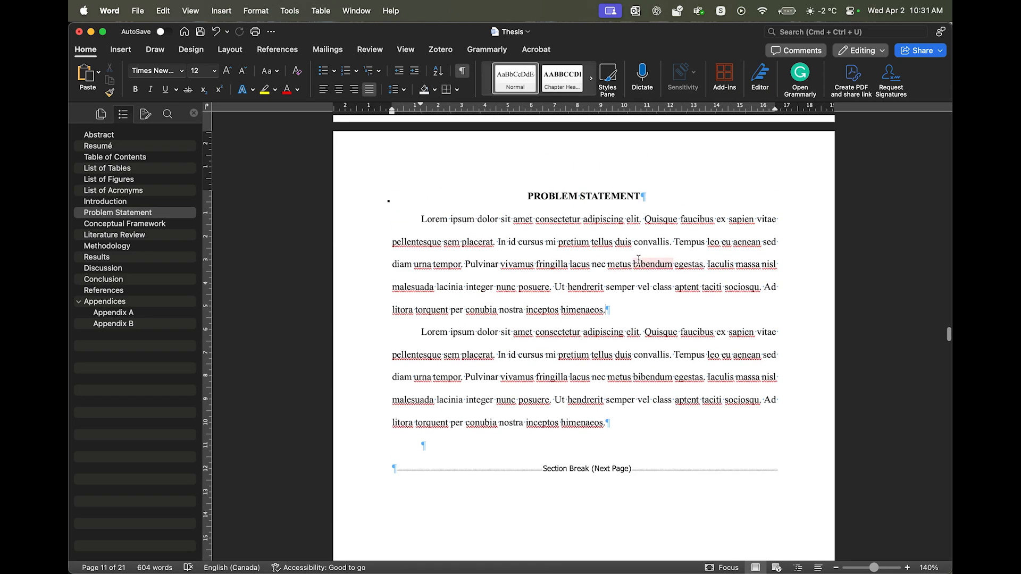
pyautogui.scroll(-3, 632, 250)
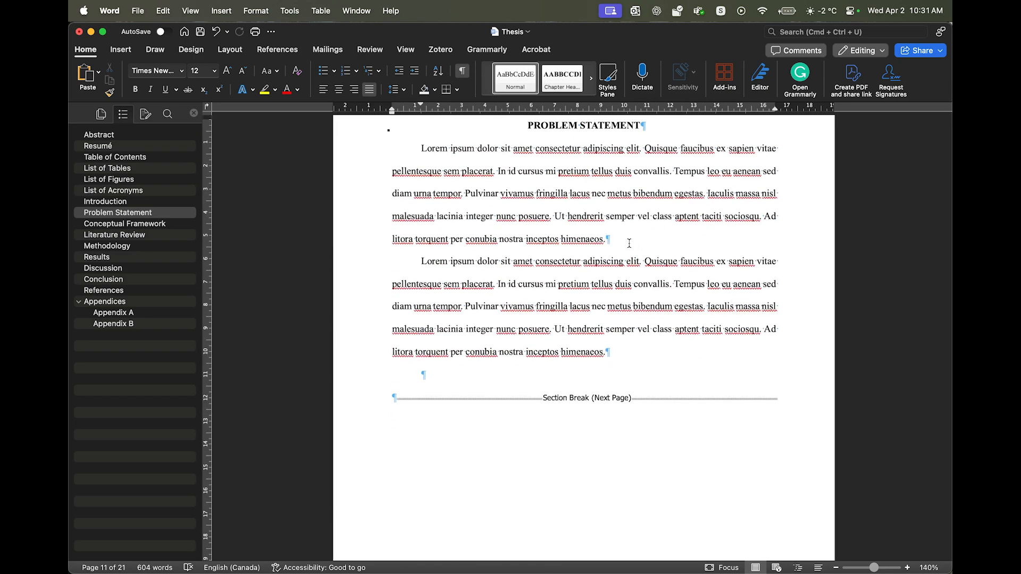
pyautogui.press('Return')
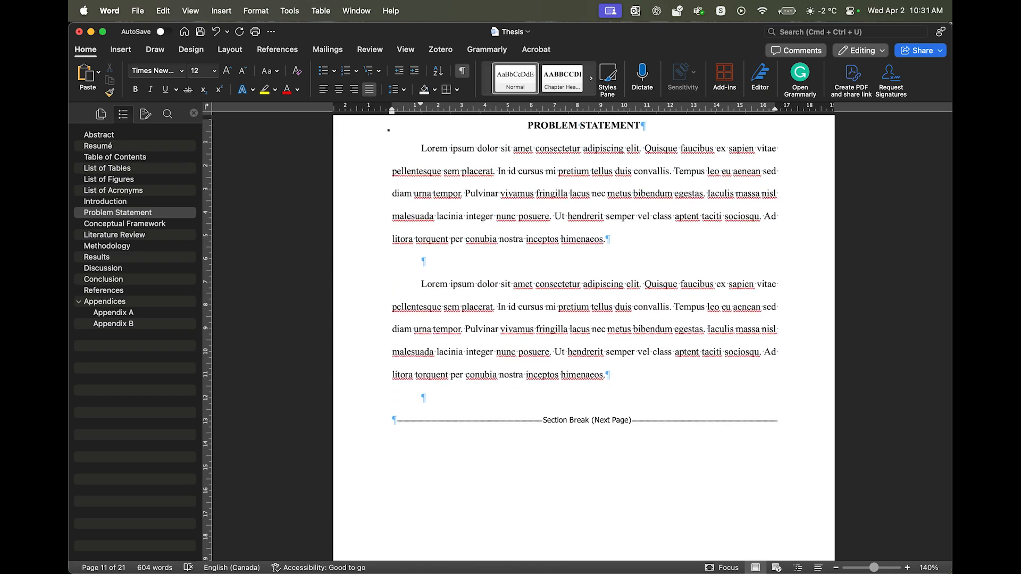
pyautogui.write('1. Lo')
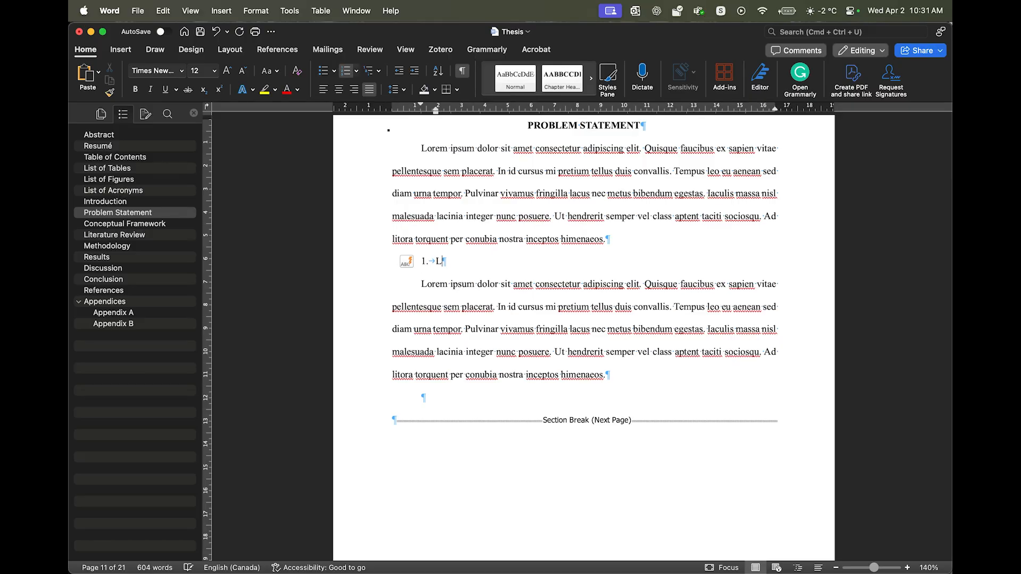
pyautogui.press('BackSpace')
pyautogui.press('BackSpace')
pyautogui.press('BackSpace')
pyautogui.press('BackSpace')
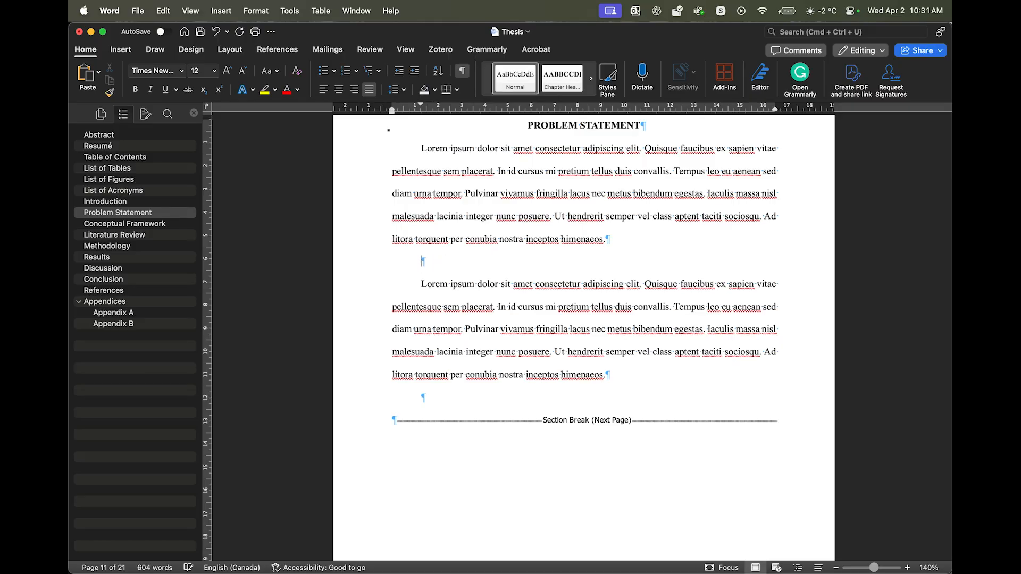
# Enter "1. Level 1 Heading" in the blank paragraph between the Lorem ipsum paragraphs and undo its automatic numbering.
pyautogui.write('1.Level 1 Heading')
pyautogui.press('Tab')
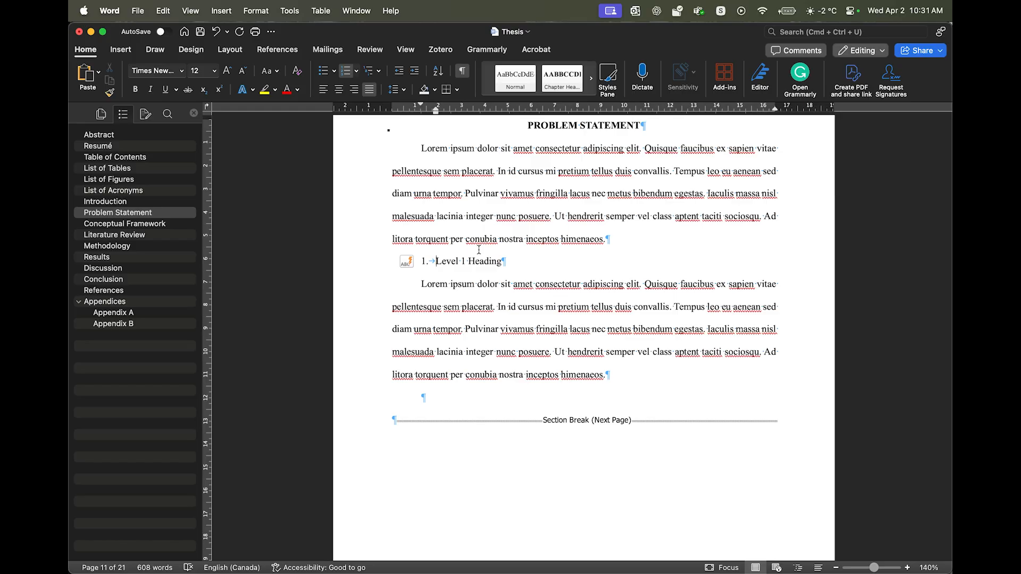
pyautogui.click(416, 261)
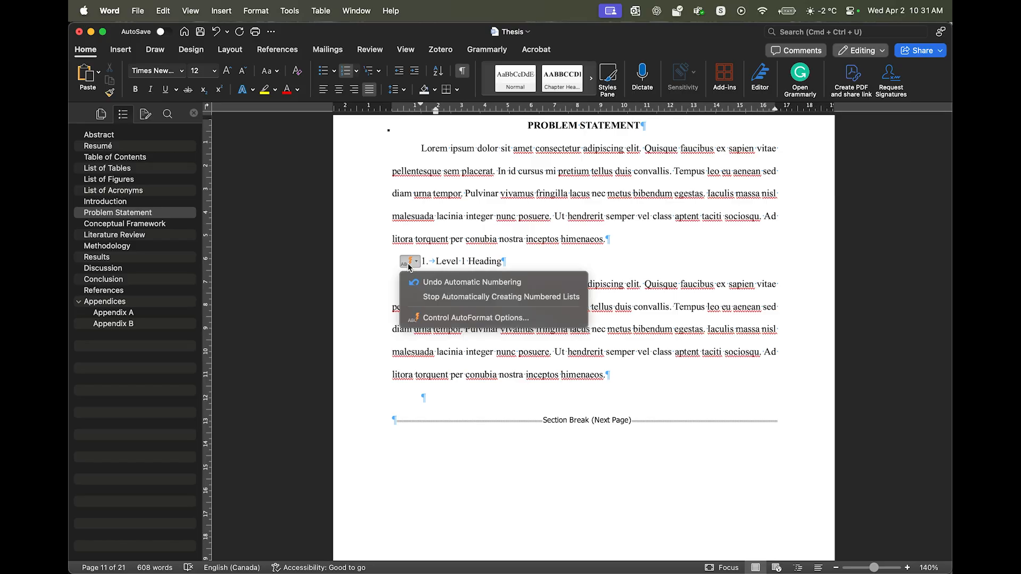
pyautogui.click(444, 283)
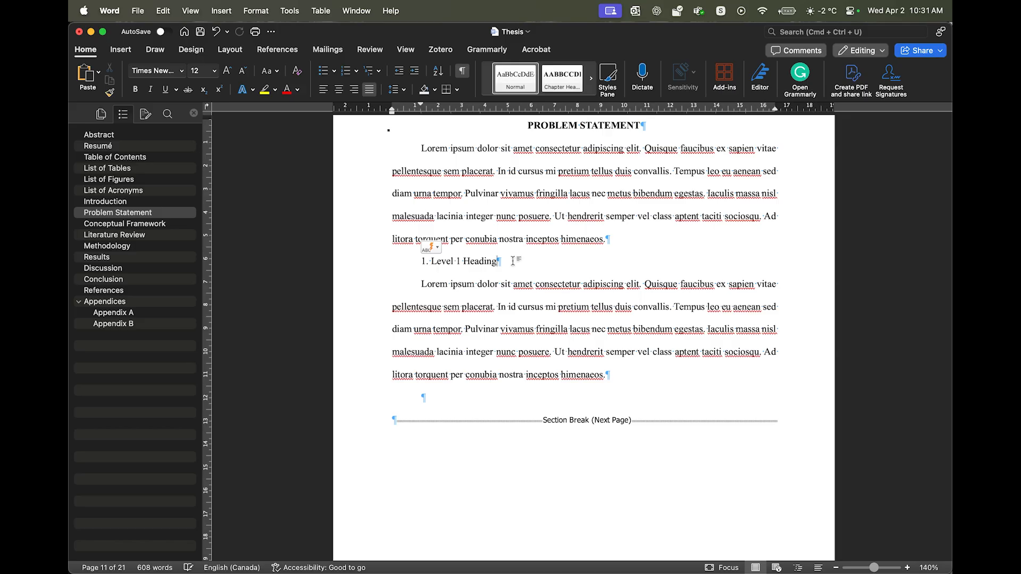
# Apply the Level 1 Heading style to the "1. Level 1 Heading" line.
pyautogui.moveTo(428, 261); pyautogui.dragTo(498, 261)
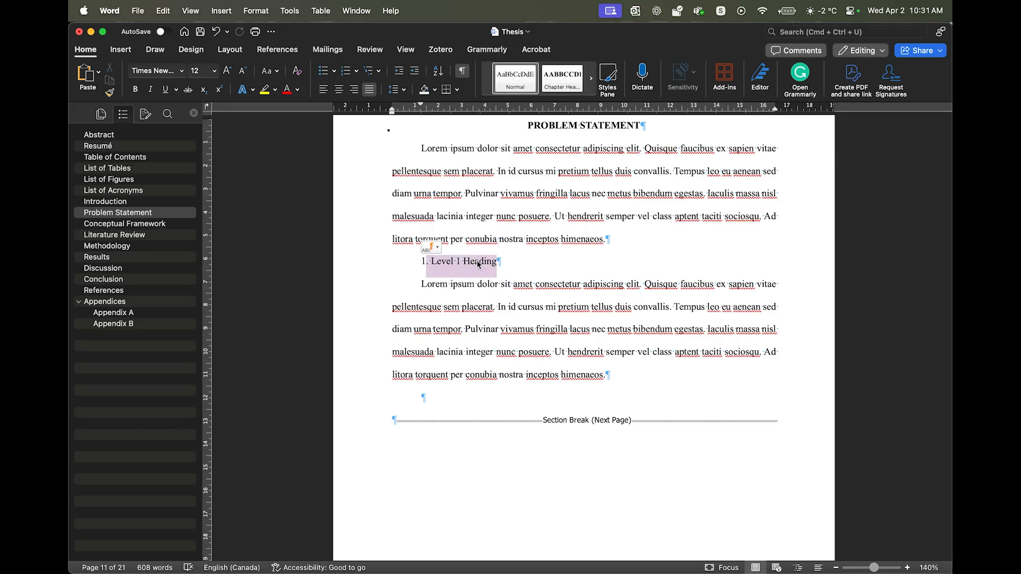
pyautogui.click(480, 261)
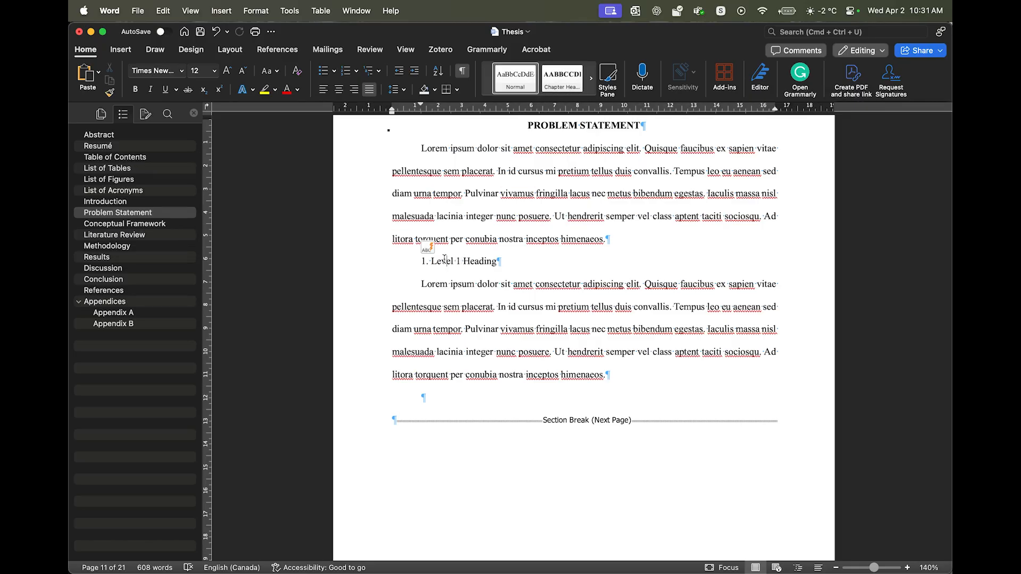
pyautogui.click(590, 80)
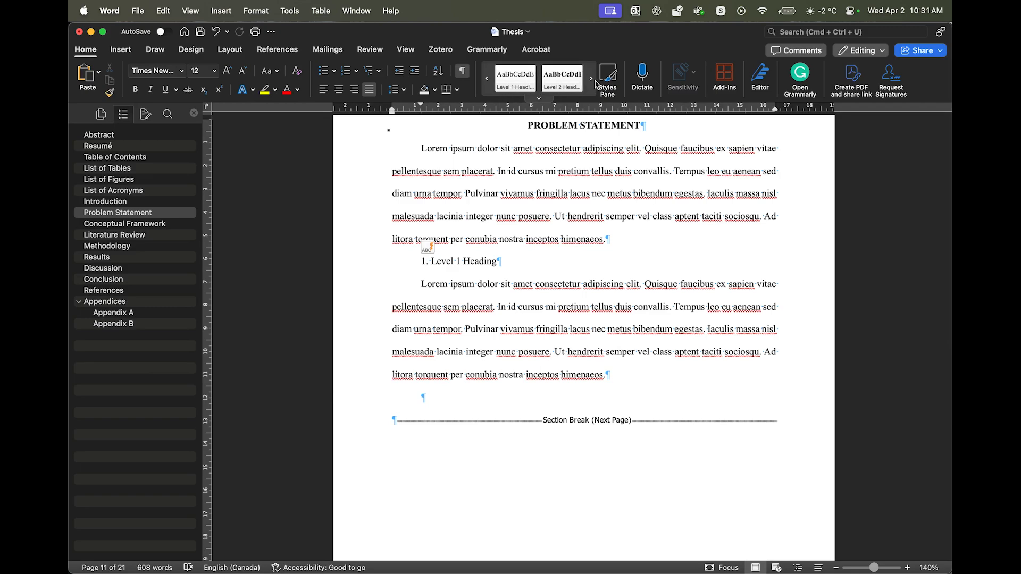
pyautogui.click(524, 86)
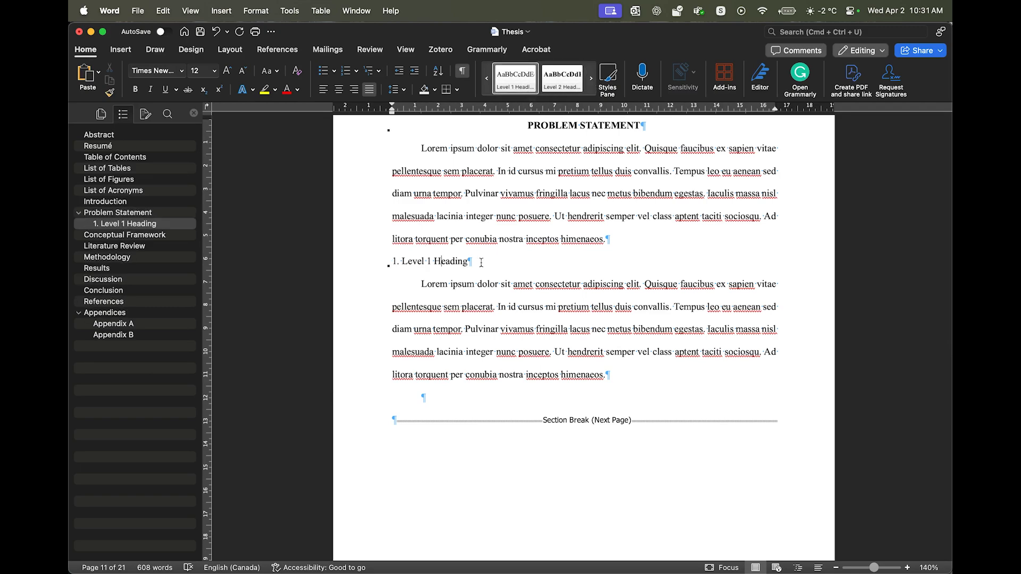
pyautogui.tripleClick(391, 260)
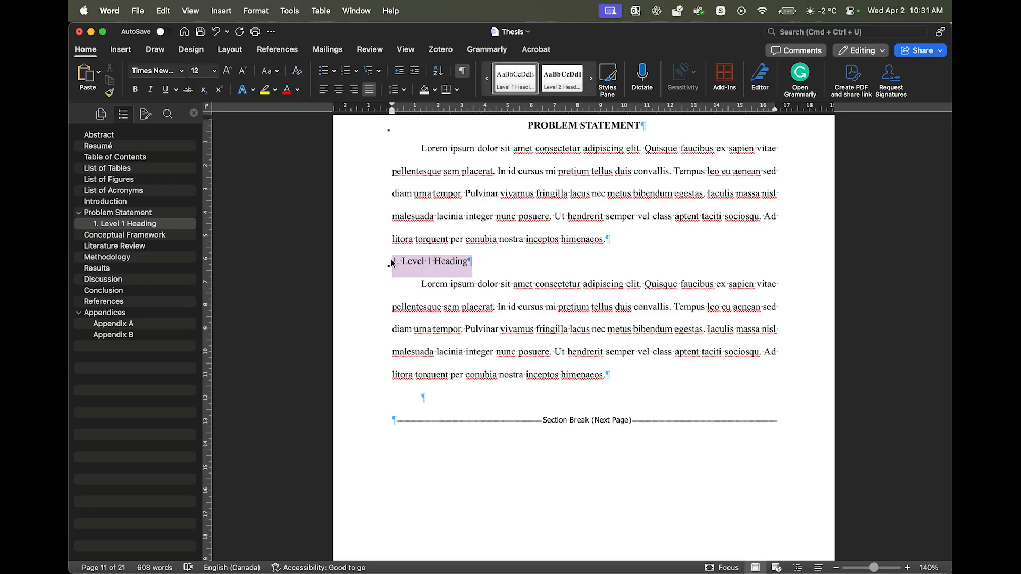
pyautogui.click(409, 264)
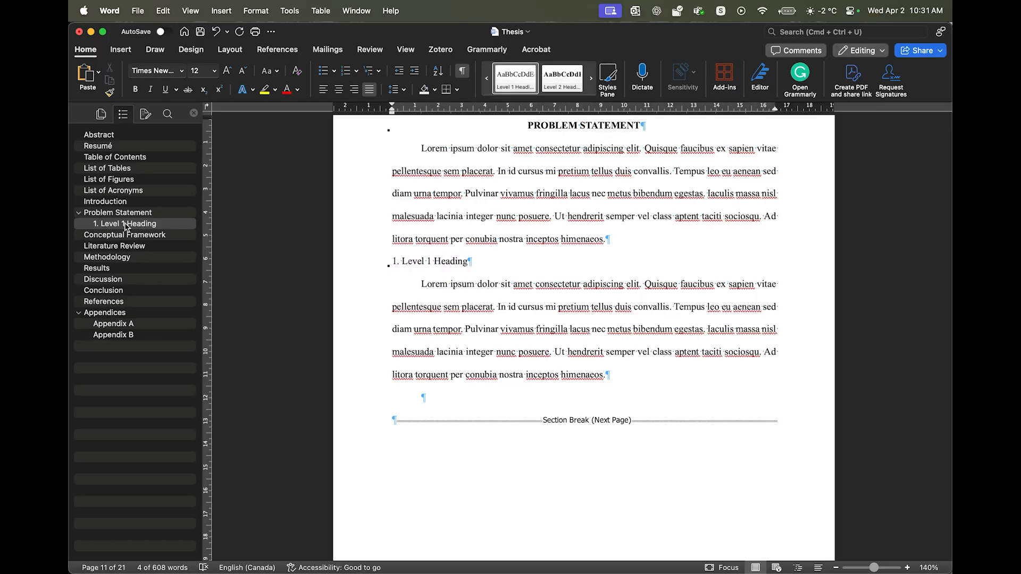
# Update the entire table of contents so that it includes the new level 1 heading.
pyautogui.click(129, 158)
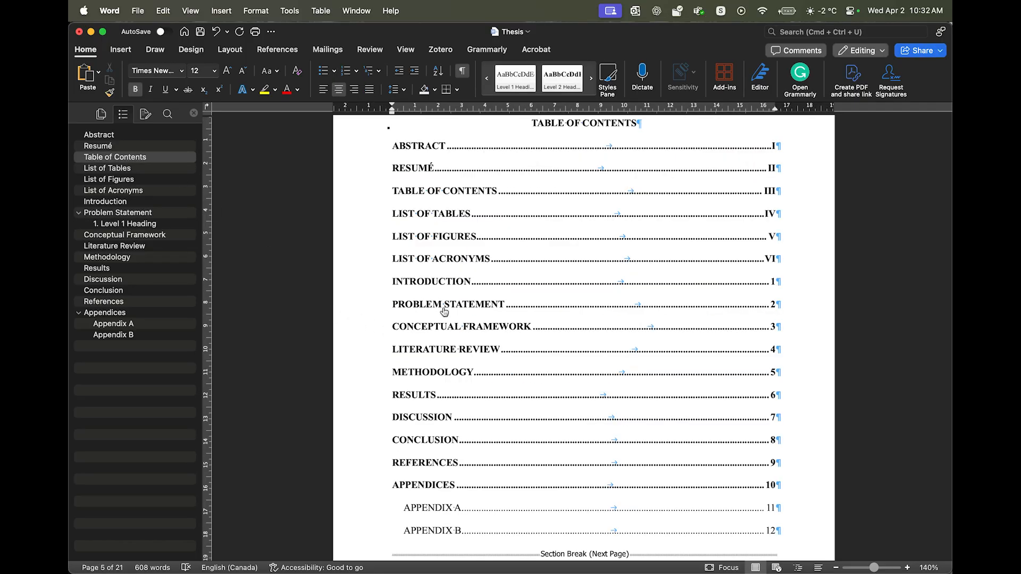
pyautogui.rightClick(529, 306)
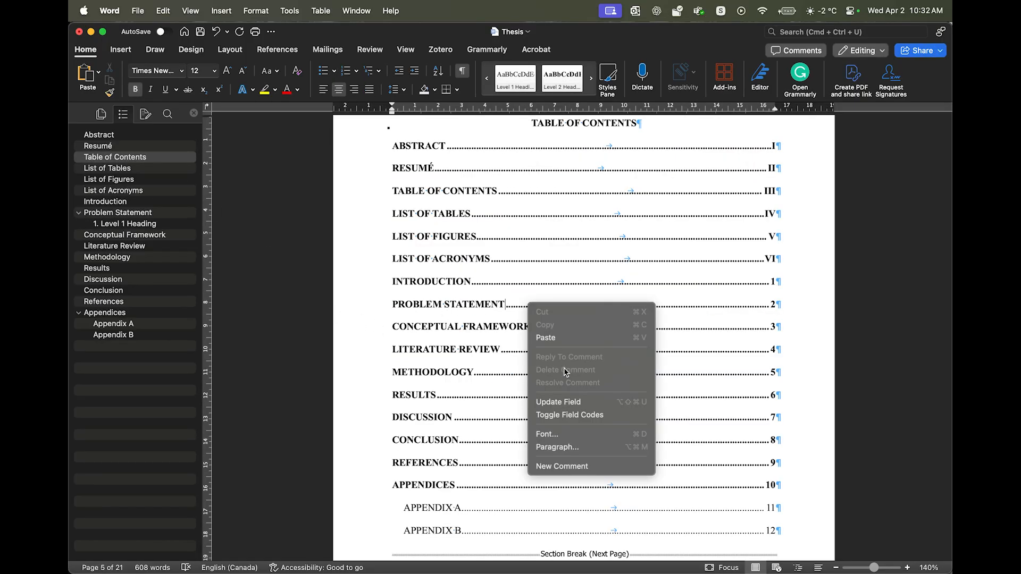
pyautogui.click(563, 403)
pyautogui.click(479, 206)
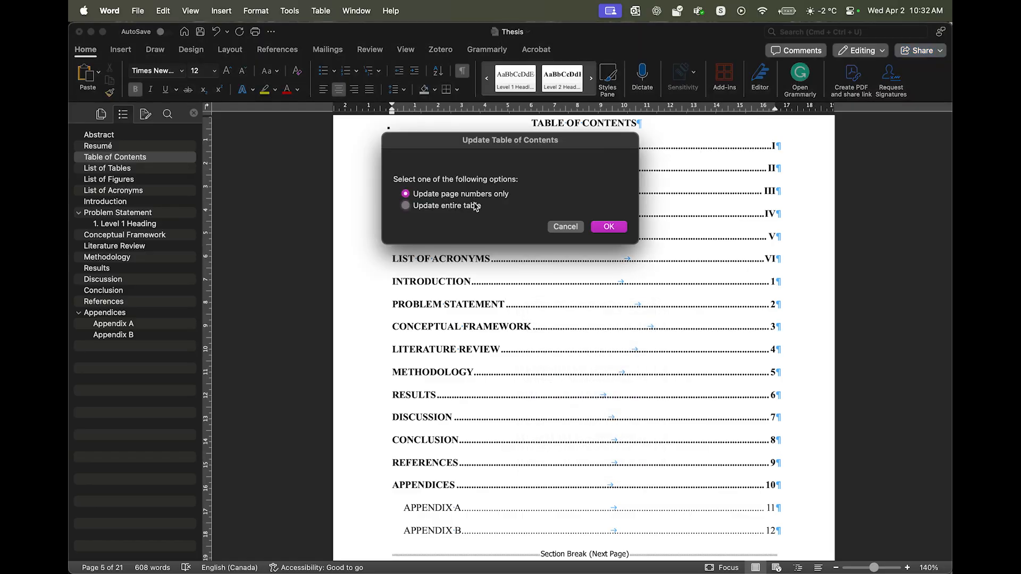
pyautogui.click(600, 228)
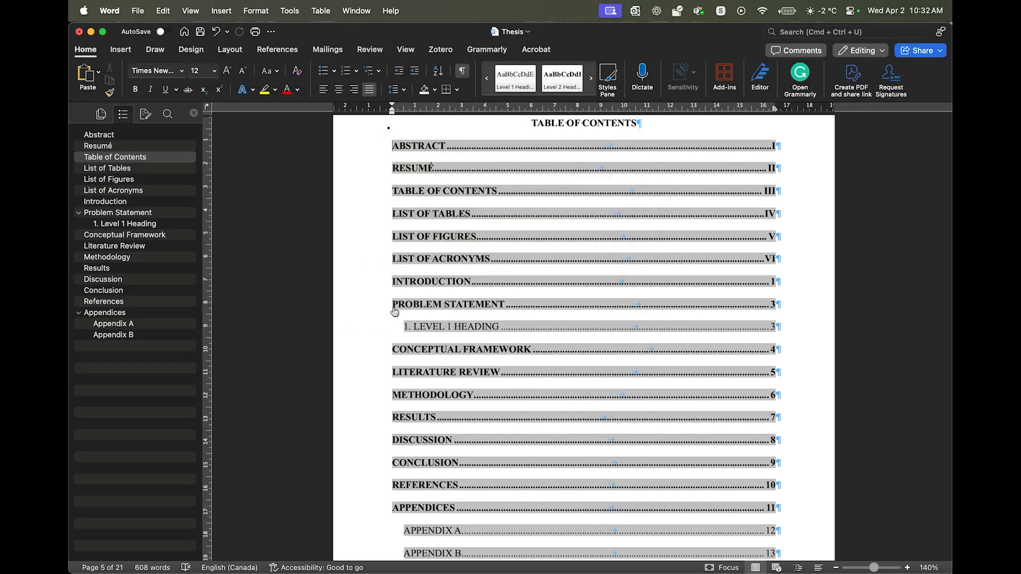
pyautogui.click(352, 325)
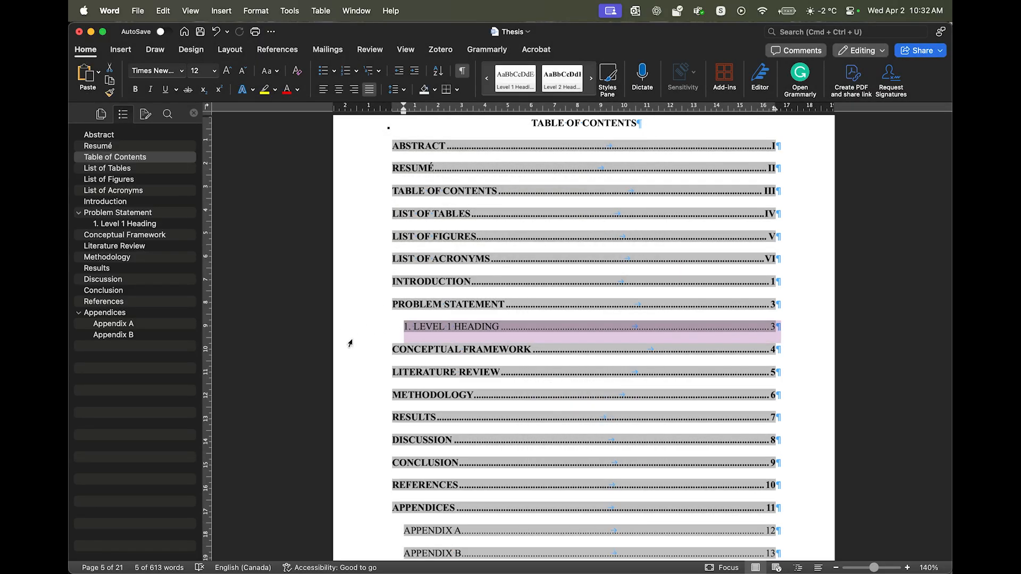
# Insert a blank paragraph below "1. Level 1 Heading" and undo the automatic numbering applied to that heading.
pyautogui.click(151, 225)
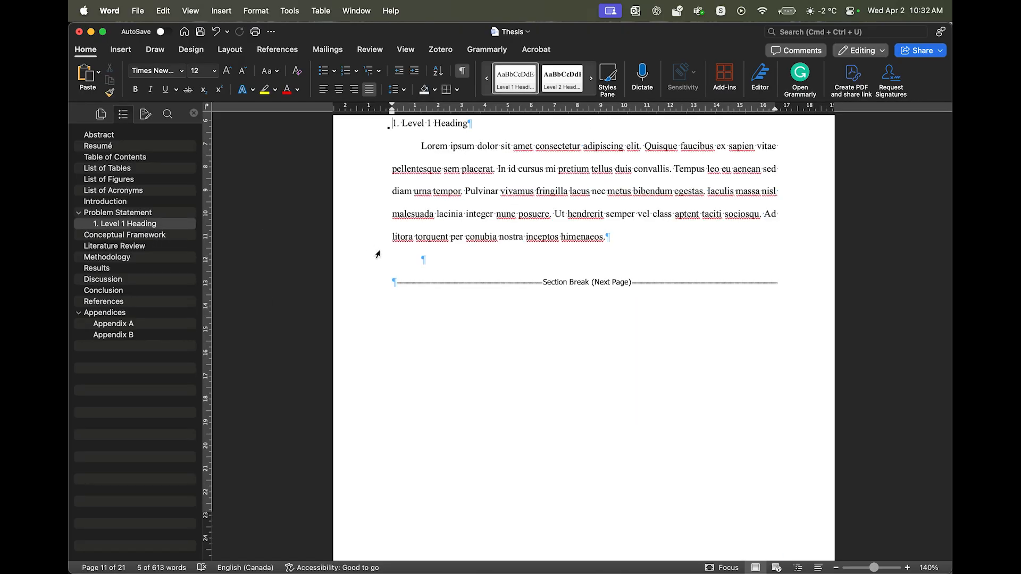
pyautogui.scroll(2, 513, 284)
pyautogui.click(490, 177)
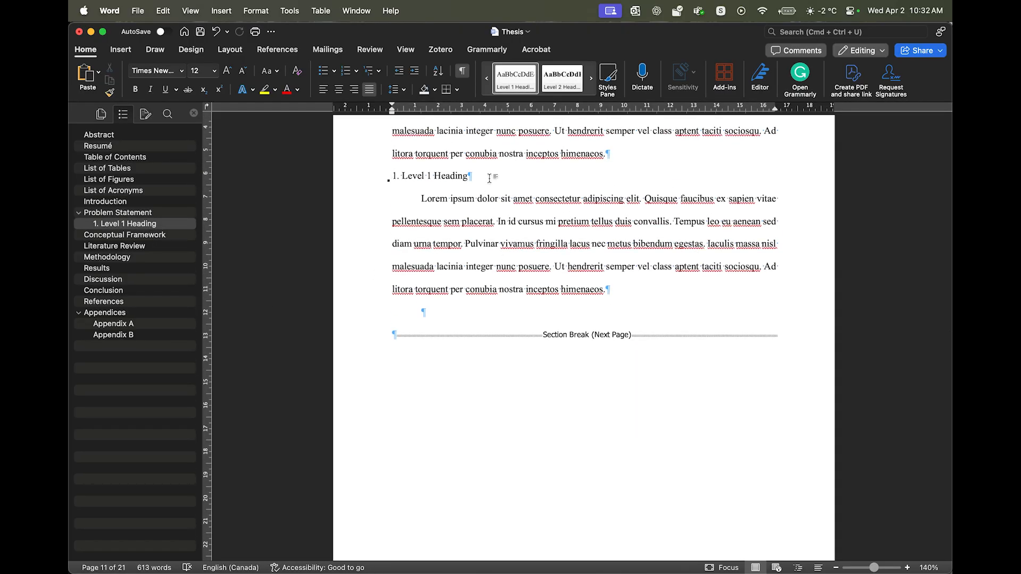
pyautogui.press('Return')
pyautogui.press('super+z')
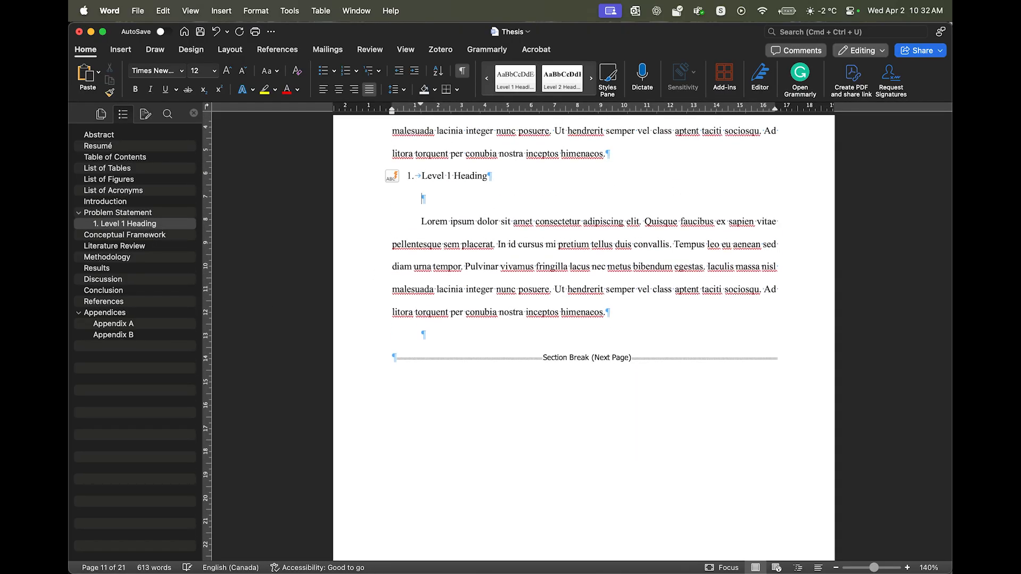
pyautogui.click(397, 176)
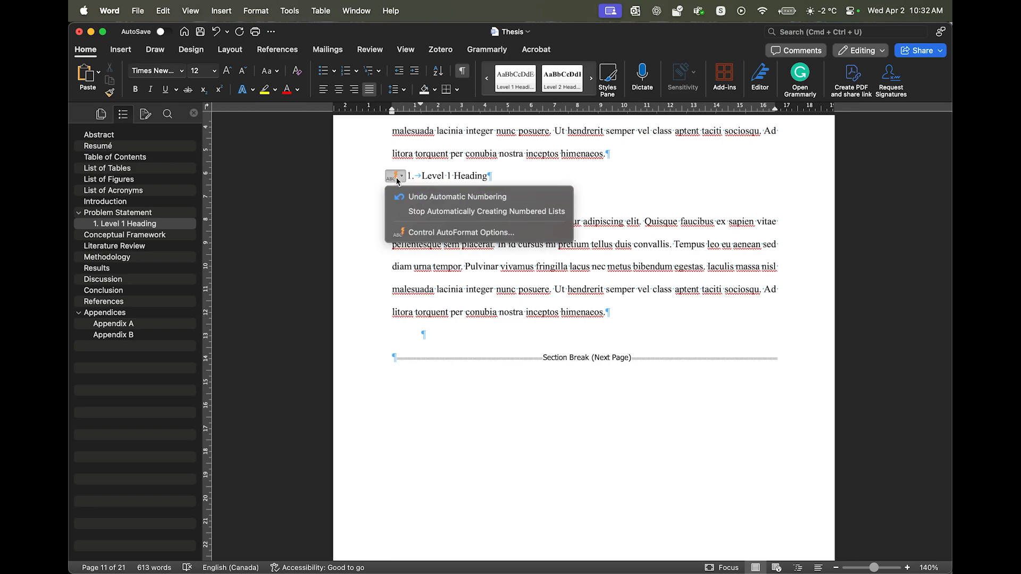
pyautogui.click(425, 198)
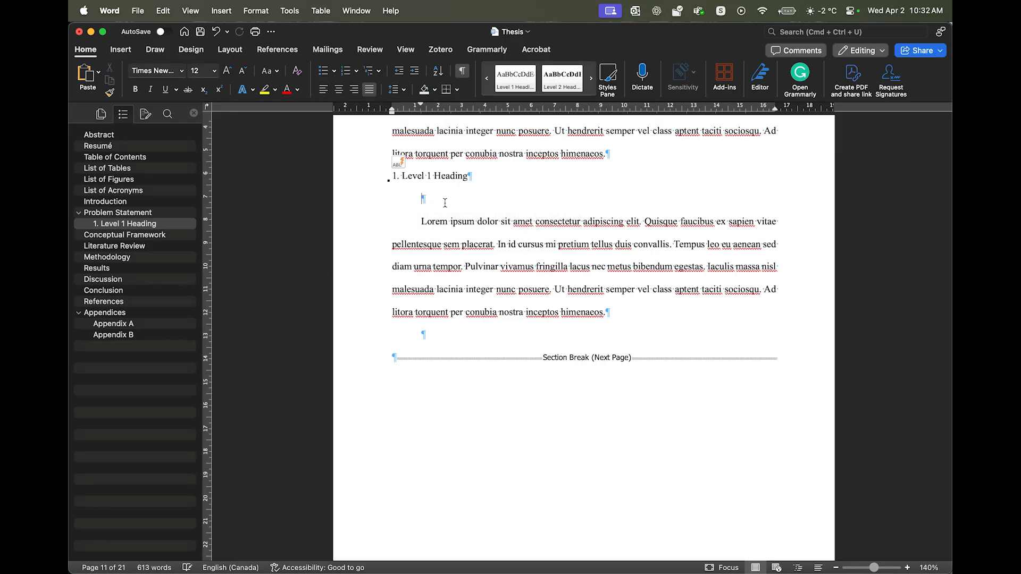
# Try indenting a "1.1 Level 2 heading" line with four tabs and applying the Level 2 Heading style to it.
pyautogui.press('super+z')
pyautogui.press('Tab')
pyautogui.press('Tab')
pyautogui.press('Tab')
pyautogui.press('Tab')
pyautogui.write('1.1 Level 2 heading')
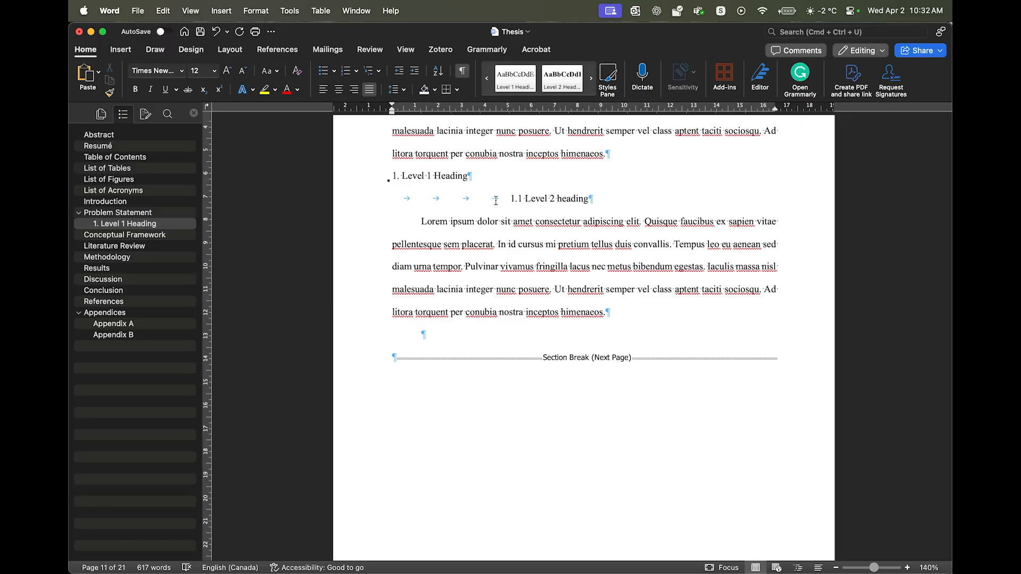
pyautogui.click(560, 83)
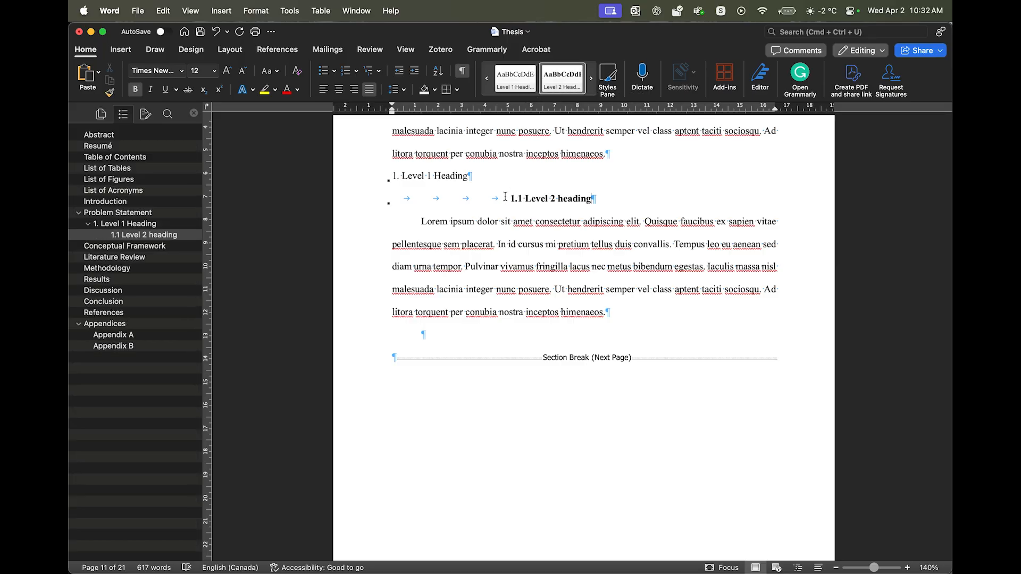
# Undo the Level 2 Heading style and remove the tab-indented heading text, leaving an empty paragraph without indent.
pyautogui.press('super+z')
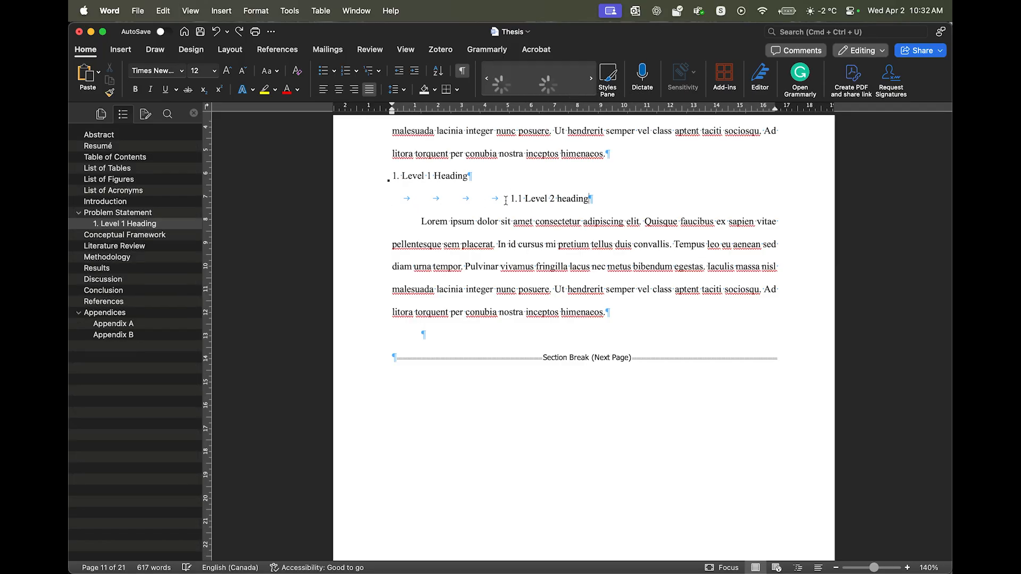
pyautogui.press('super+z')
pyautogui.press('BackSpace')
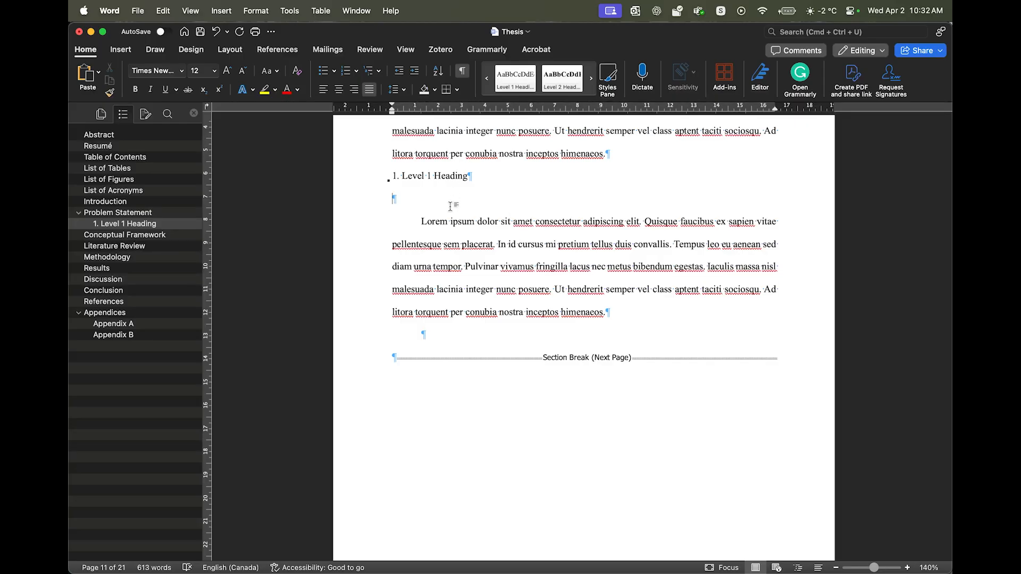
# Enter "1.1 Level 2 Heading" in the empty paragraph below the level 1 heading and apply the Level 2 Heading style.
pyautogui.write('1.1 Level 2 Heading')
pyautogui.click(552, 82)
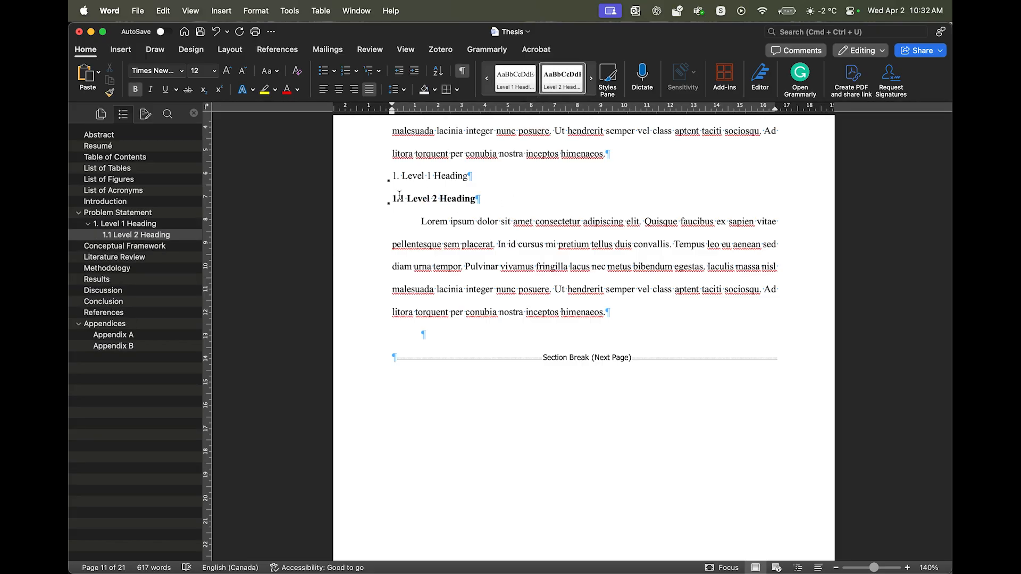
# Add the line "1.1.1 Level 3 Heading" below the level 2 heading and apply the Level 3 Heading style.
pyautogui.press('Return')
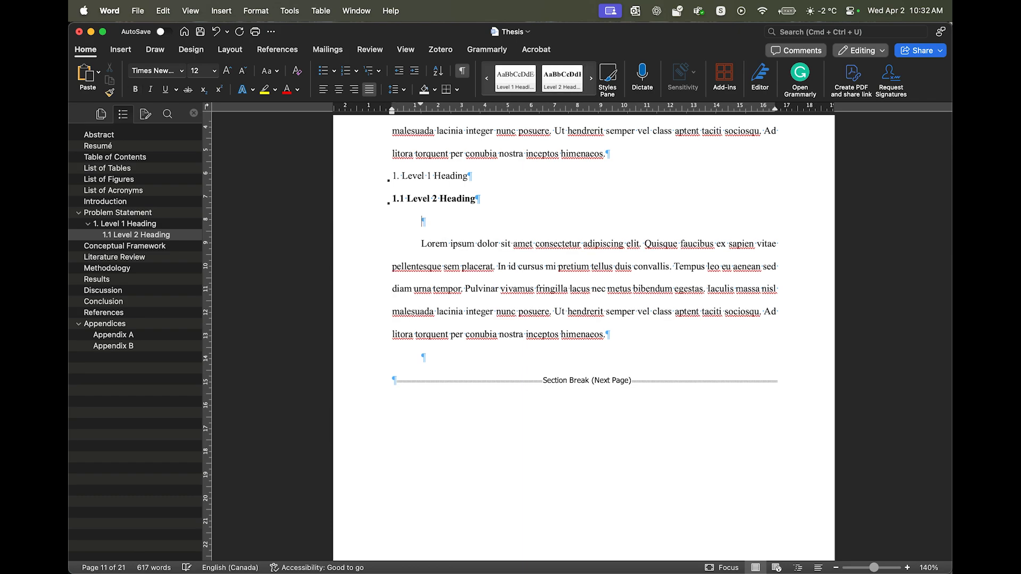
pyautogui.write('1.1.1 Level ')
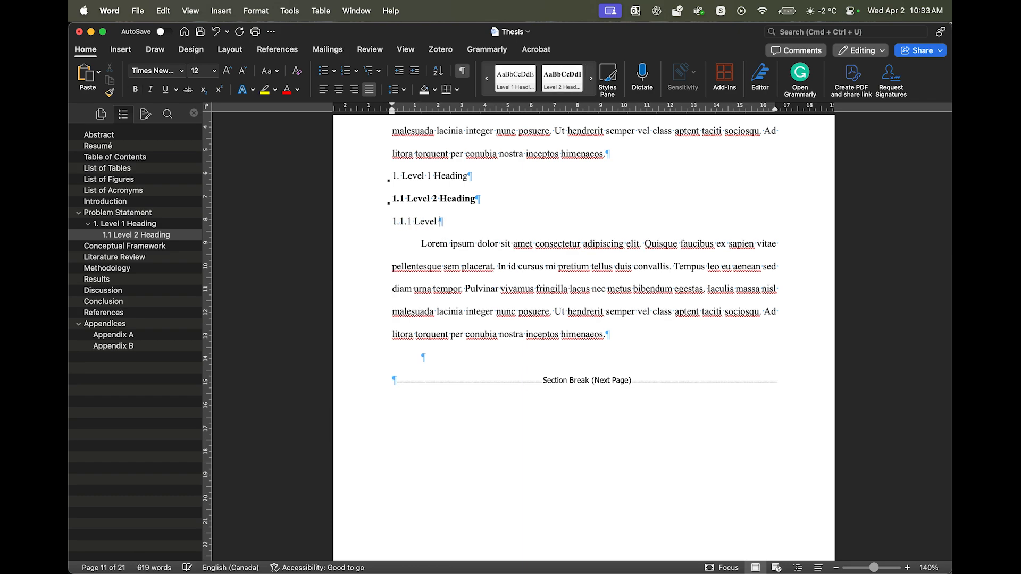
pyautogui.write('3 Heading')
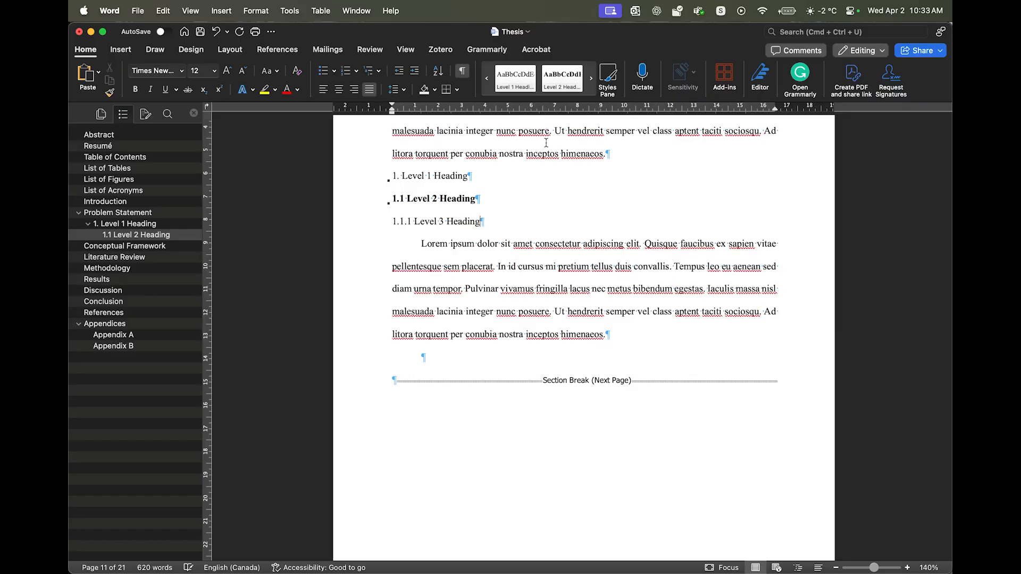
pyautogui.click(539, 98)
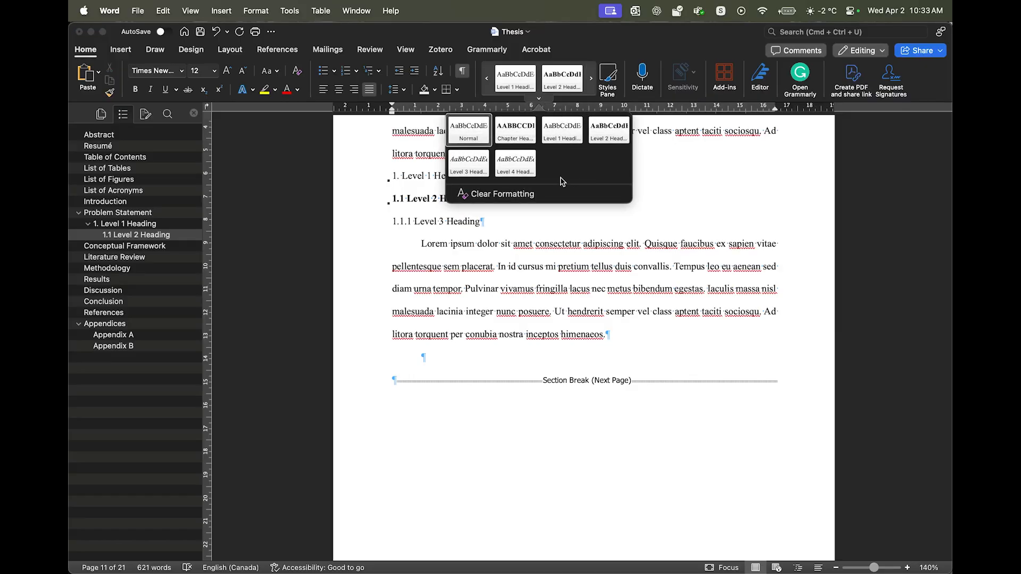
pyautogui.click(468, 164)
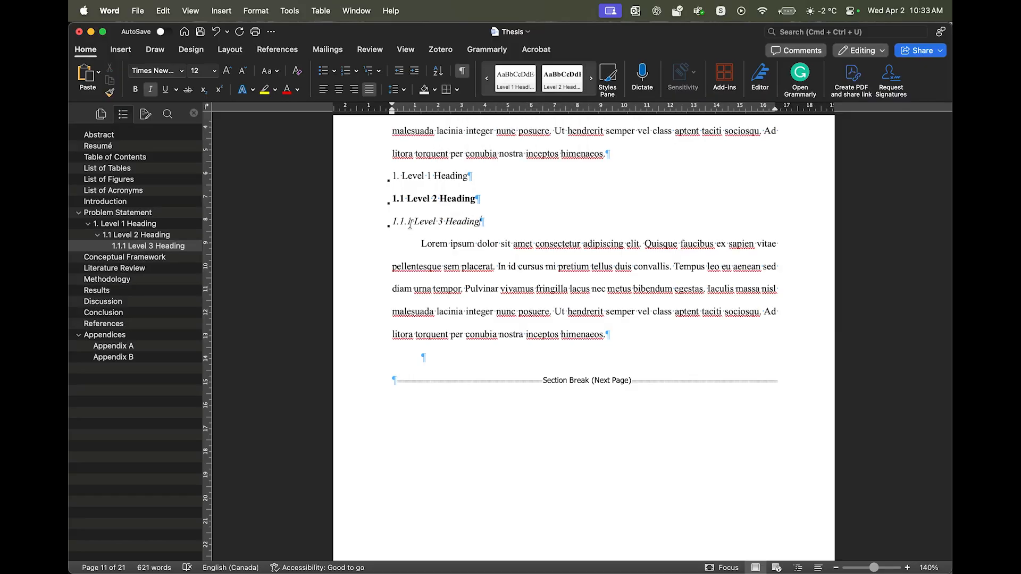
# Add the line "1.1.1.1 Level 4 Heading" below the level 3 heading and apply the Level 4 Heading style.
pyautogui.press('Return')
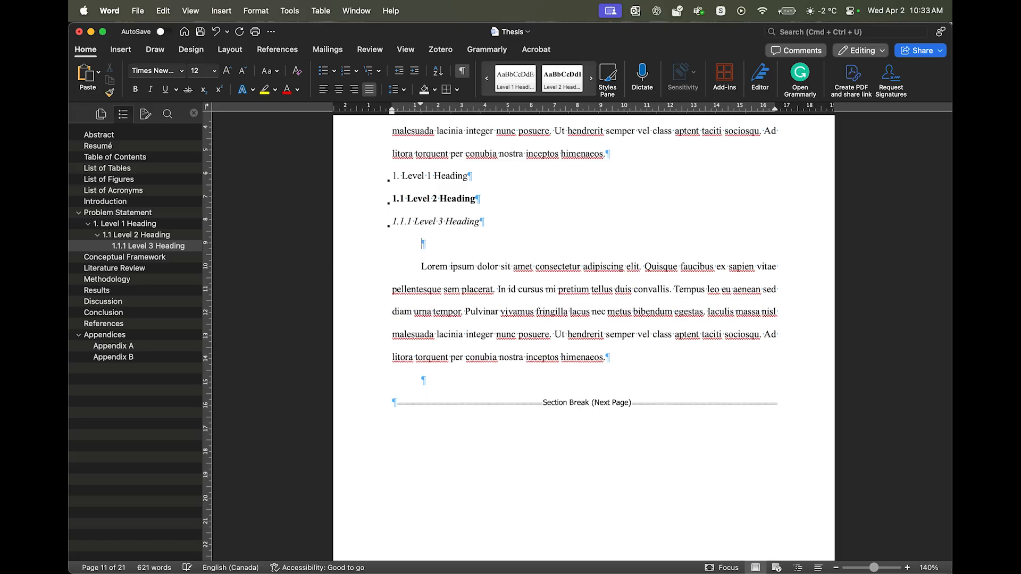
pyautogui.write('1.1.1.1 Level 4 Heading')
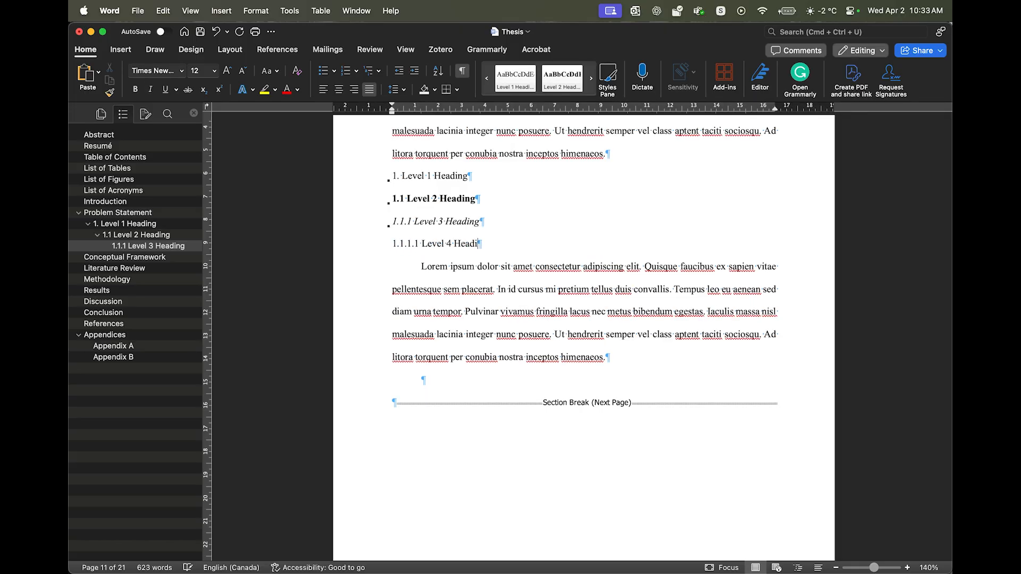
pyautogui.click(538, 98)
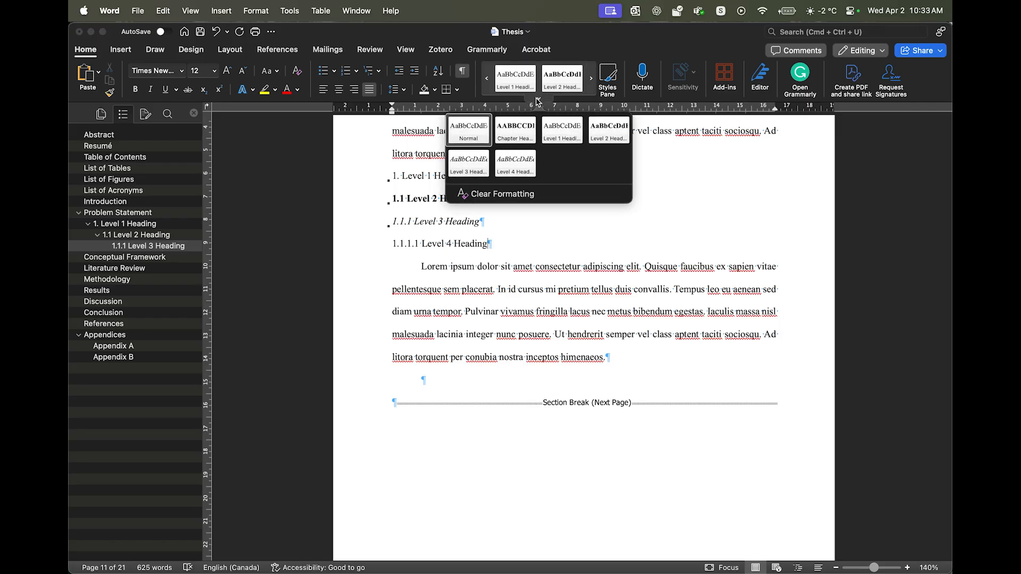
pyautogui.click(516, 165)
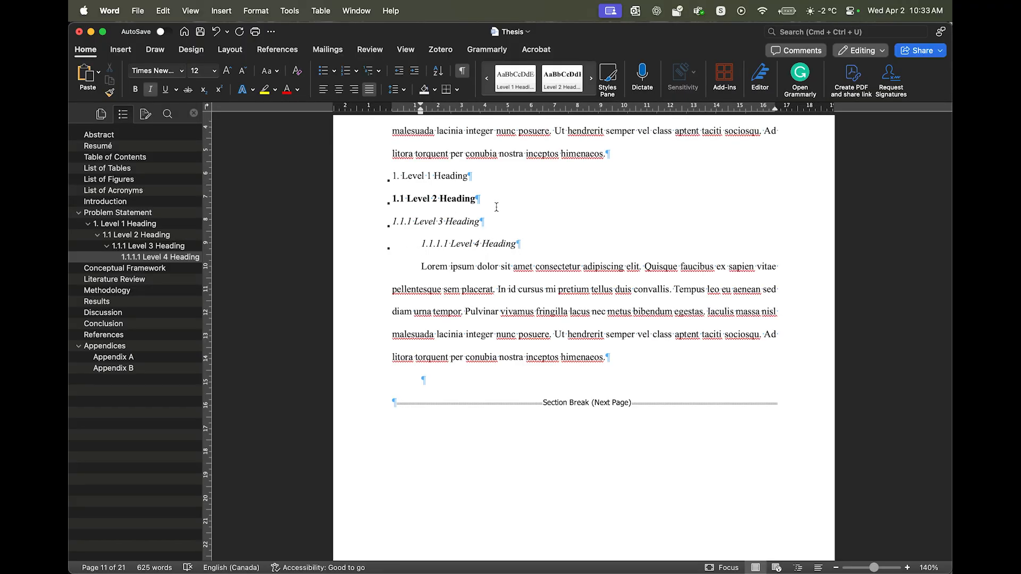
# Examine the four numbered headings under Problem Statement by jumping to each one from the document outline.
pyautogui.moveTo(508, 219); pyautogui.dragTo(447, 176)
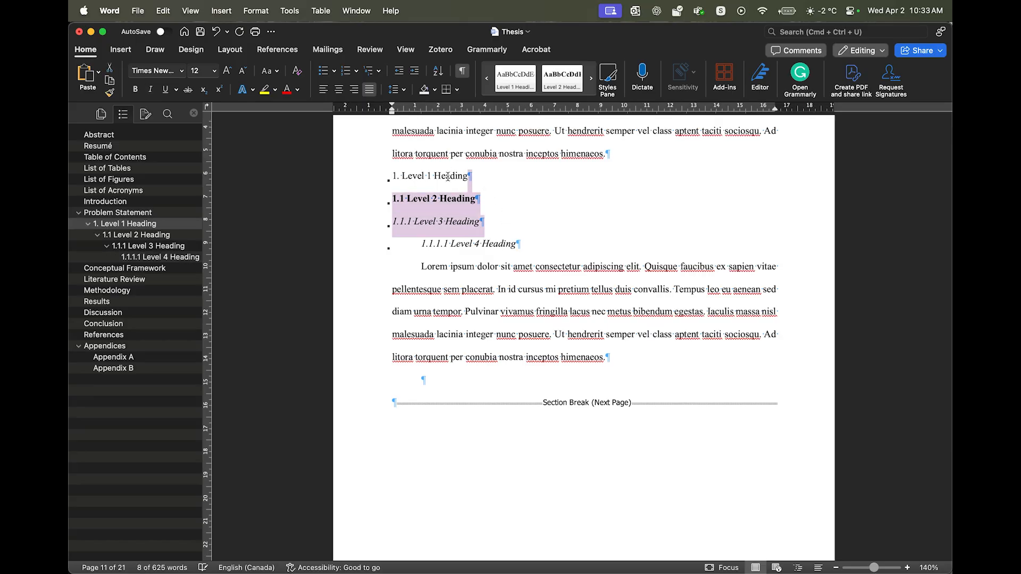
pyautogui.click(476, 246)
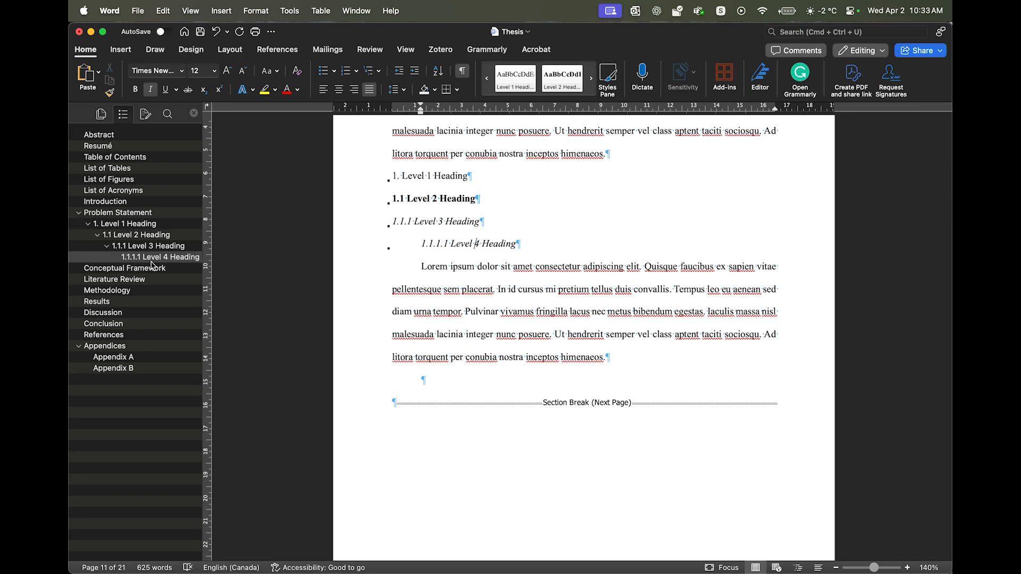
pyautogui.click(139, 226)
pyautogui.click(139, 237)
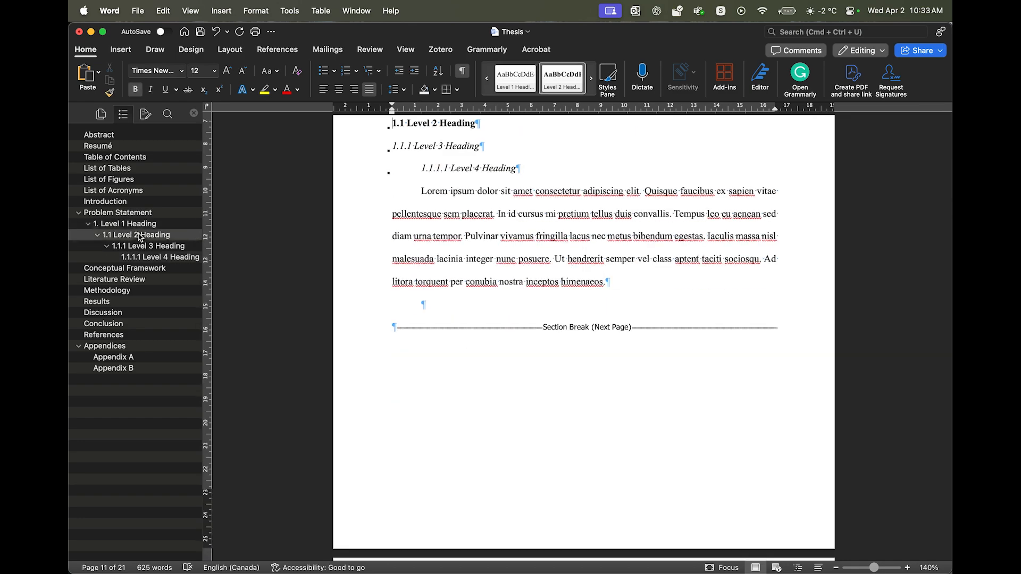
pyautogui.click(140, 248)
pyautogui.click(142, 259)
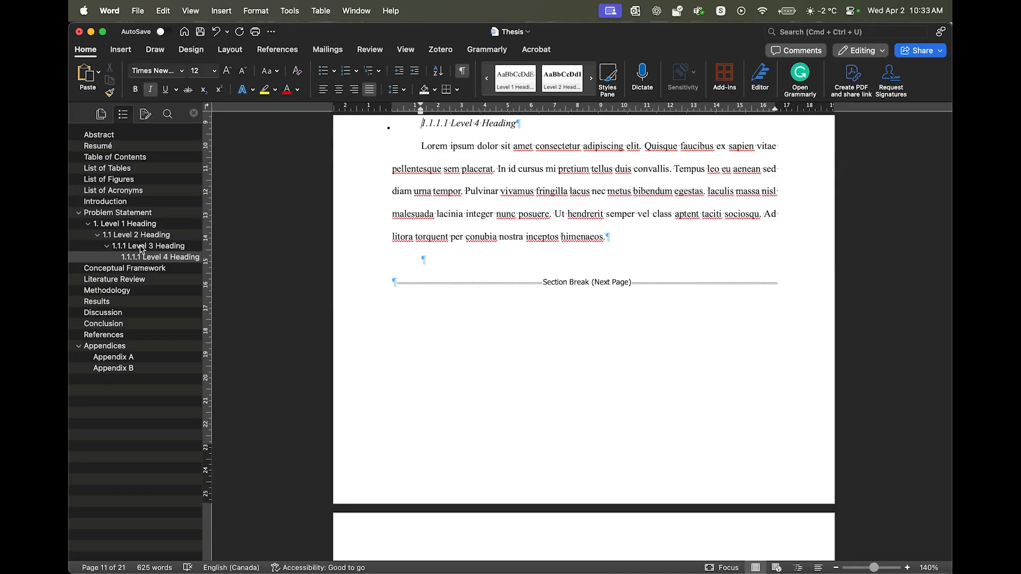
pyautogui.click(141, 246)
pyautogui.click(142, 235)
pyautogui.click(143, 226)
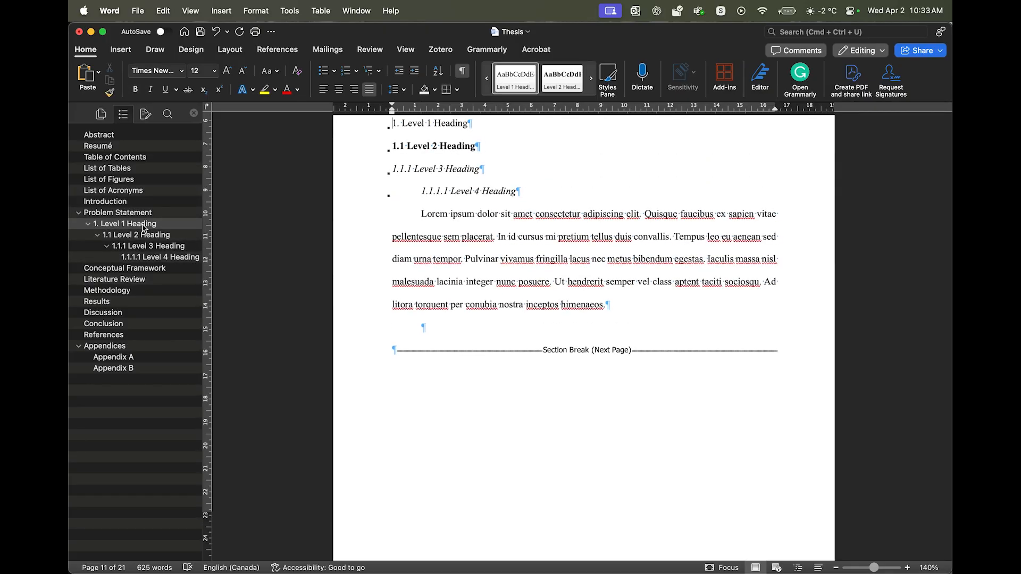
# Go to the Table of Contents and update the entire table to include the numbered headings.
pyautogui.click(136, 158)
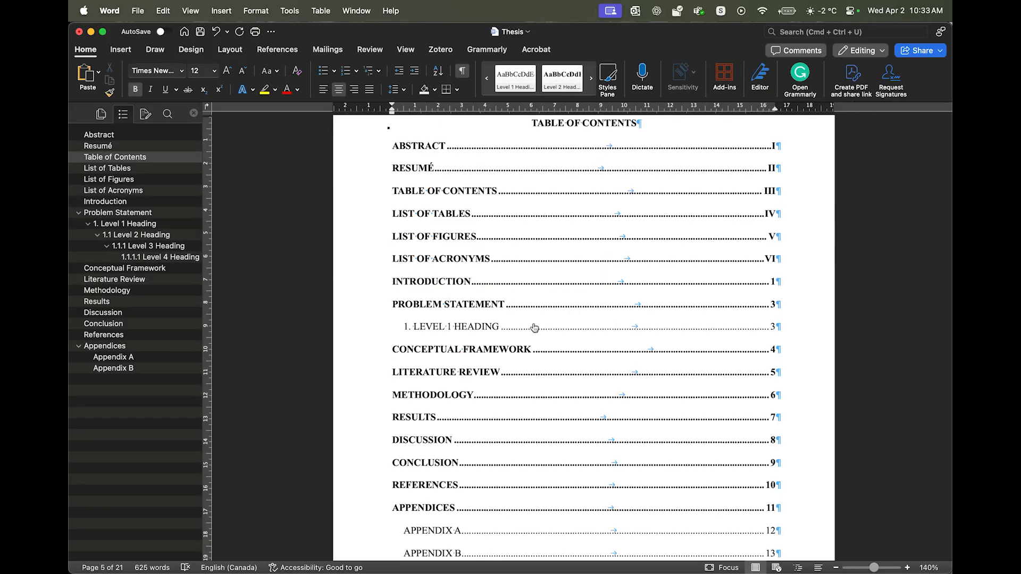
pyautogui.rightClick(545, 308)
pyautogui.click(576, 405)
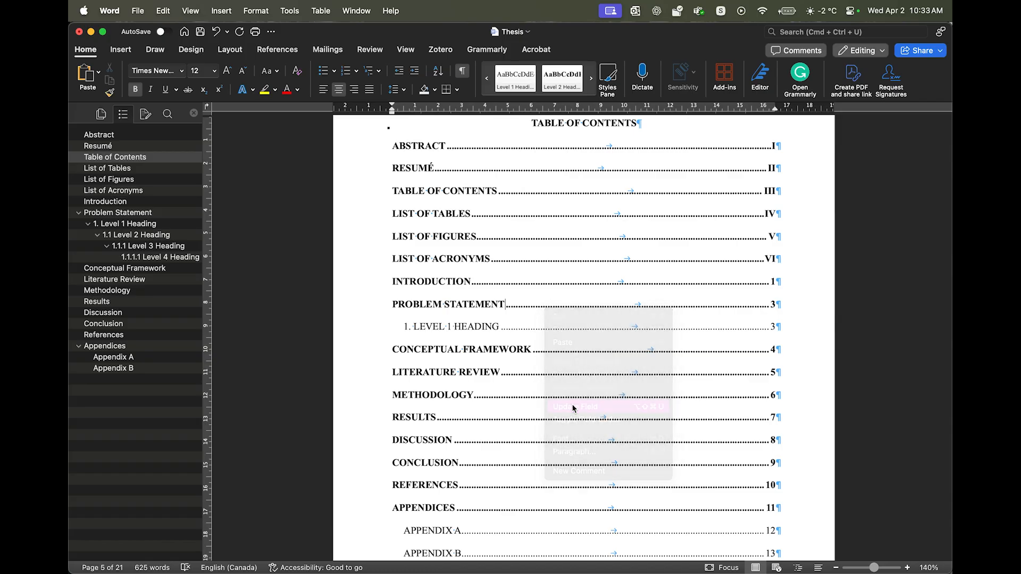
pyautogui.click(460, 206)
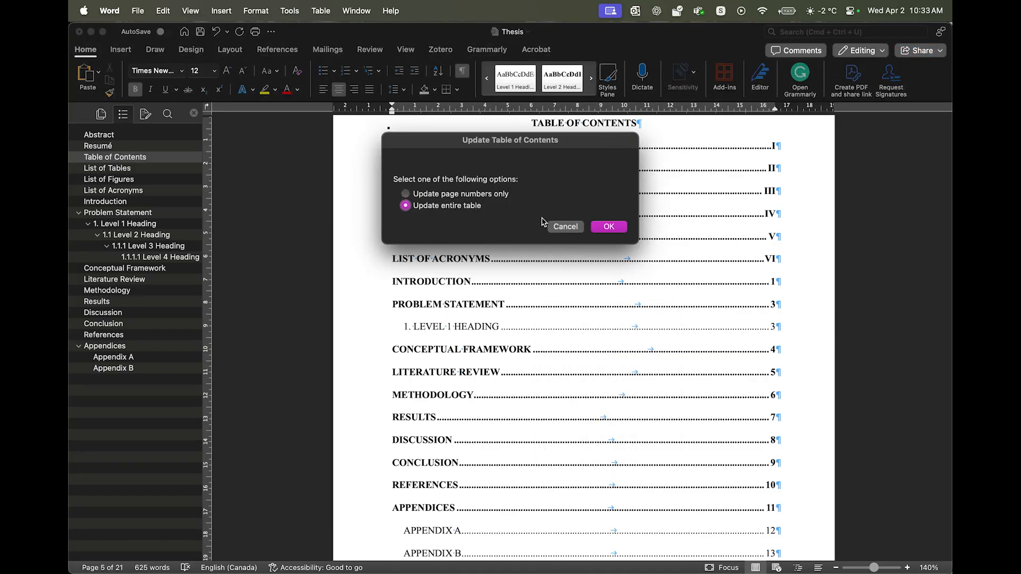
pyautogui.click(608, 227)
pyautogui.click(847, 368)
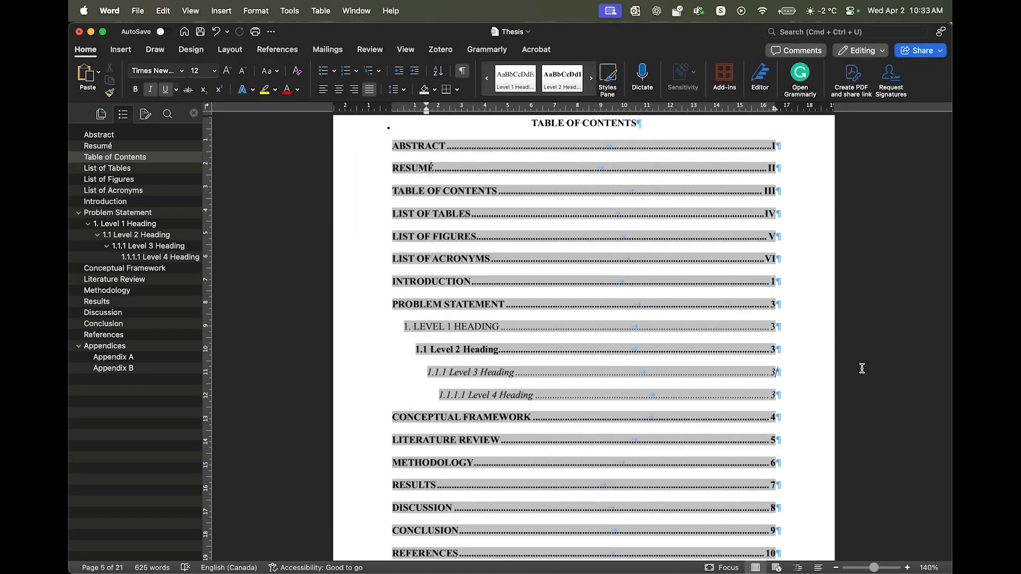
pyautogui.scroll(-3, 700, 316)
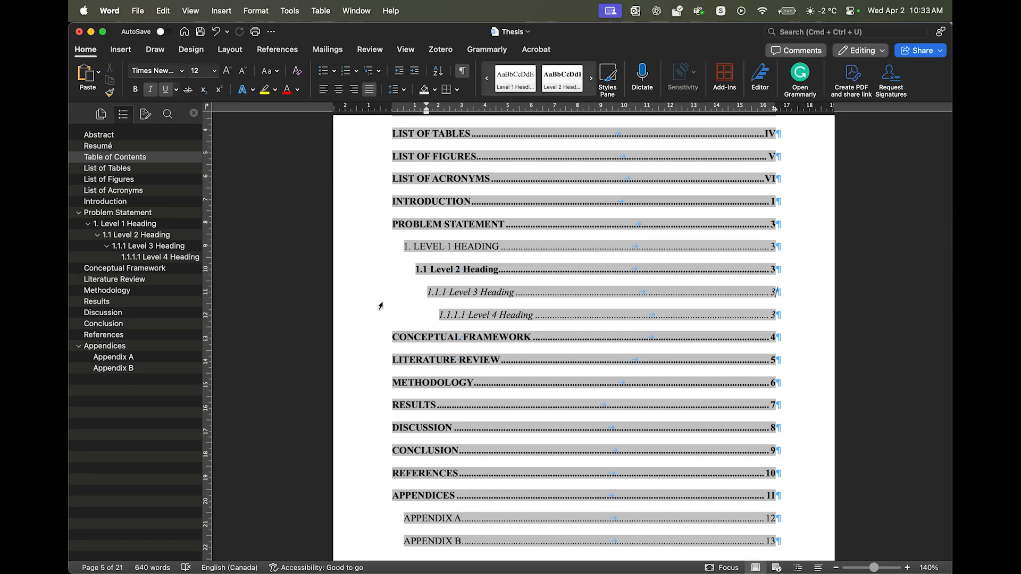
# Return to the numbered headings under Problem Statement and review the heading lines and the available heading styles.
pyautogui.click(149, 223)
pyautogui.scroll(3, 408, 200)
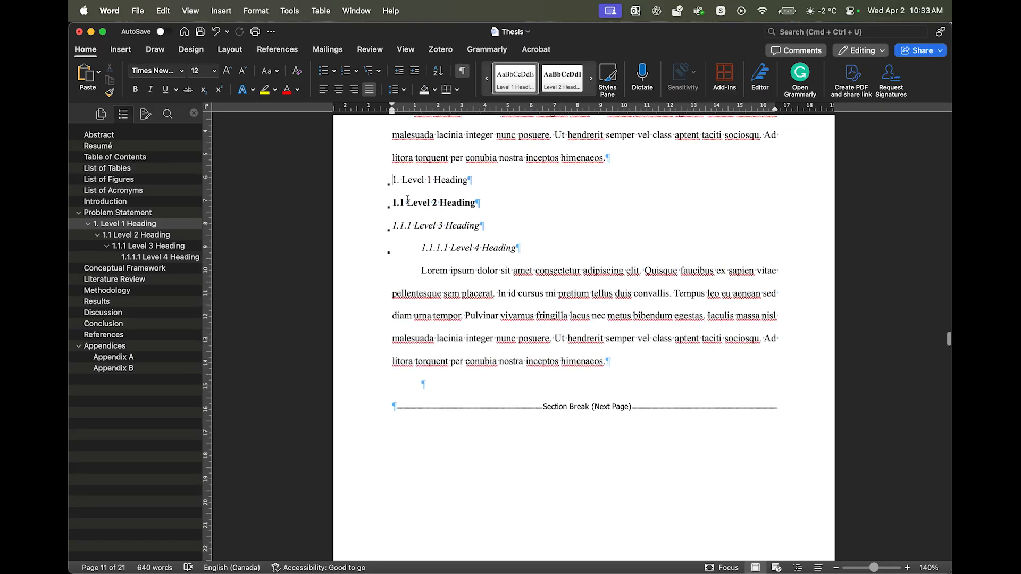
pyautogui.moveTo(408, 200); pyautogui.dragTo(437, 222)
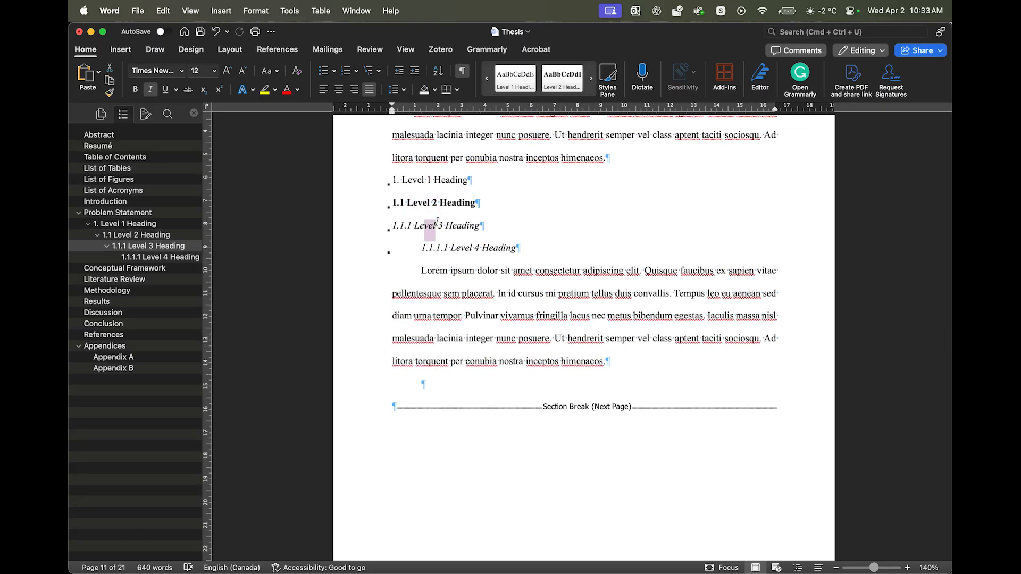
pyautogui.click(414, 248)
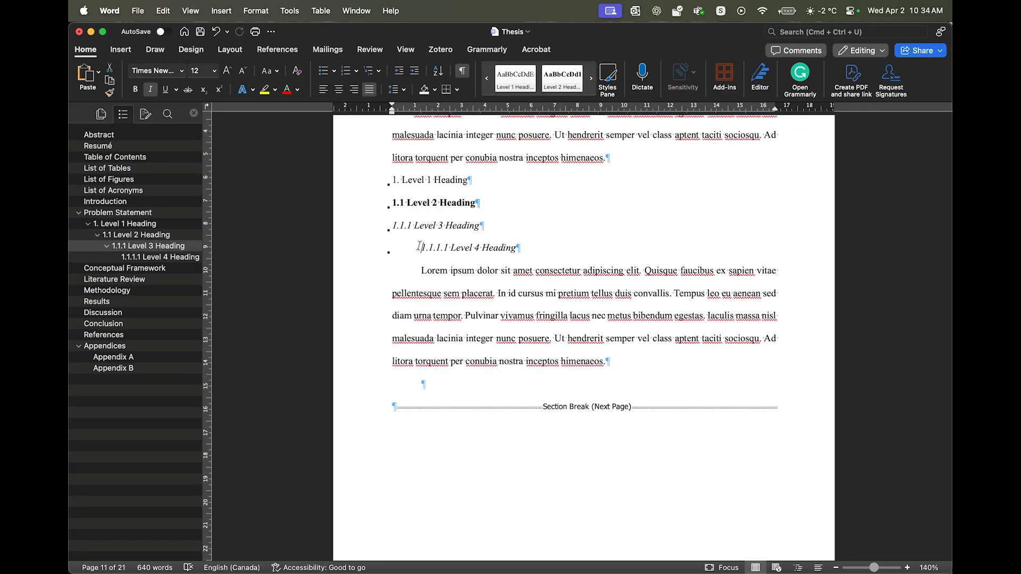
pyautogui.click(539, 99)
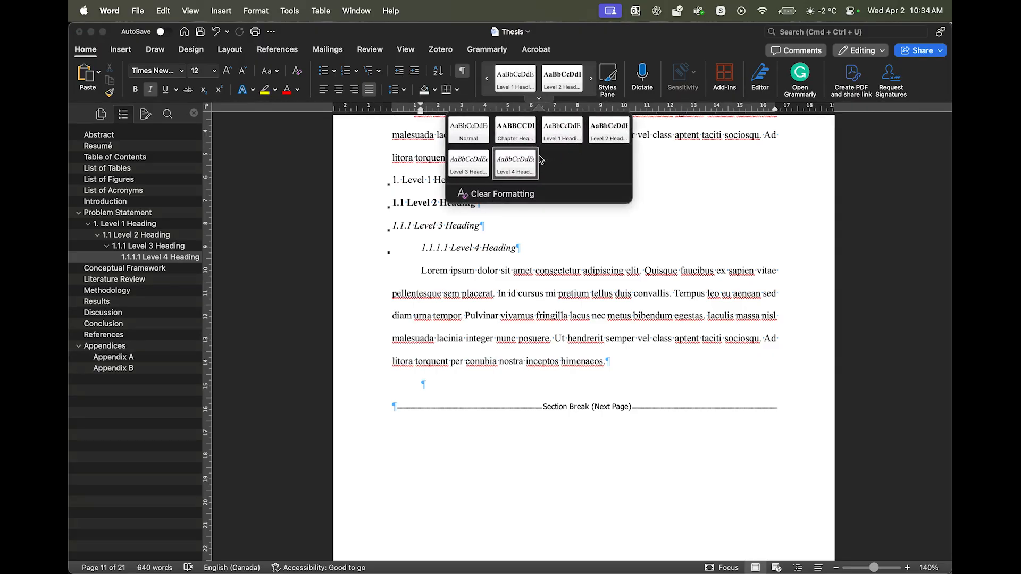
pyautogui.click(534, 228)
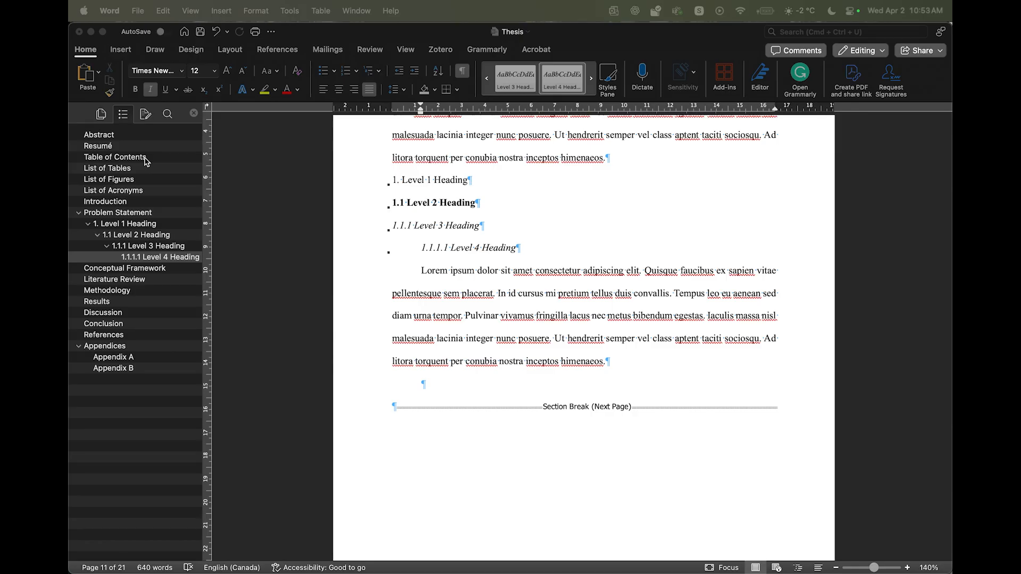
# Go to the Results chapter and place the cursor in the empty paragraph below its heading.
pyautogui.click(108, 304)
pyautogui.scroll(2, 476, 229)
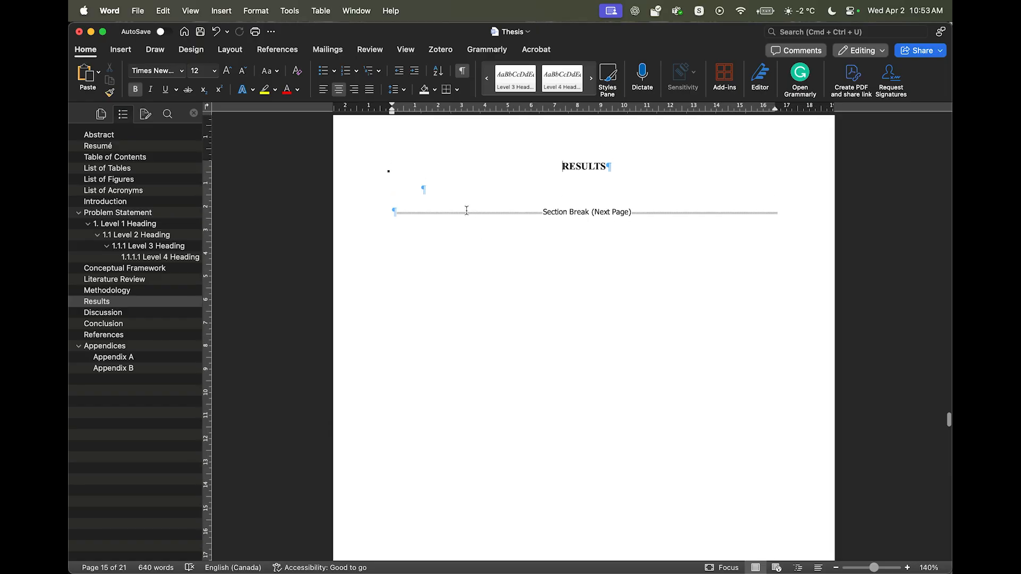
pyautogui.click(461, 201)
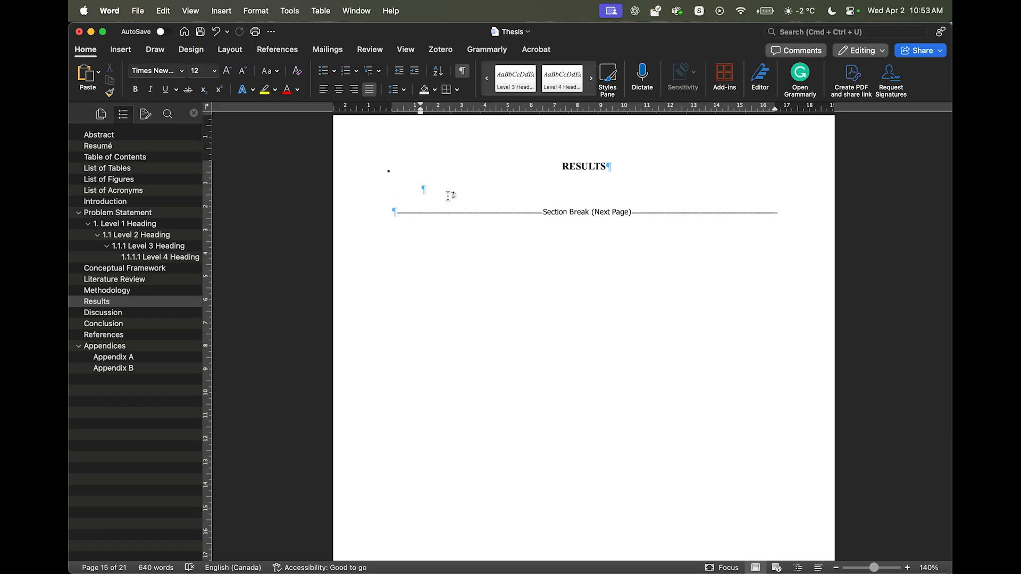
# Try inserting a table of three rows and three columns in the indented paragraph below the Results heading.
pyautogui.click(121, 49)
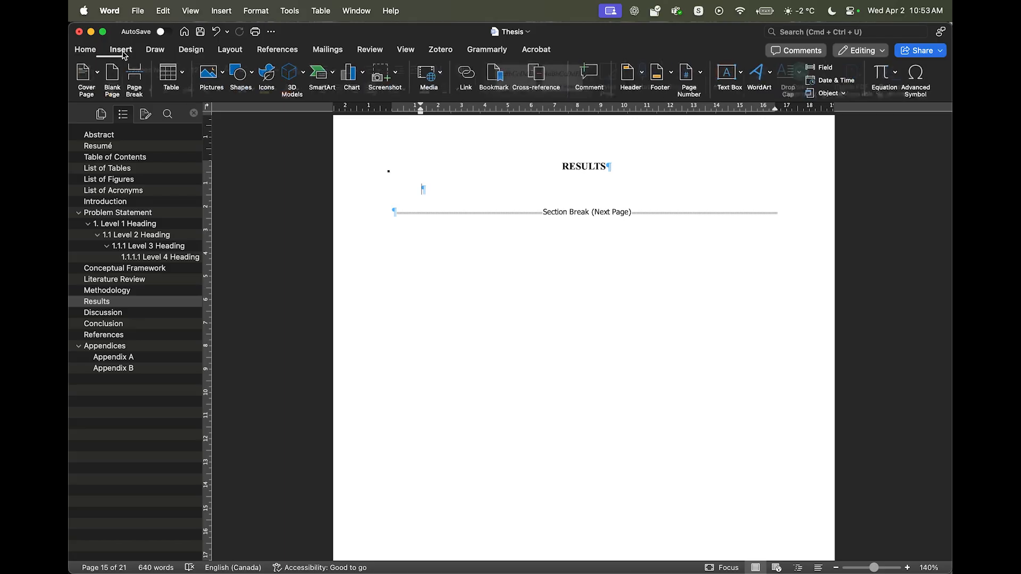
pyautogui.click(182, 75)
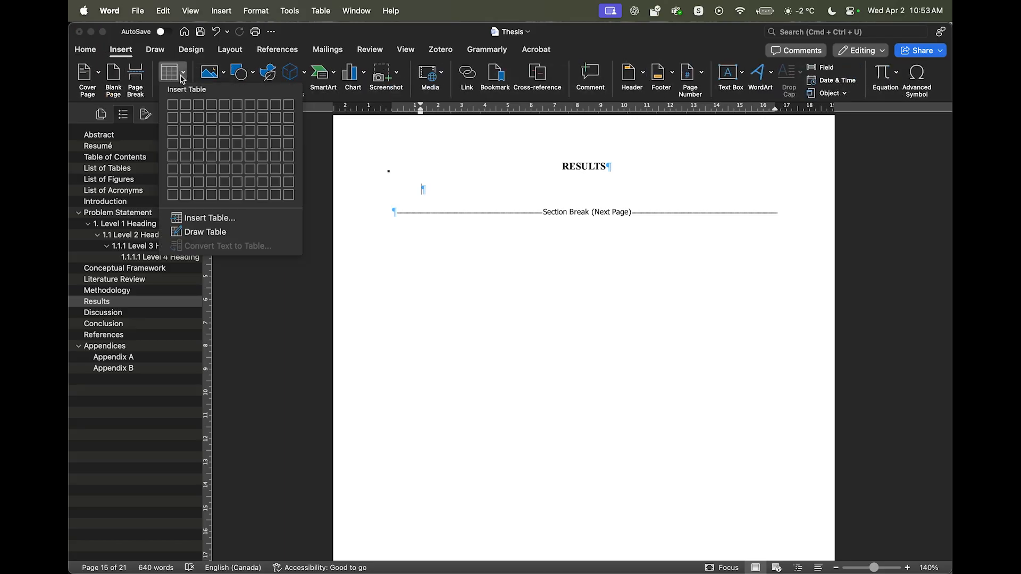
pyautogui.click(200, 135)
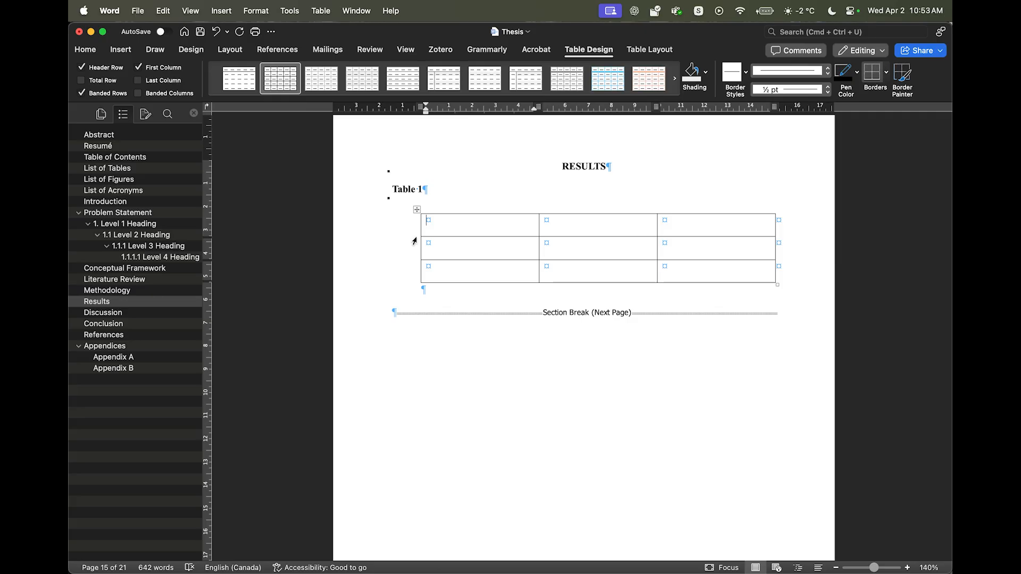
pyautogui.press('super+z')
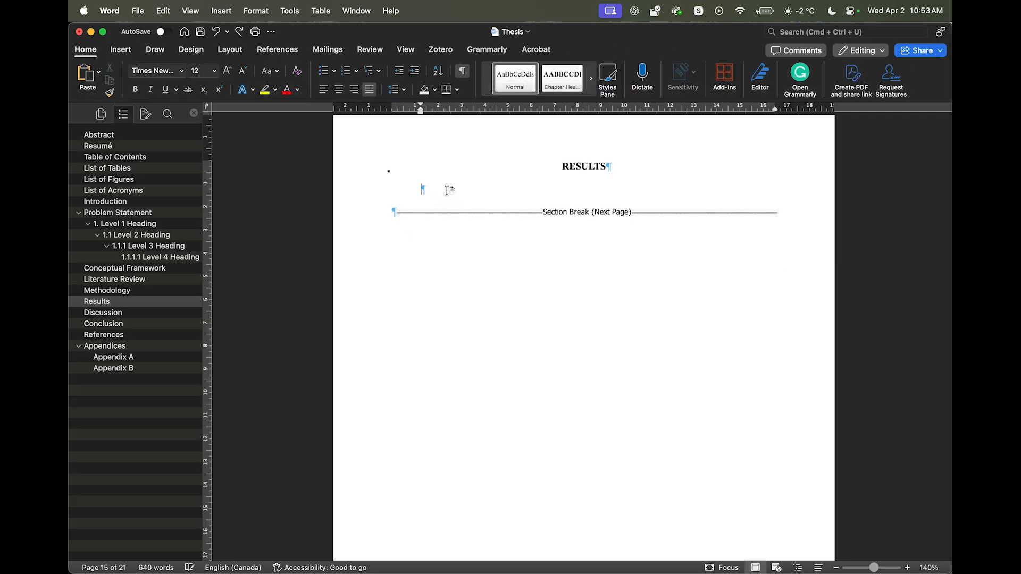
# Remove the first-line indent from the empty paragraph below Results and insert a table of three rows and three columns.
pyautogui.doubleClick(447, 190)
pyautogui.press('super+z')
pyautogui.click(125, 55)
pyautogui.click(170, 73)
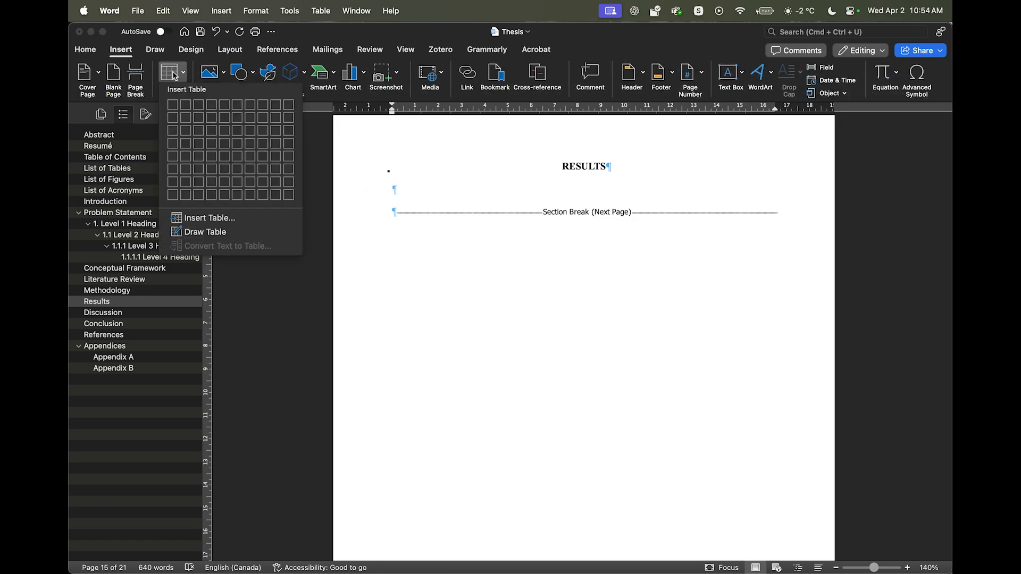
pyautogui.click(198, 137)
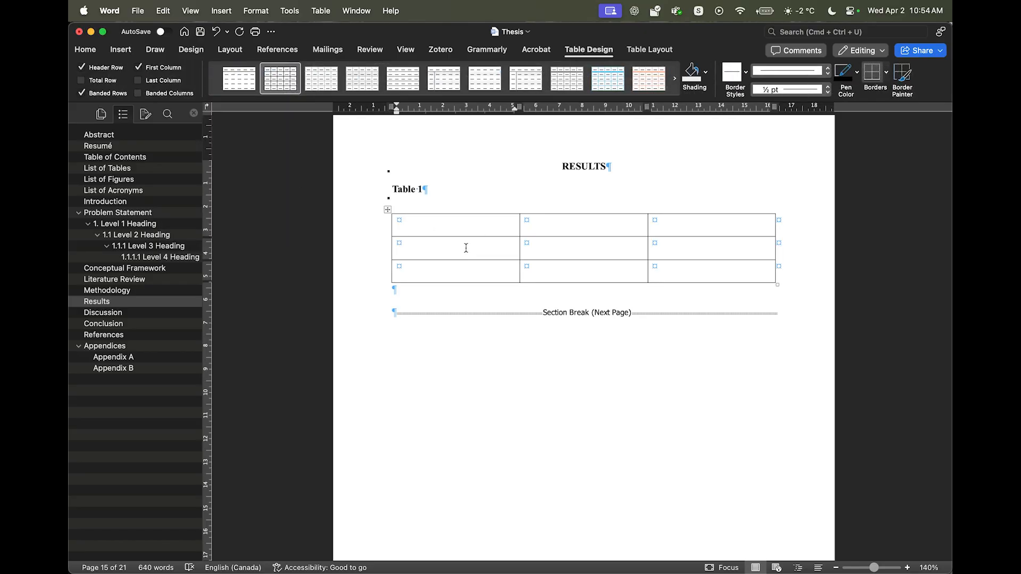
# Fill the table's header row with ID, Name and Phone.
pyautogui.write('ID')
pyautogui.press('Tab')
pyautogui.write('Name ')
pyautogui.write('Phone')
pyautogui.press('Tab')
# Fill the table's second row with ID 1, a person's name and a sample phone number.
pyautogui.write('1')
pyautogui.press('Tab')
pyautogui.write('Vik')
pyautogui.press('Tab')
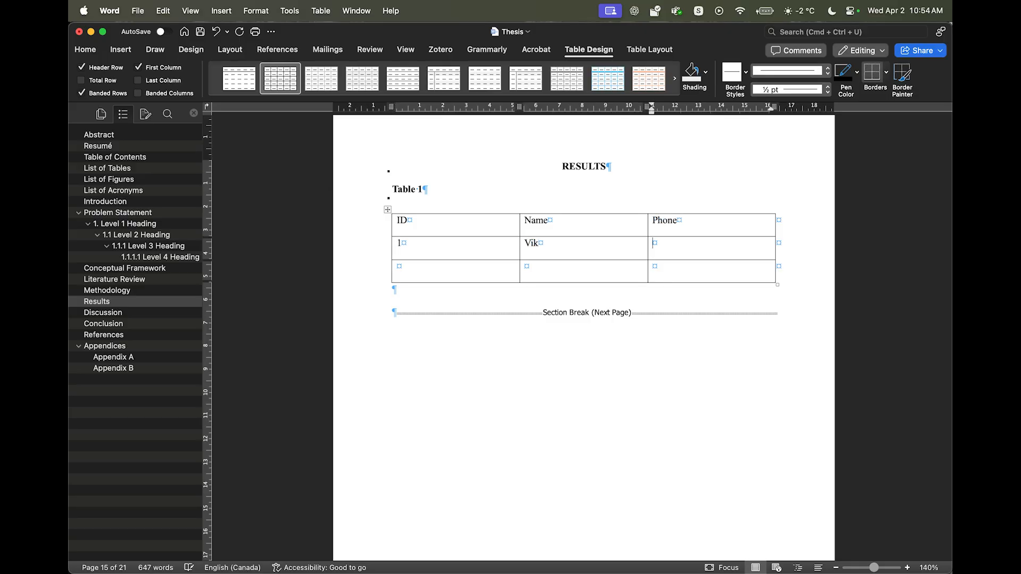
pyautogui.write('514 8')
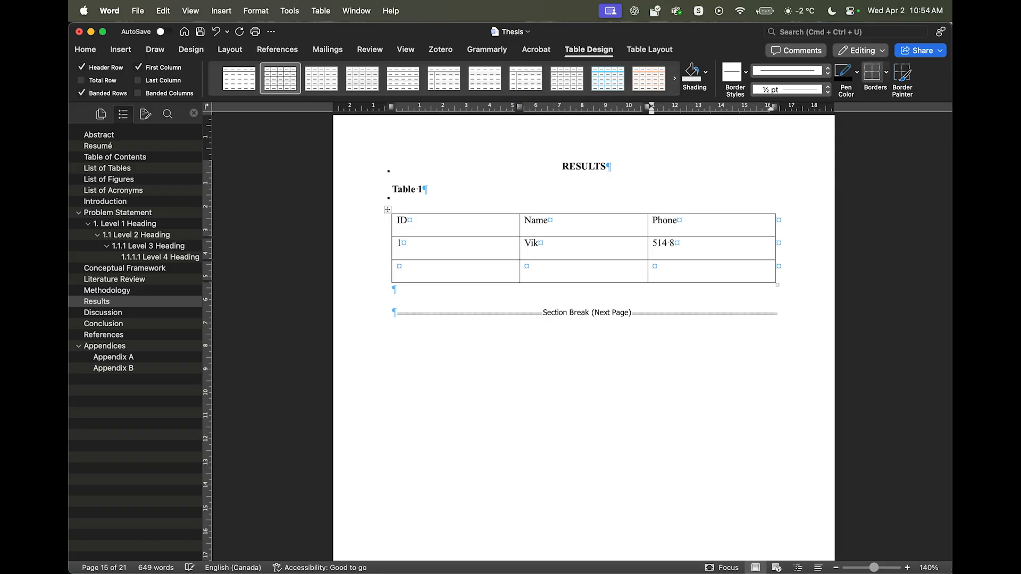
pyautogui.write('88 8888')
pyautogui.press('Tab')
# Fill the table's third row with ID 2, a person's name and a different sample phone number.
pyautogui.write('2')
pyautogui.press('Tab')
pyautogui.write('Vik')
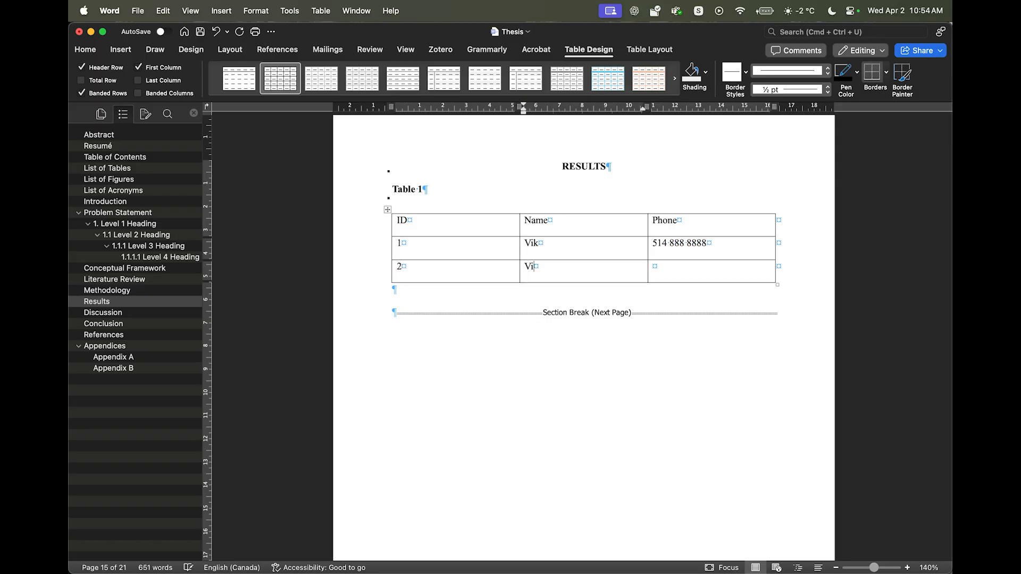
pyautogui.press('Tab')
pyautogui.write('514')
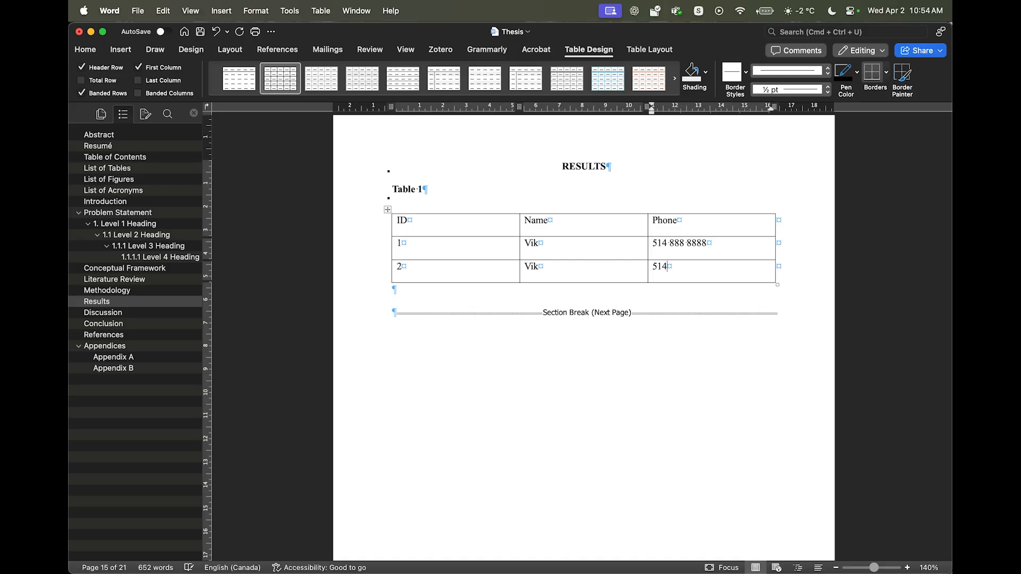
pyautogui.write(' 999 9999')
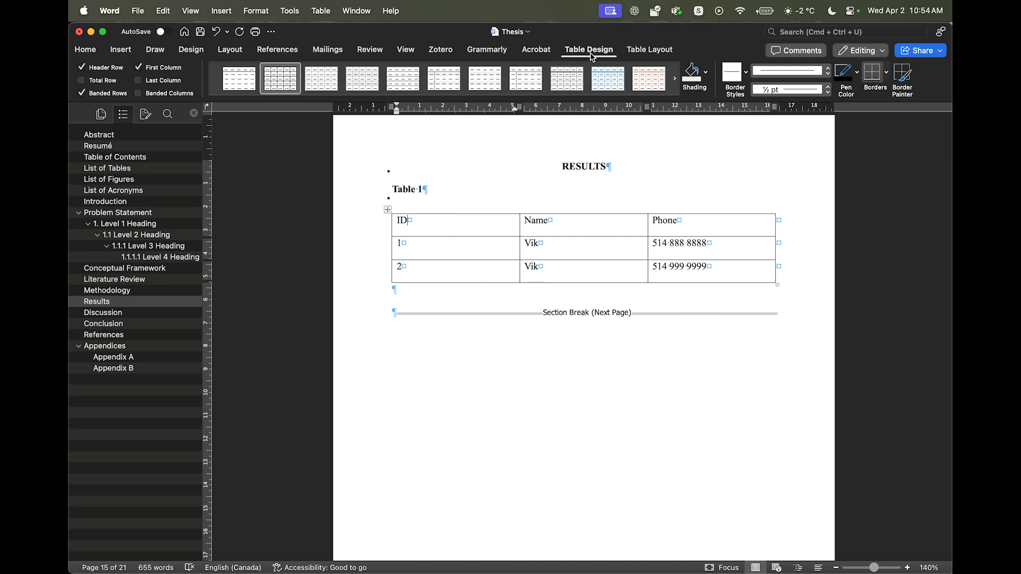
# Apply the table style with only horizontal rules to the Results table and set all its cells to 1.0 line spacing.
pyautogui.click(238, 79)
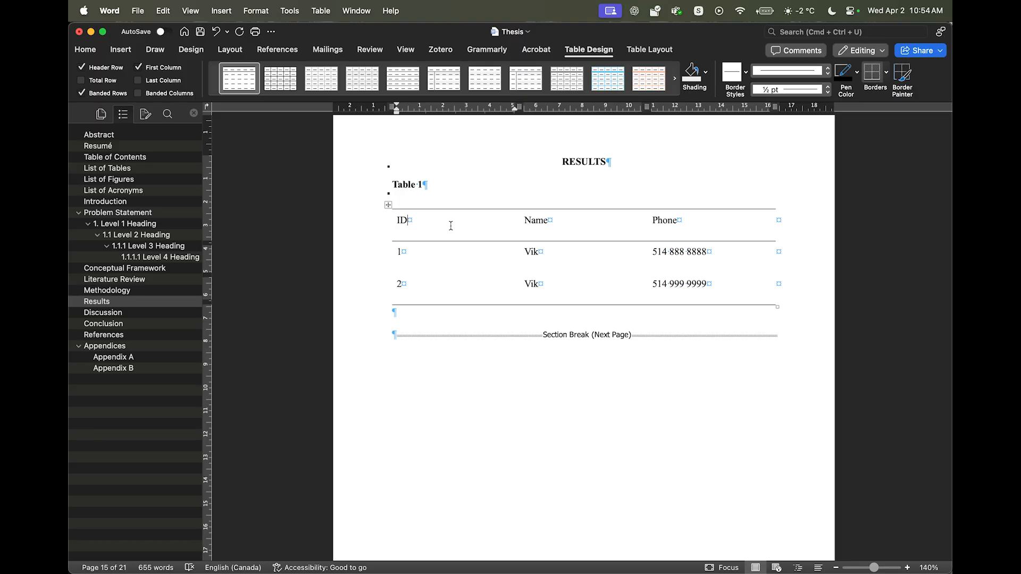
pyautogui.moveTo(435, 222); pyautogui.dragTo(681, 286)
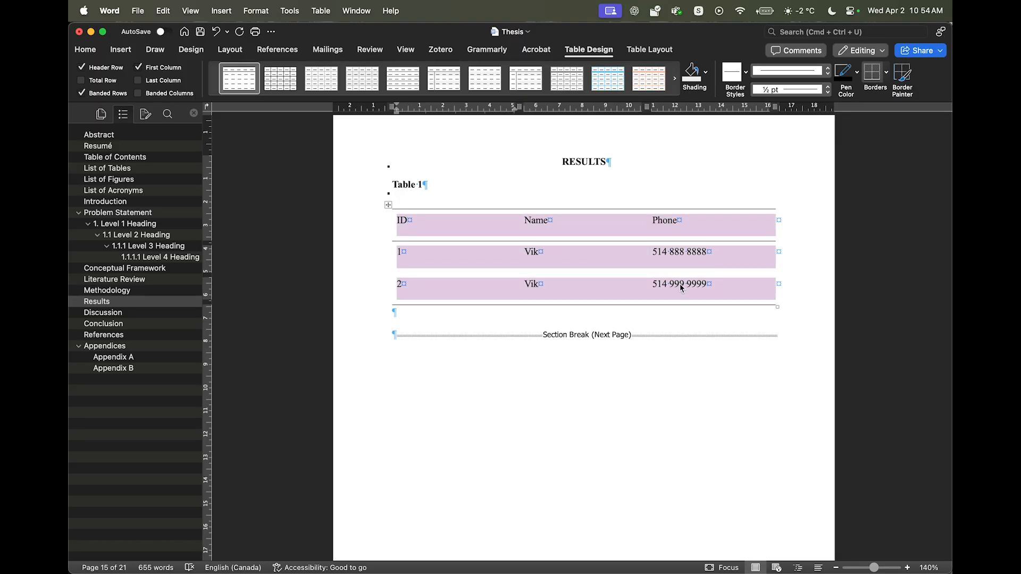
pyautogui.click(85, 51)
pyautogui.click(397, 89)
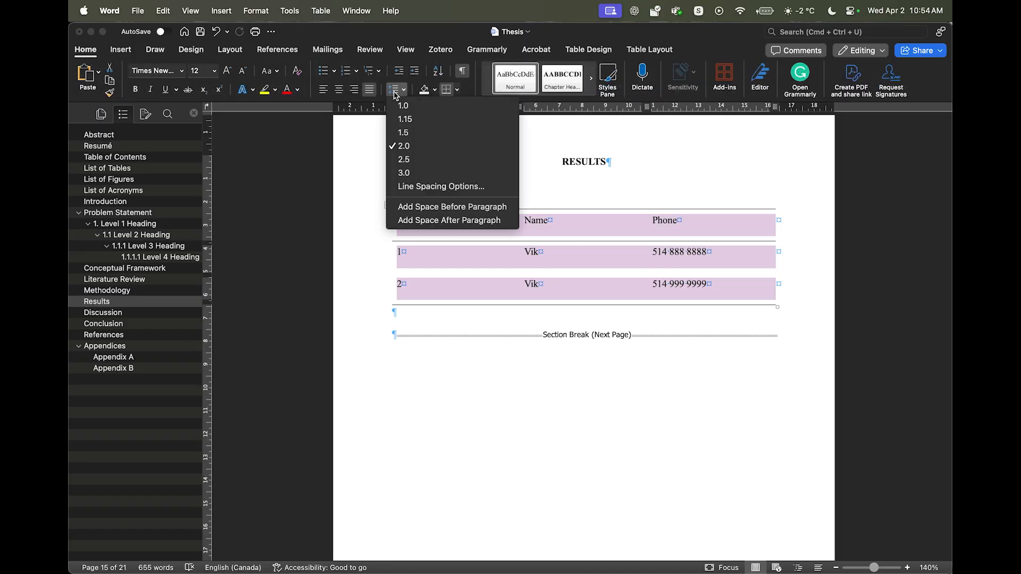
pyautogui.click(418, 108)
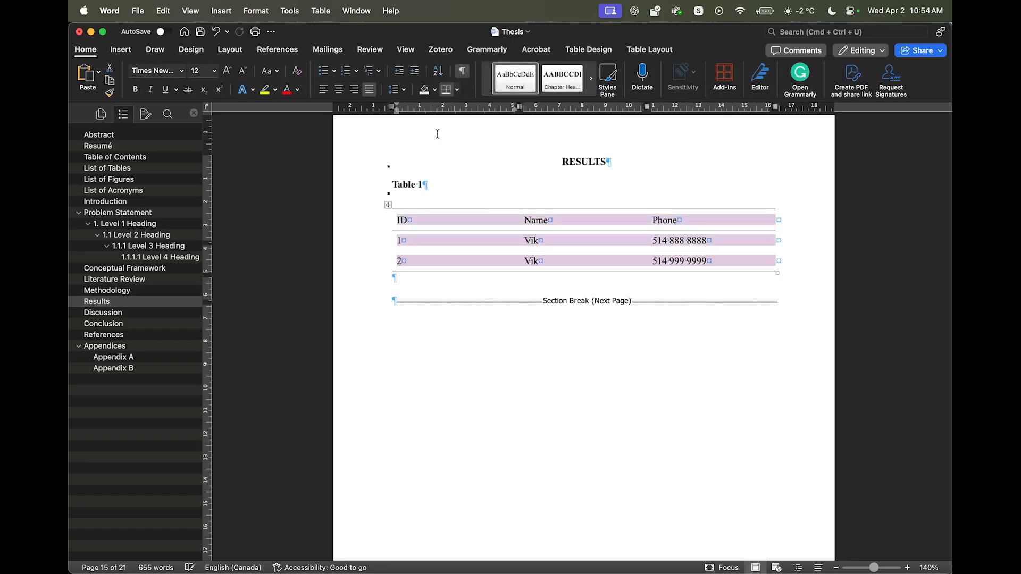
pyautogui.click(473, 190)
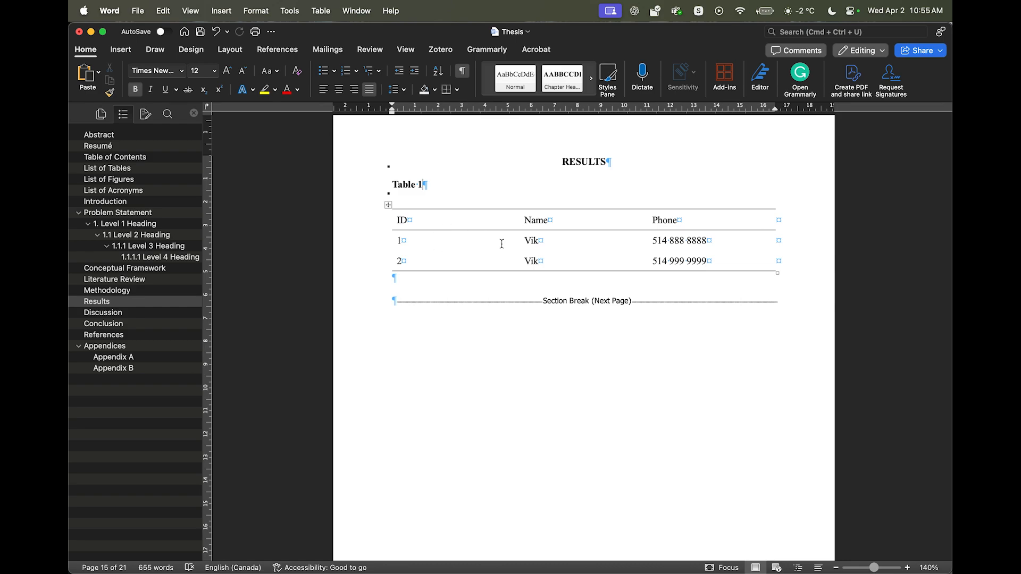
pyautogui.click(533, 211)
pyautogui.click(461, 221)
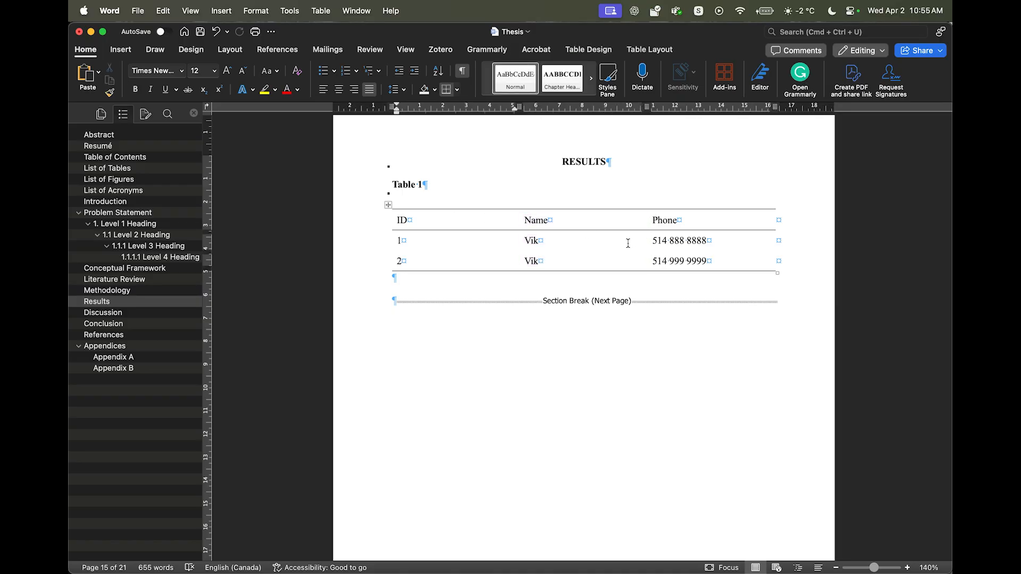
# Inspect the table's design settings and the paragraph style applied to the "Table 1" caption in the Results chapter.
pyautogui.click(584, 50)
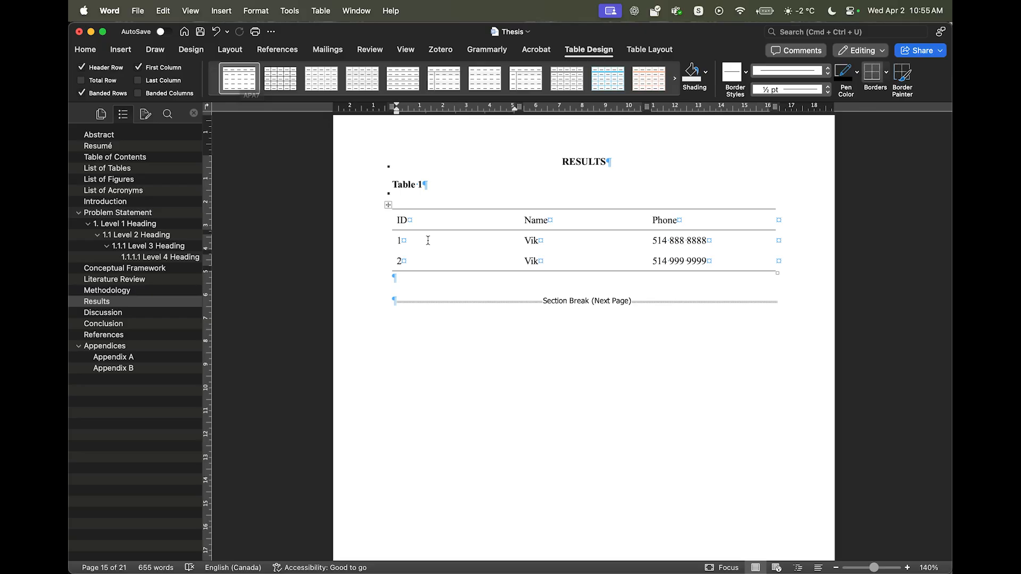
pyautogui.click(447, 286)
pyautogui.click(434, 186)
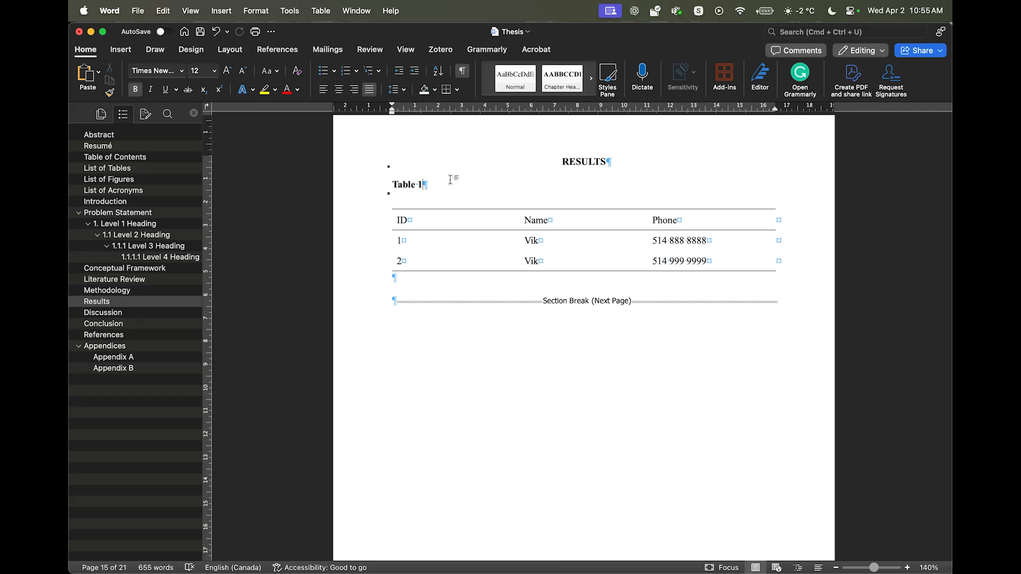
pyautogui.hotkey('shift', 'Left')
pyautogui.click(539, 101)
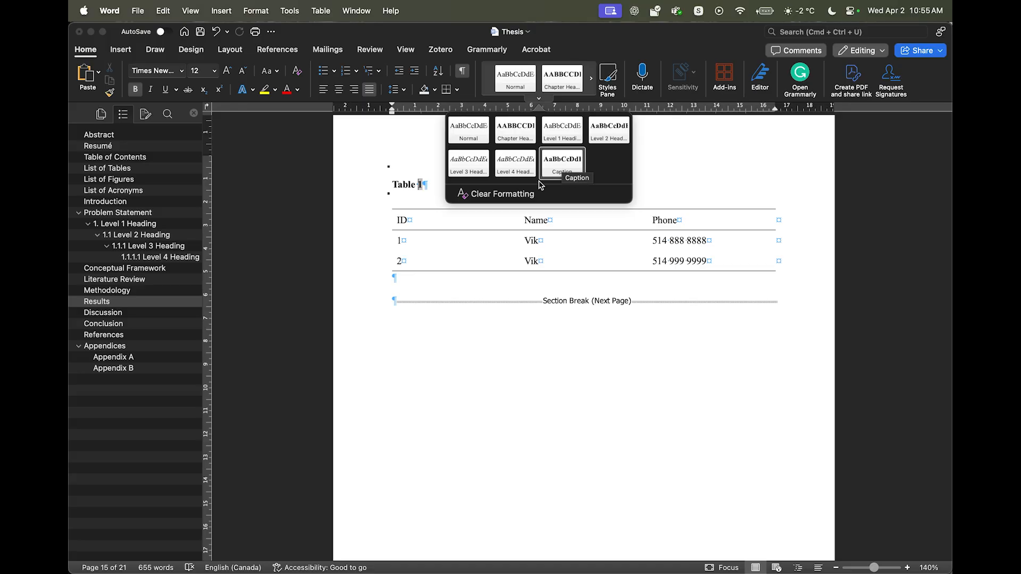
pyautogui.click(434, 192)
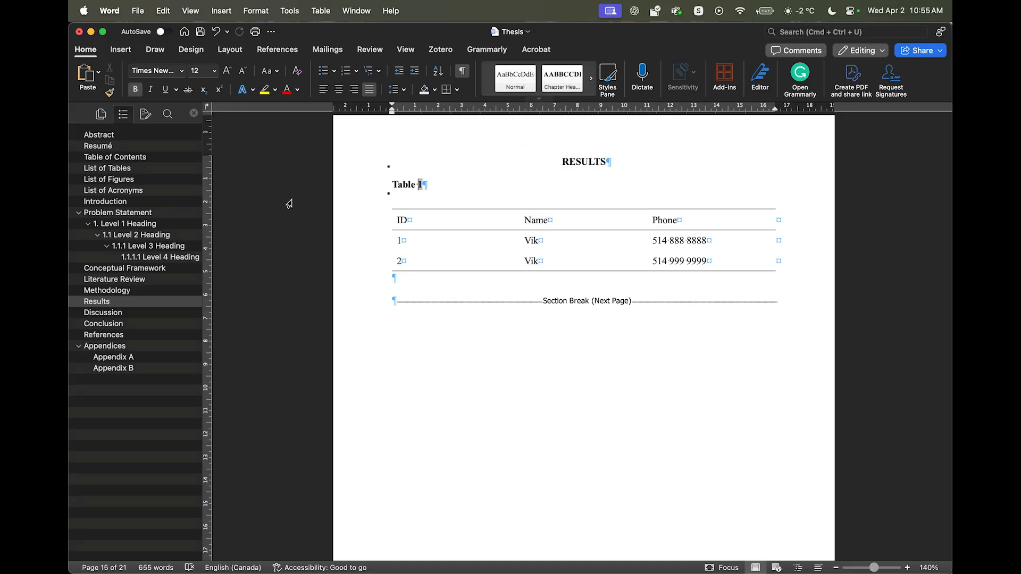
# Update the List of Tables field so that it picks up the Table 1 caption.
pyautogui.click(118, 169)
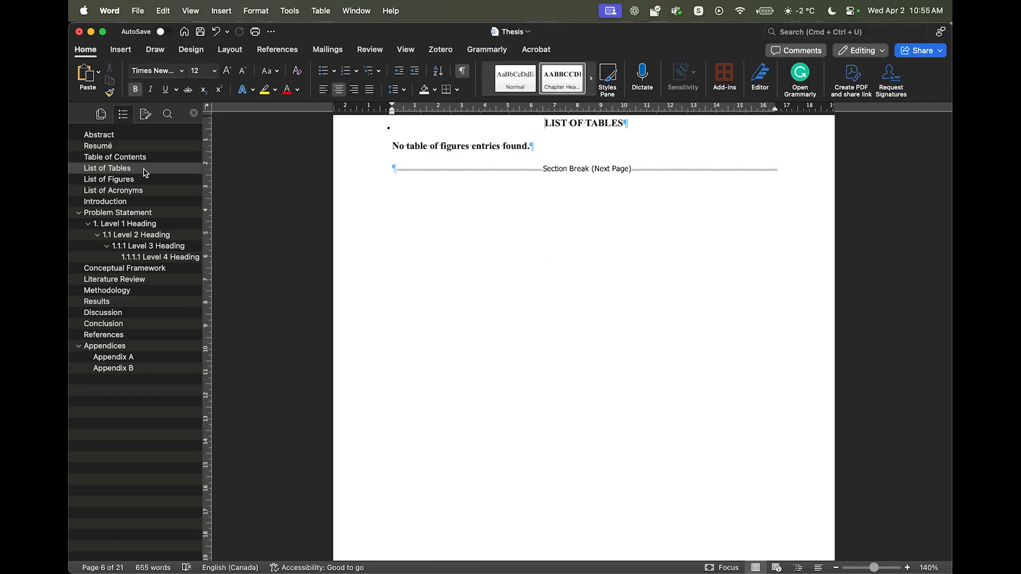
pyautogui.rightClick(454, 155)
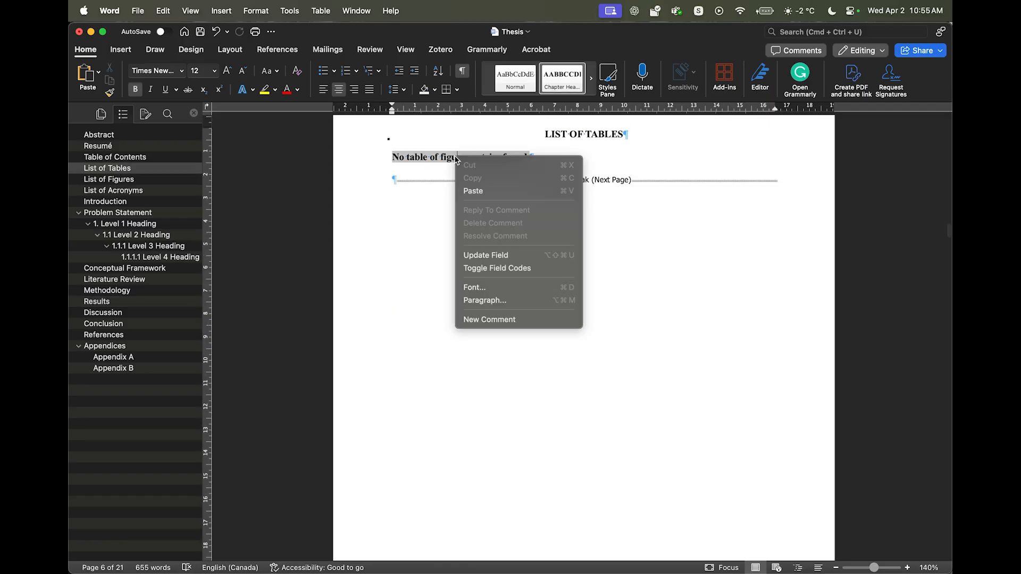
pyautogui.click(505, 256)
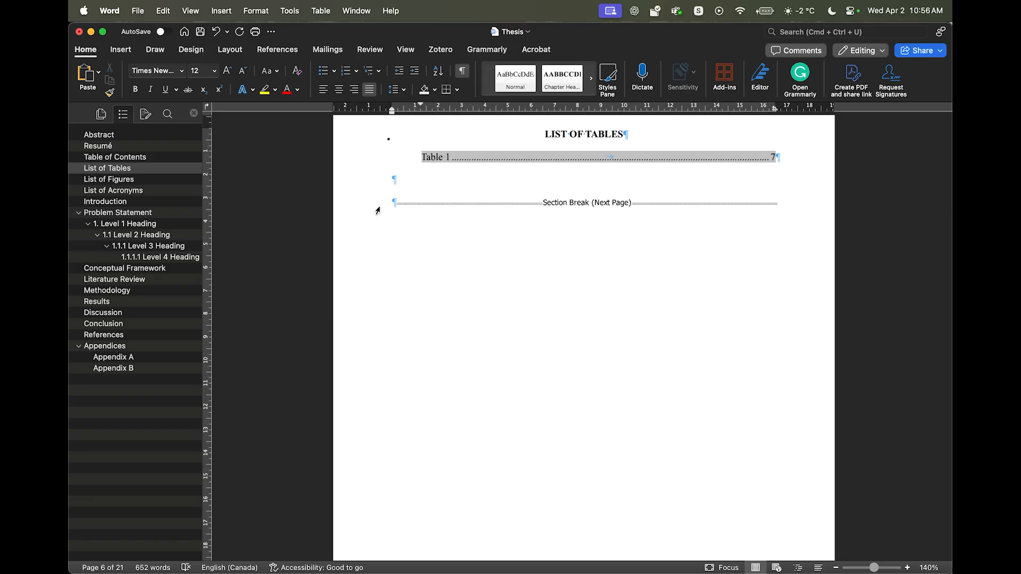
# Add the title "Contact Information" on a new line within the Table 1 caption paragraph in Results.
pyautogui.click(124, 301)
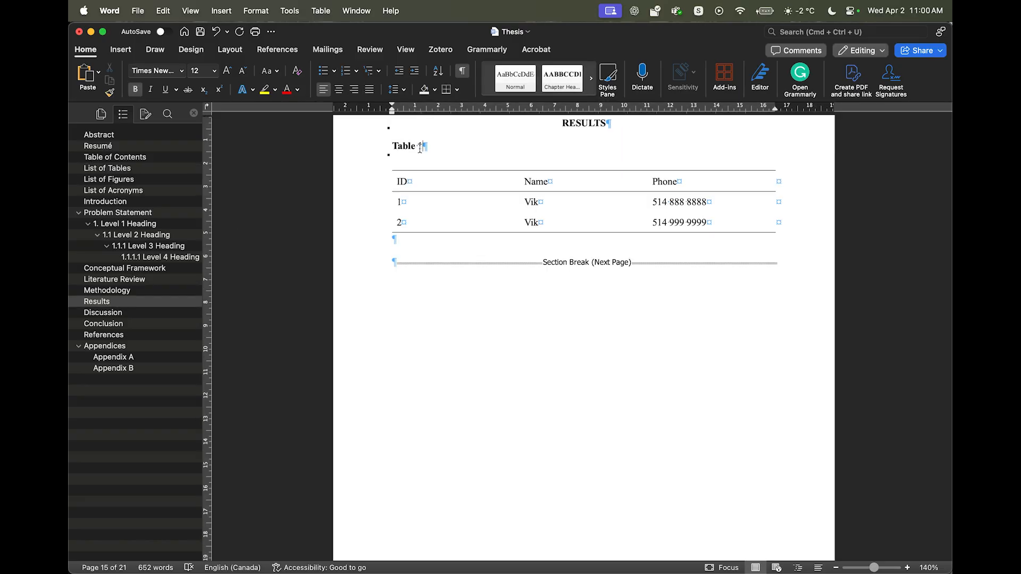
pyautogui.click(468, 151)
pyautogui.hotkey('shift', 'Return')
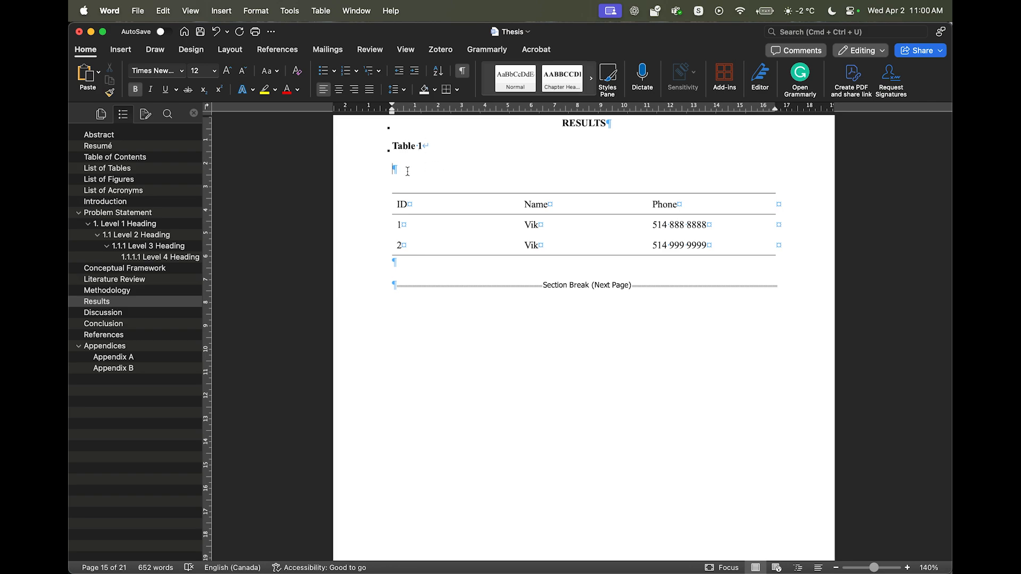
pyautogui.write('Contact Information')
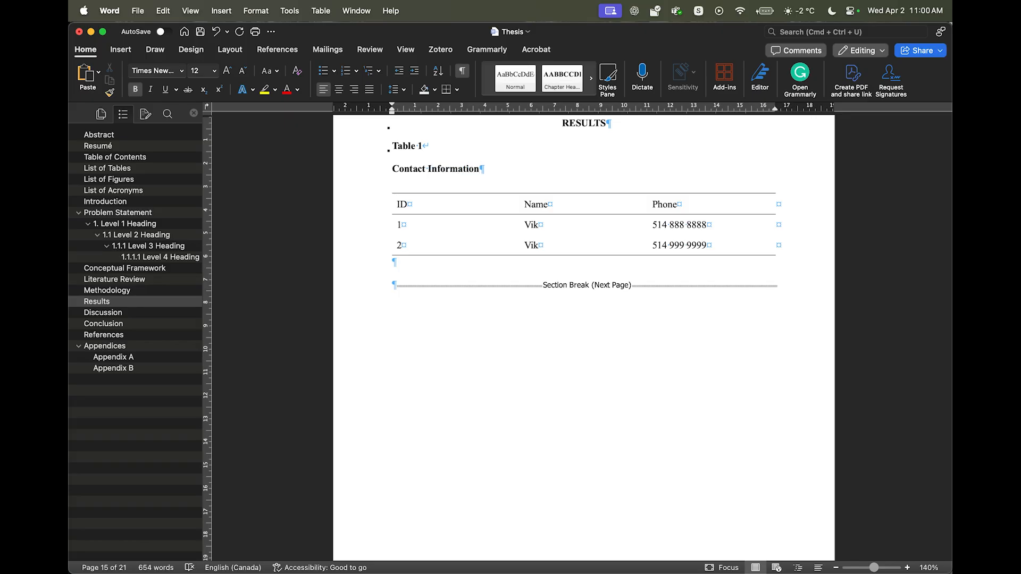
# Make the "Contact Information" title italic and not bold, leaving "Table 1" bold.
pyautogui.tripleClick(408, 170)
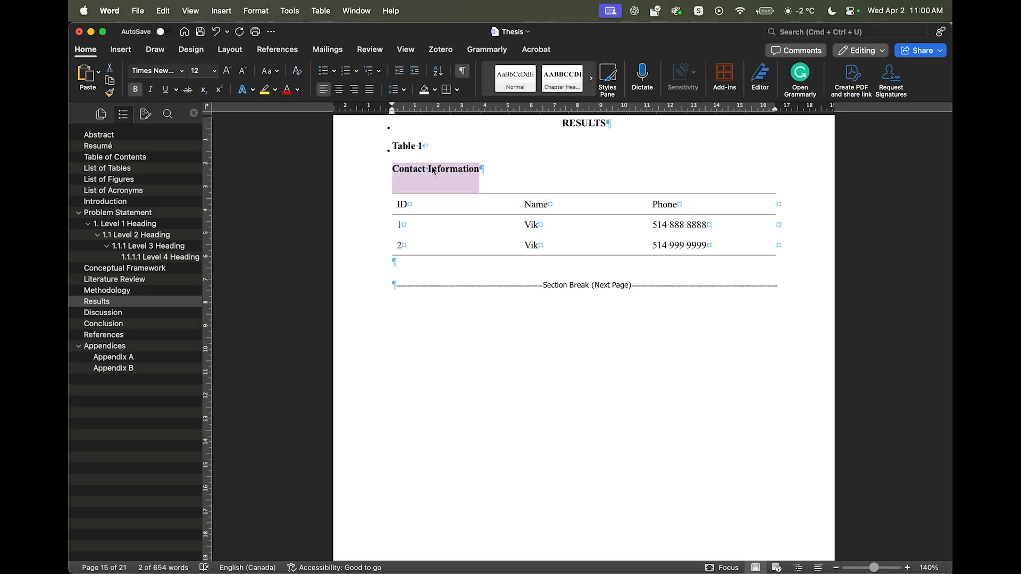
pyautogui.click(137, 91)
pyautogui.click(150, 90)
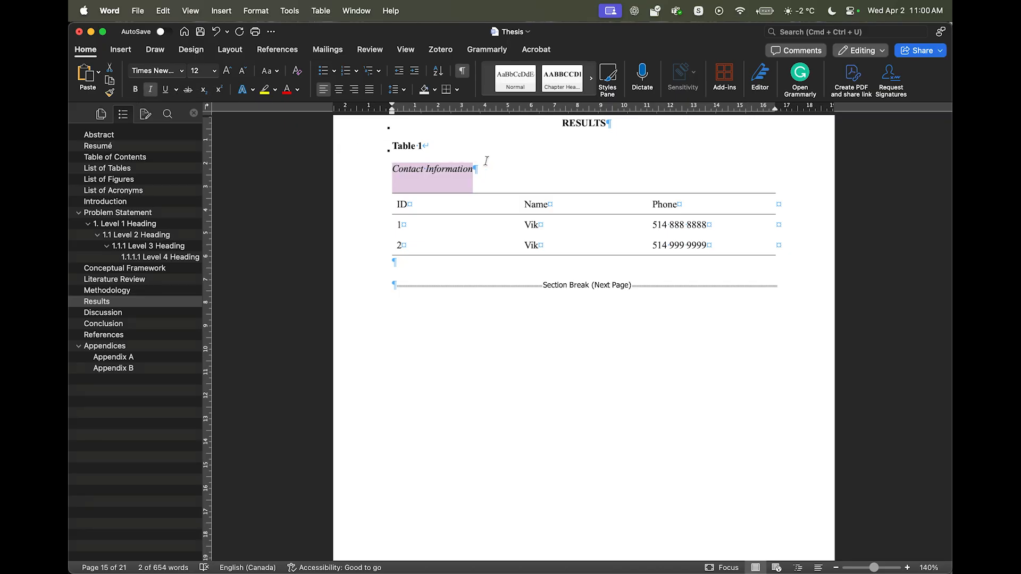
pyautogui.click(435, 144)
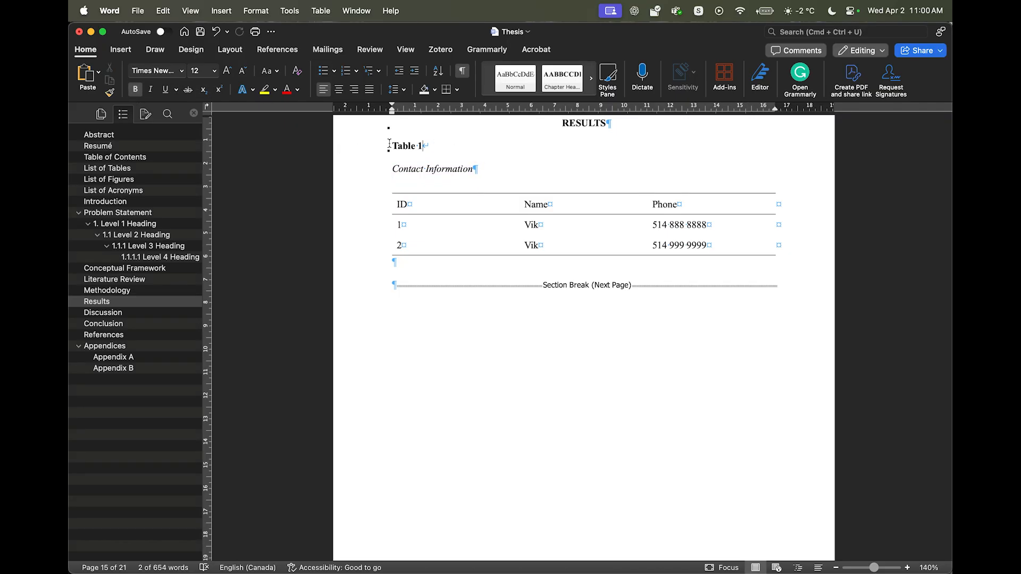
pyautogui.tripleClick(435, 170)
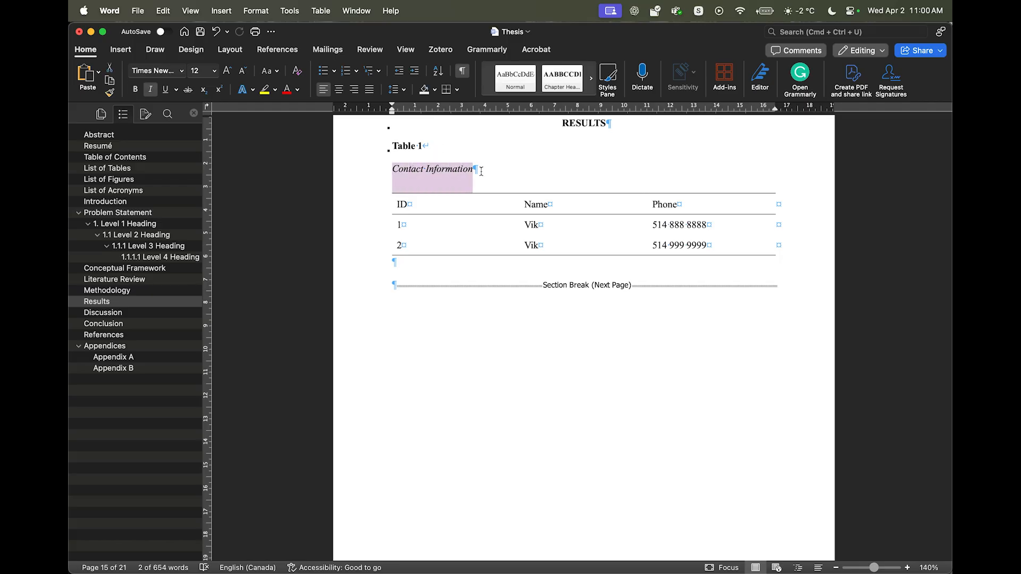
pyautogui.click(513, 171)
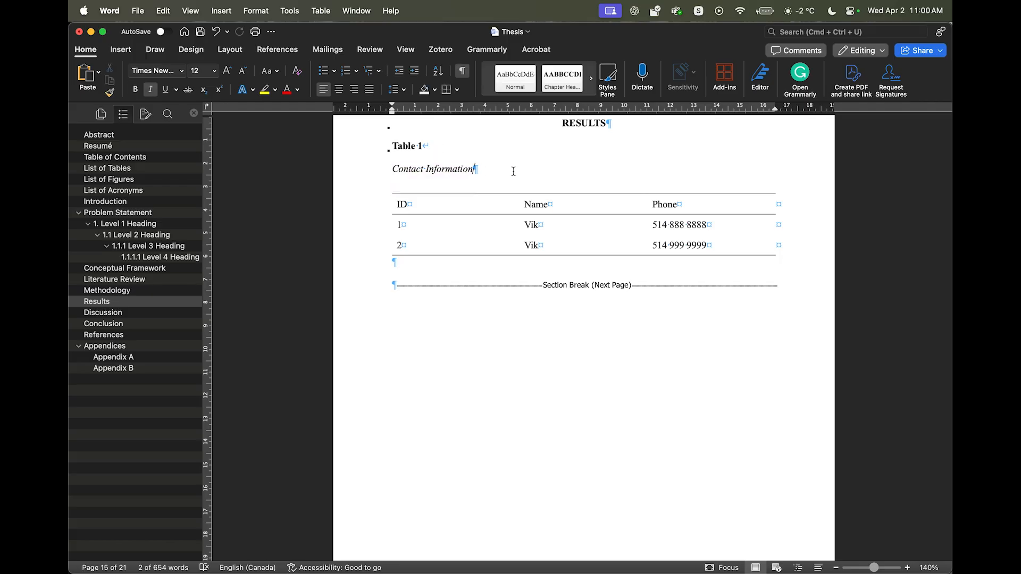
# Update the entire List of Tables to include the table's title, and remove the first-line indent from its entry.
pyautogui.click(133, 159)
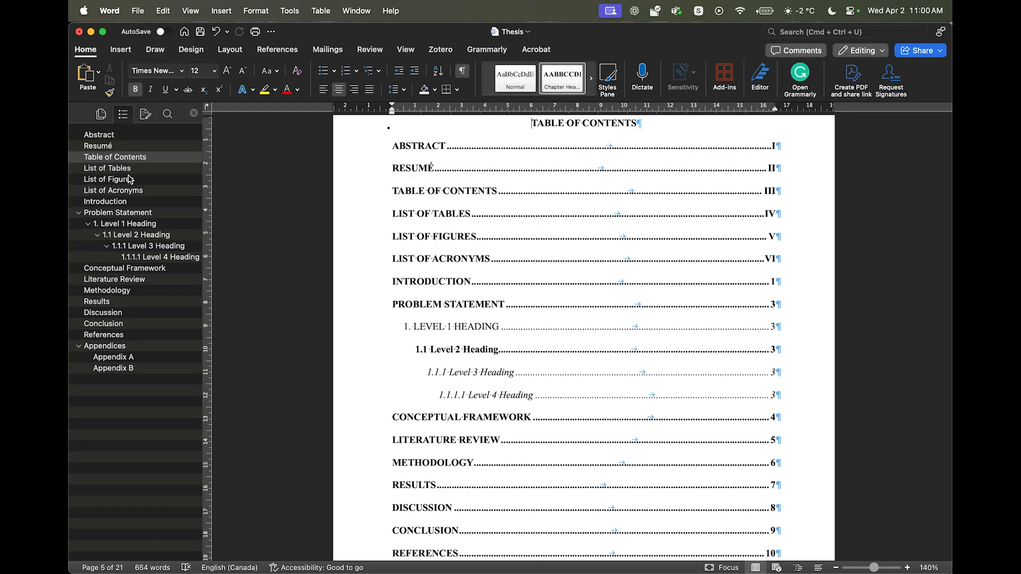
pyautogui.click(129, 168)
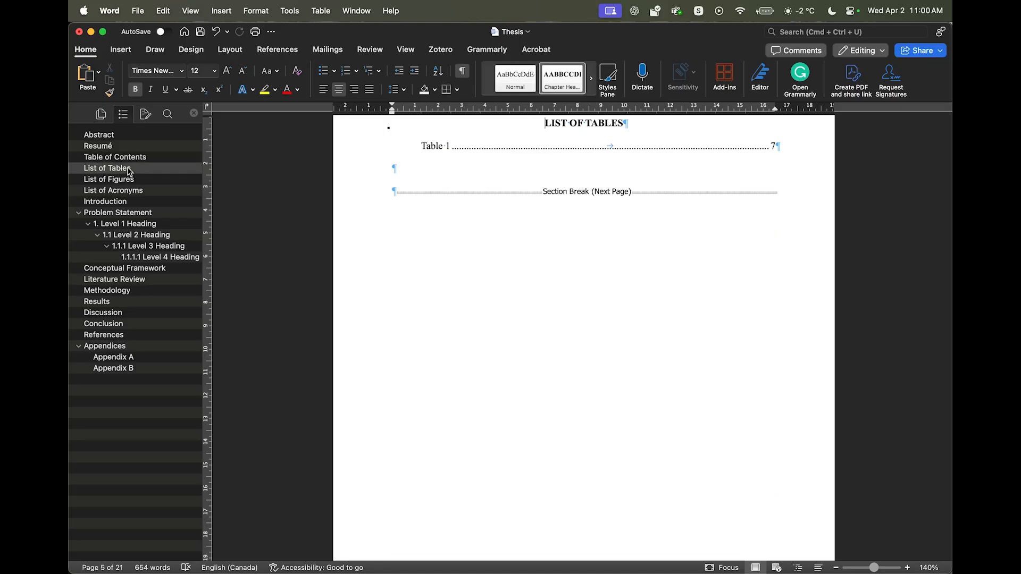
pyautogui.click(415, 152)
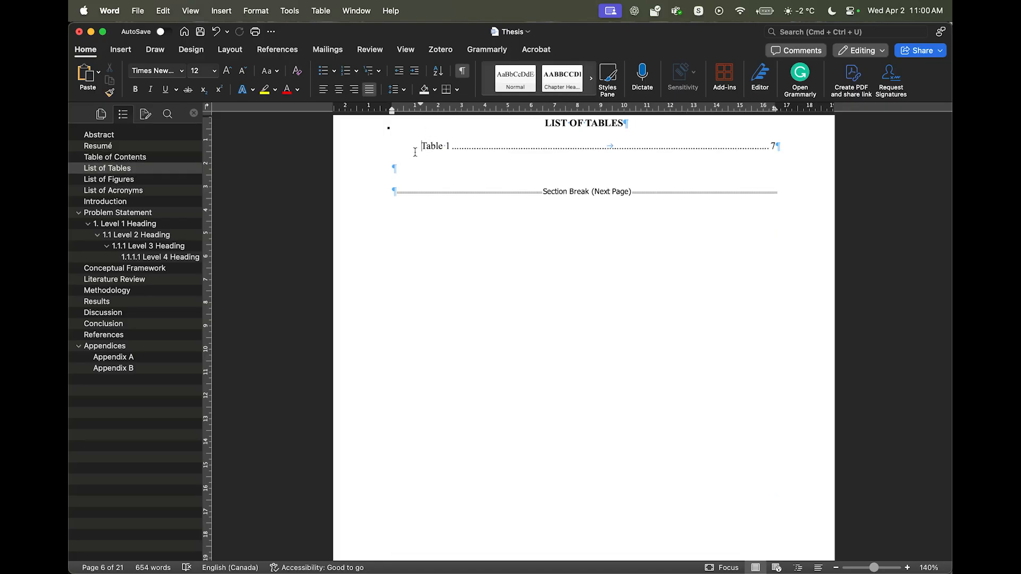
pyautogui.rightClick(445, 149)
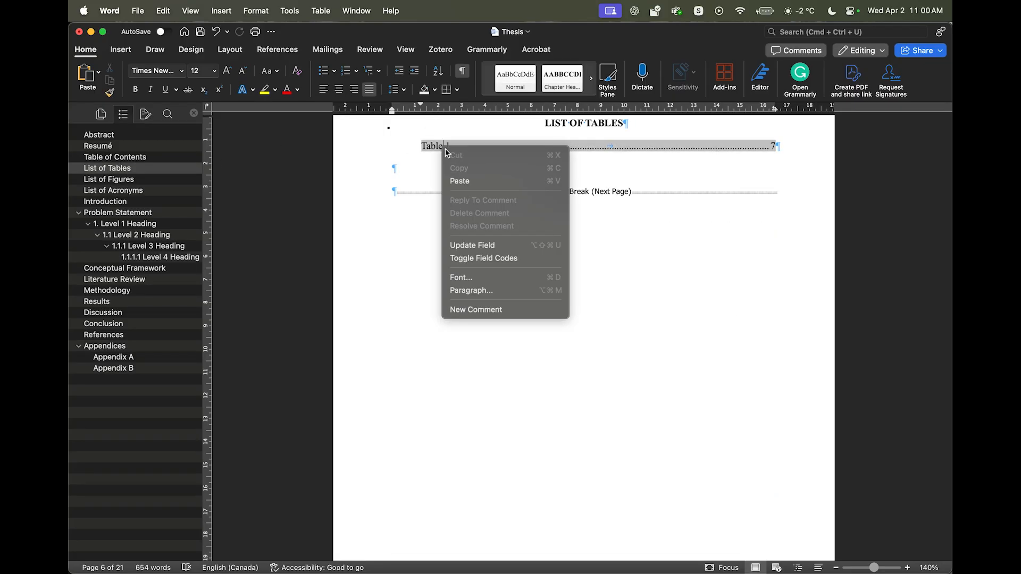
pyautogui.click(489, 245)
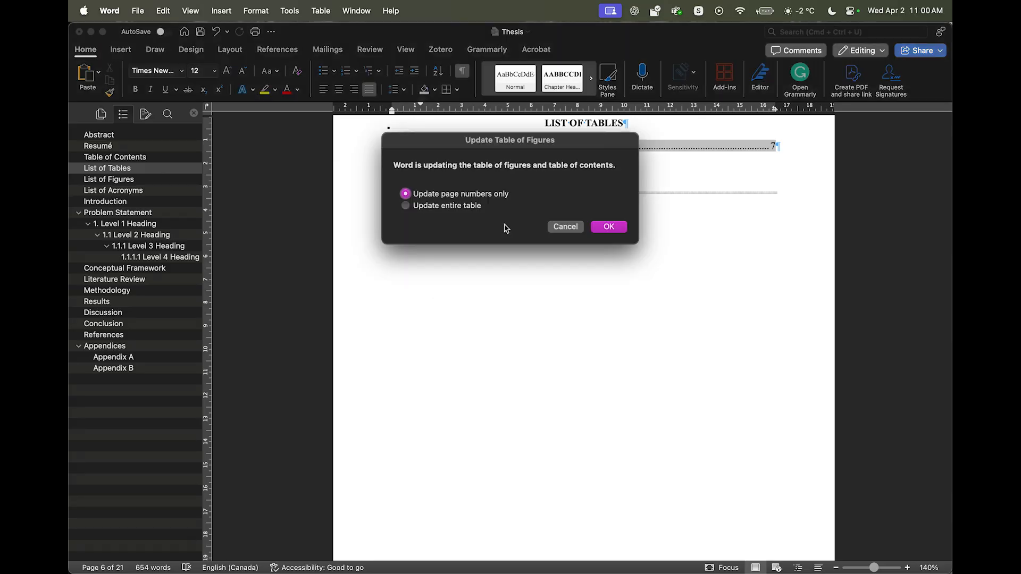
pyautogui.click(478, 209)
pyautogui.click(599, 226)
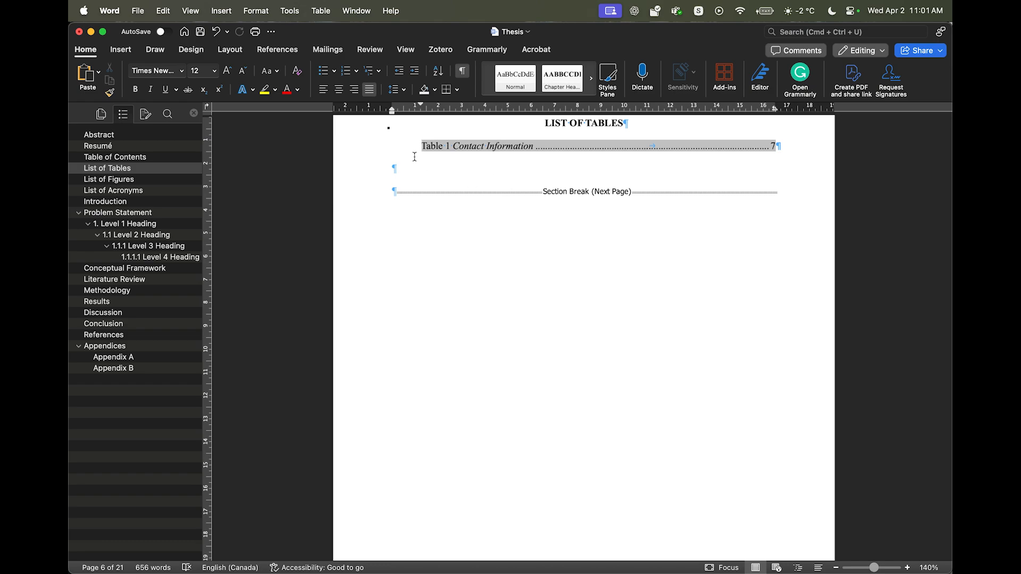
pyautogui.scroll(1, 414, 186)
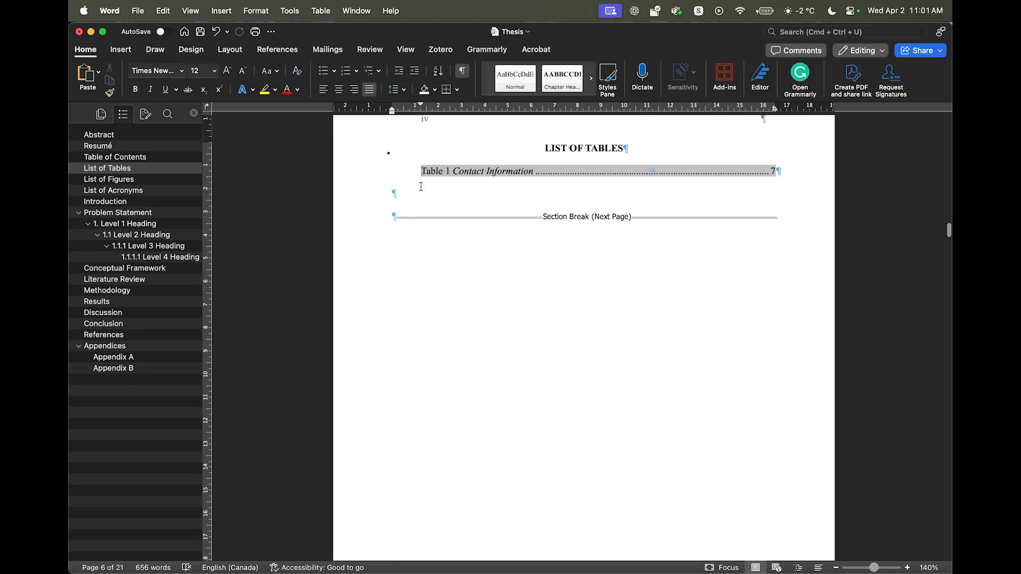
pyautogui.press('super+z')
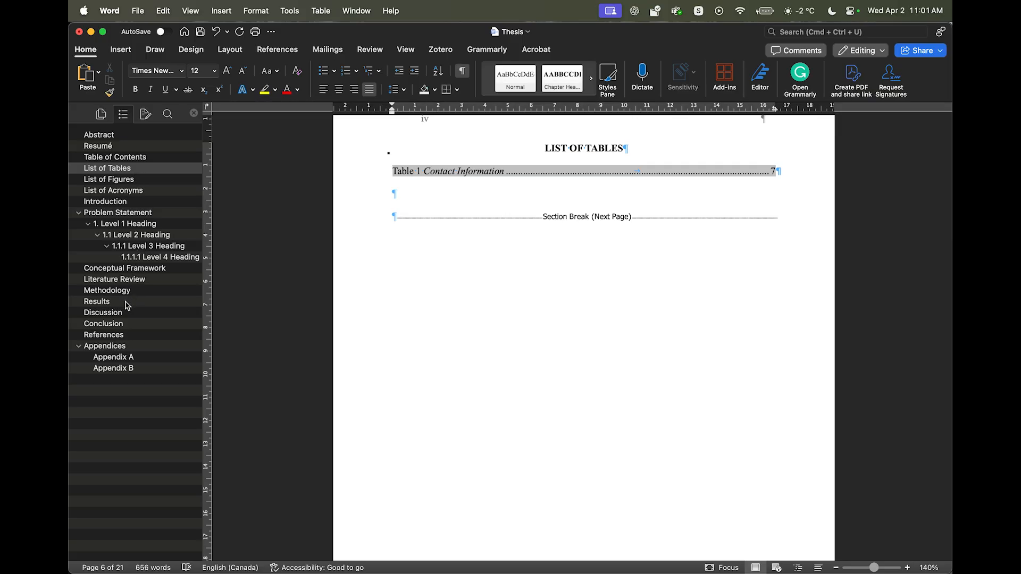
# Insert an empty paragraph above the Table 1 caption in Results and apply the Normal style to it.
pyautogui.click(97, 302)
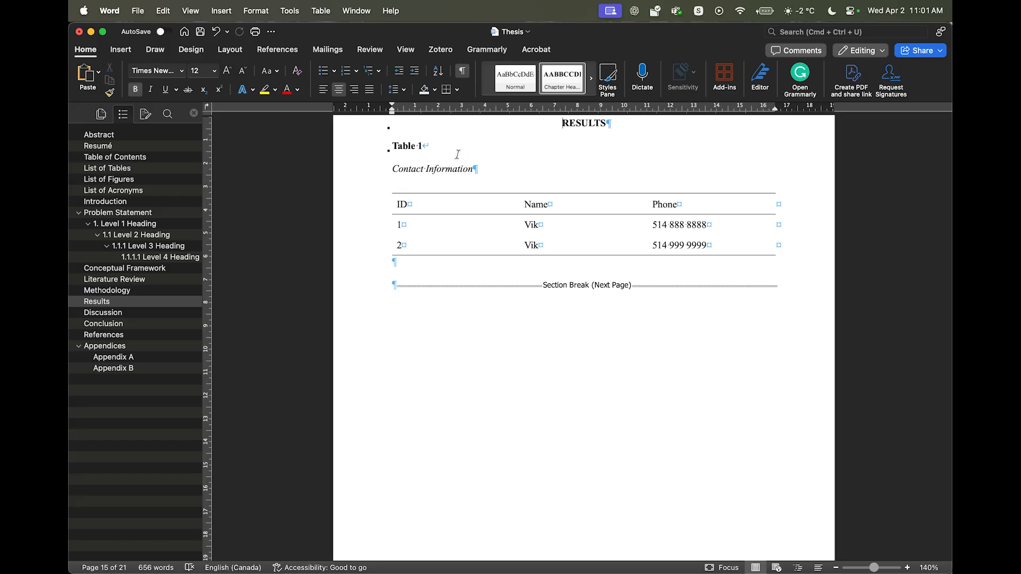
pyautogui.click(385, 147)
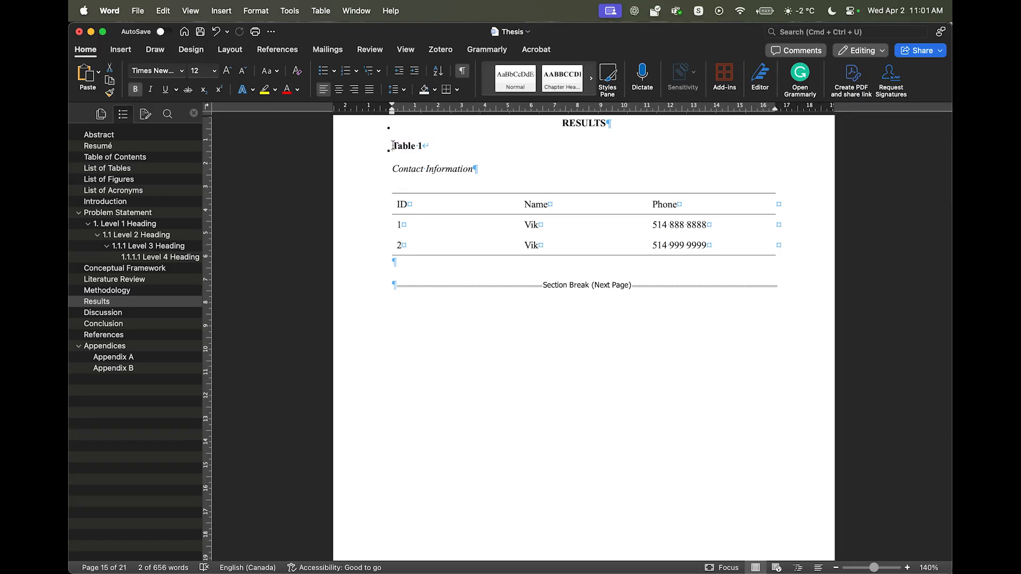
pyautogui.click(392, 145)
pyautogui.press('Return')
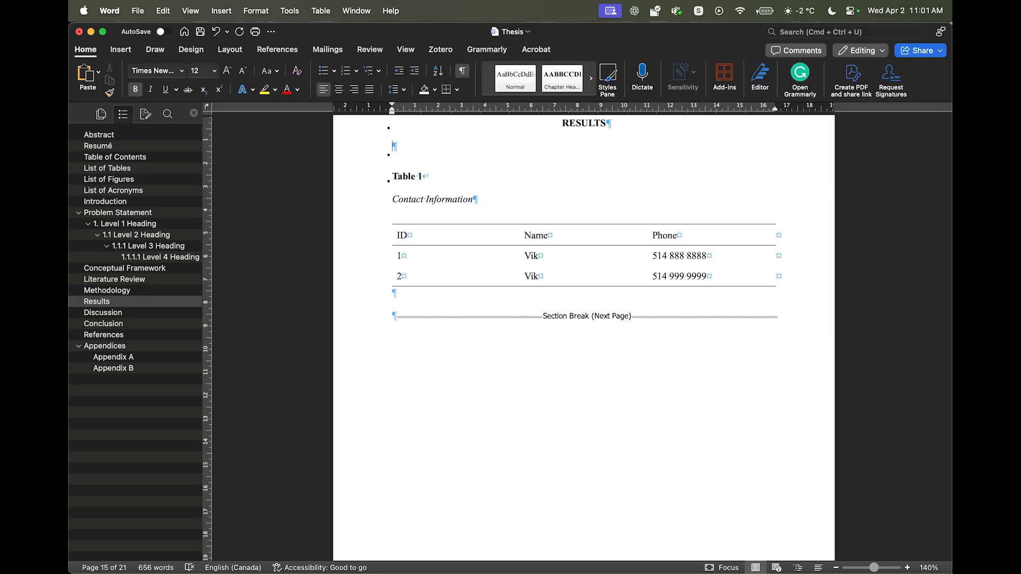
pyautogui.click(513, 81)
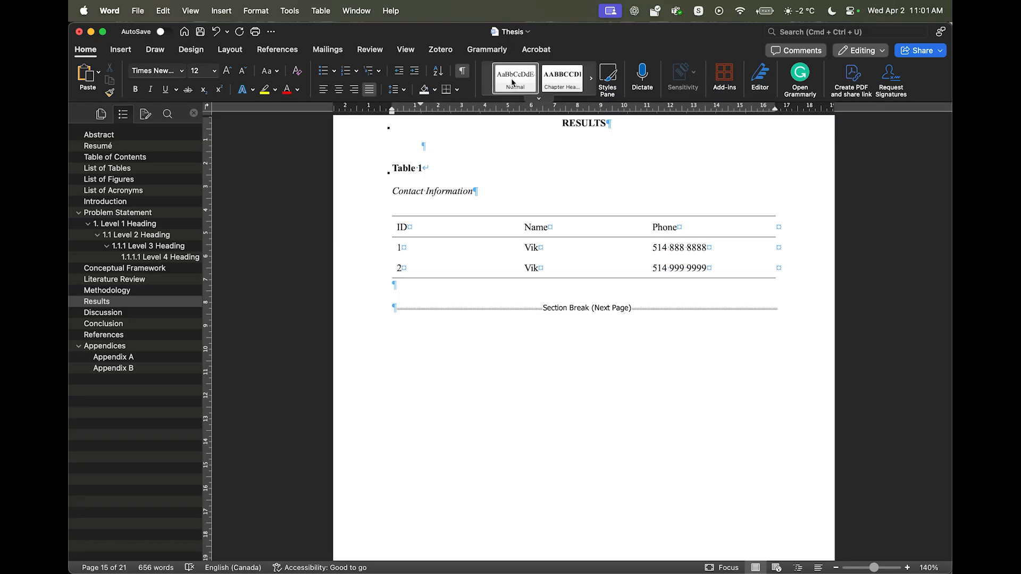
# Write "The results of this intervention are contained in Table 1." in the empty paragraph above the table caption.
pyautogui.write('The results of this ')
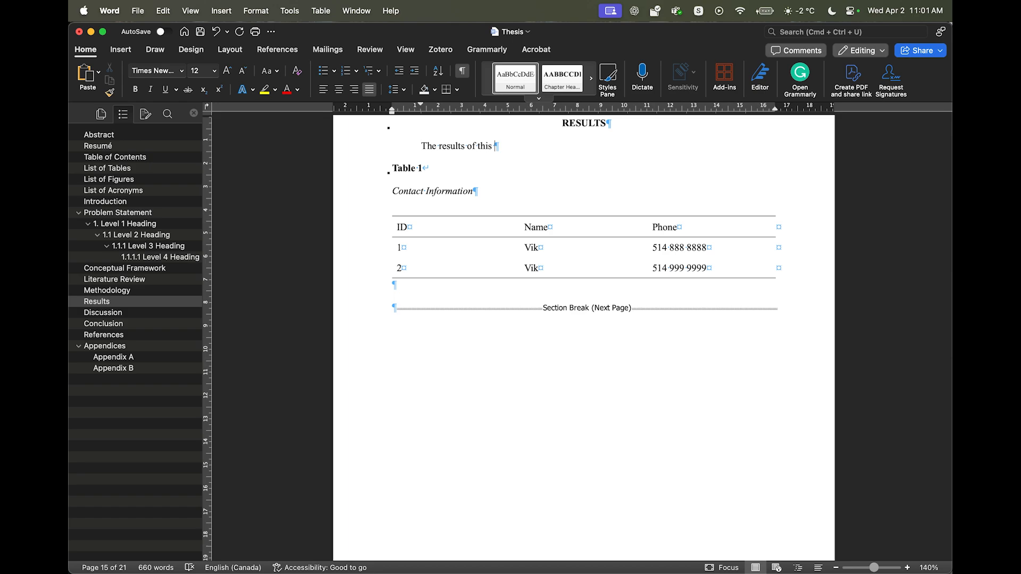
pyautogui.write('interve')
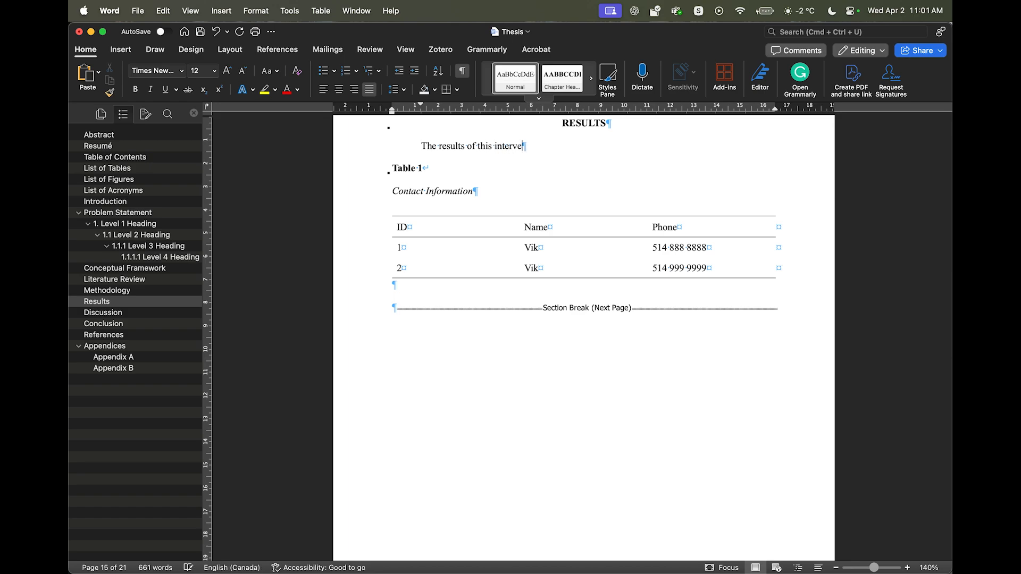
pyautogui.write('ntion are ')
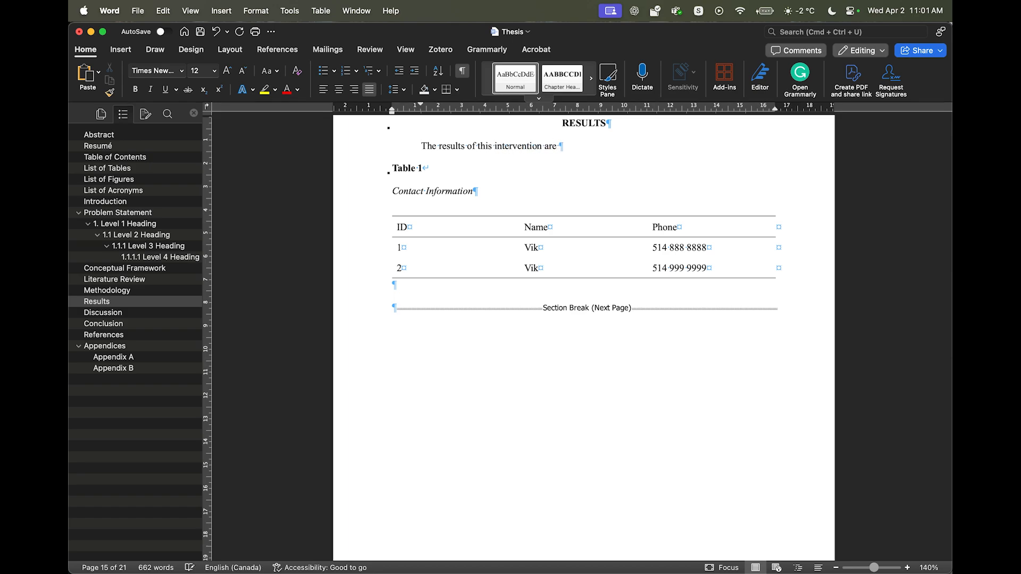
pyautogui.write('contained in Table 1.')
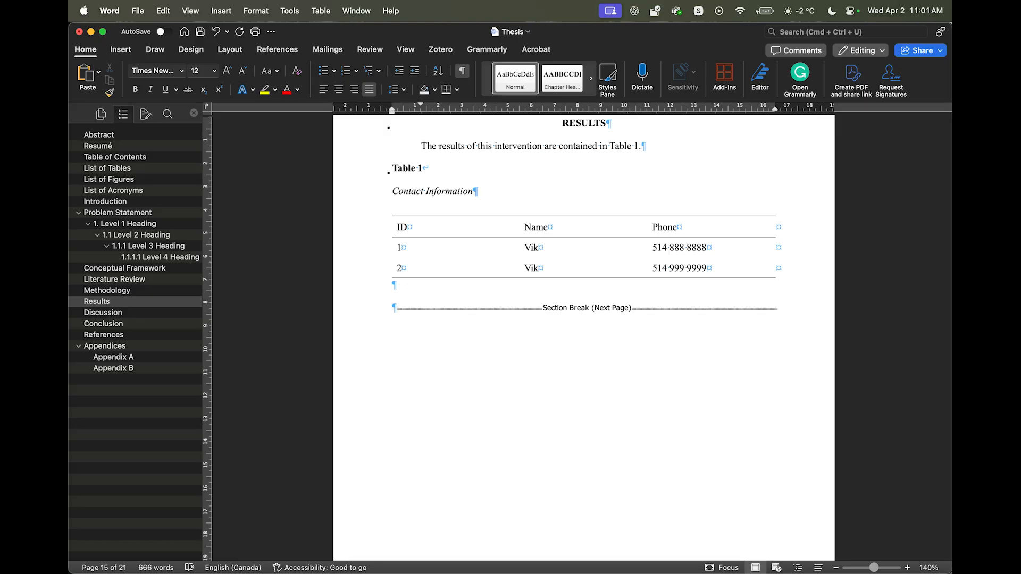
# Insert Lorem ipsum filler paragraphs before the sentence that mentions Table 1, enough to push the table onto the next page.
pyautogui.press('super+Tab')
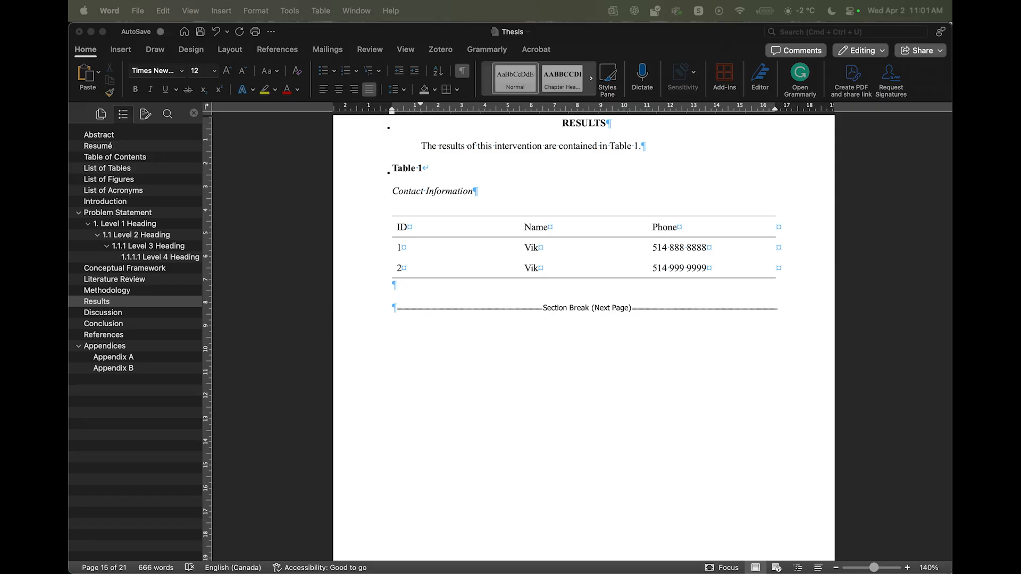
pyautogui.click(422, 145)
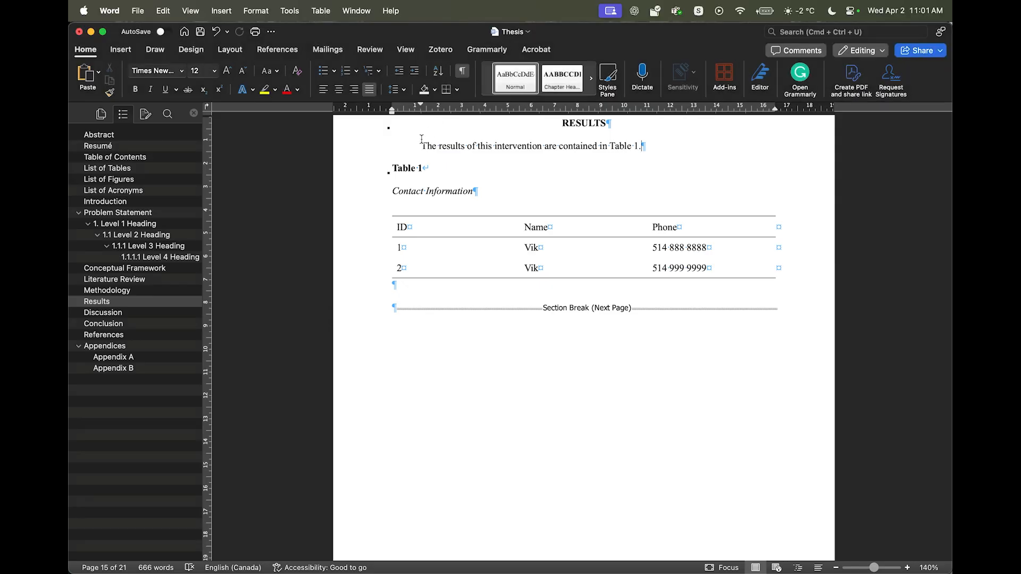
pyautogui.write('Lorem ipsum dolor sit amet consectetur adipiscing elit. Quisque faucibus ex sapien vitae pellentesque sem placerat. In id cursus mi pretium tellus duis convallis. Tempus leo eu aenean sed diam urna tempor. Pulvinar vivamus fringilla lacus nec metus bibendum egestas. Iaculis massa nisl malesuada lacinia integer nunc posuere. Ut hendrerit semper vel class aptent taciti sociosqu. Ad litora torquent per conubia nostra inceptos himenaeos.  Lorem ipsum dolor sit amet consectetur adipiscing elit. Quisque faucibus ex sapien vitae pellentesque sem placerat. In id cursus mi pretium tellus duis convallis. Tempus leo eu aenean sed diam urna tempor. Pulvinar vivamus fringilla lacus nec metus bibendum egestas. Iaculis massa nisl malesuada lacinia integer nunc posuere. Ut hendrerit semper vel class aptent taciti sociosqu. Ad litora torquent per conubia nostra inceptos himenaeos.')
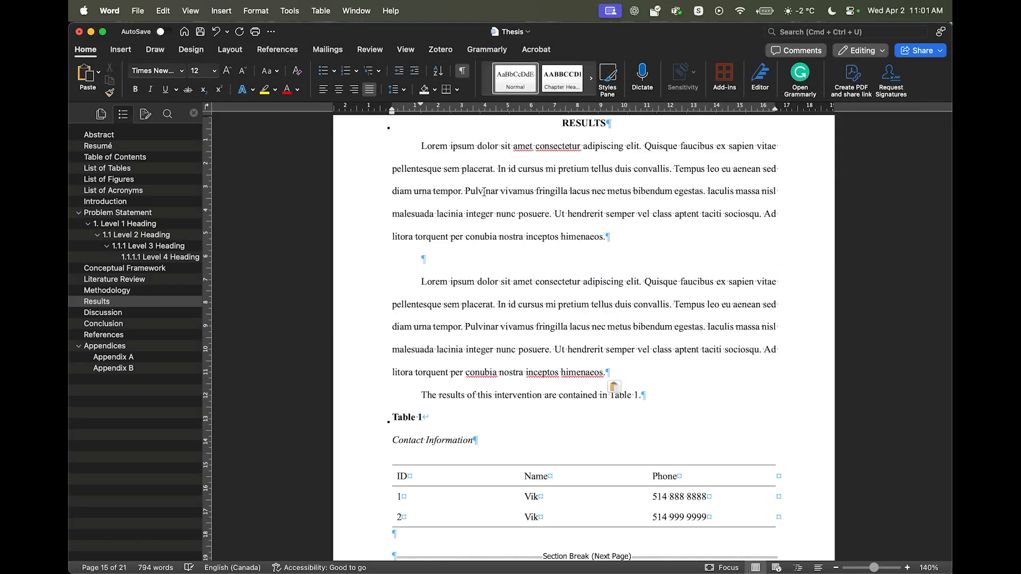
pyautogui.scroll(-3, 534, 288)
pyautogui.write('Lorem ipsum dolor sit amet consectetur adipiscing elit. Quisque faucibus ex sapien vitae pellentesque sem placerat. In id cursus mi pretium tellus duis convallis. Tempus leo eu aenean sed diam urna tempor. Pulvinar vivamus fringilla lacus nec metus bibendum egestas. Iaculis massa nisl malesuada lacinia integer nunc posuere. Ut hendrerit semper vel class aptent taciti sociosqu. Ad litora torquent per conubia nostra inceptos himenaeos.  Lorem ipsum dolor sit amet consectetur adipiscing elit. Quisque faucibus ex sapien vitae pellentesque sem placerat. In id cursus mi pretium tellus duis convallis. Tempus leo eu aenean sed diam urna tempor. Pulvinar vivamus fringilla lacus nec metus bibendum egestas. Iaculis massa nisl malesuada lacinia integer nunc posuere. Ut hendrerit semper vel class aptent taciti sociosqu. Ad litora torquent per conubia nostra inceptos himenaeos.')
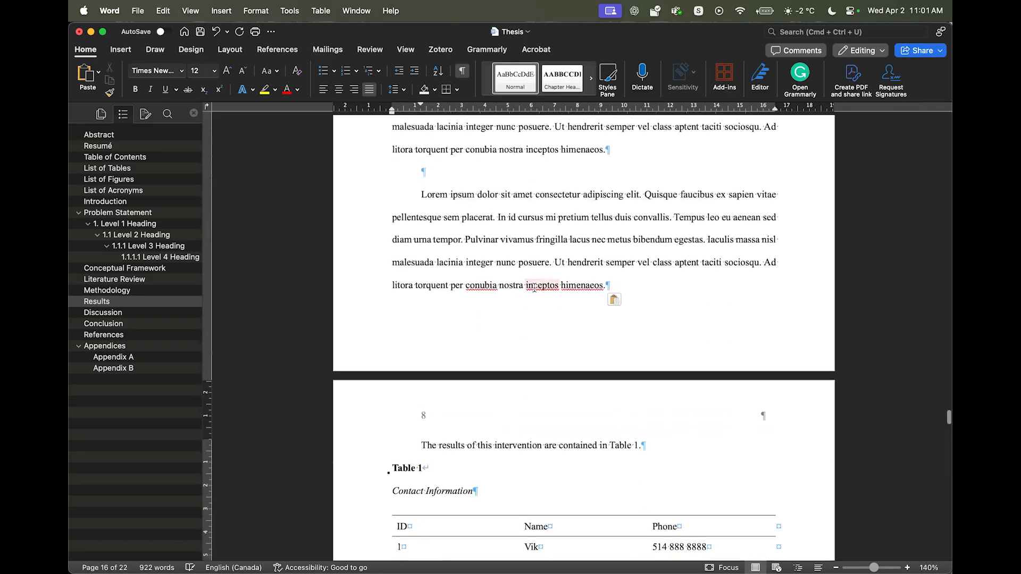
# Delete the last Lorem ipsum filler paragraph and append a copy of the preceding paragraph's final two sentences to that paragraph's end.
pyautogui.moveTo(631, 283); pyautogui.dragTo(464, 181)
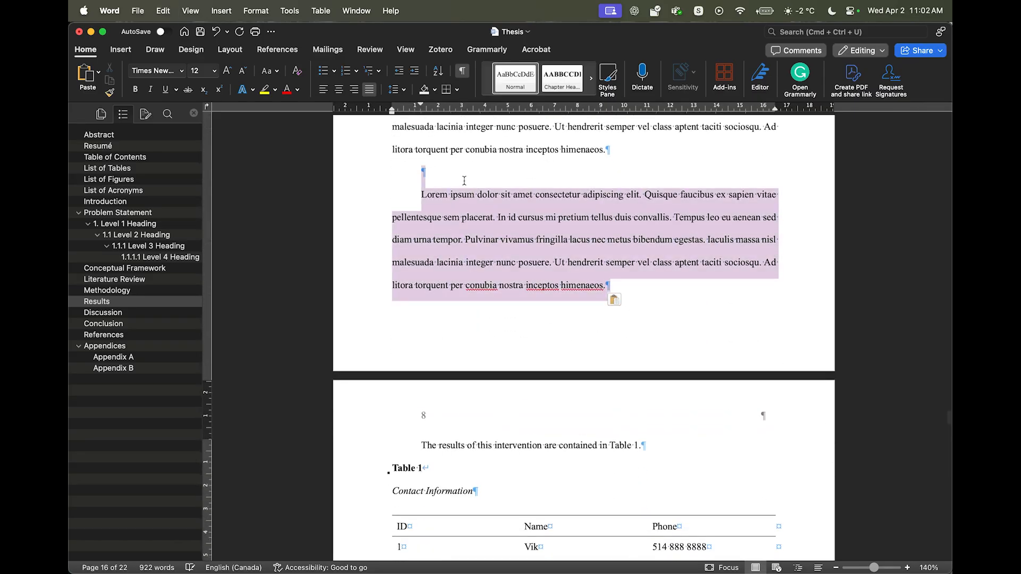
pyautogui.press('BackSpace')
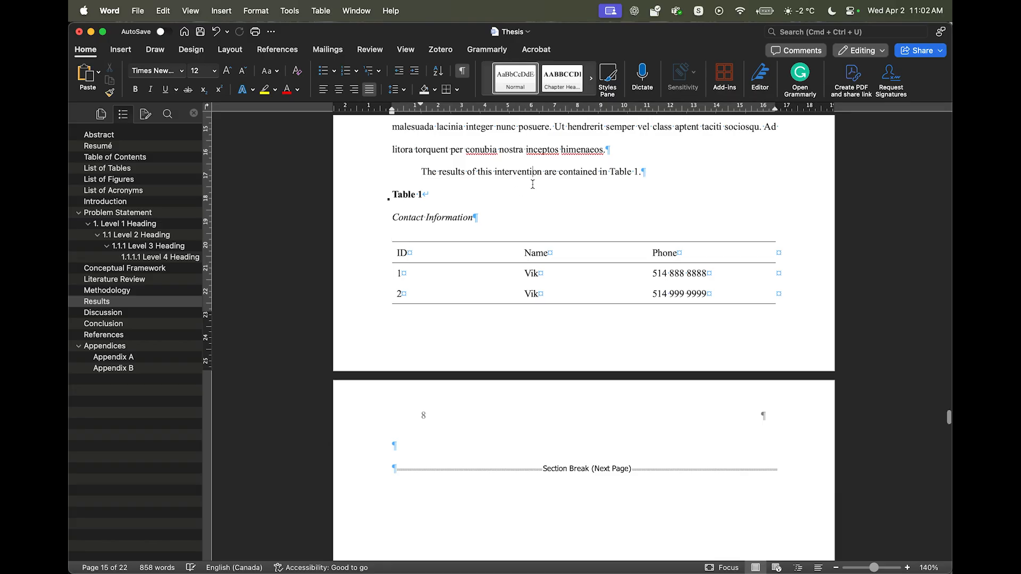
pyautogui.moveTo(621, 150); pyautogui.dragTo(566, 141)
pyautogui.press('super+c')
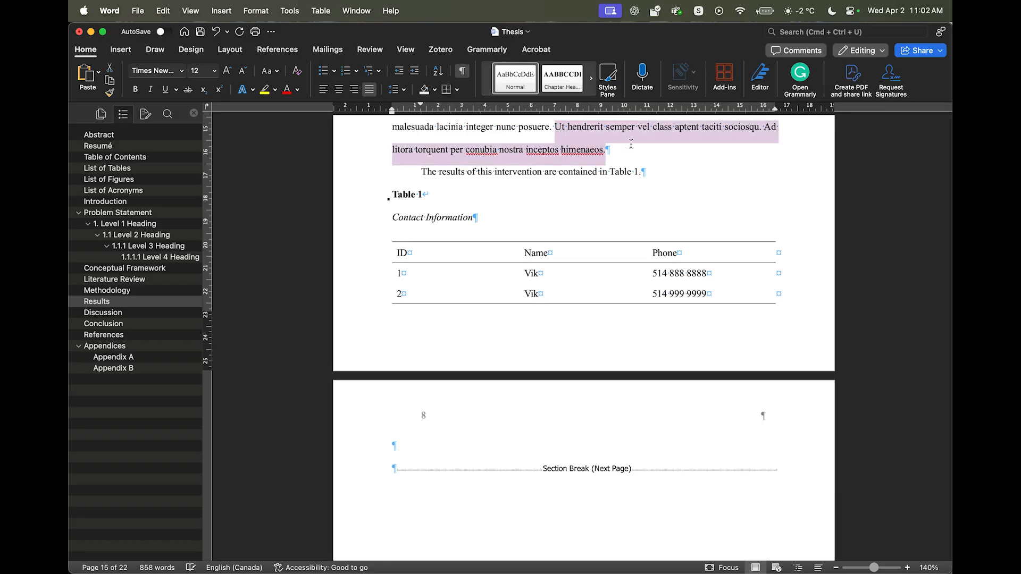
pyautogui.click(631, 144)
pyautogui.press('super+v')
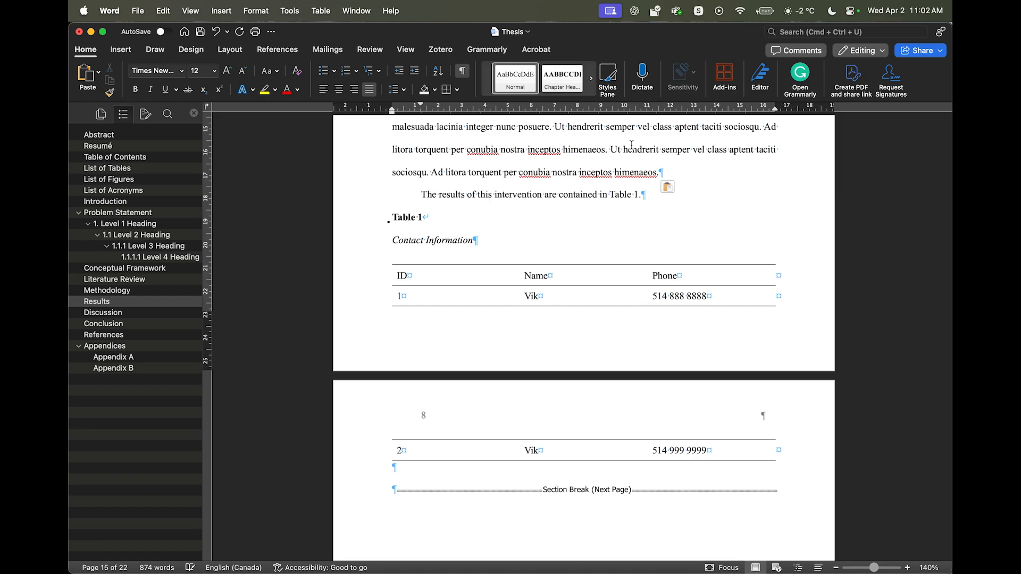
# Insert a page break directly after the sentence that mentions Table 1, so the whole table starts on the next page.
pyautogui.scroll(10, 698, 173)
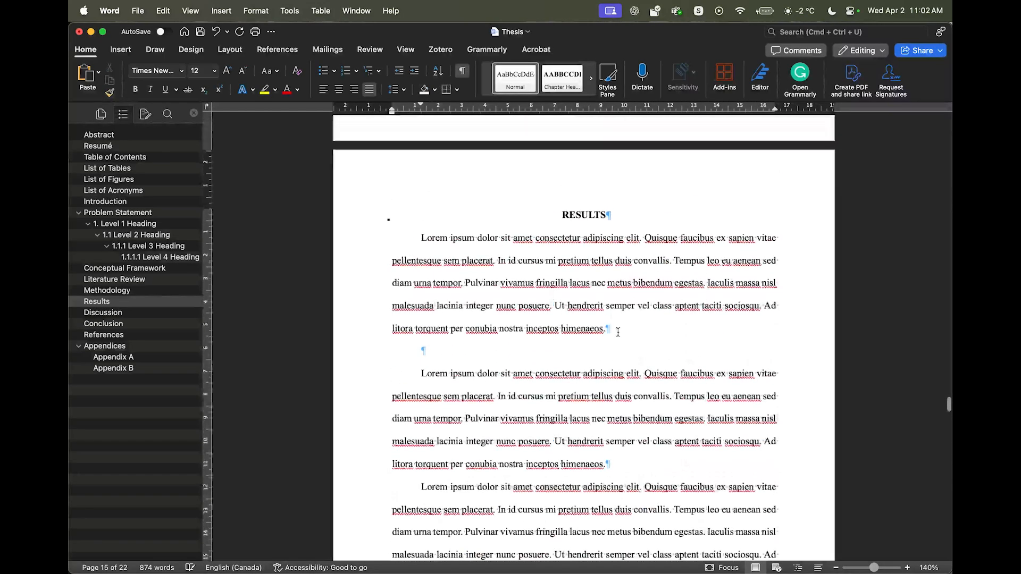
pyautogui.scroll(5, 617, 340)
pyautogui.scroll(-2, 627, 239)
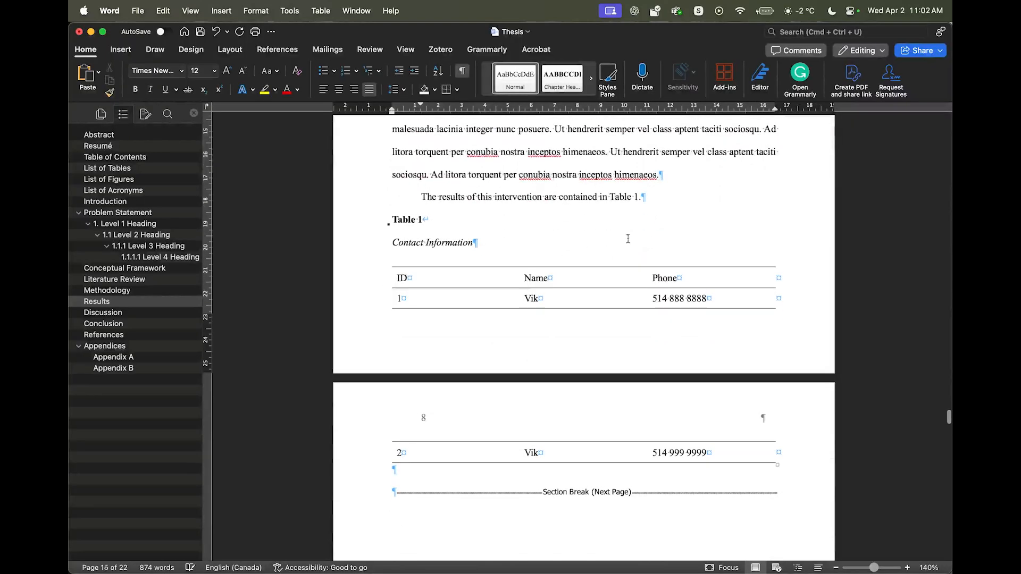
pyautogui.moveTo(422, 197); pyautogui.dragTo(619, 196)
pyautogui.scroll(-2, 532, 194)
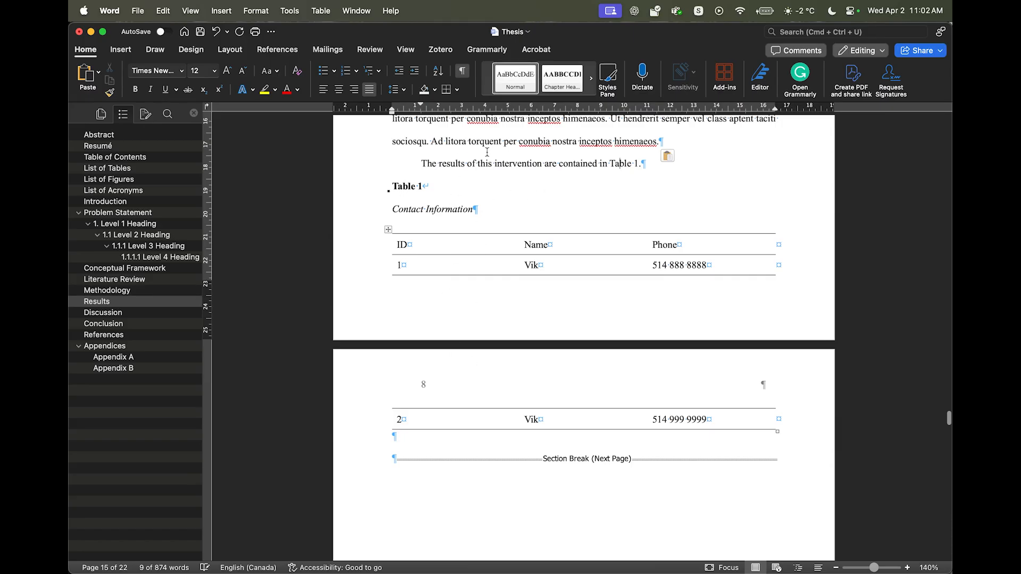
pyautogui.click(654, 198)
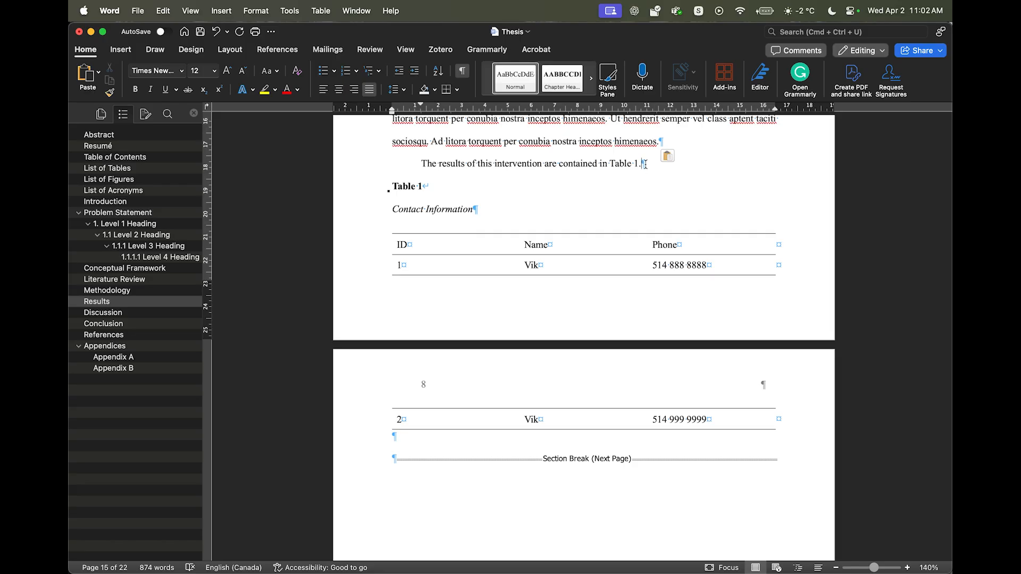
pyautogui.click(236, 51)
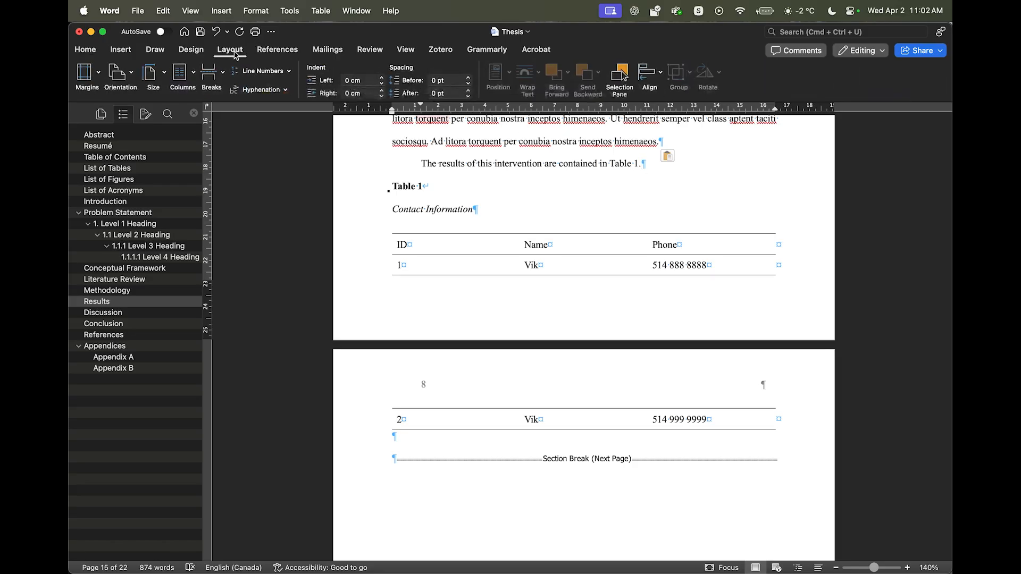
pyautogui.click(215, 74)
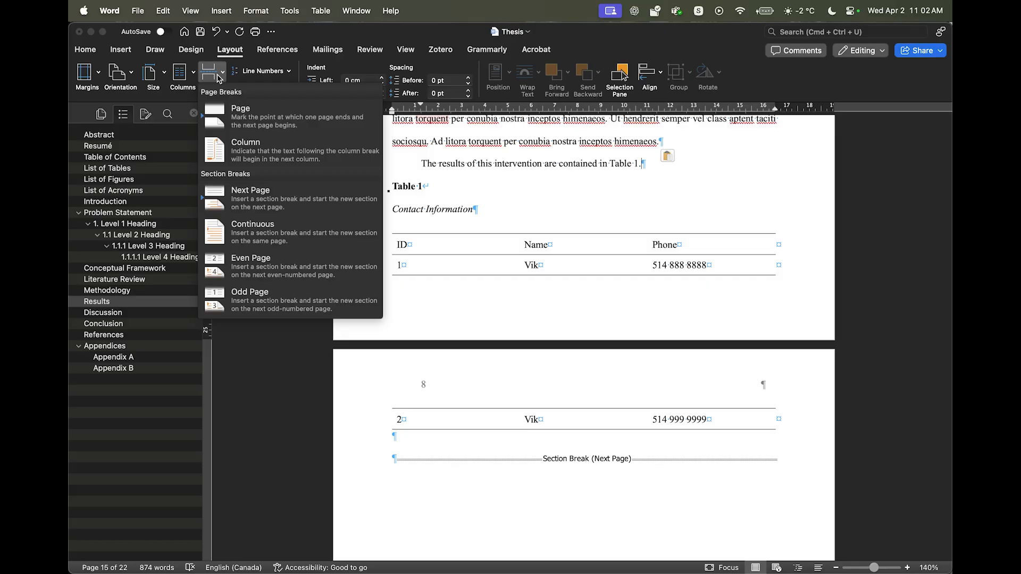
pyautogui.click(259, 115)
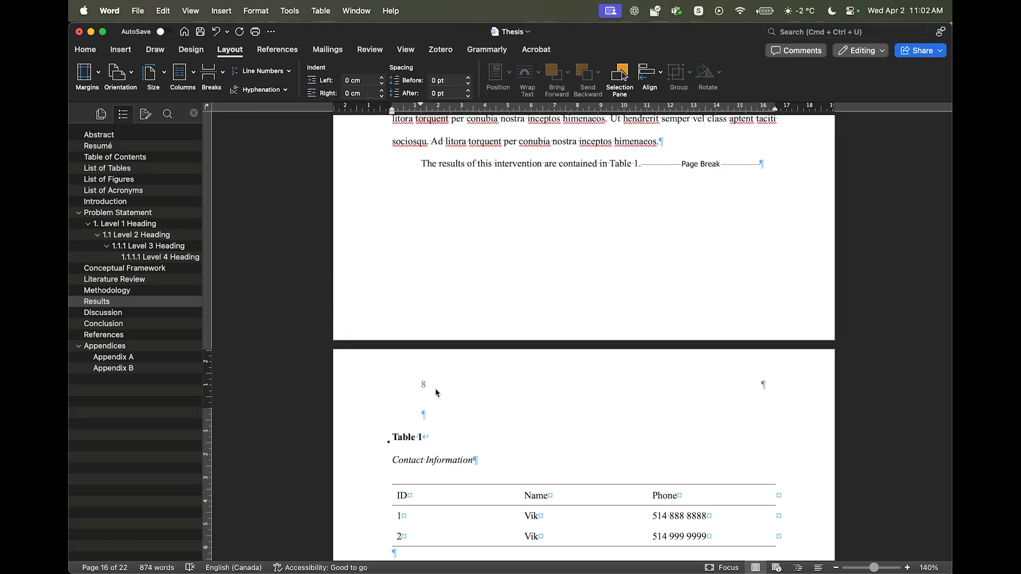
# Remove the empty paragraph above the Table 1 caption at the start of the new page.
pyautogui.scroll(-3, 435, 393)
pyautogui.scroll(-1, 452, 330)
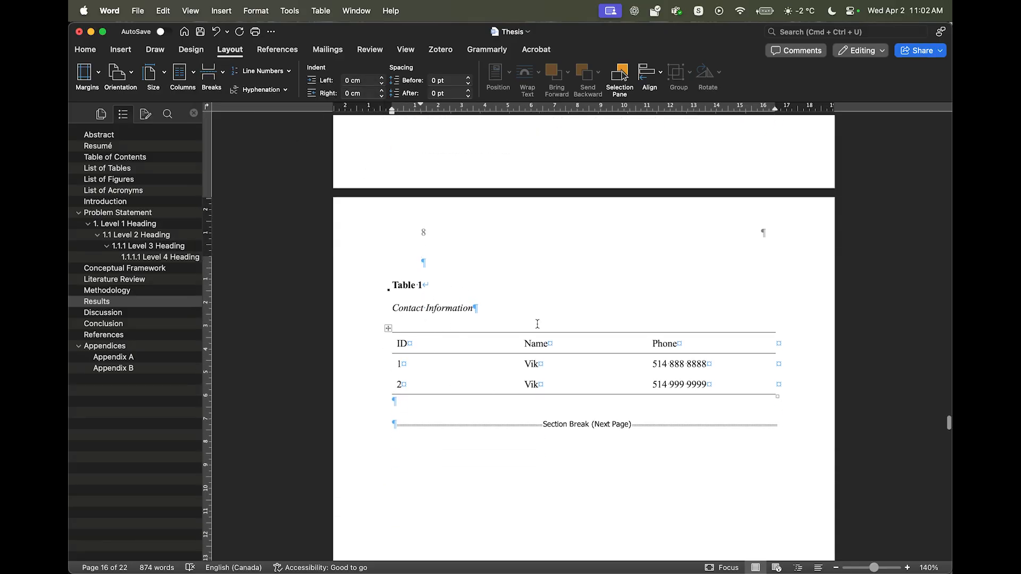
pyautogui.scroll(3, 538, 324)
pyautogui.scroll(-1, 487, 291)
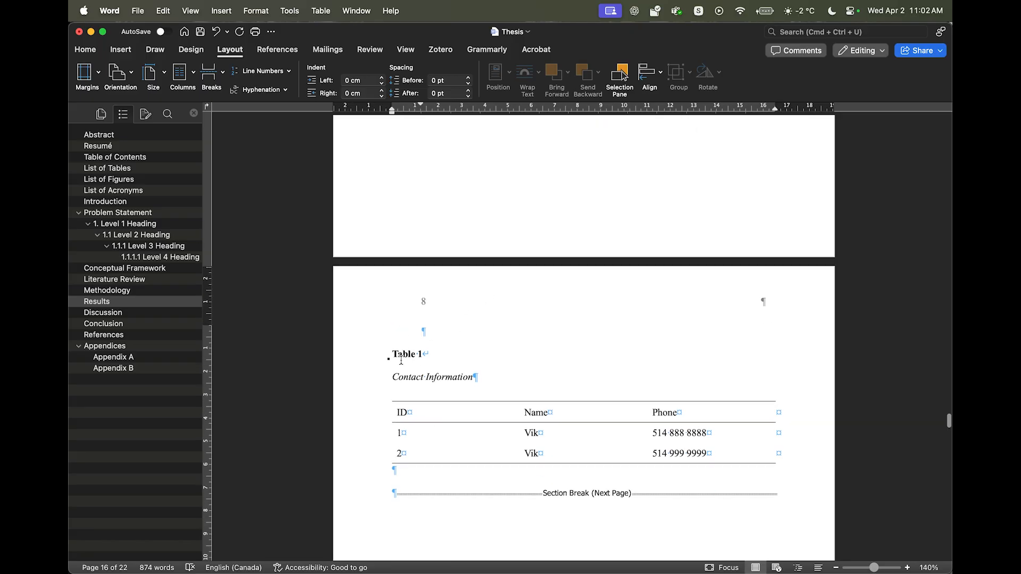
pyautogui.press('BackSpace')
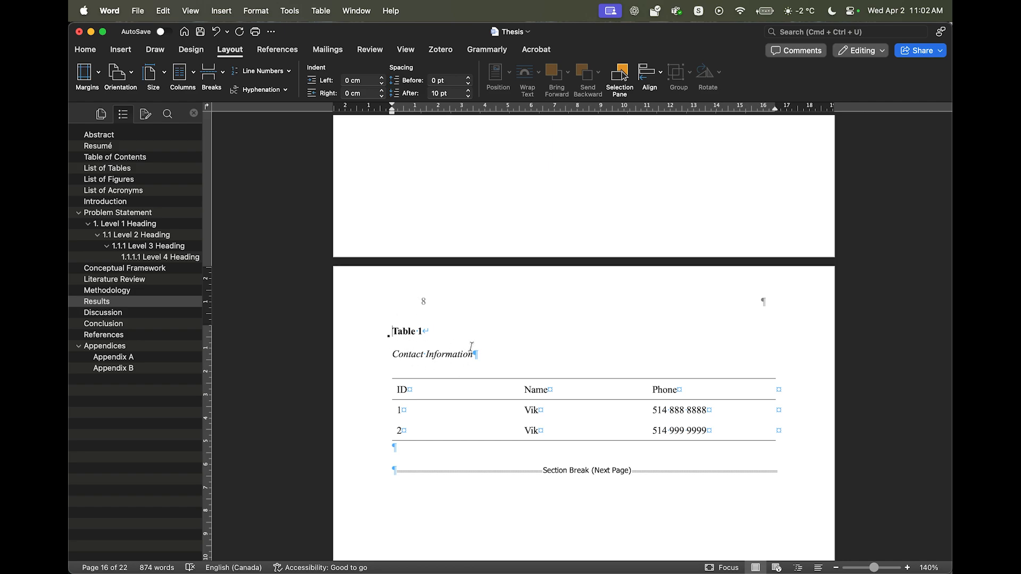
# Replace the plain text "Table 1" in the Results sentence with a hyperlinked cross-reference to the Contact Information table, using only label and number.
pyautogui.scroll(5, 463, 338)
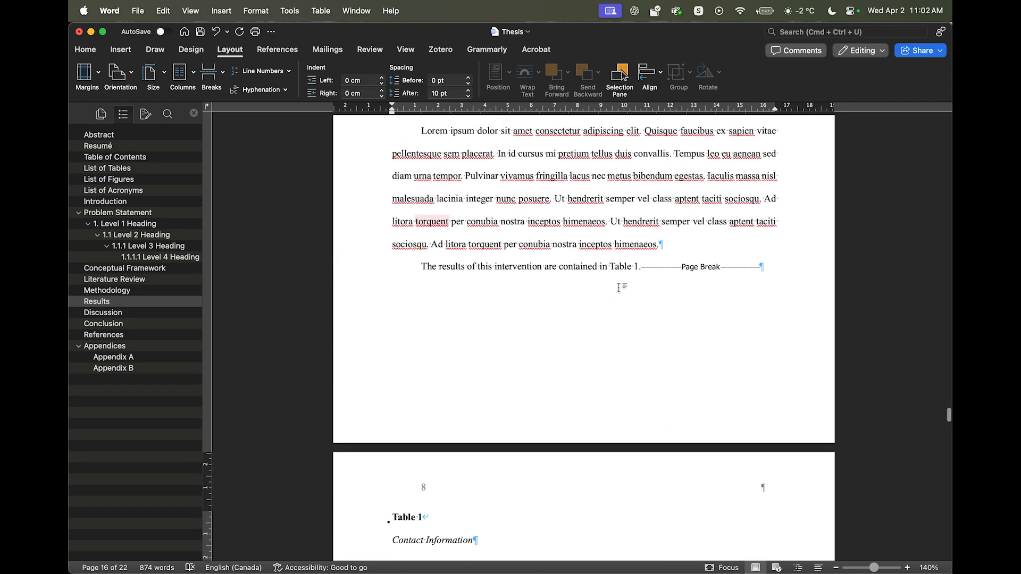
pyautogui.click(610, 266)
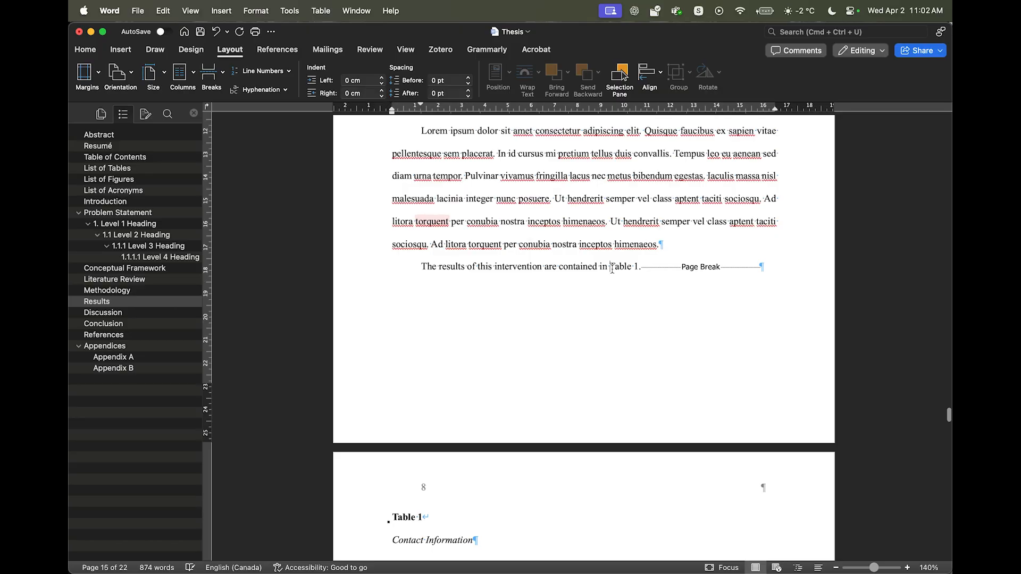
pyautogui.click(266, 49)
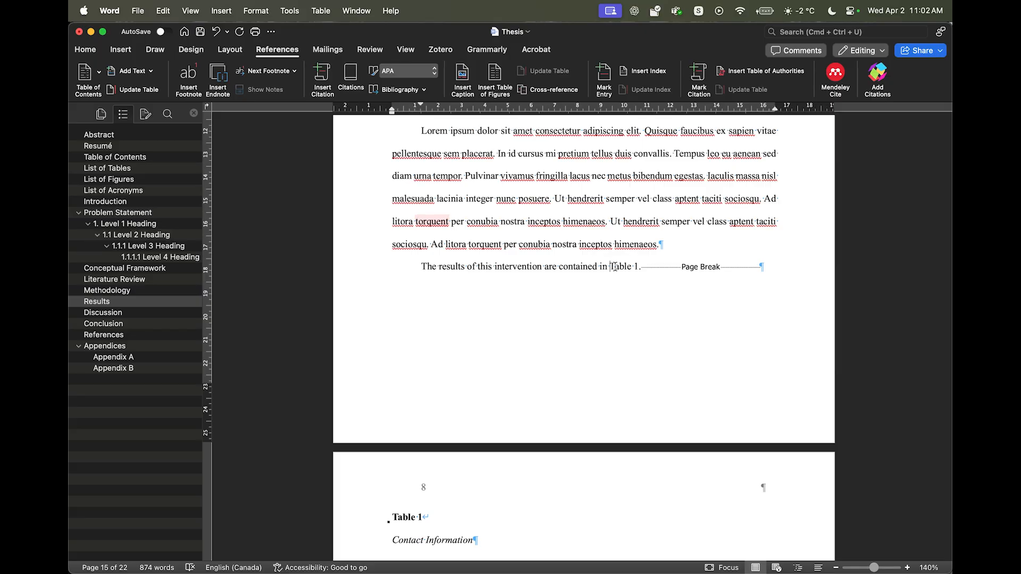
pyautogui.moveTo(610, 266); pyautogui.dragTo(640, 267)
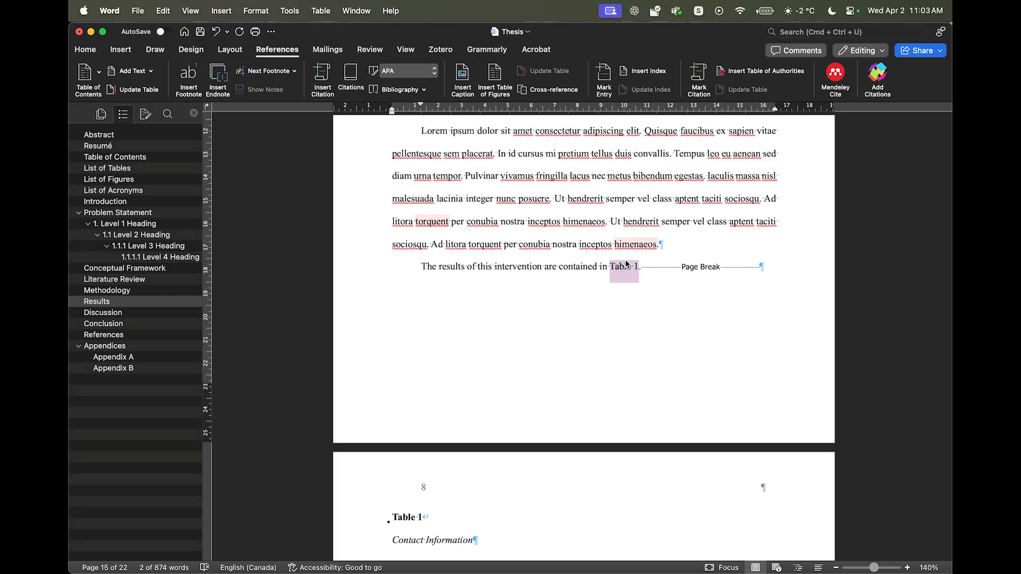
pyautogui.click(548, 89)
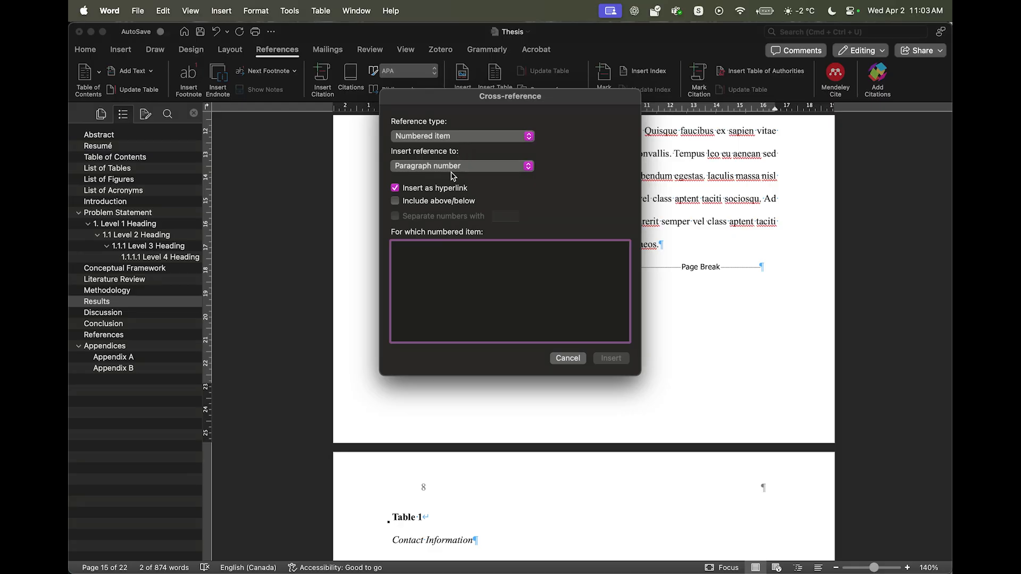
pyautogui.click(463, 138)
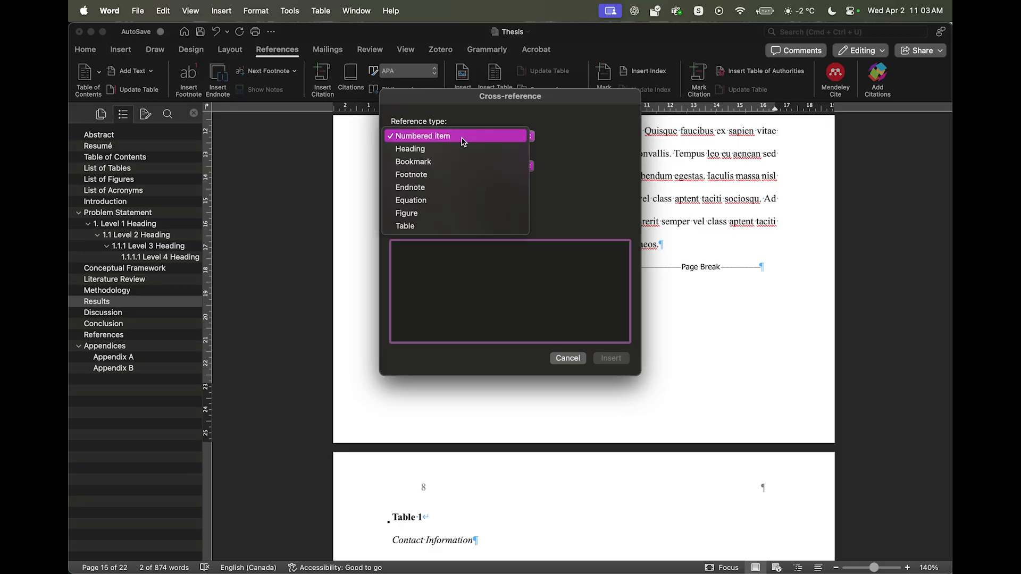
pyautogui.click(428, 227)
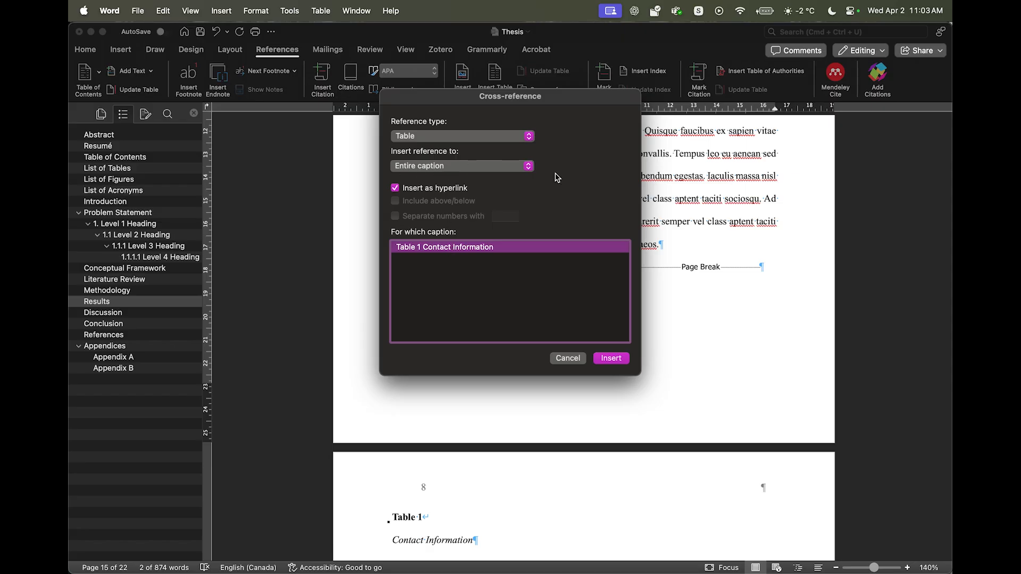
pyautogui.click(468, 167)
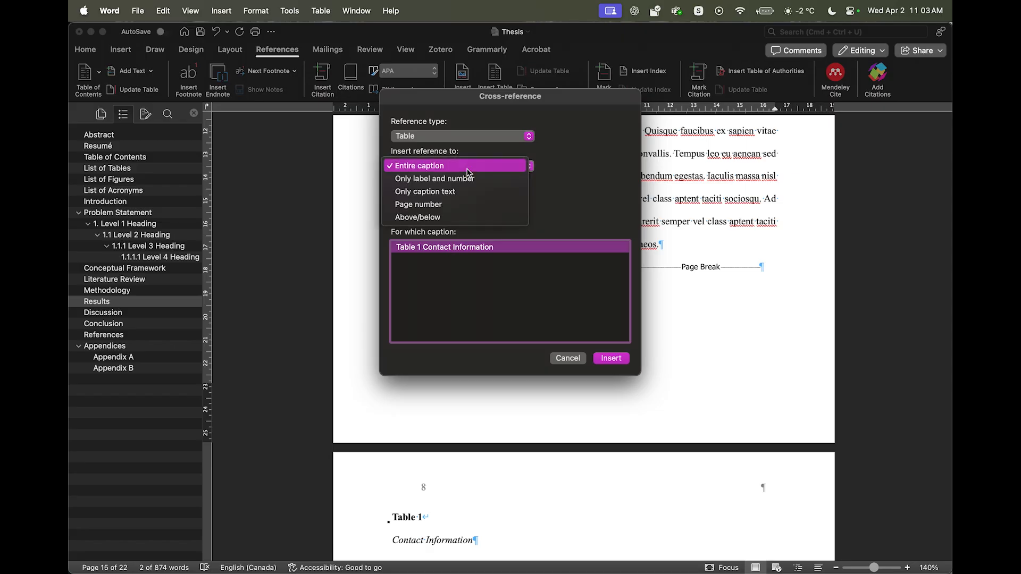
pyautogui.click(428, 181)
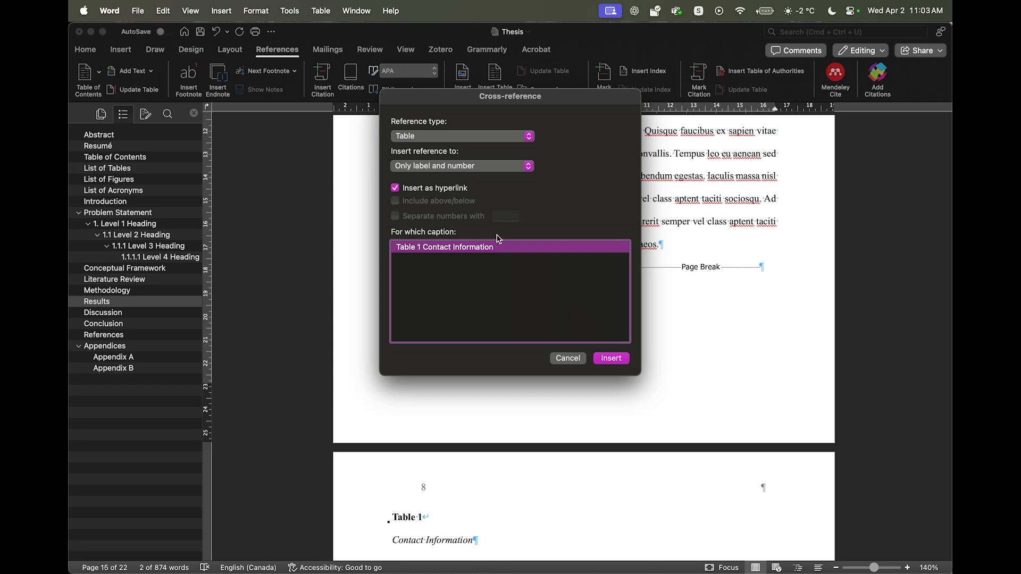
pyautogui.click(604, 360)
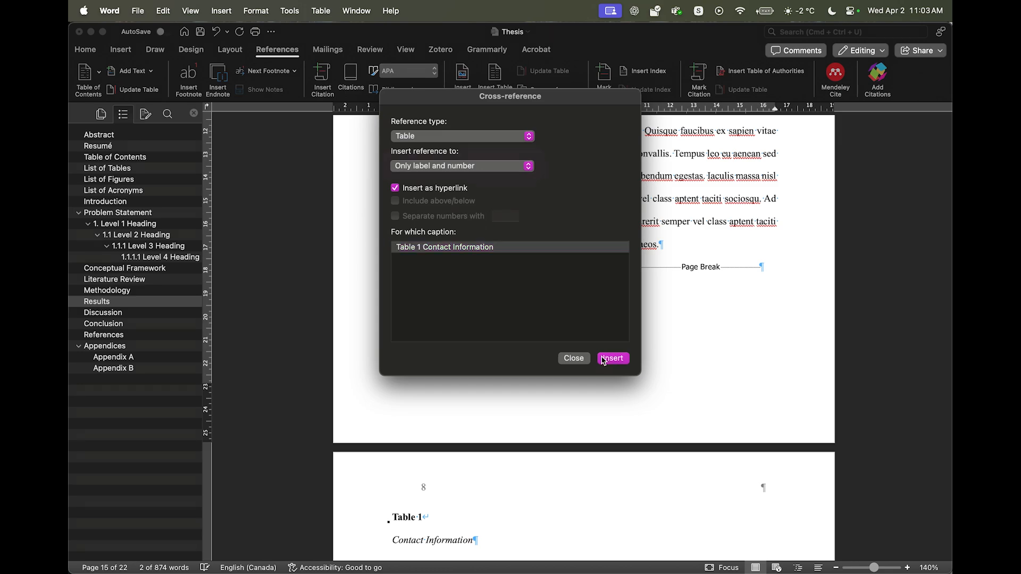
pyautogui.click(574, 358)
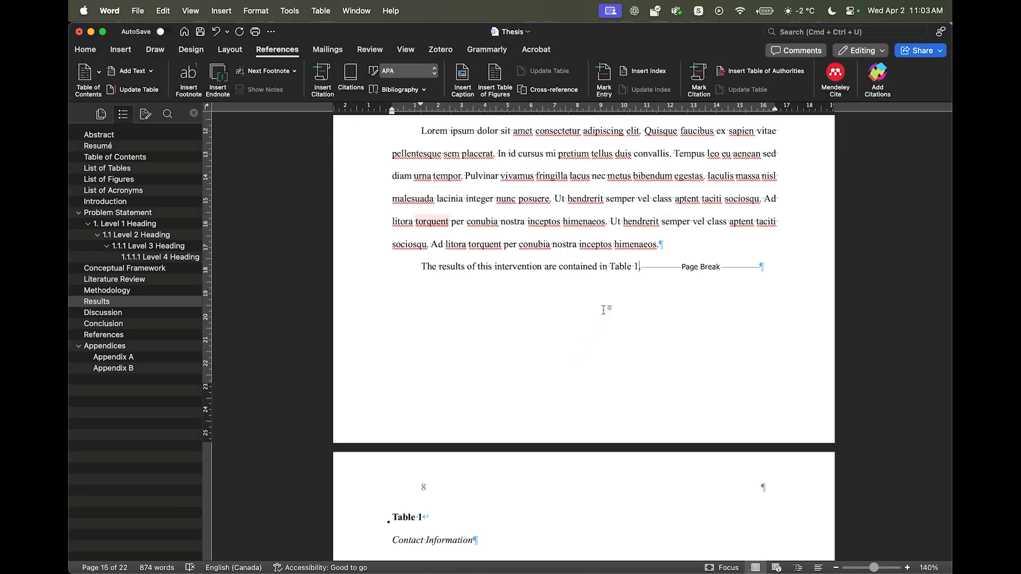
pyautogui.write('.')
# Follow the Table 1 cross-reference in the Results sentence to check that it jumps to the table caption.
pyautogui.scroll(-4, 605, 305)
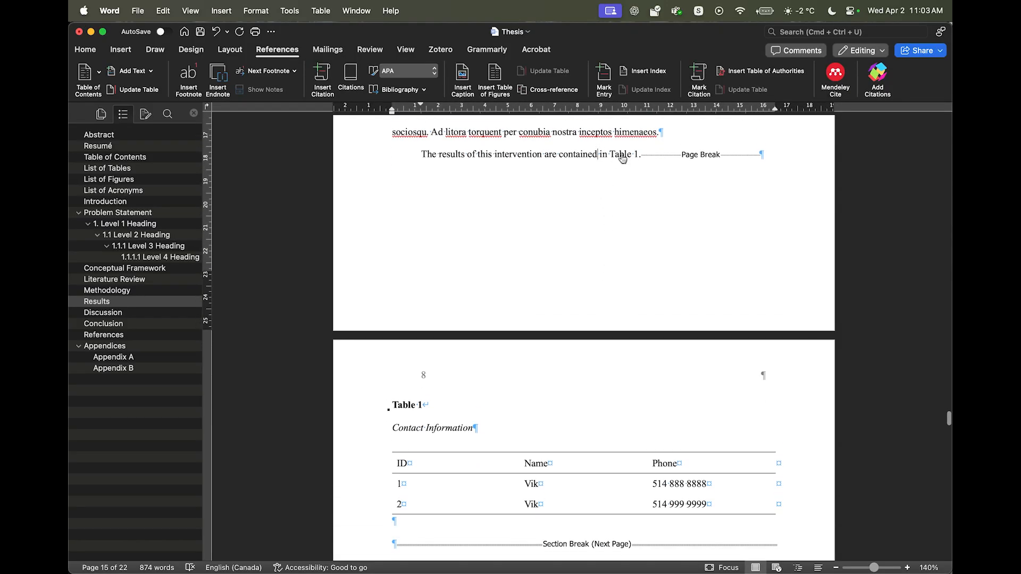
pyautogui.click(620, 154)
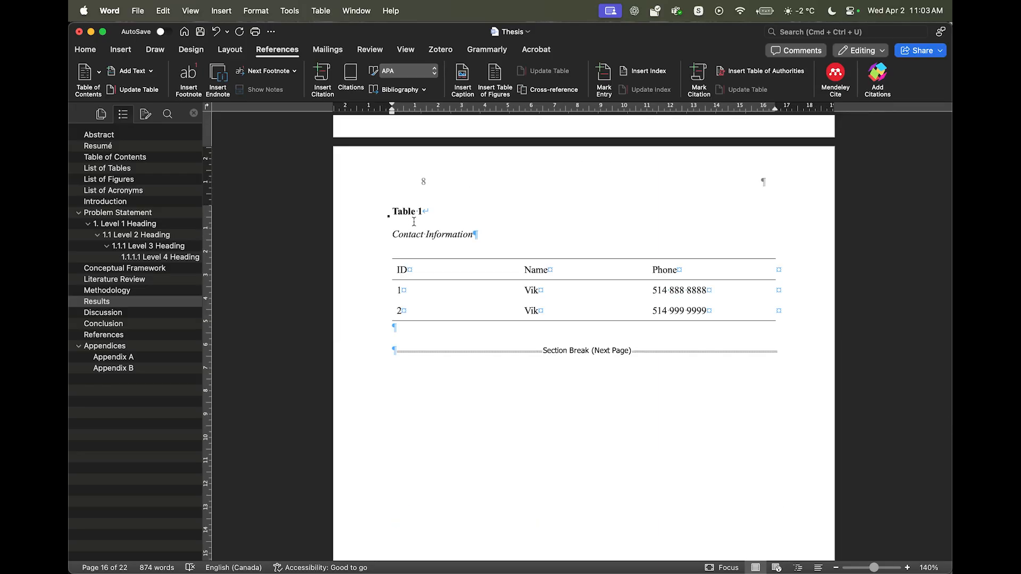
pyautogui.scroll(3, 560, 276)
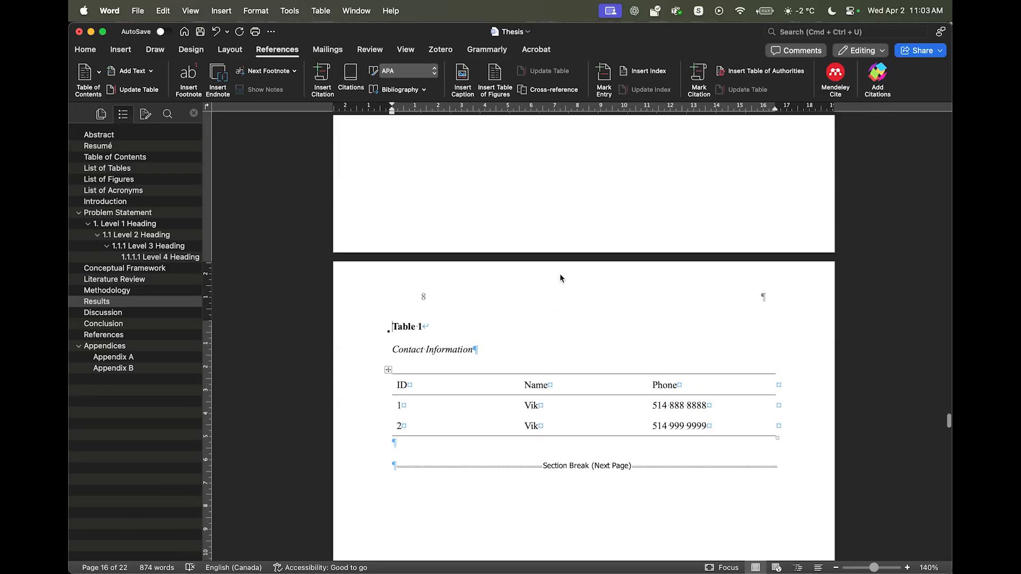
pyautogui.scroll(3, 560, 277)
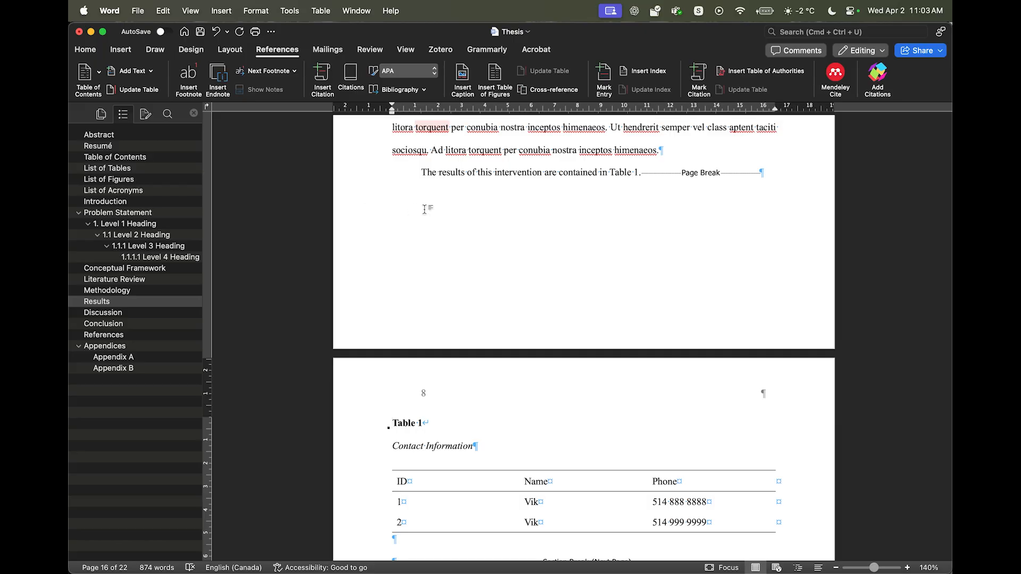
pyautogui.click(619, 176)
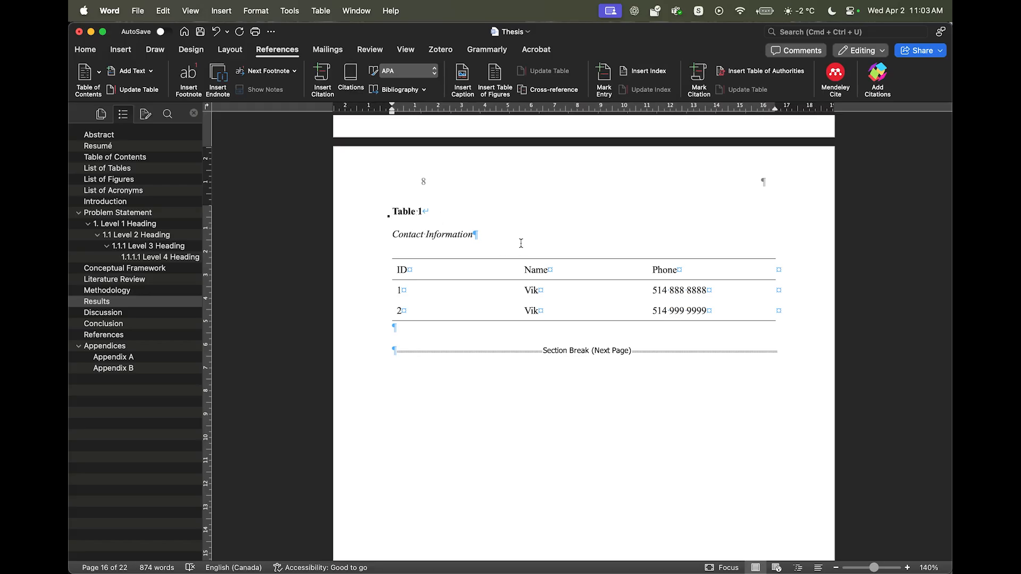
# Write "This is a great figure and I'm going to display it below in Figure 1." below the table, followed by an empty paragraph.
pyautogui.click(444, 336)
pyautogui.press('Return')
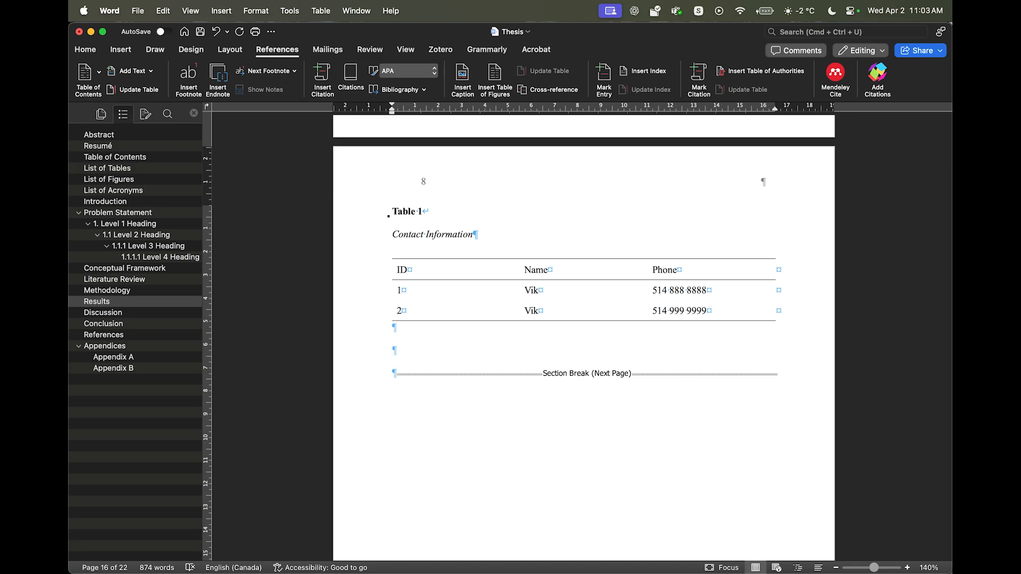
pyautogui.write('This is a great figure and ')
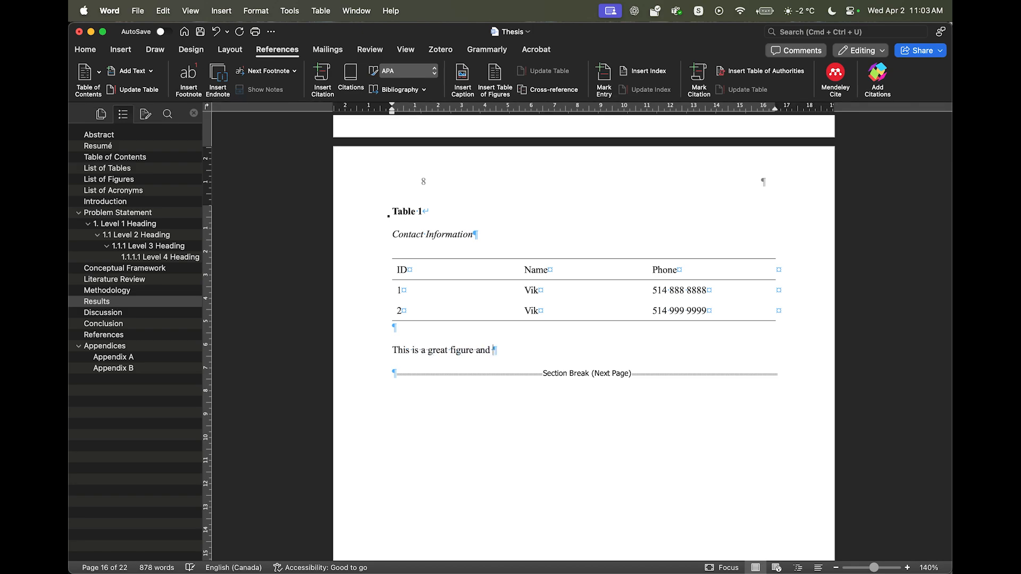
pyautogui.write("I'm going to ")
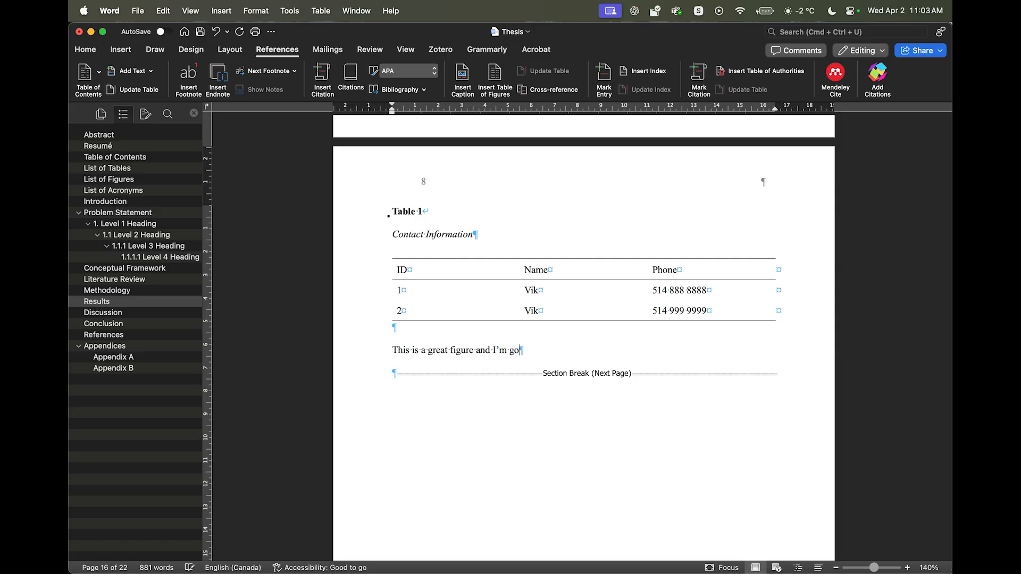
pyautogui.write('display it below in Figur')
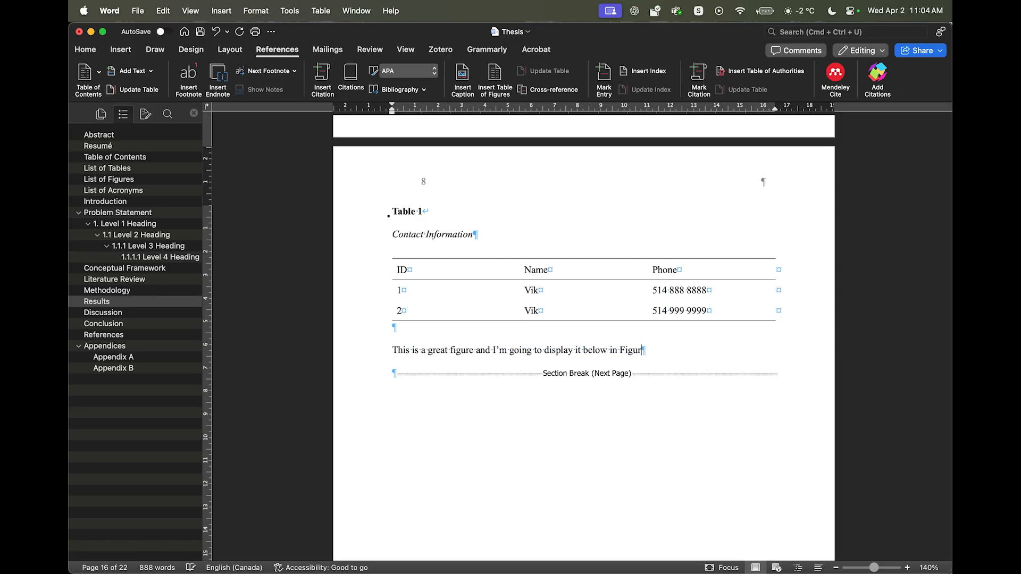
pyautogui.write('e 1.')
pyautogui.press('Return')
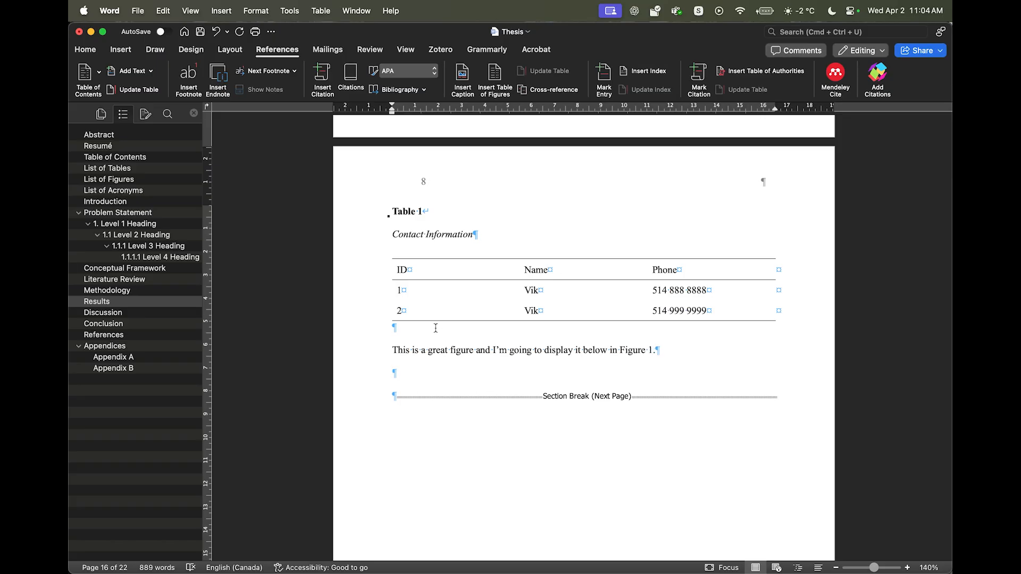
# Capture a screenshot of the document's heading outline in the sidebar and paste it below the figure sentence.
pyautogui.press('super+shift+4')
pyautogui.moveTo(79, 117); pyautogui.dragTo(198, 375)
pyautogui.press('super+v')
pyautogui.scroll(-1, 470, 375)
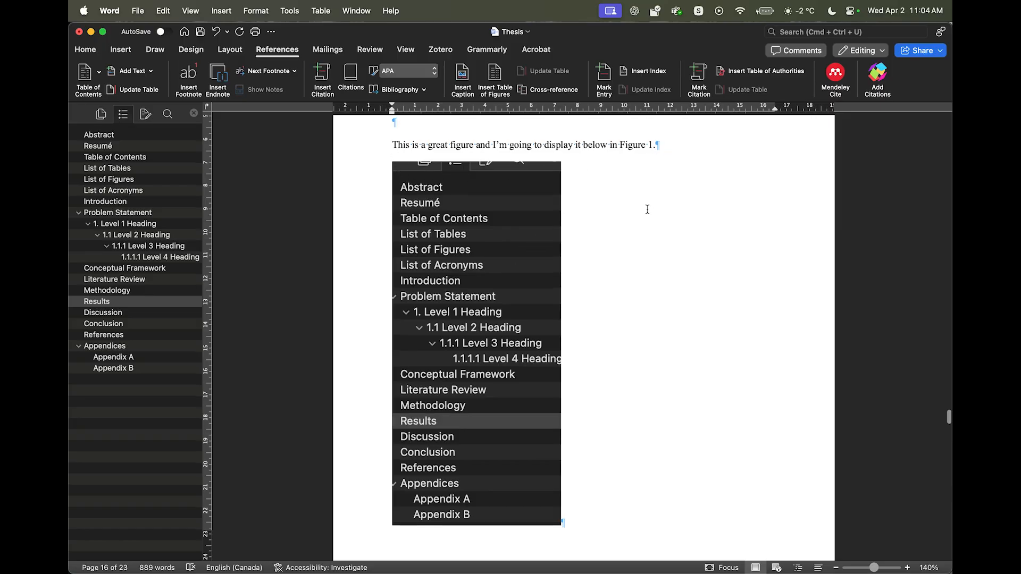
pyautogui.scroll(5, 646, 209)
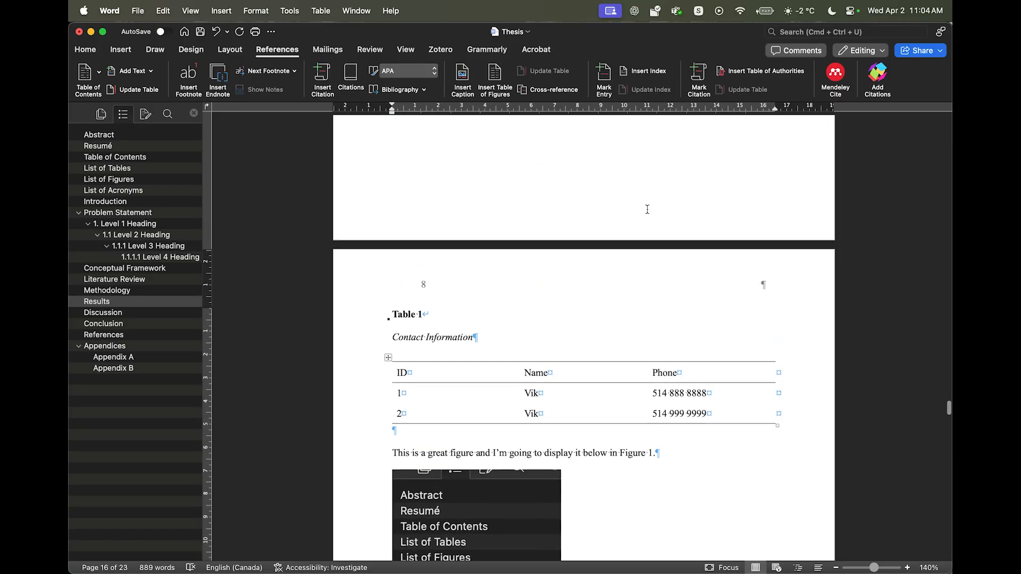
# Add an empty paragraph between the figure sentence and the pasted outline image.
pyautogui.click(415, 317)
pyautogui.scroll(-2, 455, 331)
pyautogui.click(701, 305)
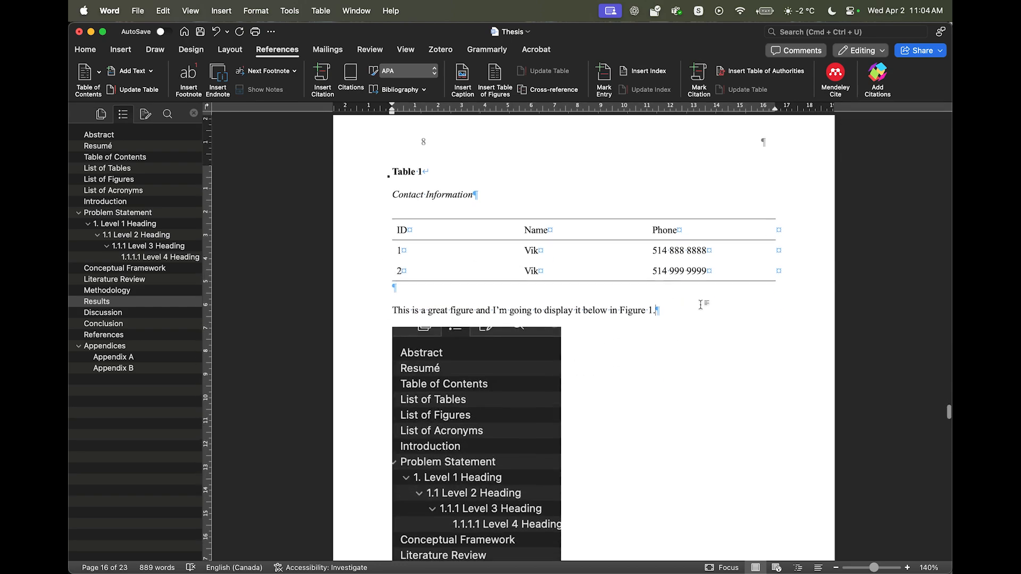
pyautogui.press('Return')
pyautogui.scroll(-3, 640, 346)
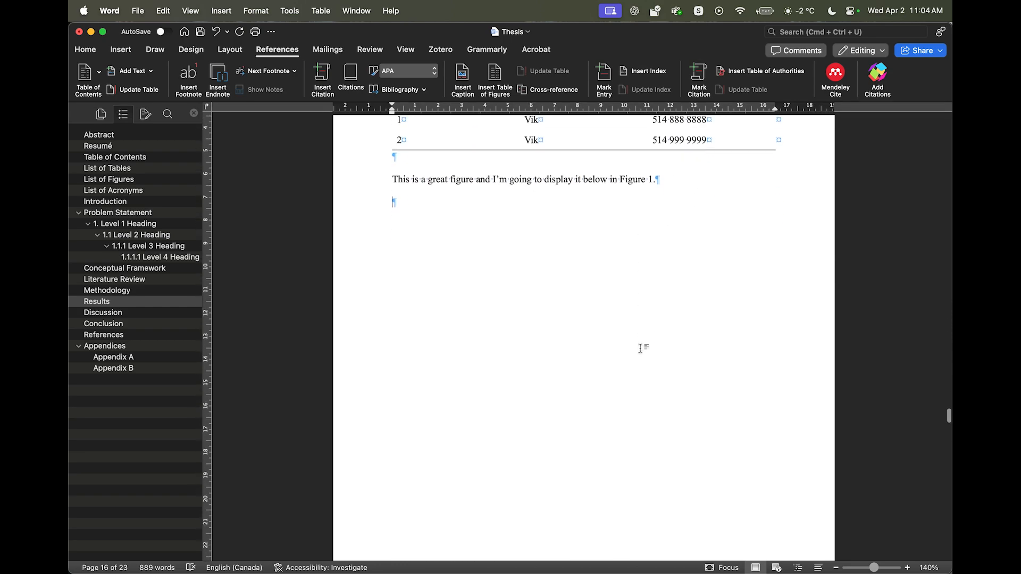
pyautogui.write('Figure 1')
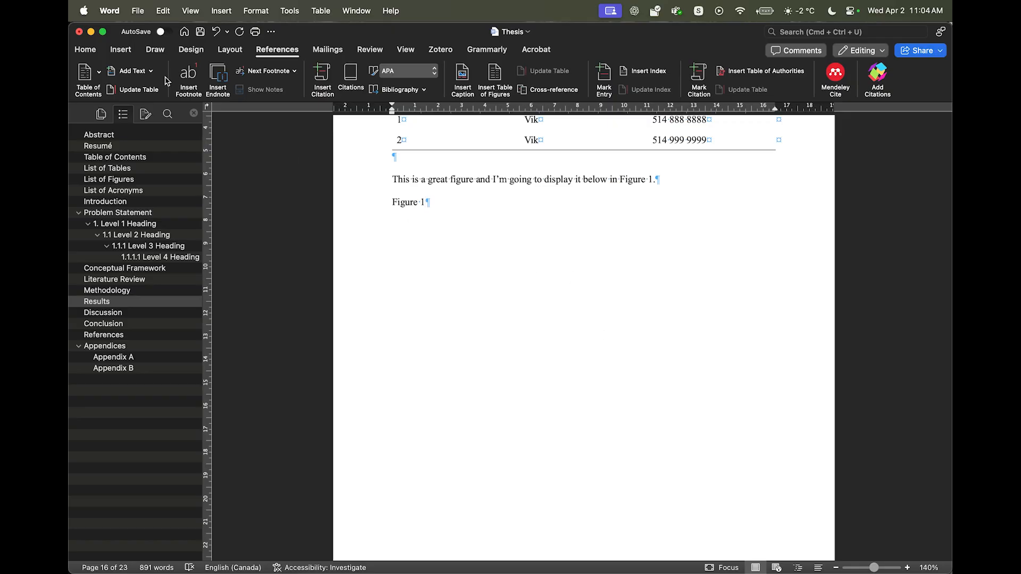
pyautogui.click(88, 52)
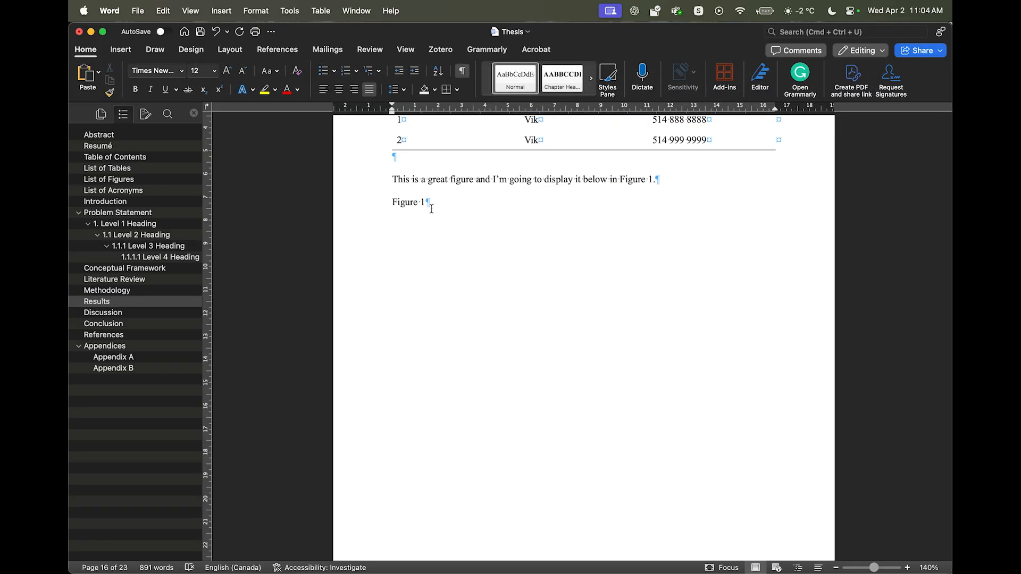
pyautogui.press('BackSpace')
pyautogui.press('BackSpace')
pyautogui.press('BackSpace')
pyautogui.press('BackSpace')
pyautogui.press('BackSpace')
pyautogui.press('BackSpace')
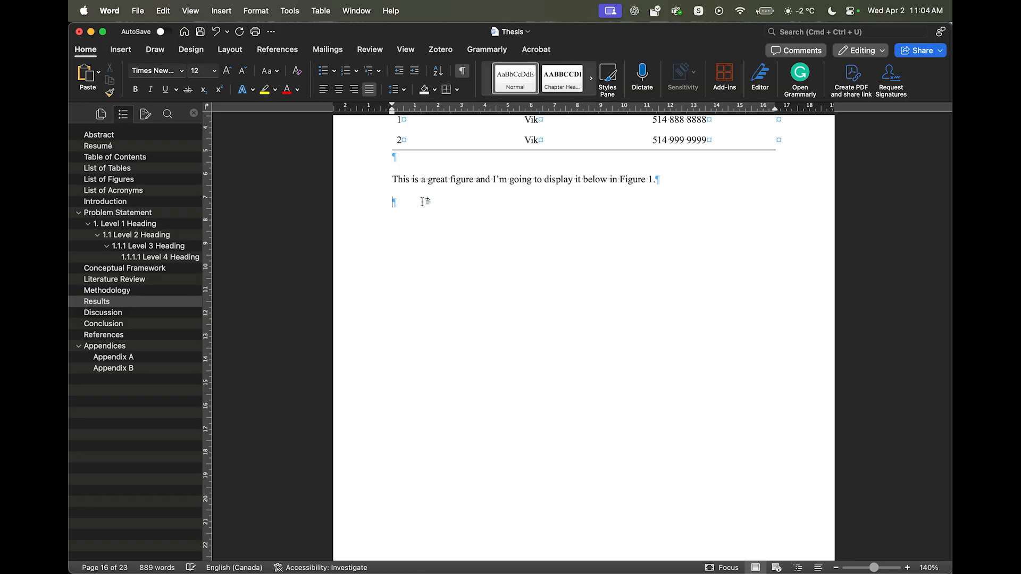
pyautogui.press('BackSpace')
# Insert a caption with the label Figure in the empty paragraph above the outline image.
pyautogui.click(288, 50)
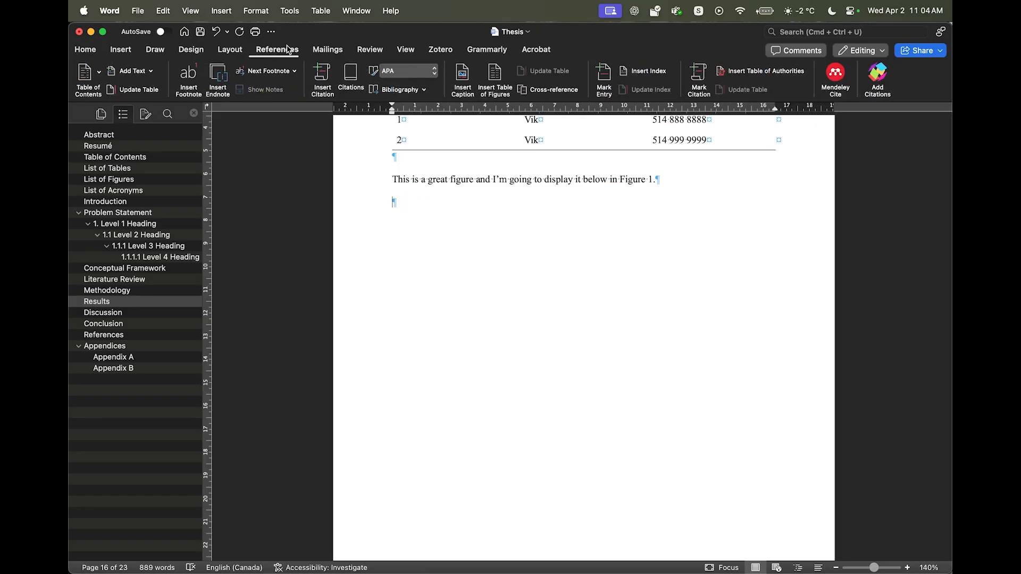
pyautogui.click(463, 77)
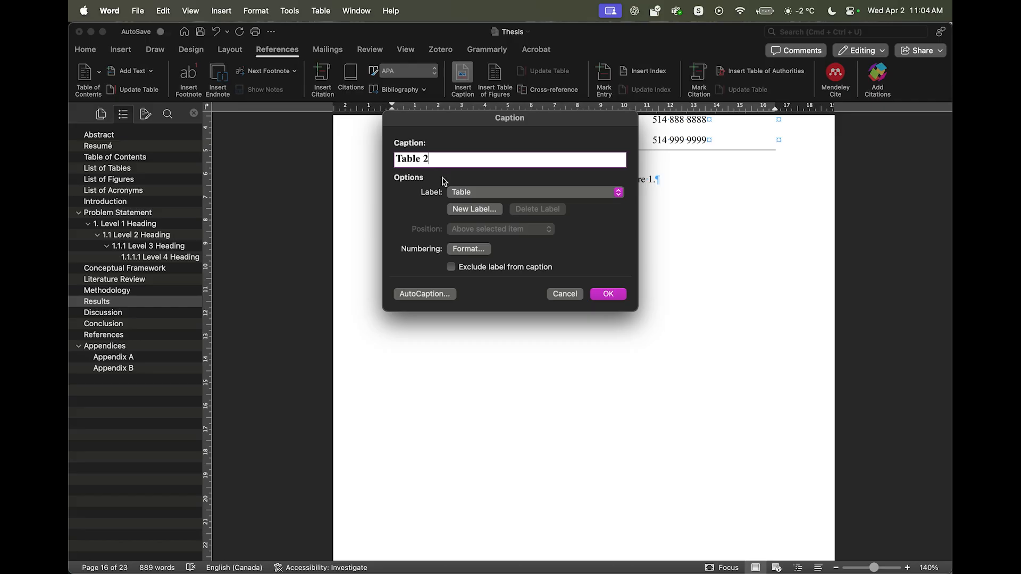
pyautogui.click(461, 192)
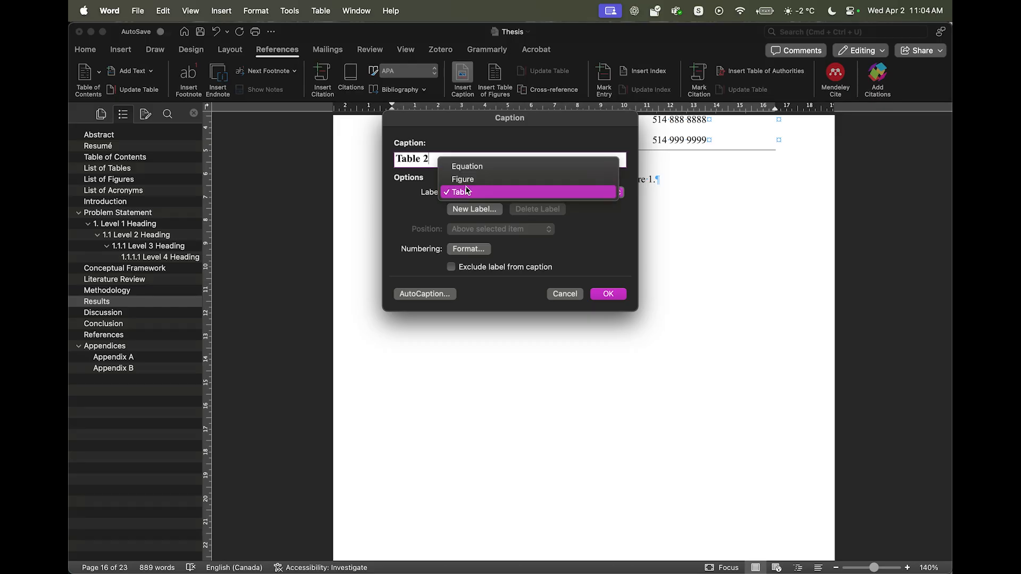
pyautogui.click(472, 181)
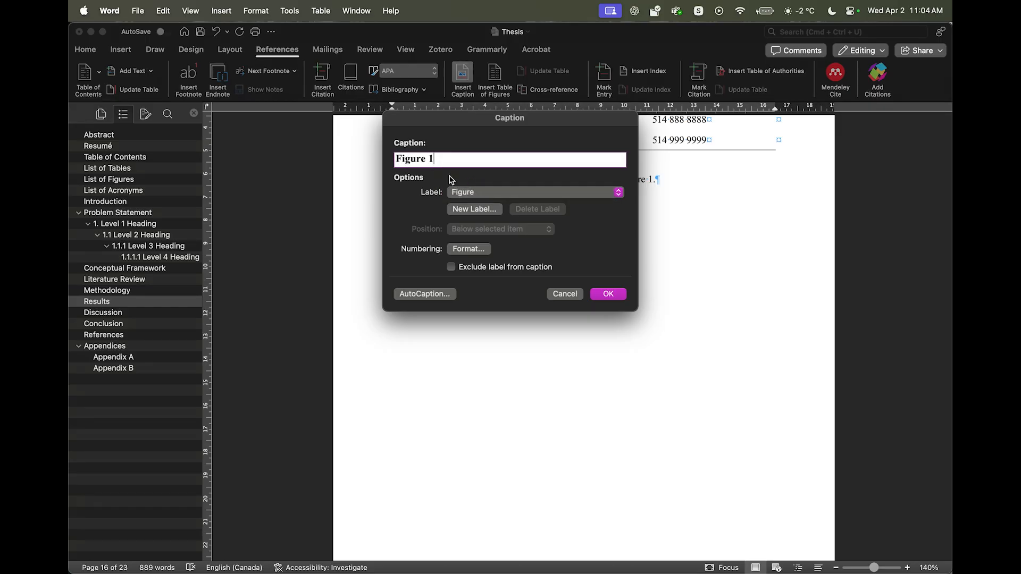
pyautogui.click(607, 294)
# Add the title "The Word Outliner View" on a new line within the Figure 1 caption, using a line break.
pyautogui.scroll(-5, 534, 276)
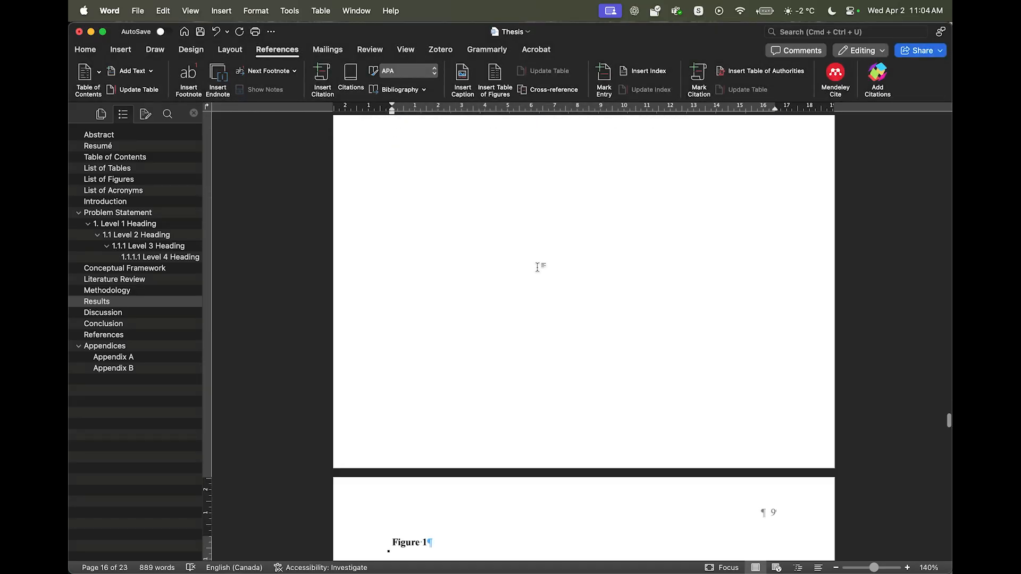
pyautogui.scroll(-2, 537, 267)
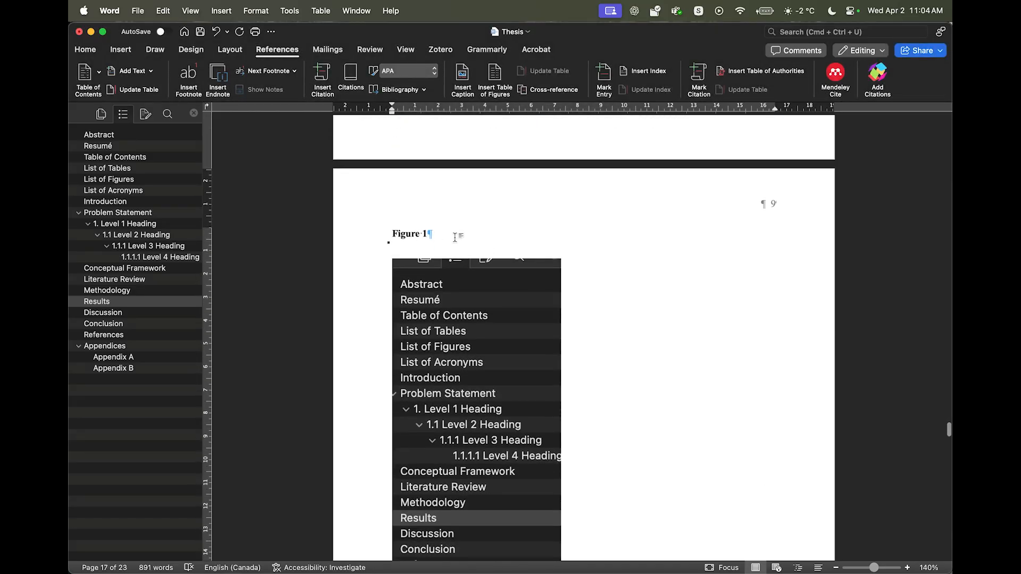
pyautogui.press('Return')
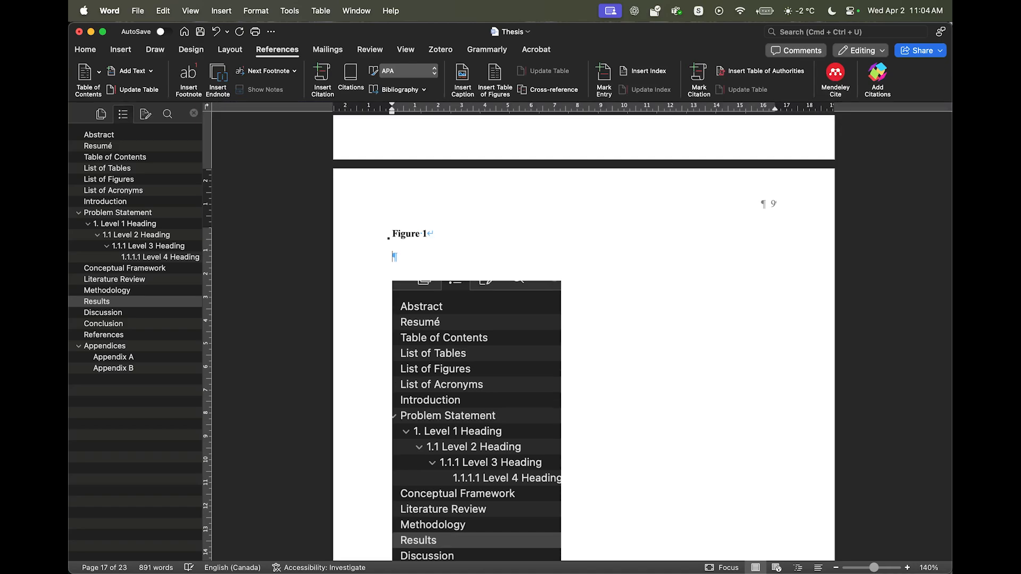
pyautogui.write('The')
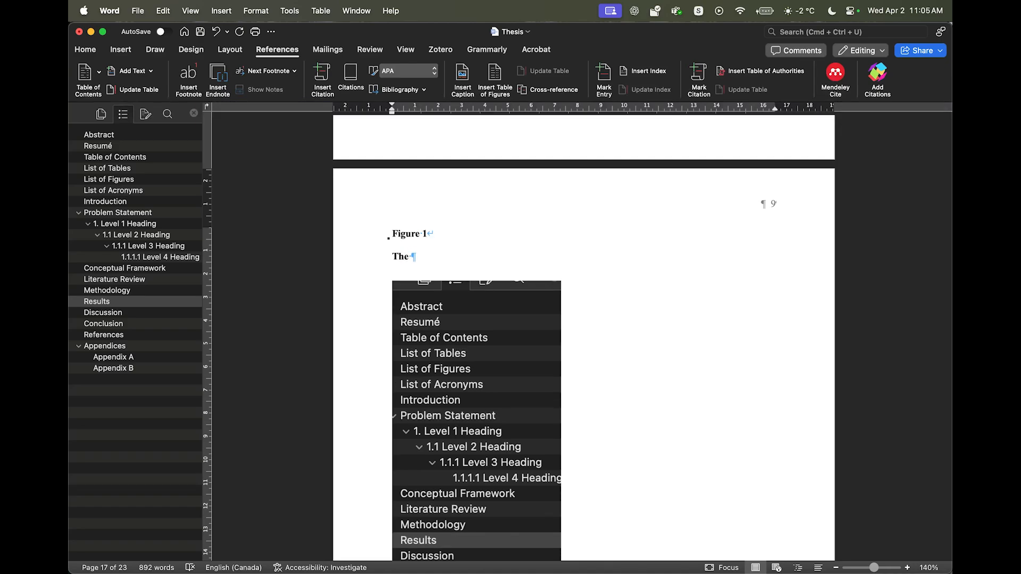
pyautogui.write(' Word Outliner View')
pyautogui.scroll(-2, 433, 239)
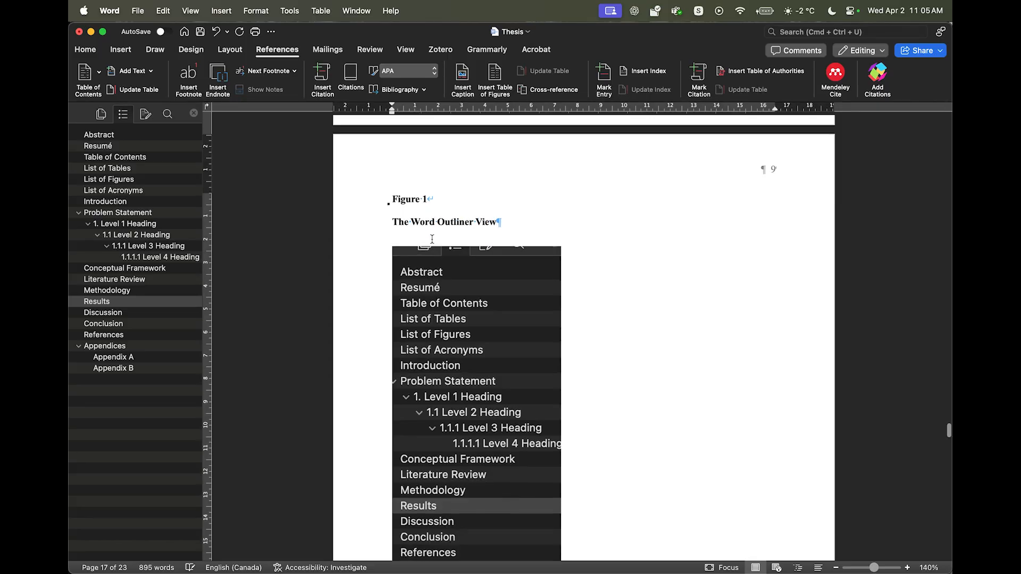
# Remove bold from the figure title "The Word Outliner View" and italicize it, leaving the Figure 1 label bold.
pyautogui.tripleClick(399, 217)
pyautogui.click(84, 49)
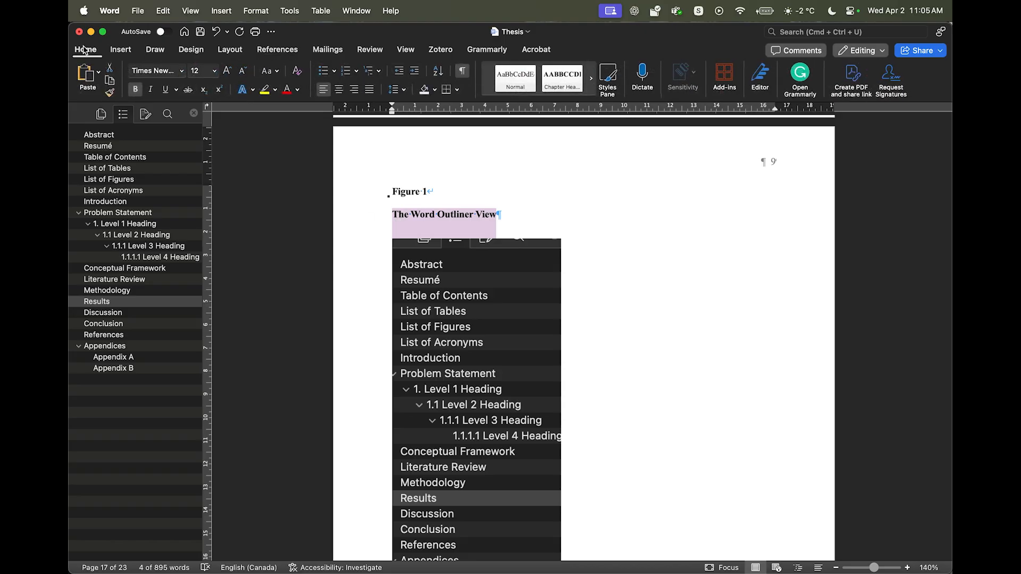
pyautogui.click(135, 90)
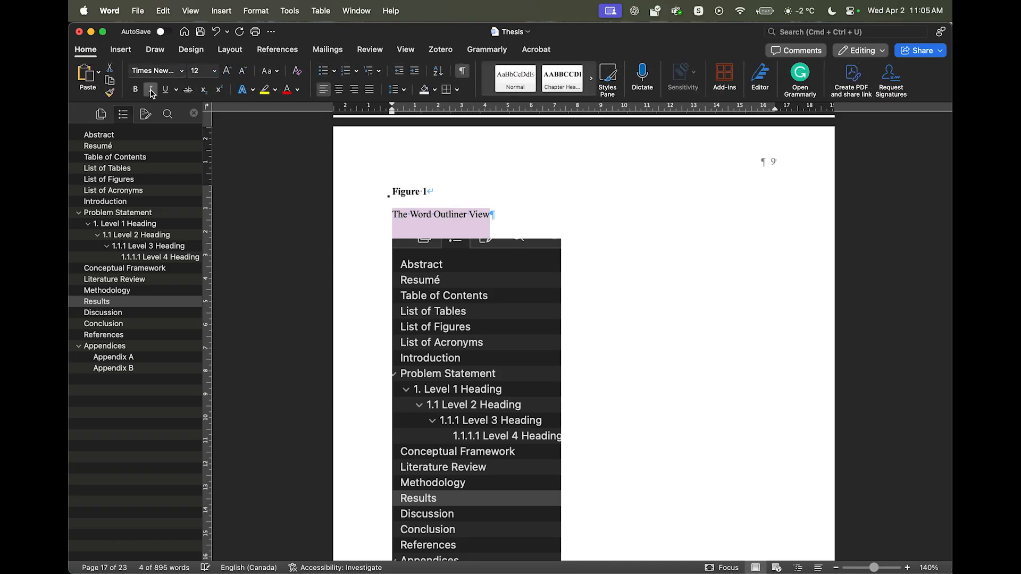
pyautogui.click(151, 90)
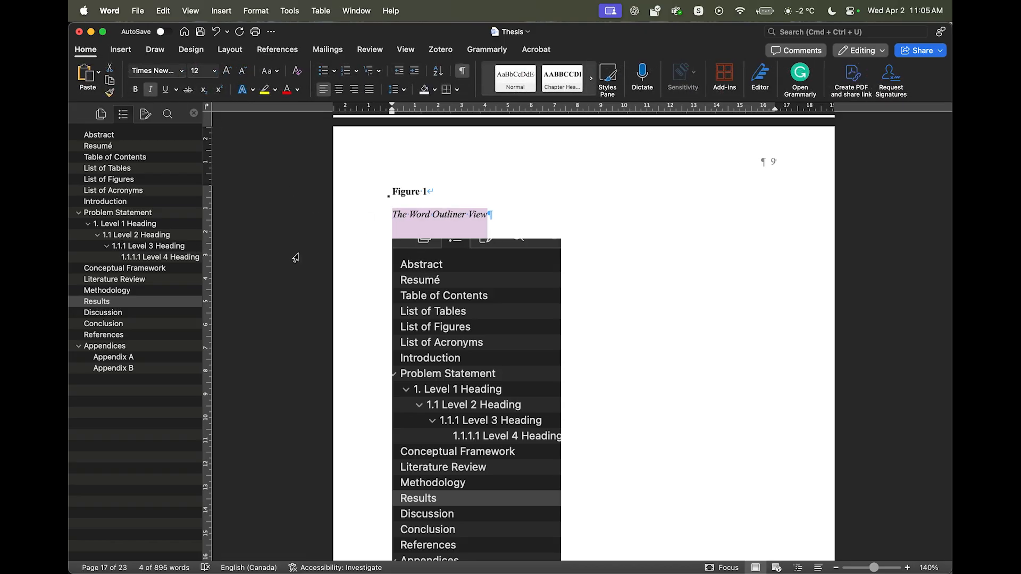
pyautogui.click(405, 192)
pyautogui.click(424, 192)
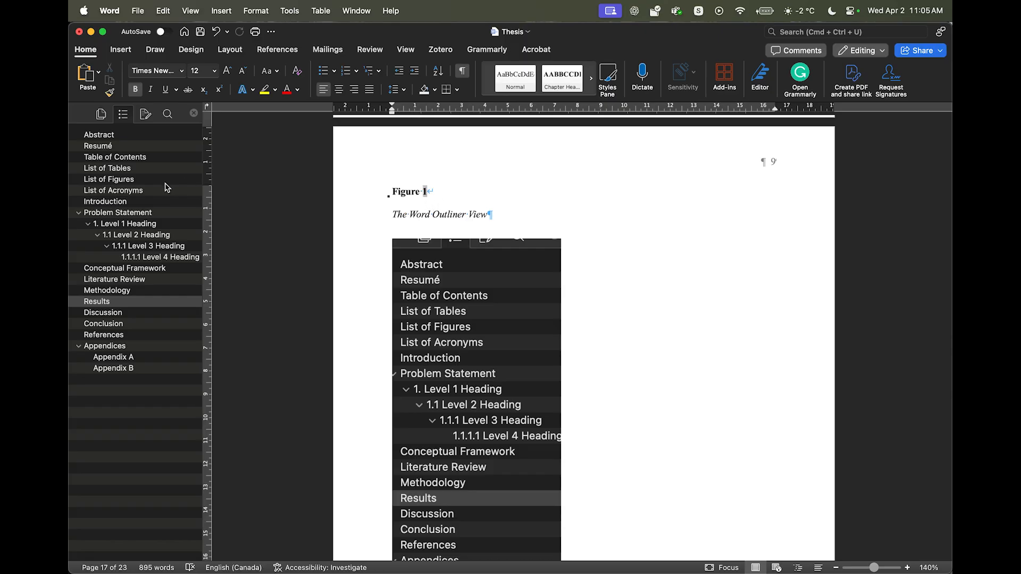
# Update the field under the List of Figures heading so it includes the new figure caption.
pyautogui.click(116, 181)
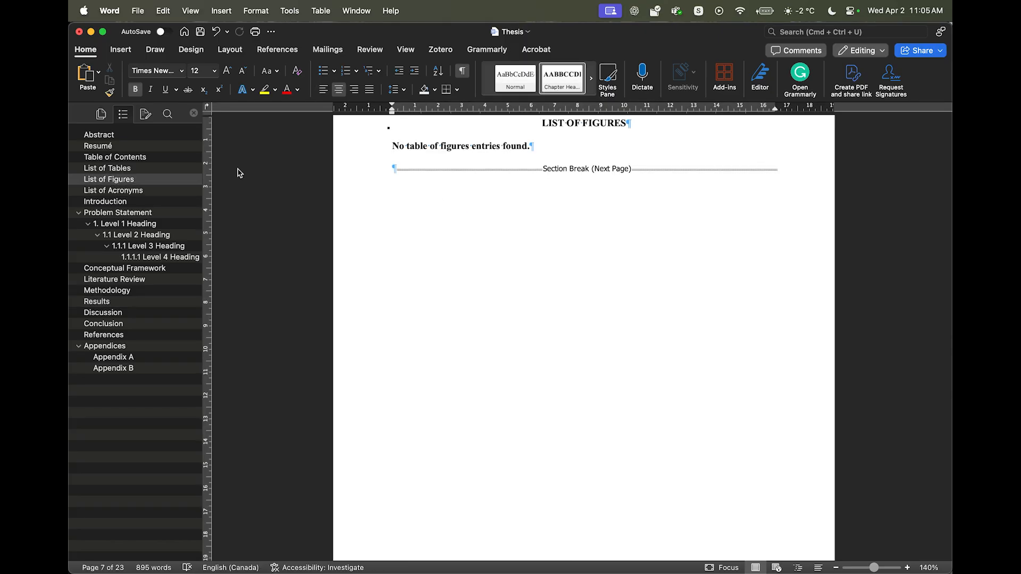
pyautogui.rightClick(472, 148)
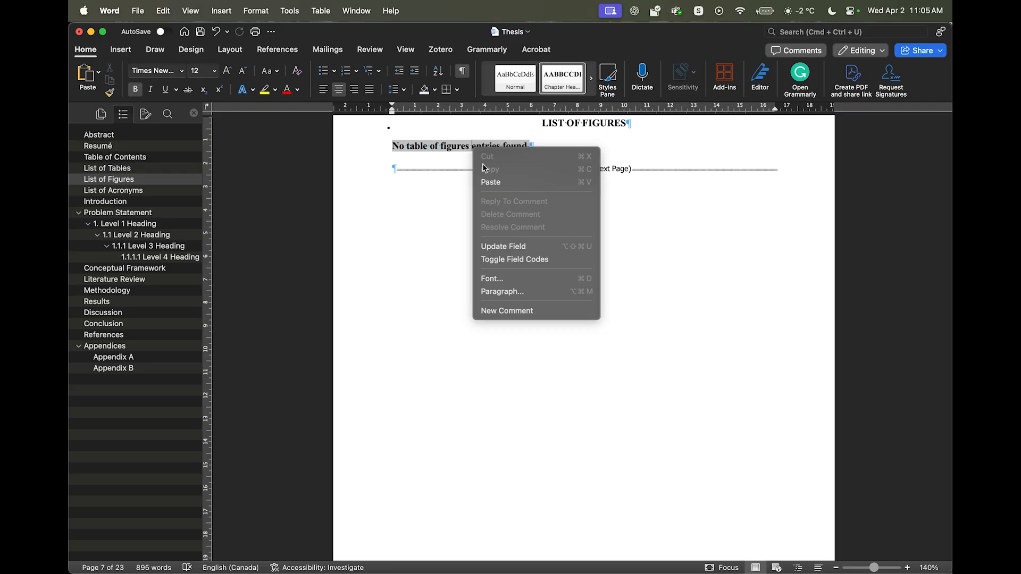
pyautogui.click(505, 244)
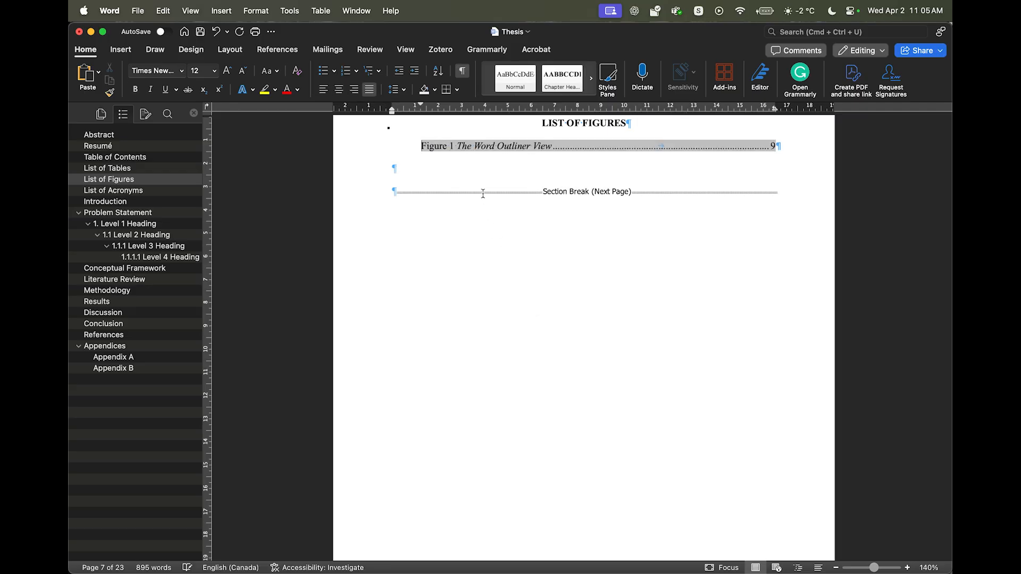
# Remove the first-line indent from the Figure 1 entry in the List of Figures, and follow the entry to its caption.
pyautogui.click(420, 147)
pyautogui.press('BackSpace')
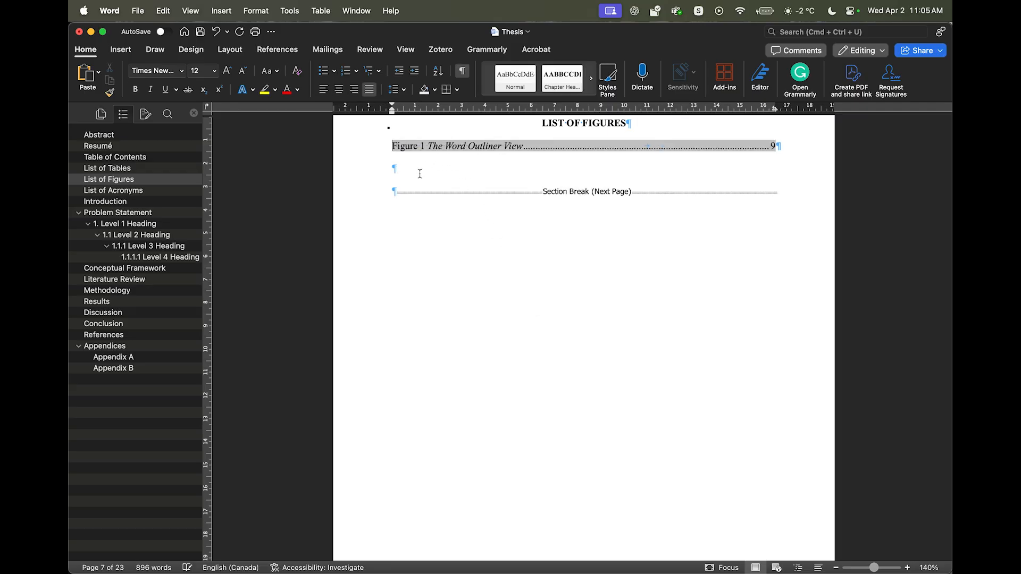
pyautogui.click(420, 174)
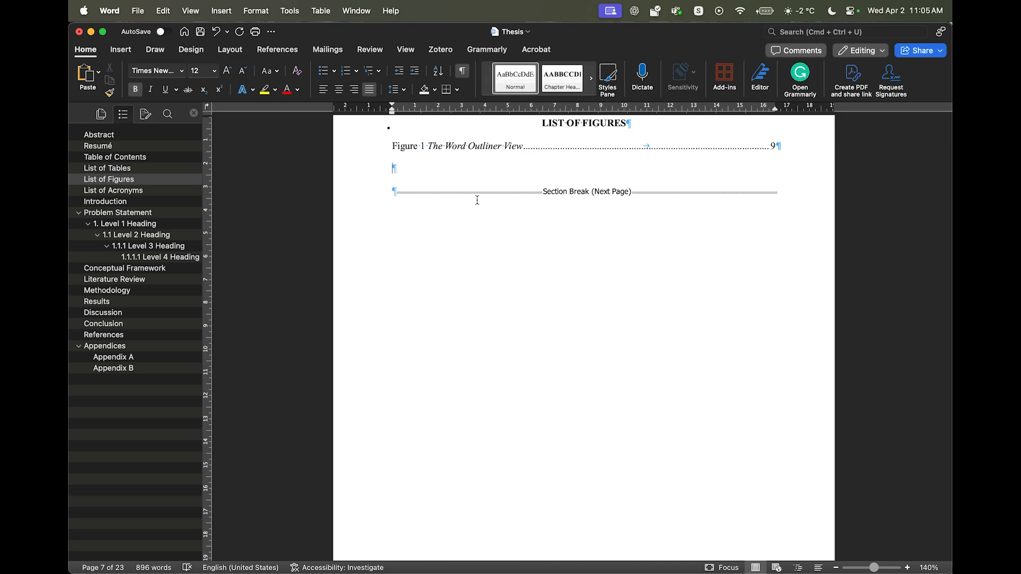
pyautogui.click(481, 148)
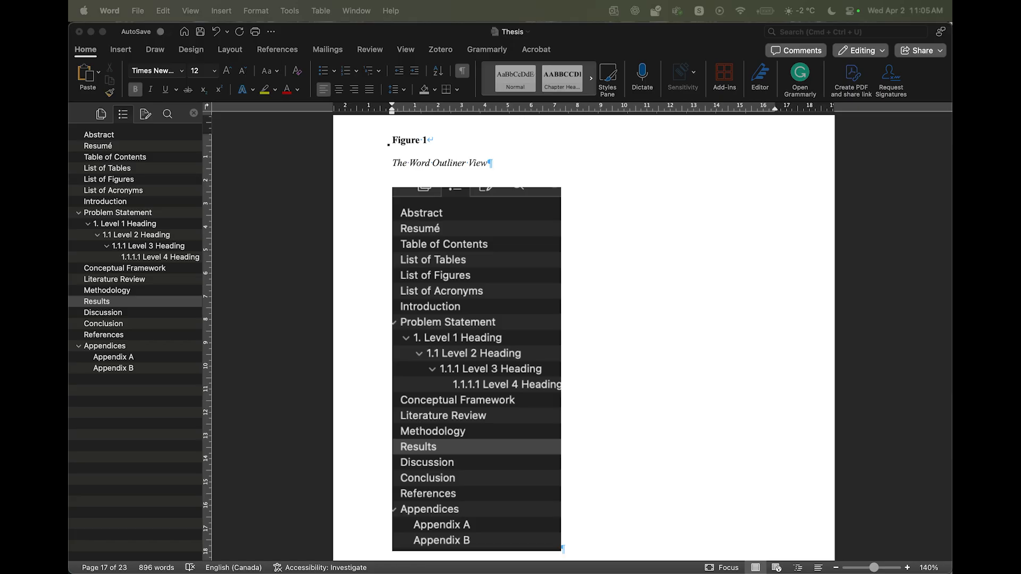
# Switch to the APA 7th edition and Faculté d'éducation style guide document and go to section 8, Non-breaking space.
pyautogui.click(672, 38)
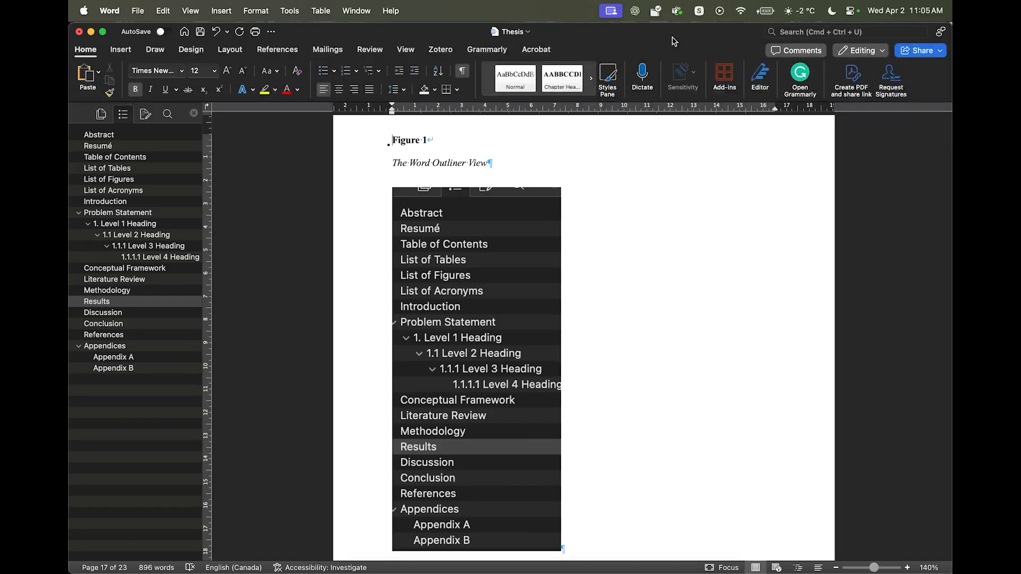
pyautogui.press('super+grave')
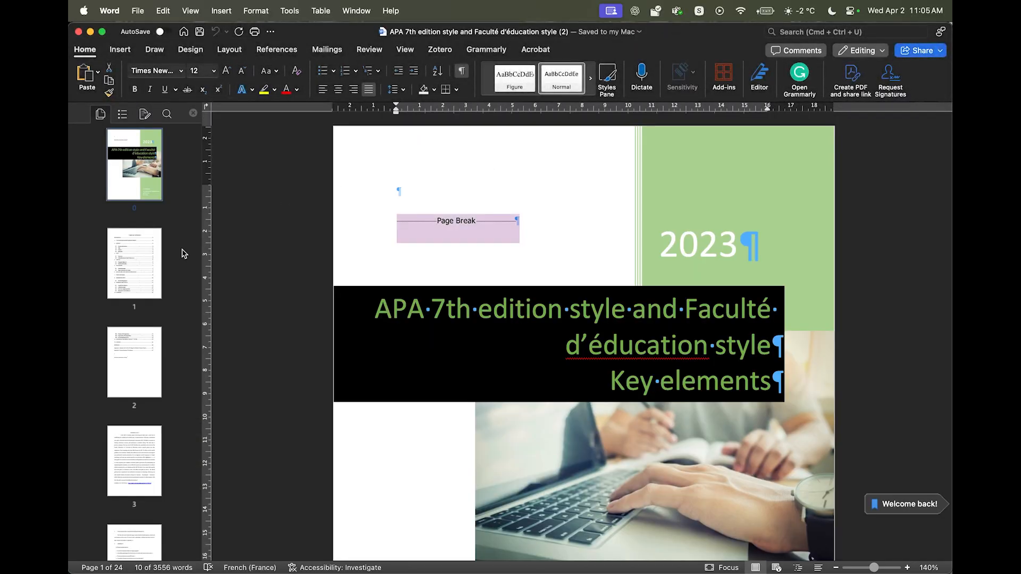
pyautogui.click(147, 275)
pyautogui.click(123, 115)
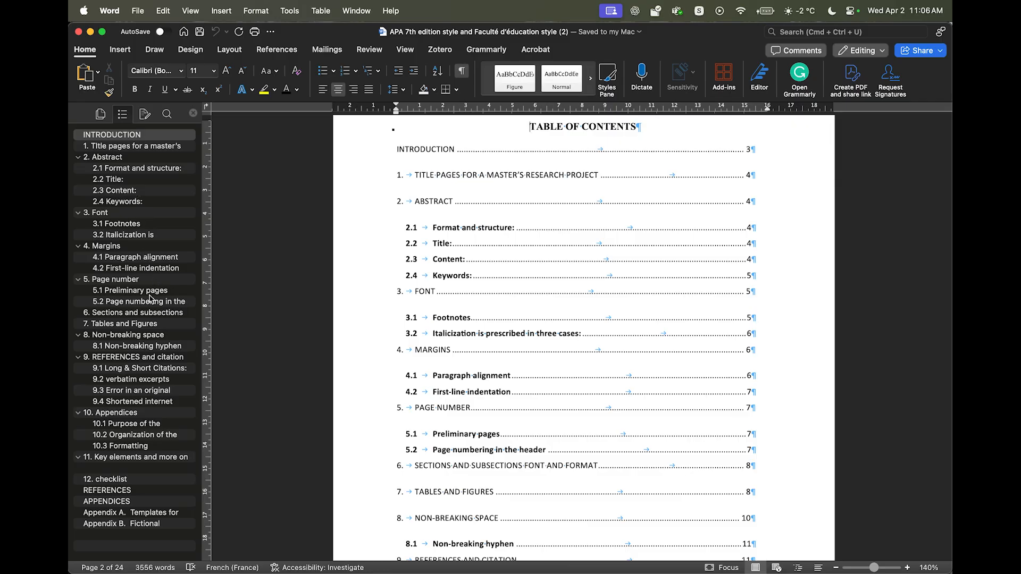
pyautogui.click(157, 337)
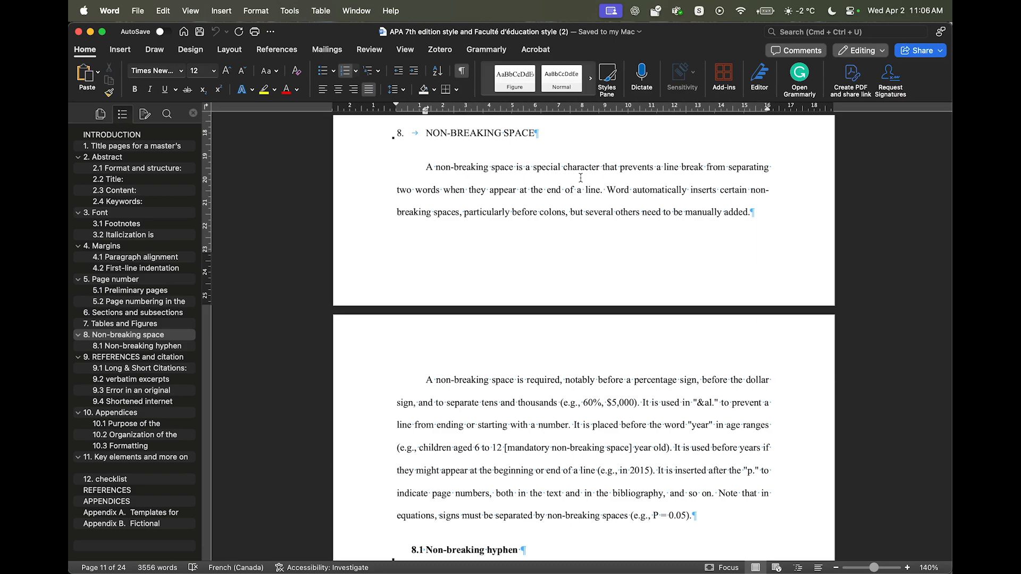
# Examine the guide's rules for non-breaking spaces and section 8.1 on non-breaking hyphens, including the page-range example.
pyautogui.scroll(-2, 575, 340)
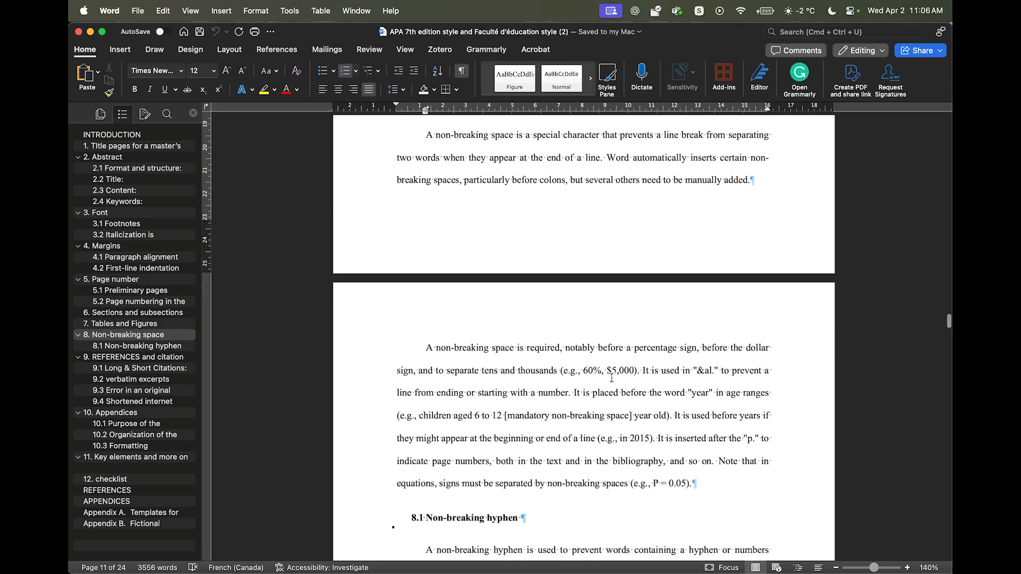
pyautogui.scroll(-5, 612, 377)
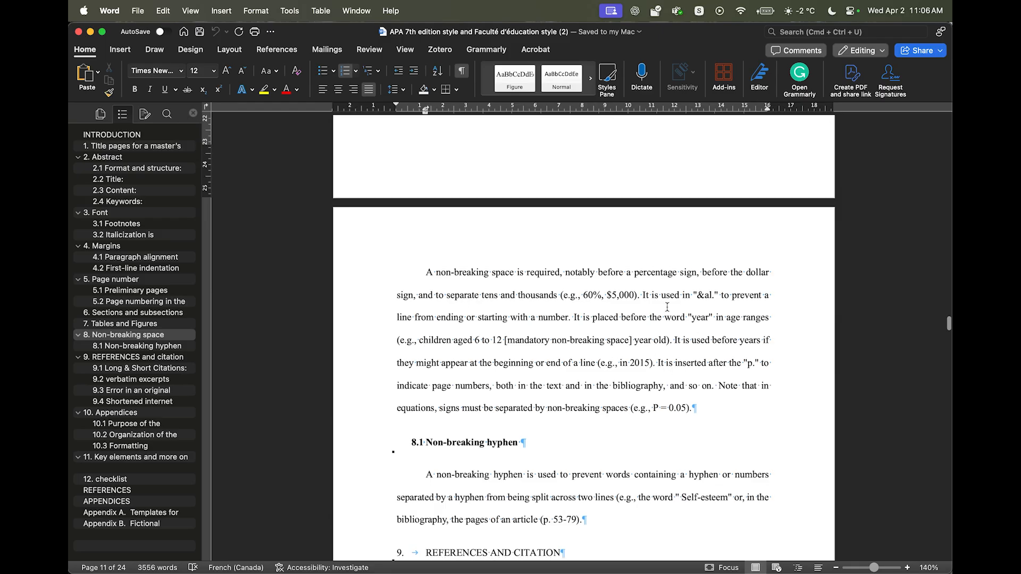
pyautogui.scroll(-5, 613, 344)
pyautogui.moveTo(645, 326); pyautogui.dragTo(688, 331)
pyautogui.press('Down')
pyautogui.scroll(-7, 592, 309)
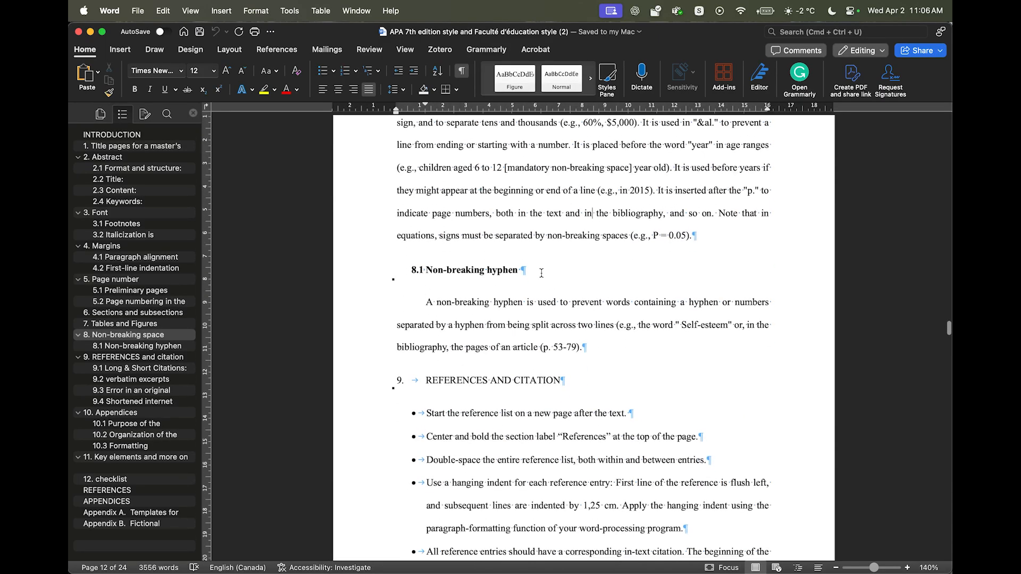
pyautogui.scroll(-1, 542, 273)
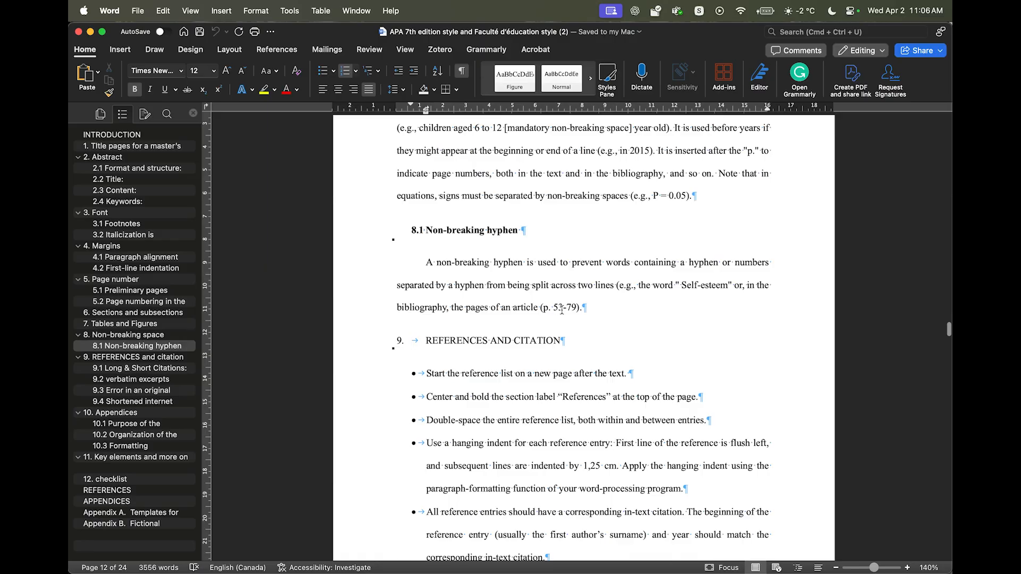
pyautogui.moveTo(563, 309); pyautogui.dragTo(567, 309)
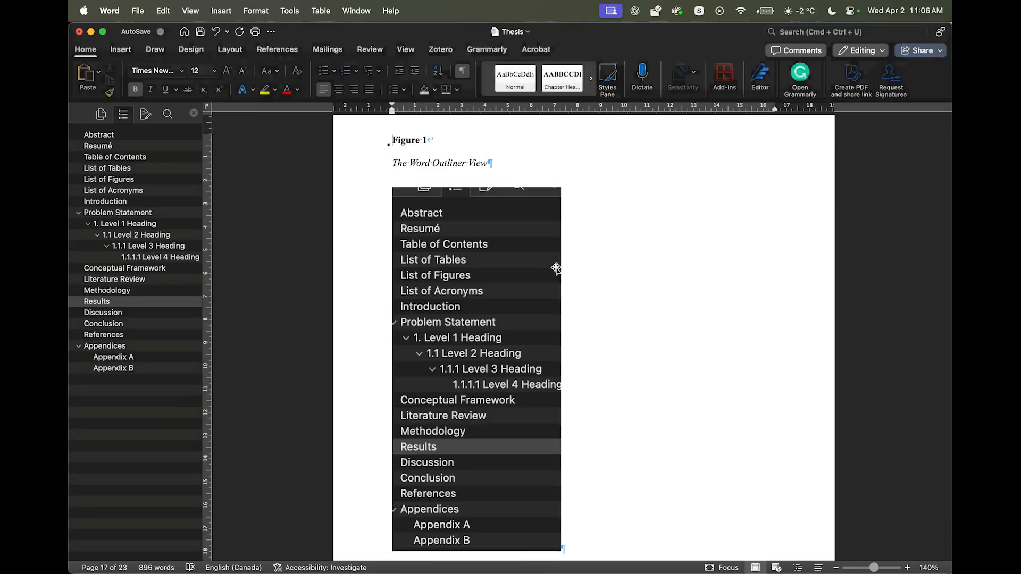
# Insert the hyphenated text "this-that" before "litora" in the last Results text paragraph, shortening the preceding word so the compound splits at its hyphen.
pyautogui.scroll(10, 594, 300)
pyautogui.scroll(10, 595, 300)
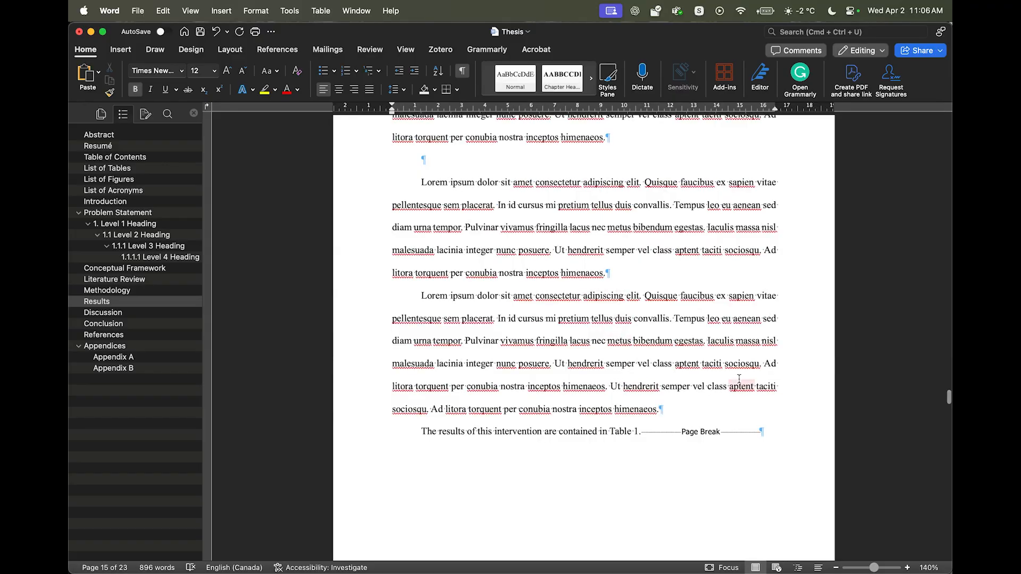
pyautogui.click(777, 365)
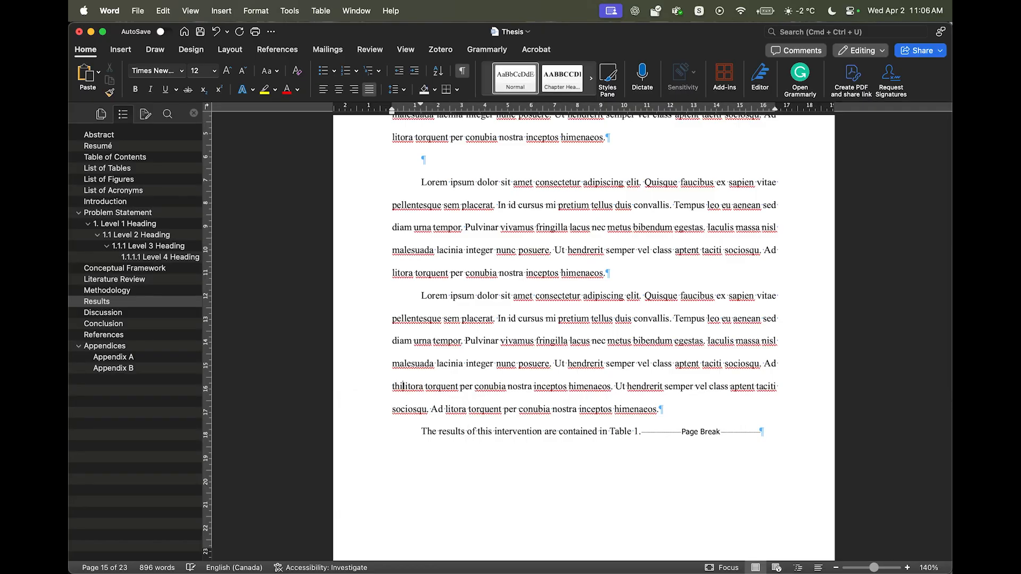
pyautogui.write('thing')
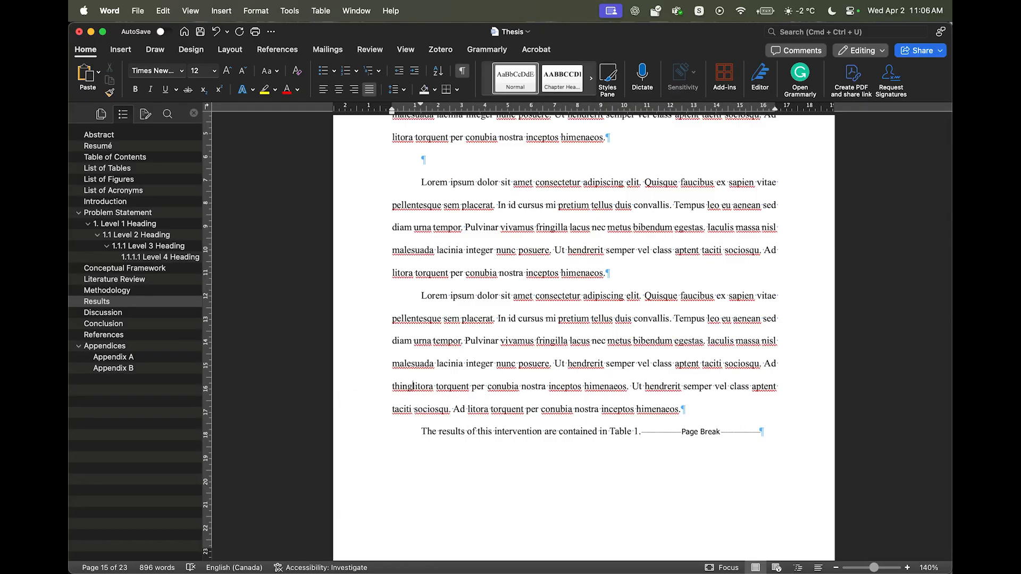
pyautogui.press('BackSpace')
pyautogui.press('BackSpace')
pyautogui.write('s-')
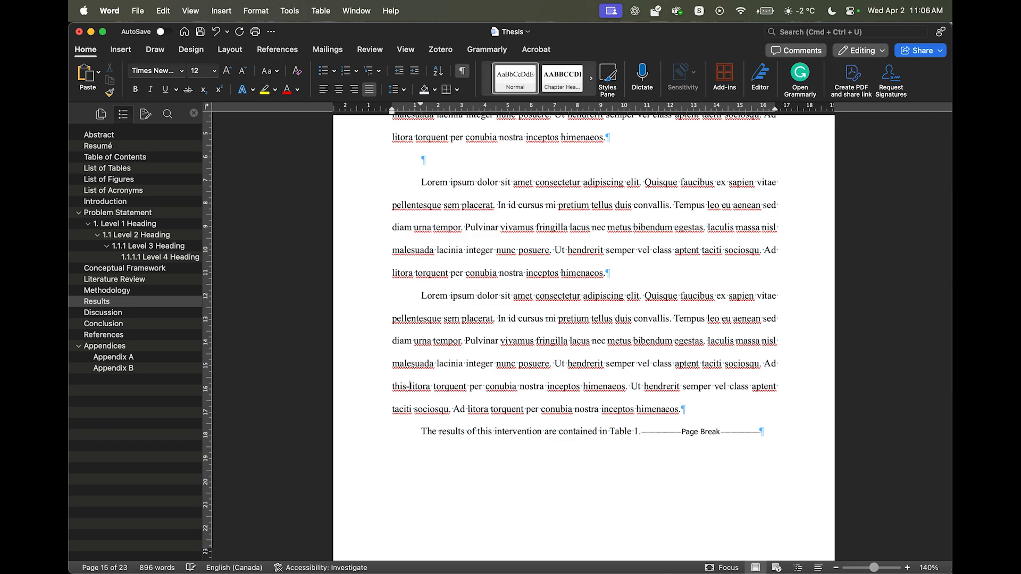
pyautogui.write('that')
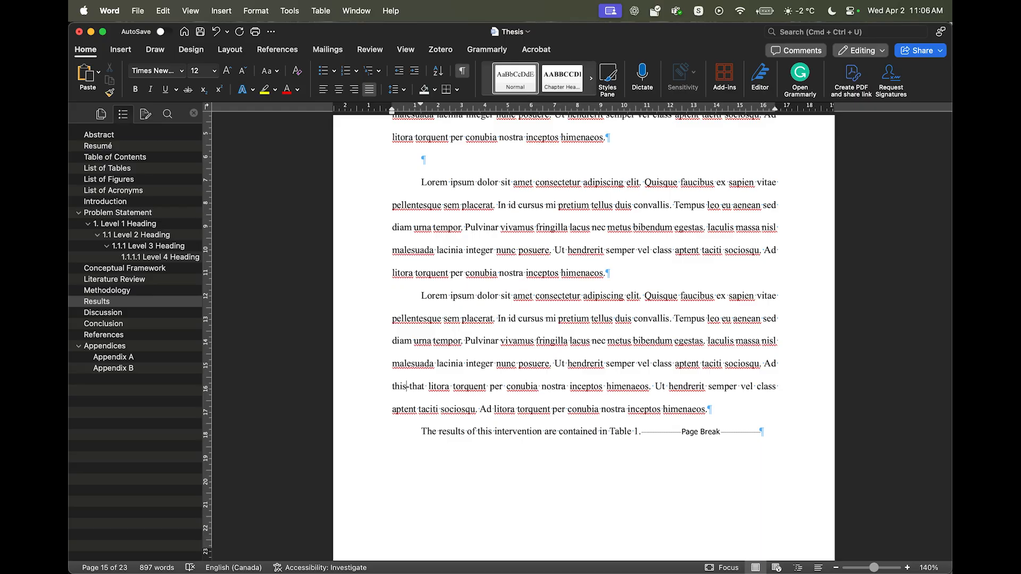
pyautogui.press('BackSpace')
pyautogui.press('BackSpace')
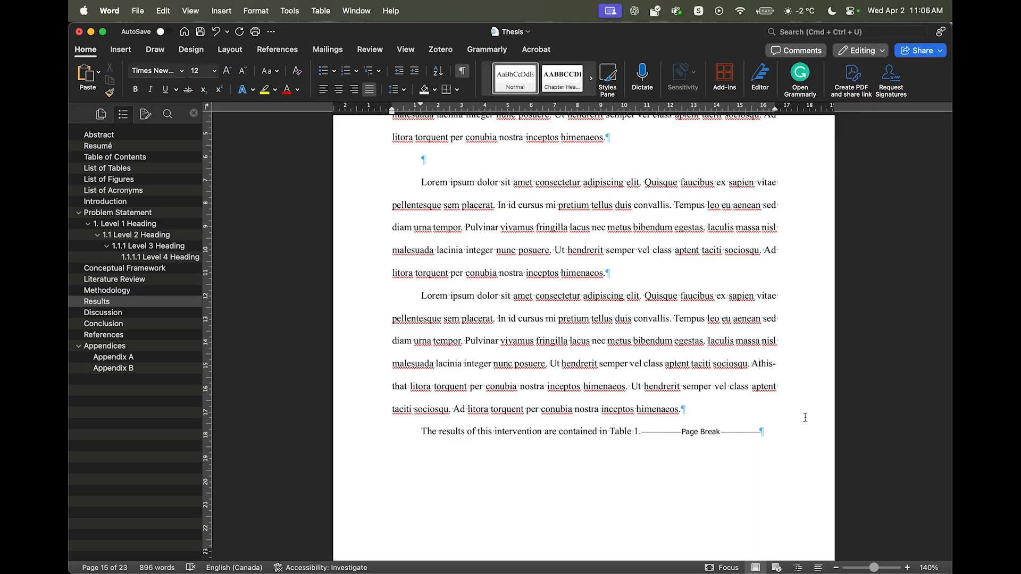
# Change the hyphenated compound before "litora" to "t-test", separating it from the preceding "A" with a space.
pyautogui.moveTo(761, 364); pyautogui.dragTo(768, 365)
pyautogui.click(776, 367)
pyautogui.click(773, 364)
pyautogui.press('Delete')
pyautogui.press('Delete')
pyautogui.press('Delete')
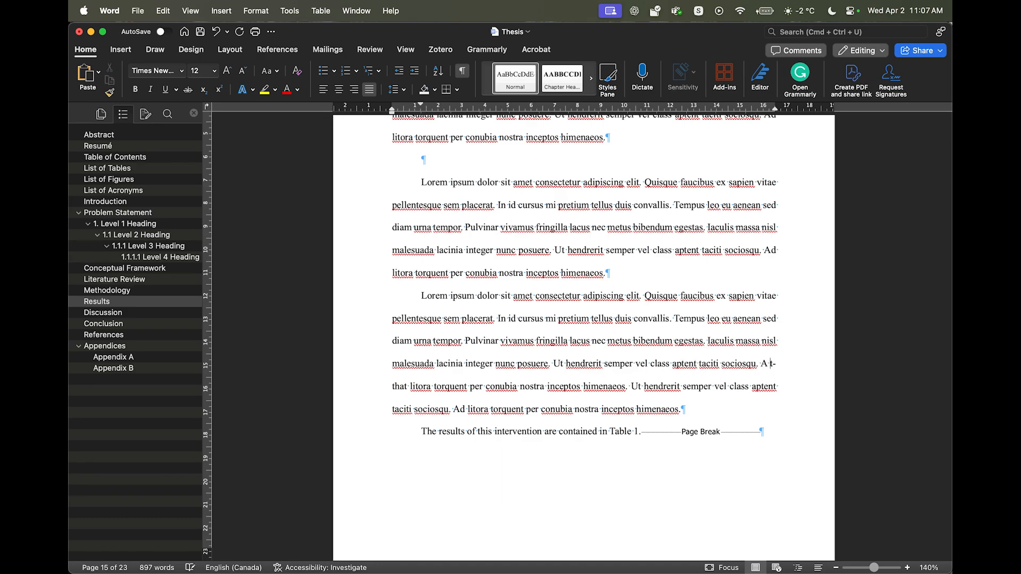
pyautogui.press('Right')
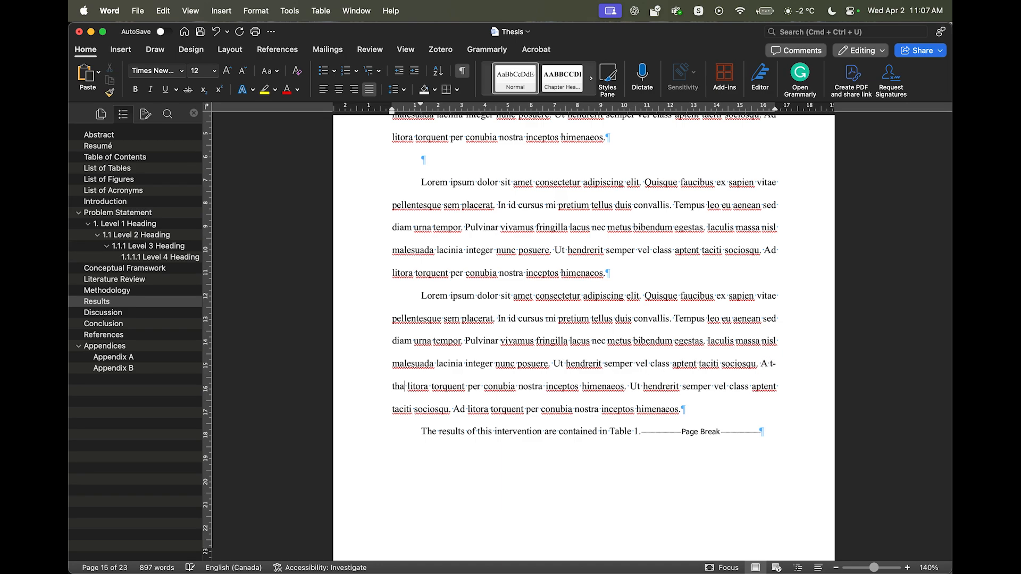
pyautogui.press('BackSpace')
pyautogui.press('BackSpace')
pyautogui.press('BackSpace')
pyautogui.write('est')
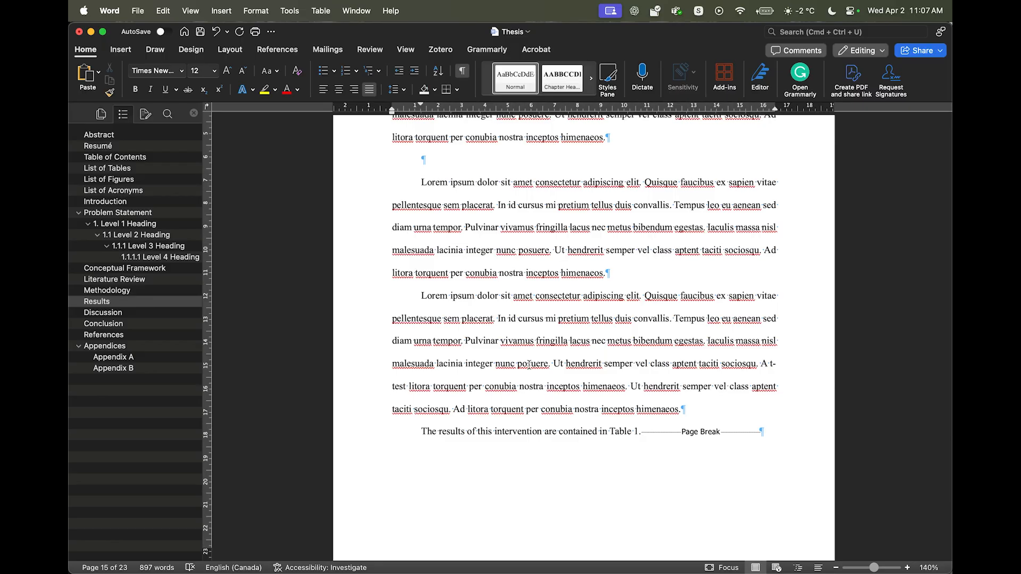
# Replace the regular hyphen in "t-test" with the Nonbreaking Hyphen special character.
pyautogui.moveTo(777, 377); pyautogui.dragTo(773, 376)
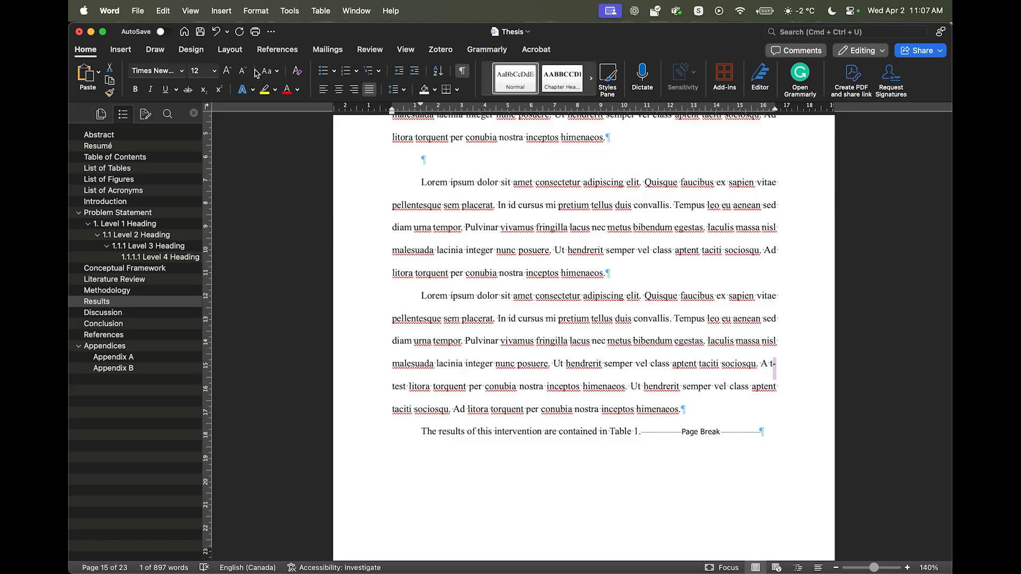
pyautogui.click(125, 50)
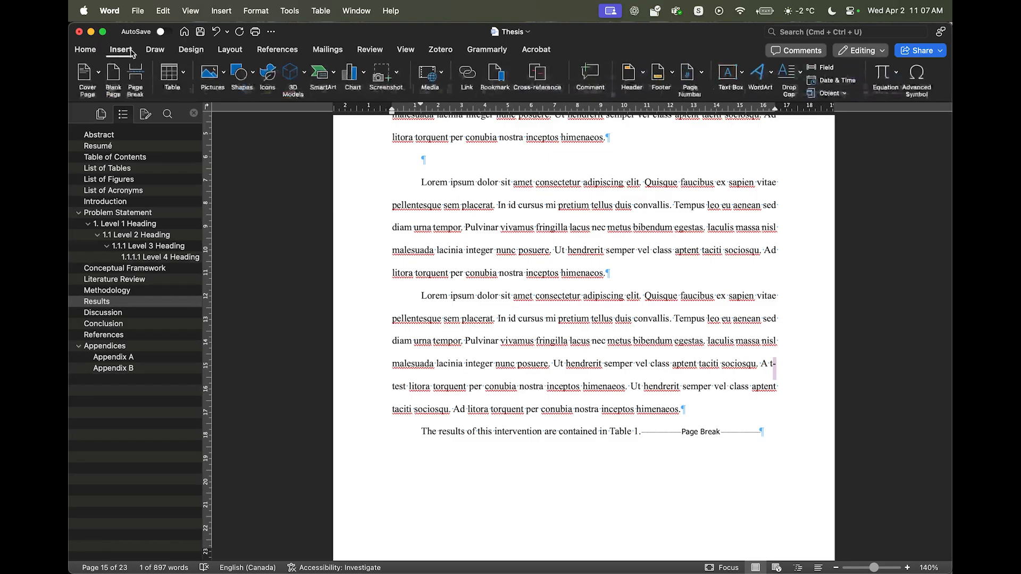
pyautogui.click(915, 79)
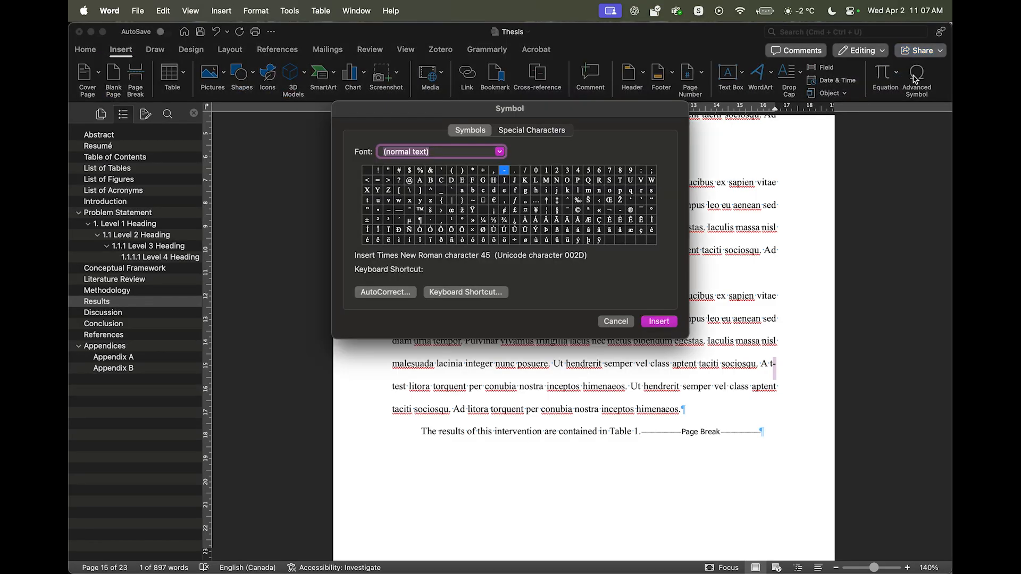
pyautogui.click(532, 133)
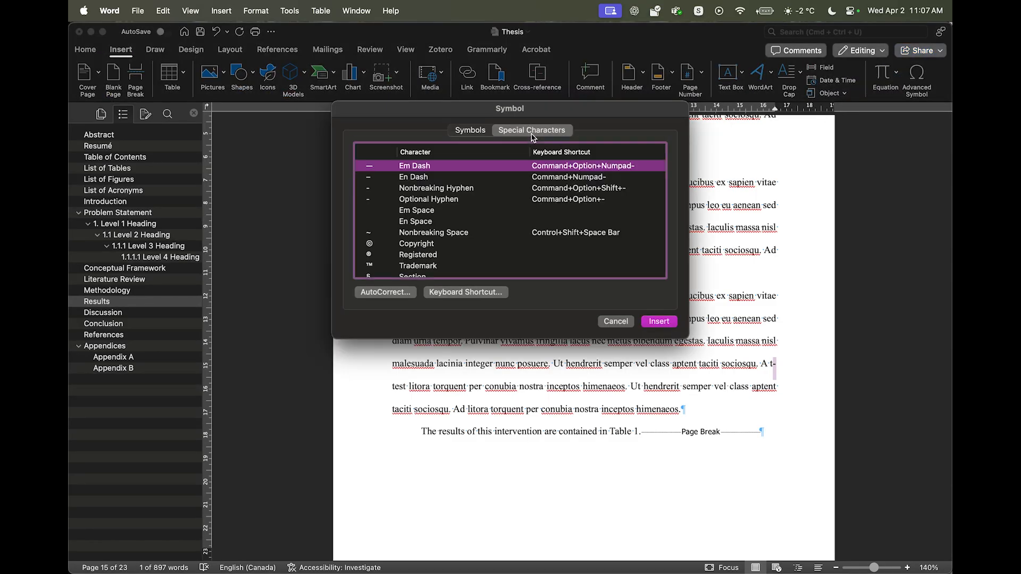
pyautogui.click(419, 190)
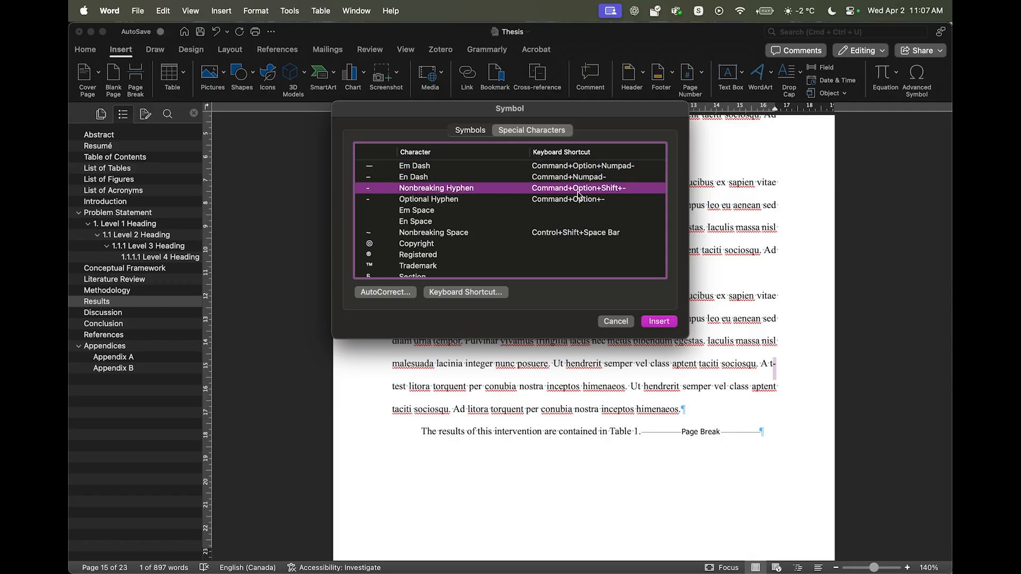
pyautogui.click(652, 323)
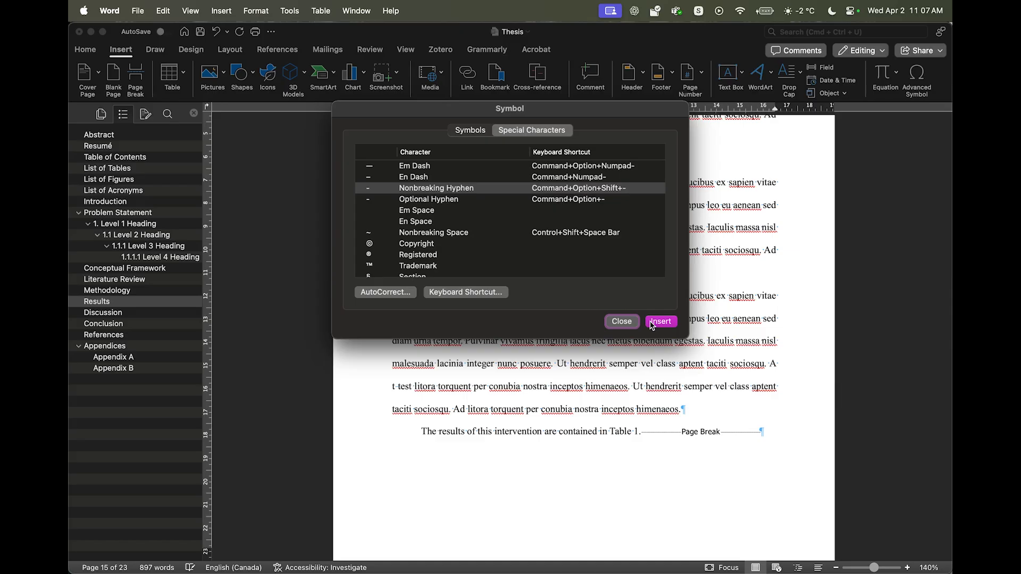
pyautogui.click(621, 321)
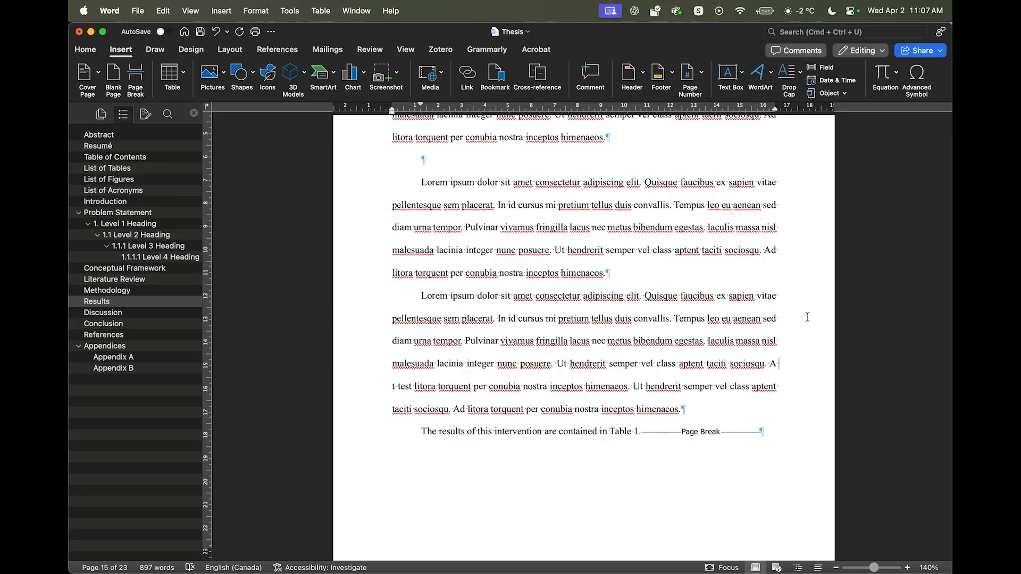
# Enter "p<.05" before "t-test" and delete the stray "A" and space preceding it.
pyautogui.write('p')
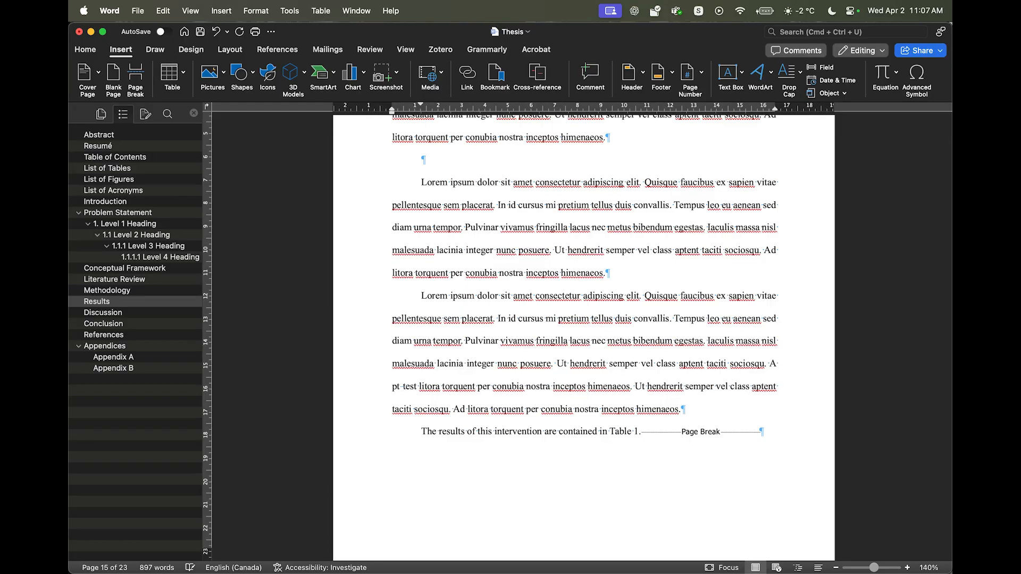
pyautogui.write('<')
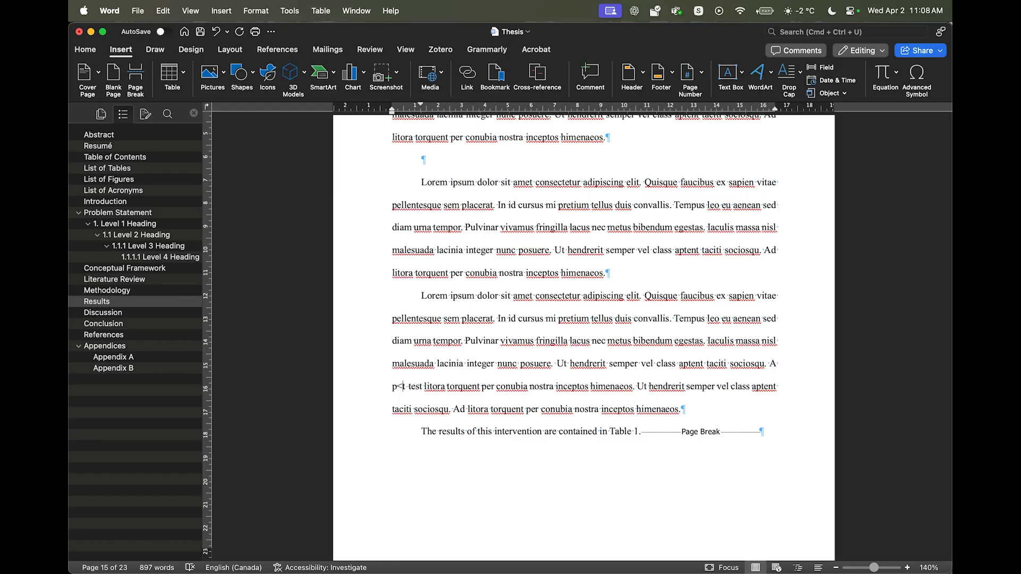
pyautogui.write('.05')
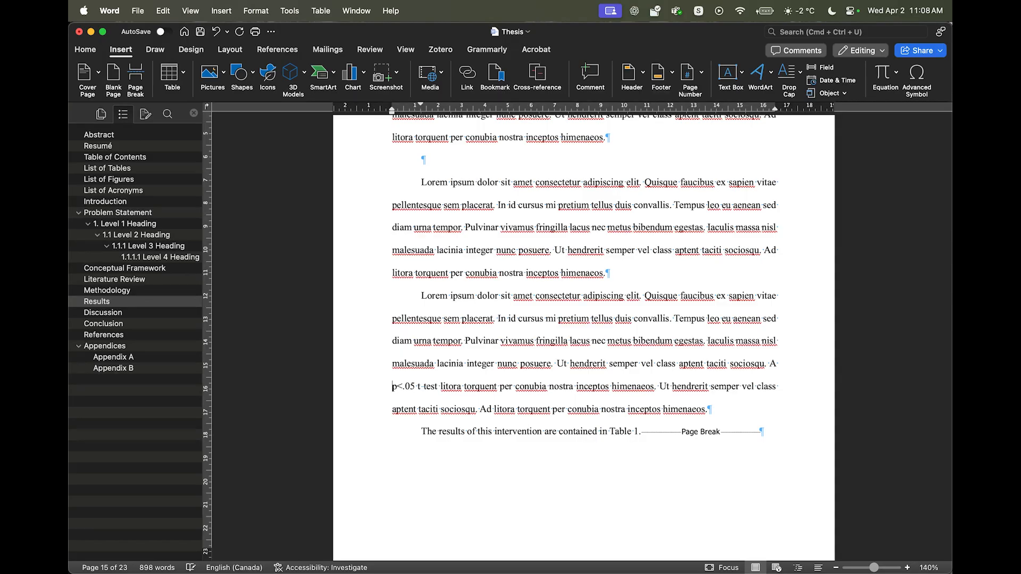
pyautogui.press('BackSpace')
pyautogui.press('BackSpace')
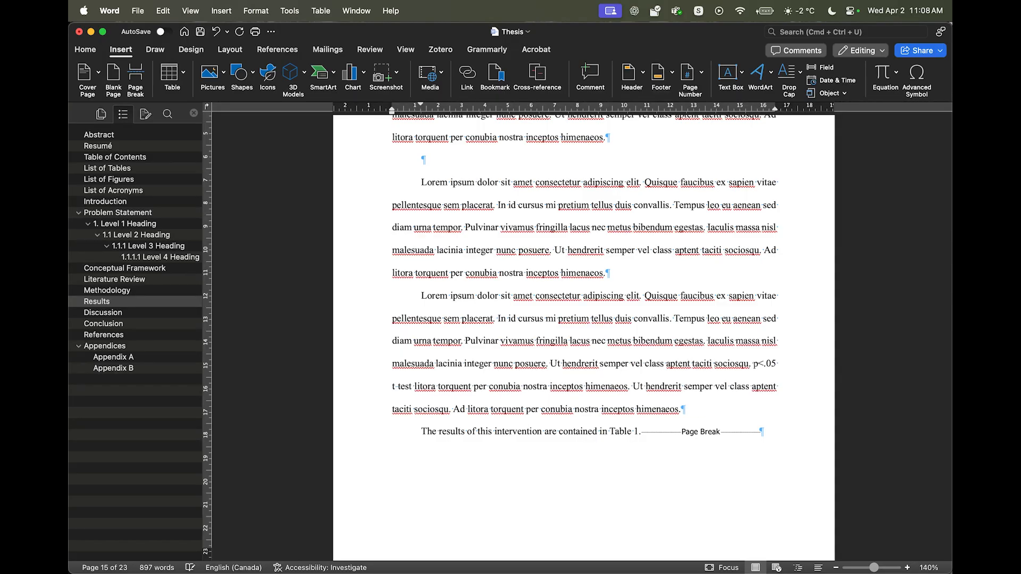
# Add regular spaces around the less-than sign in "p < .05" and undo the automatic capitalization of the p.
pyautogui.press('Right')
pyautogui.press('Right')
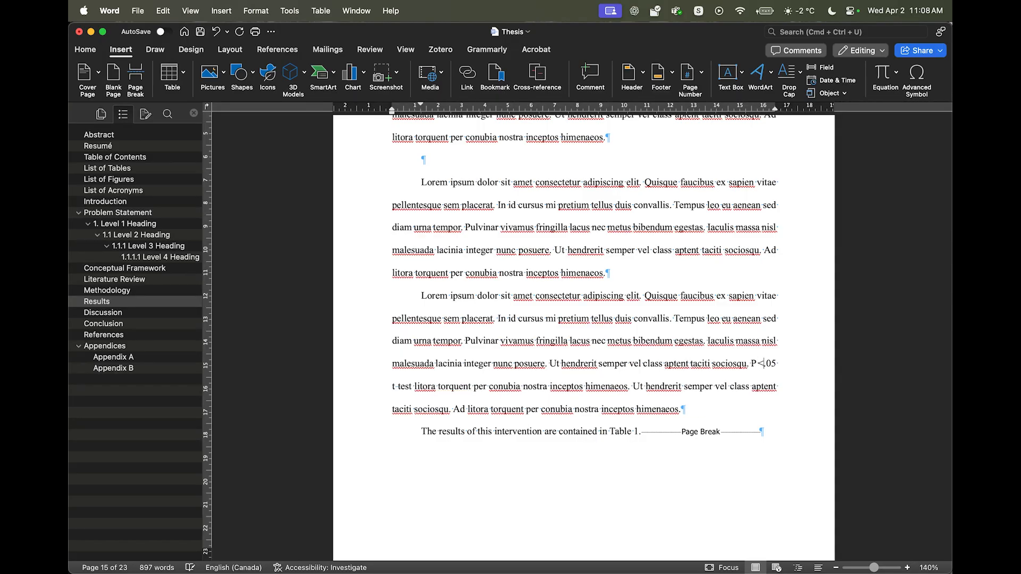
pyautogui.press('Left')
pyautogui.press('Left')
pyautogui.press('Left')
pyautogui.press('super+z')
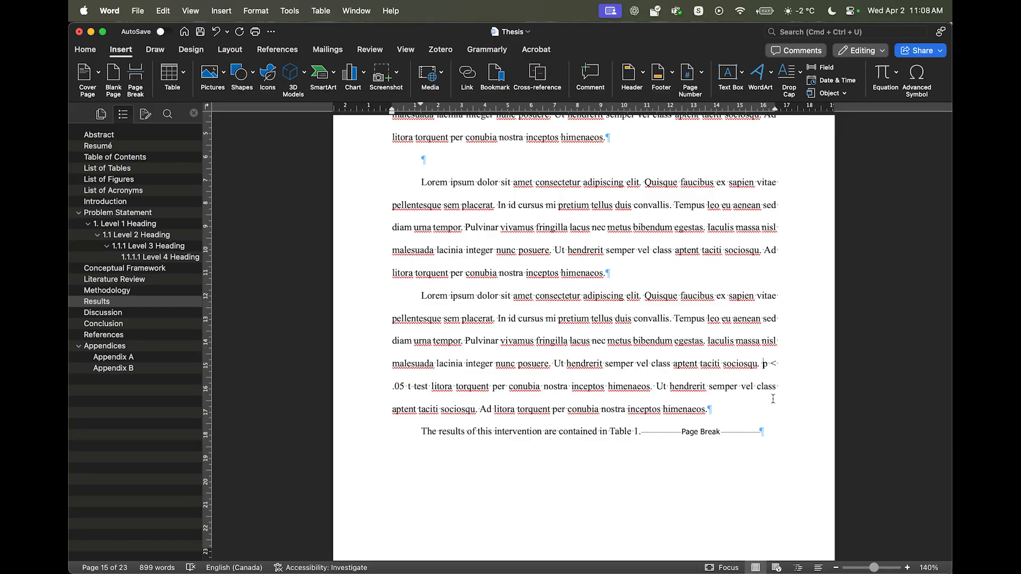
# Highlight the whole expression "p < .05" where it runs across the line break.
pyautogui.hotkey('shift', 'Right')
pyautogui.hotkey('shift', 'Right')
pyautogui.hotkey('shift', 'Right')
pyautogui.hotkey('shift', 'Right')
pyautogui.hotkey('shift', 'Right')
pyautogui.hotkey('shift', 'Right')
pyautogui.hotkey('shift', 'Right')
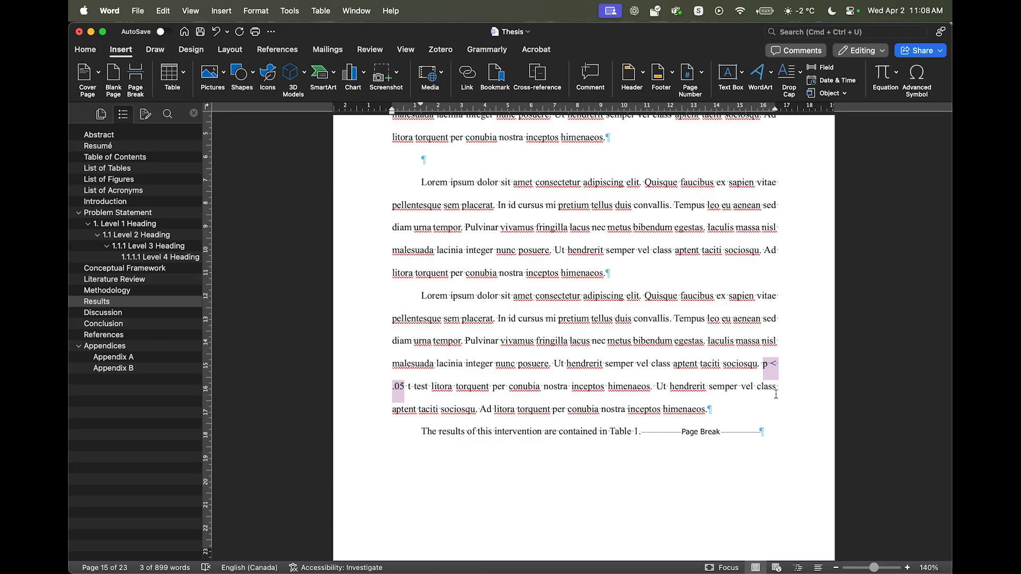
# Replace the regular space between "p" and the less-than sign with the Nonbreaking Space special character.
pyautogui.click(771, 366)
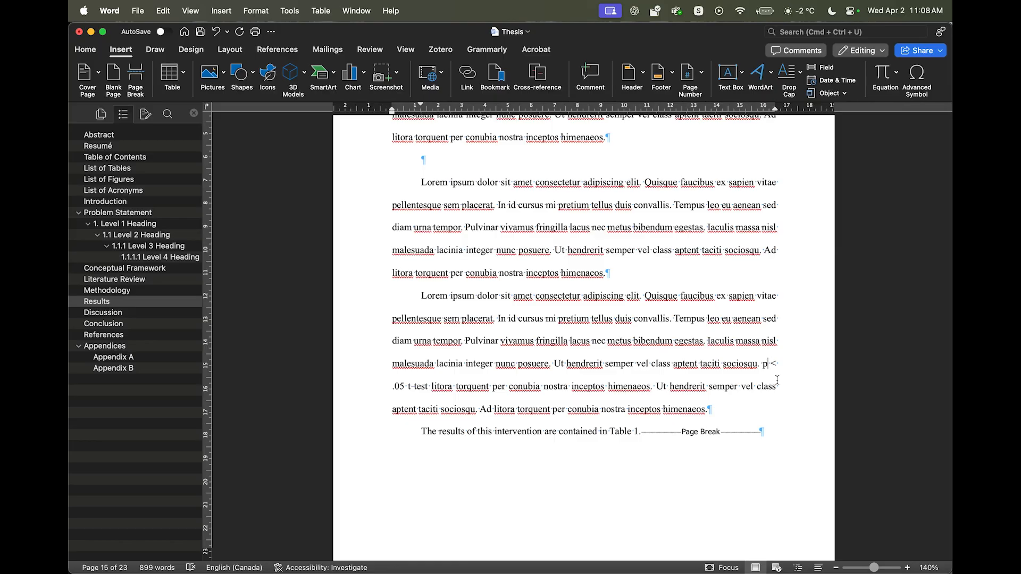
pyautogui.hotkey('shift', 'Right')
pyautogui.click(917, 76)
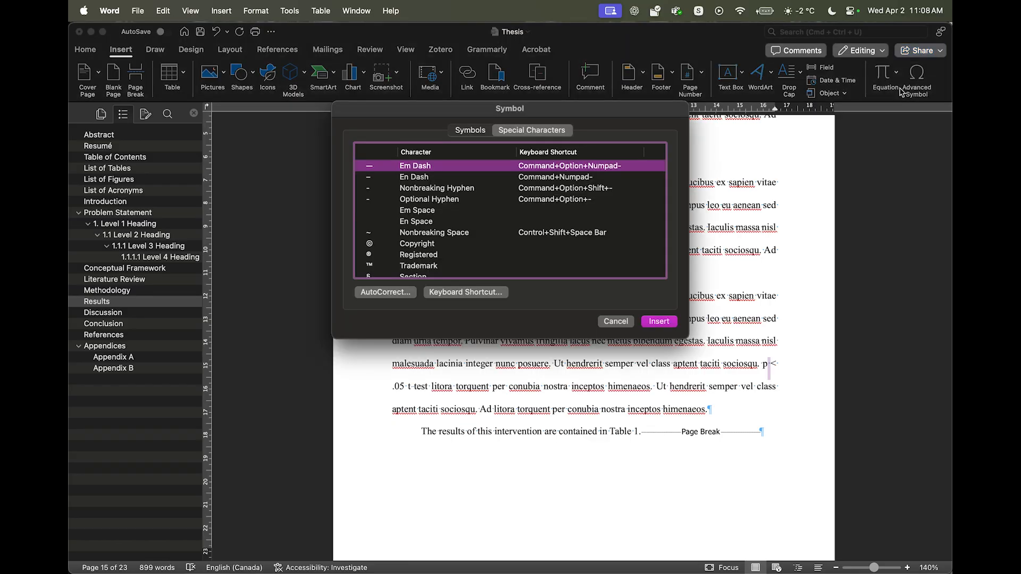
pyautogui.click(432, 234)
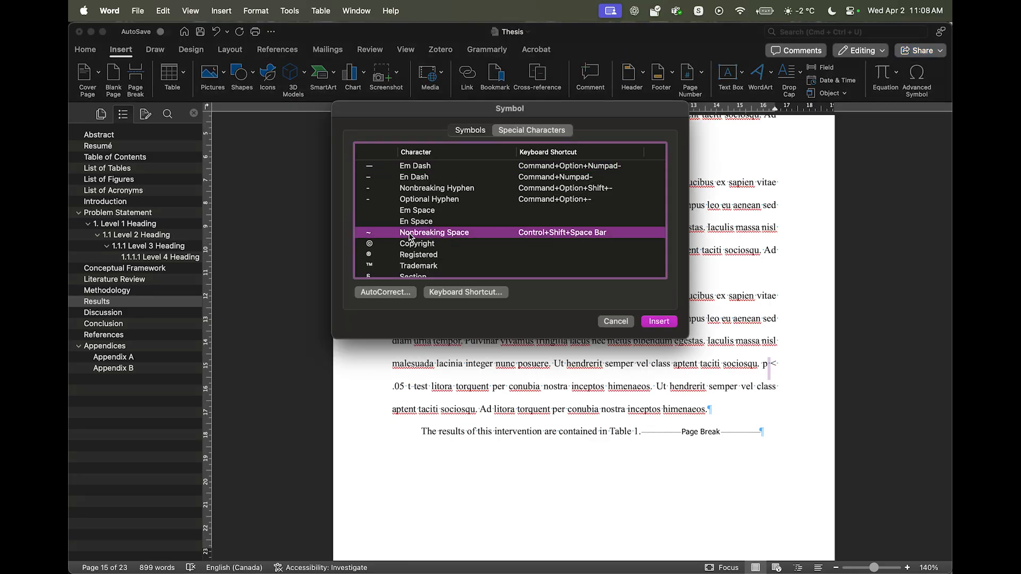
pyautogui.click(658, 322)
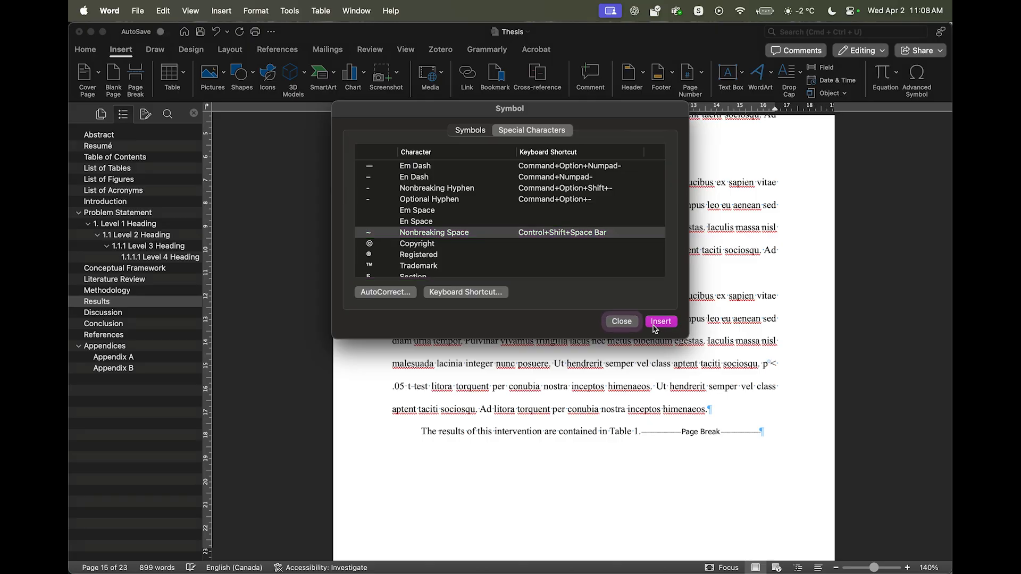
pyautogui.click(622, 322)
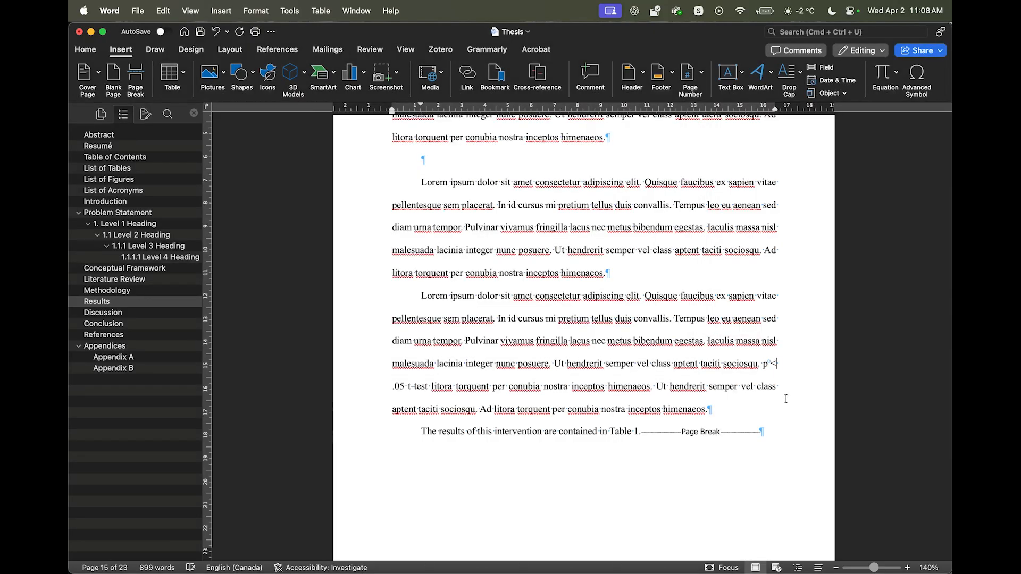
# Replace the space between the less-than sign and ".05" with the Nonbreaking Space special character.
pyautogui.click(916, 77)
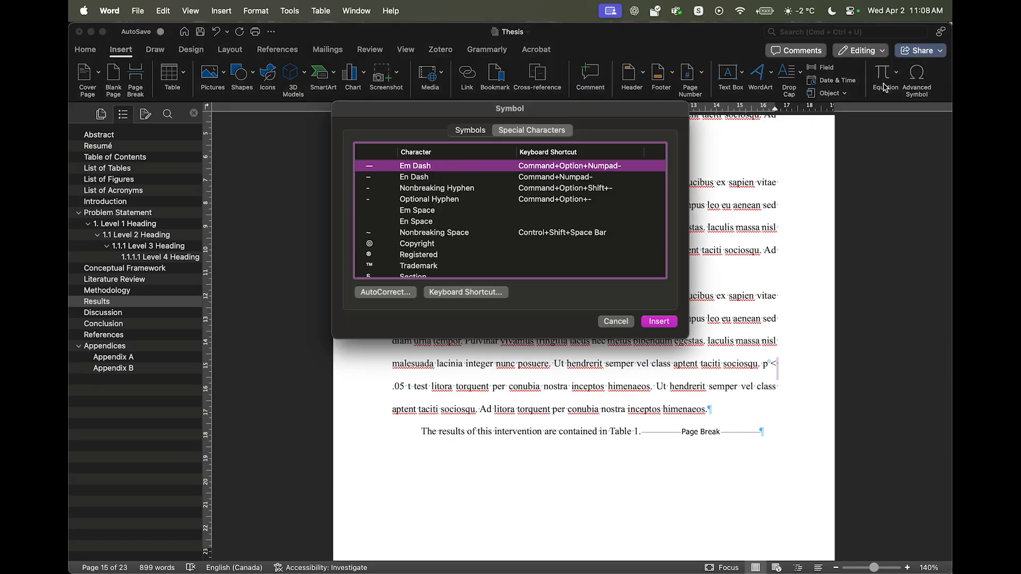
pyautogui.click(425, 234)
pyautogui.click(659, 322)
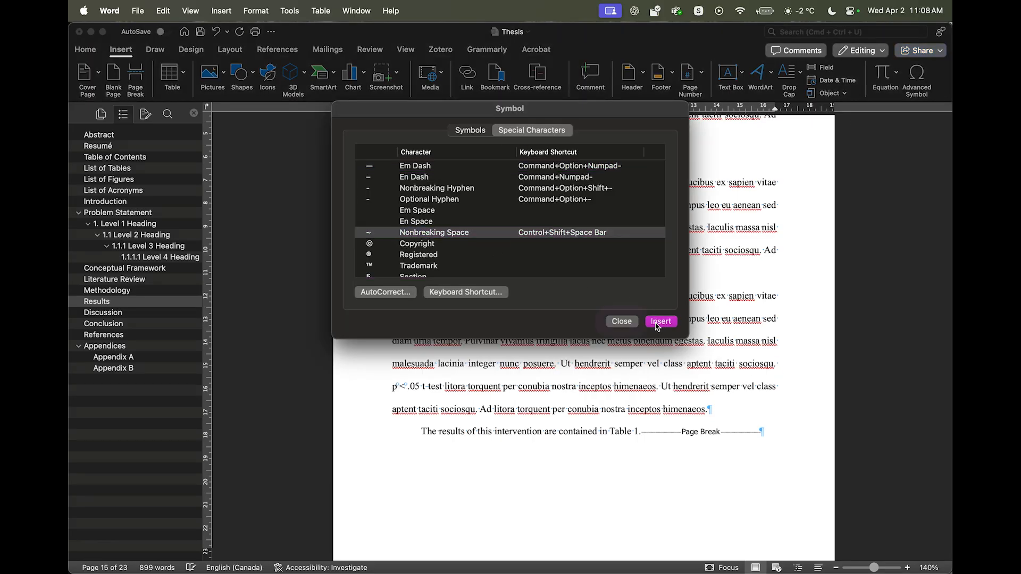
pyautogui.click(617, 322)
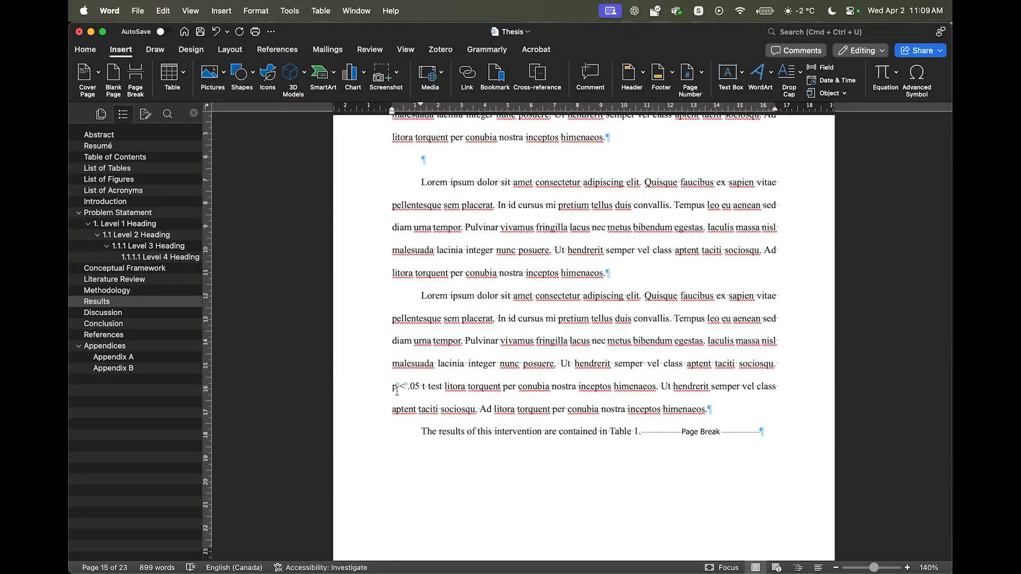
pyautogui.click(85, 49)
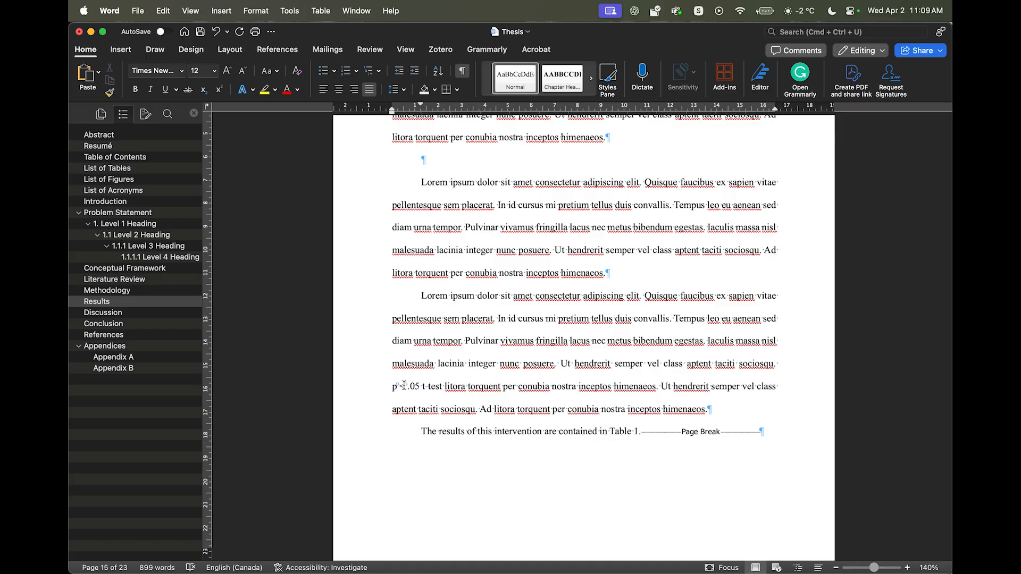
pyautogui.rightClick(441, 388)
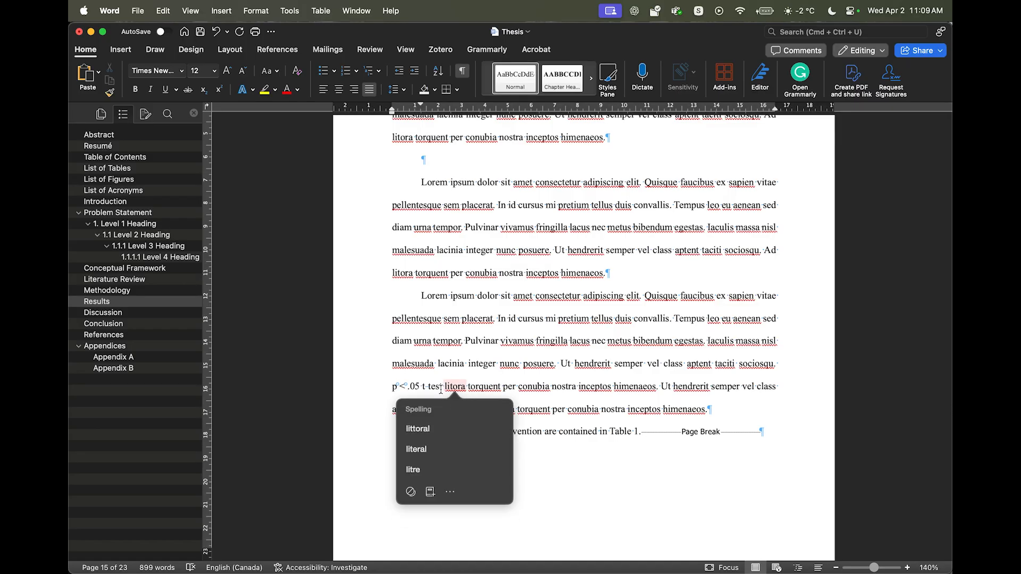
pyautogui.press('Escape')
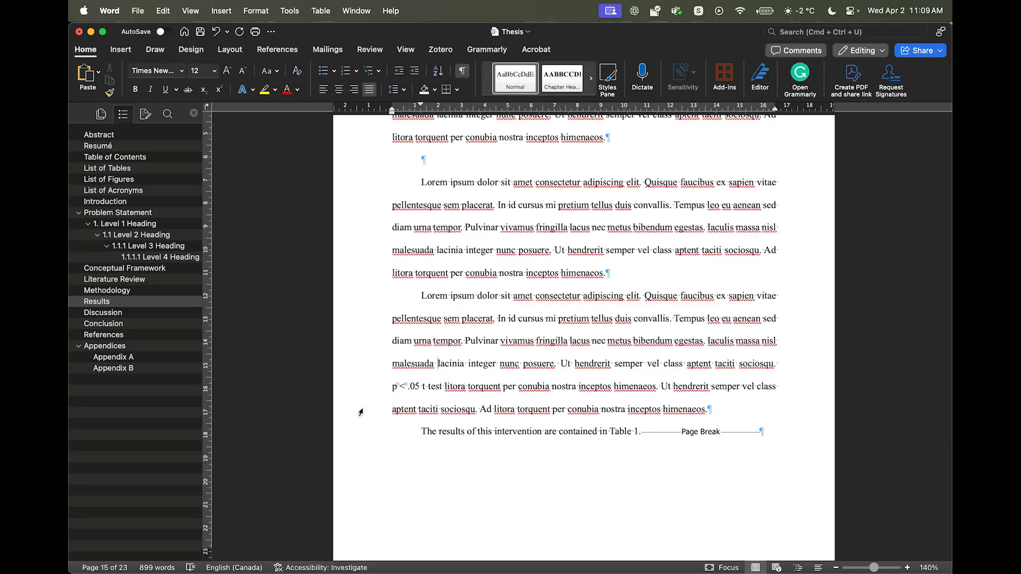
pyautogui.rightClick(398, 367)
# Select the whole expression "p < .05" in the Results text and convert it into an equation.
pyautogui.click(419, 386)
pyautogui.hotkey('shift', 'Left')
pyautogui.hotkey('shift', 'Left')
pyautogui.hotkey('shift', 'Left')
pyautogui.hotkey('shift', 'Left')
pyautogui.hotkey('shift', 'Left')
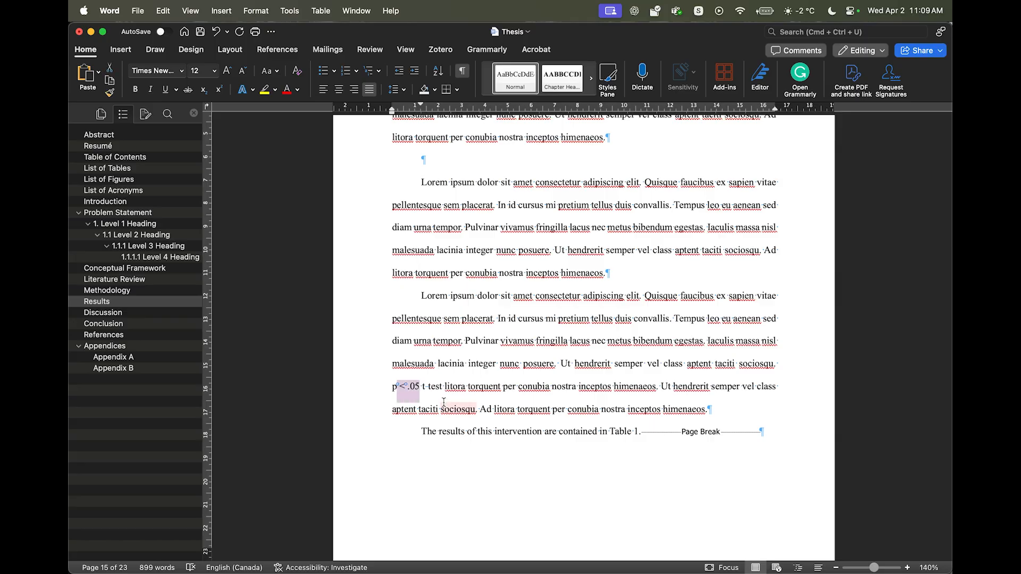
pyautogui.hotkey('shift', 'Left')
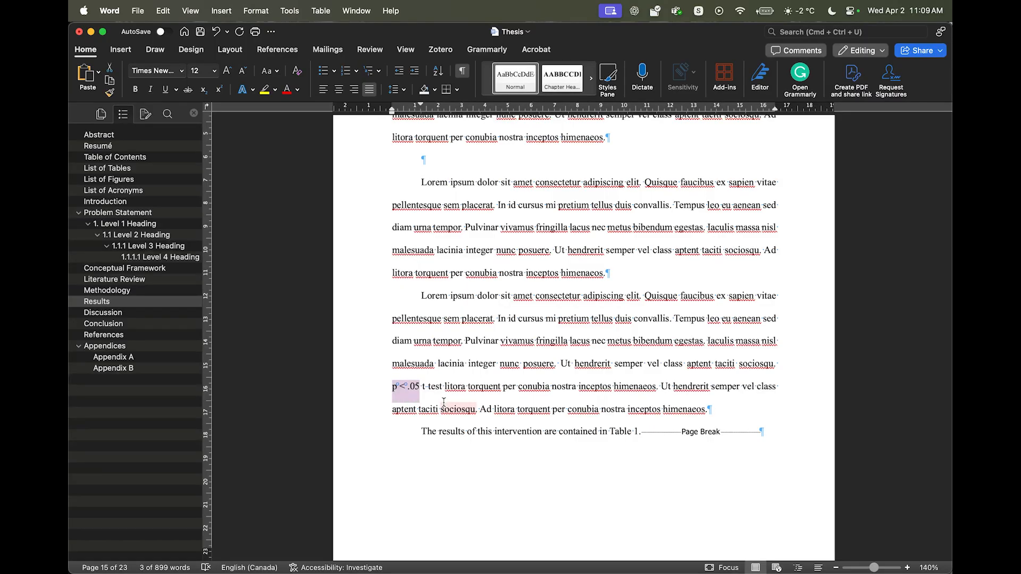
pyautogui.click(122, 53)
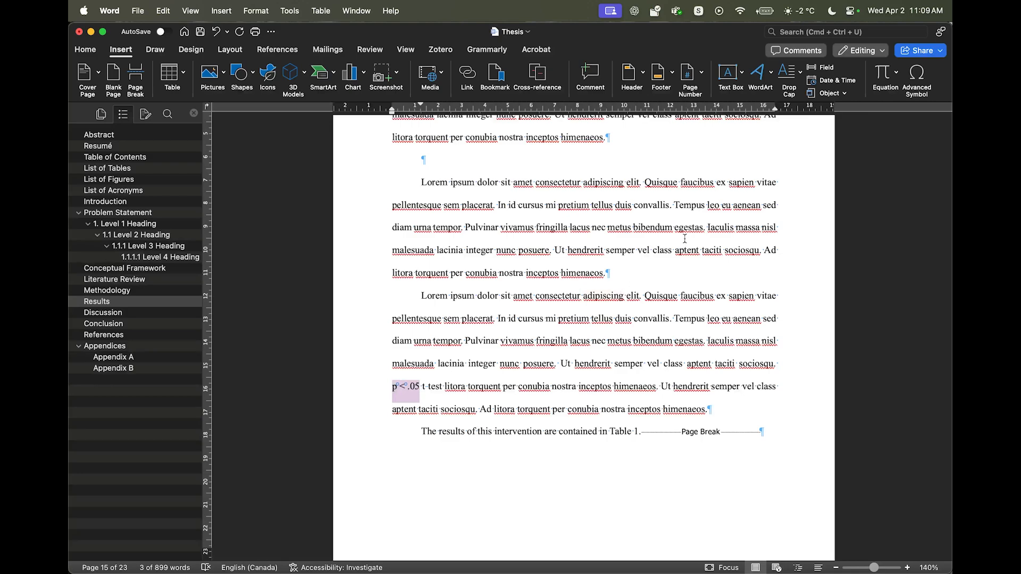
pyautogui.click(882, 76)
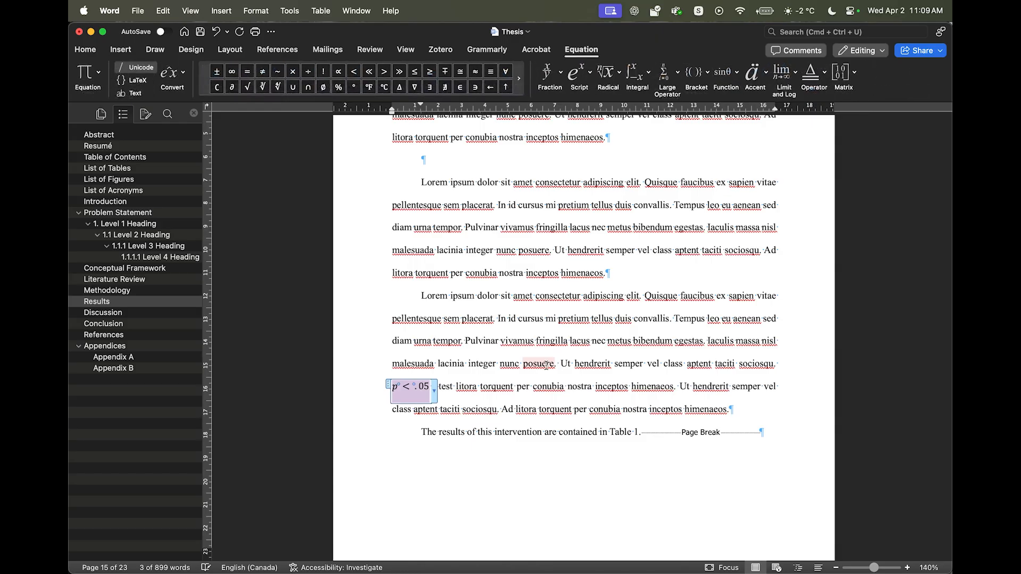
pyautogui.click(442, 377)
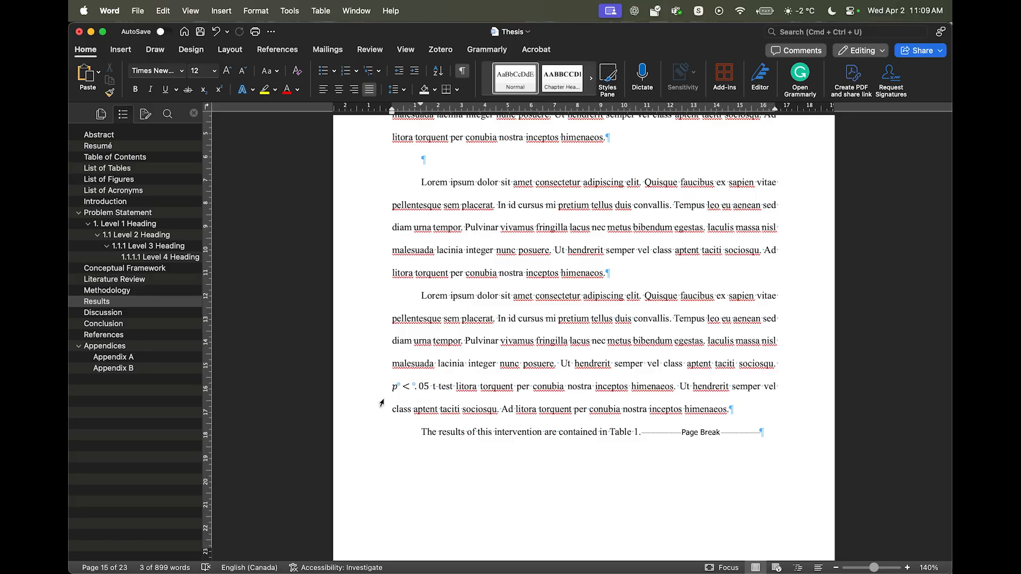
# Enclose the "p < .05" equation in parentheses.
pyautogui.click(433, 387)
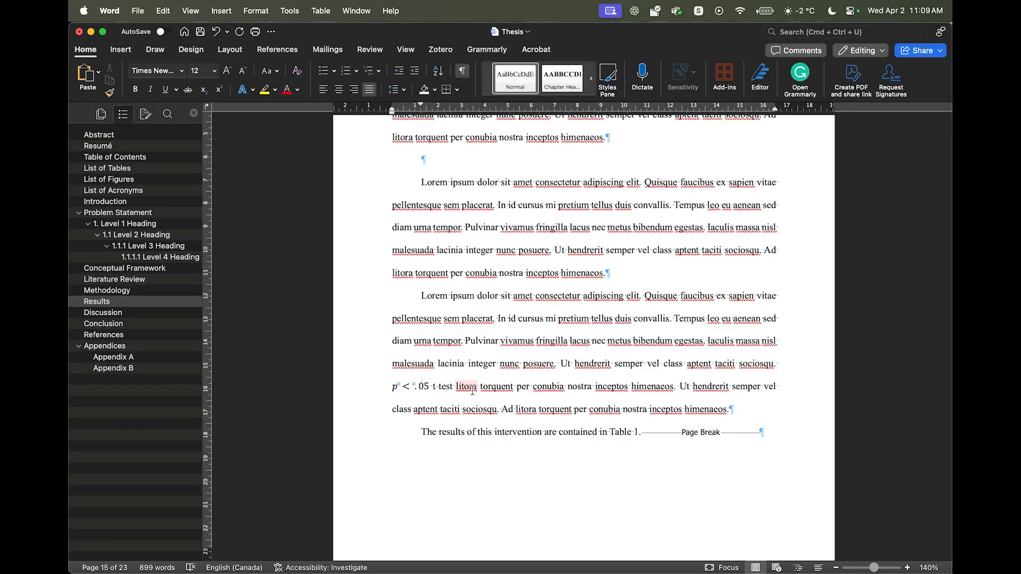
pyautogui.write(')')
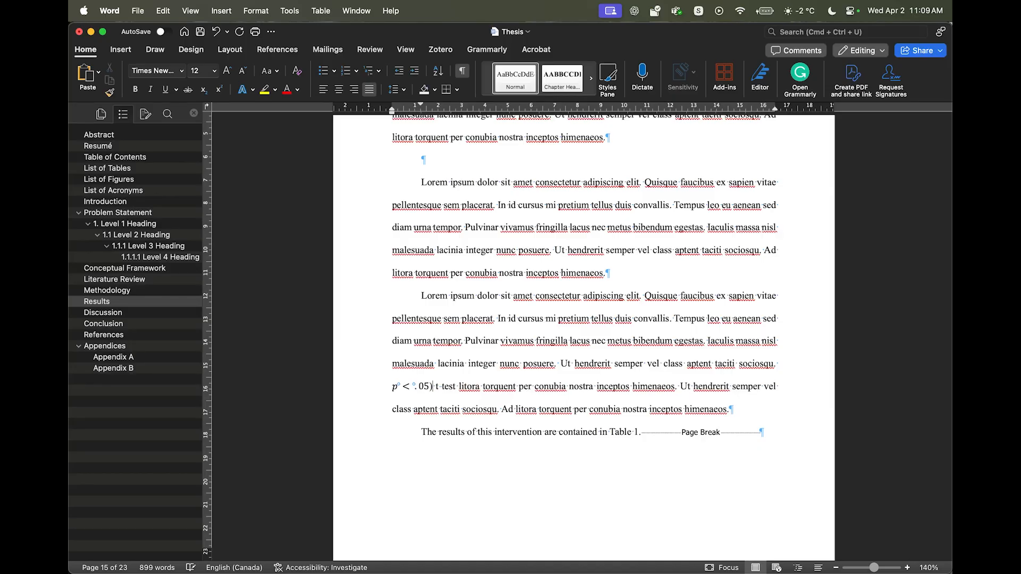
pyautogui.press('Left')
pyautogui.press('Left')
pyautogui.press('Left')
pyautogui.press('Left')
pyautogui.press('Left')
pyautogui.press('Left')
pyautogui.press('Left')
pyautogui.press('Left')
pyautogui.write('(')
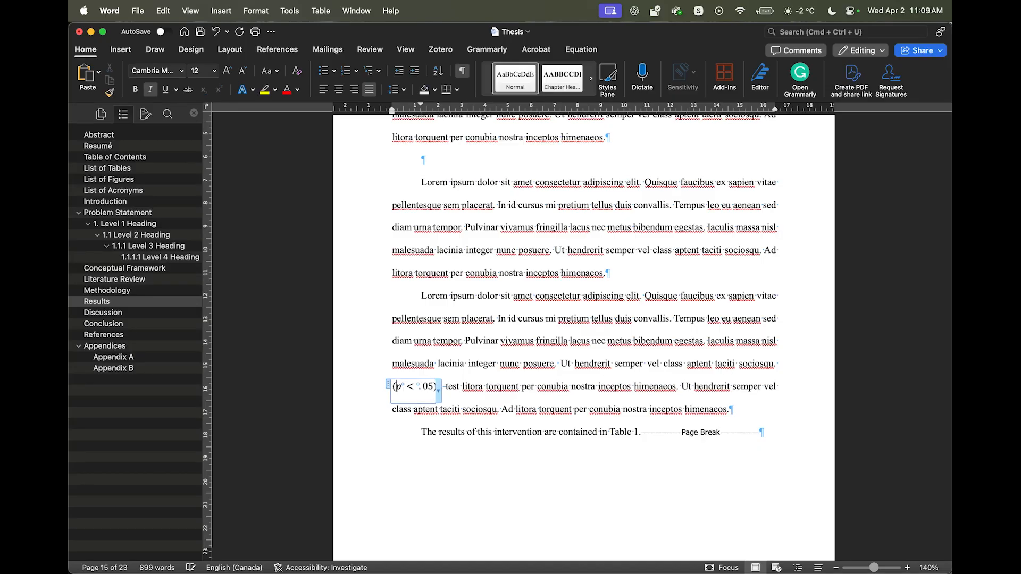
pyautogui.click(469, 365)
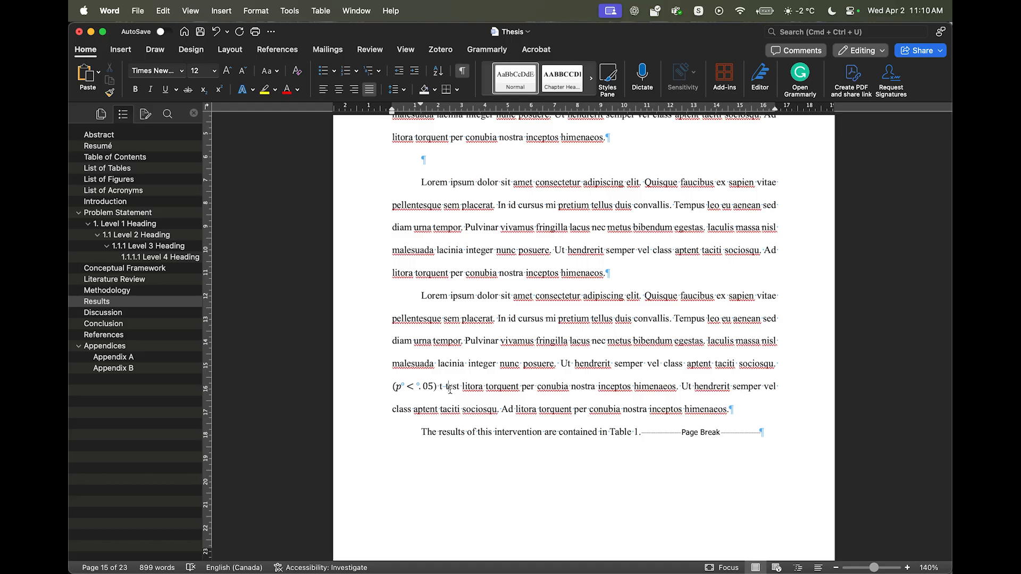
# Go to the References section, look over the Research collection in Zotero, and return to the Word document.
pyautogui.click(154, 337)
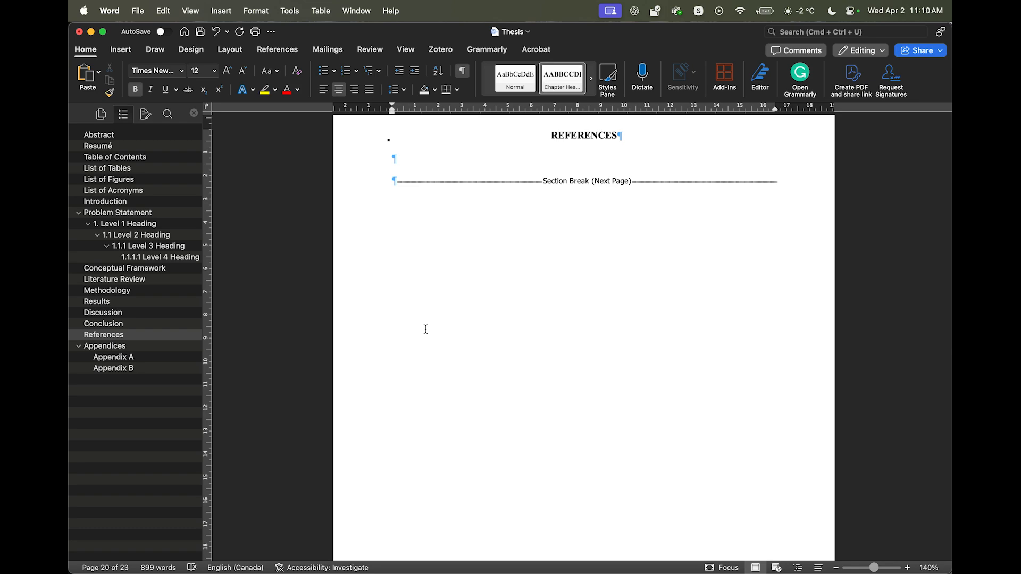
pyautogui.press('super+Tab')
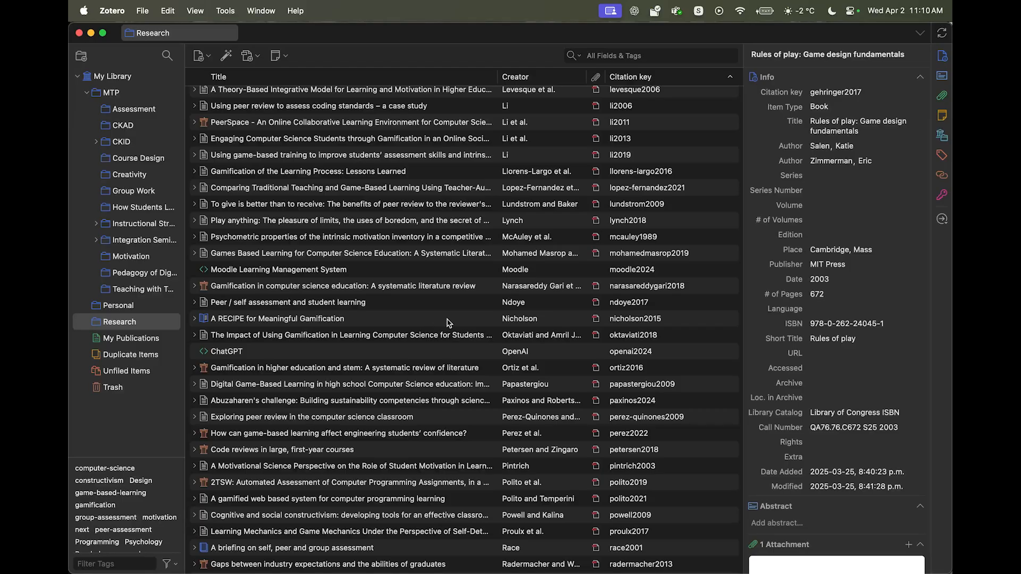
pyautogui.scroll(2, 448, 322)
pyautogui.scroll(1, 448, 323)
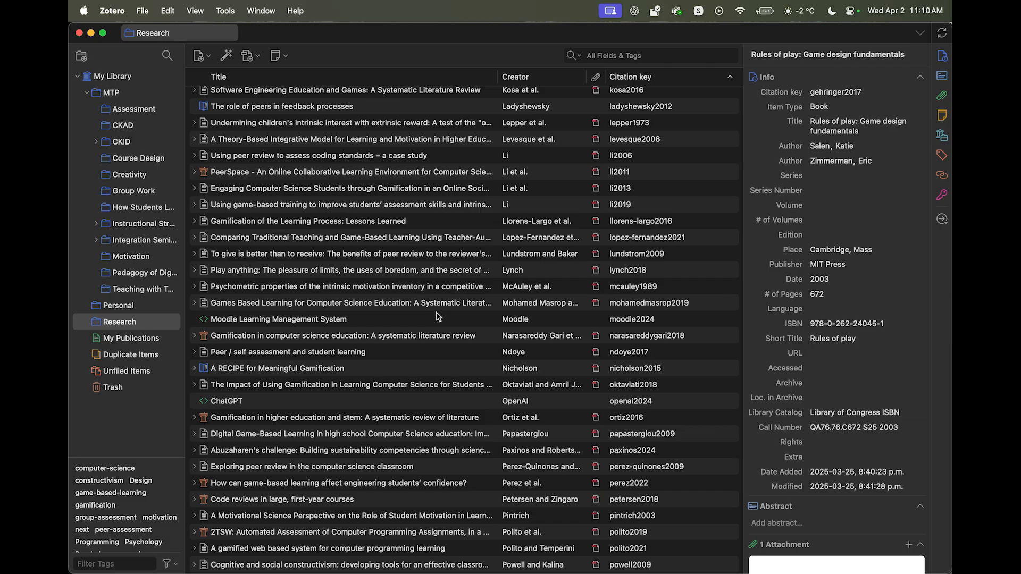
pyautogui.press('super+Tab')
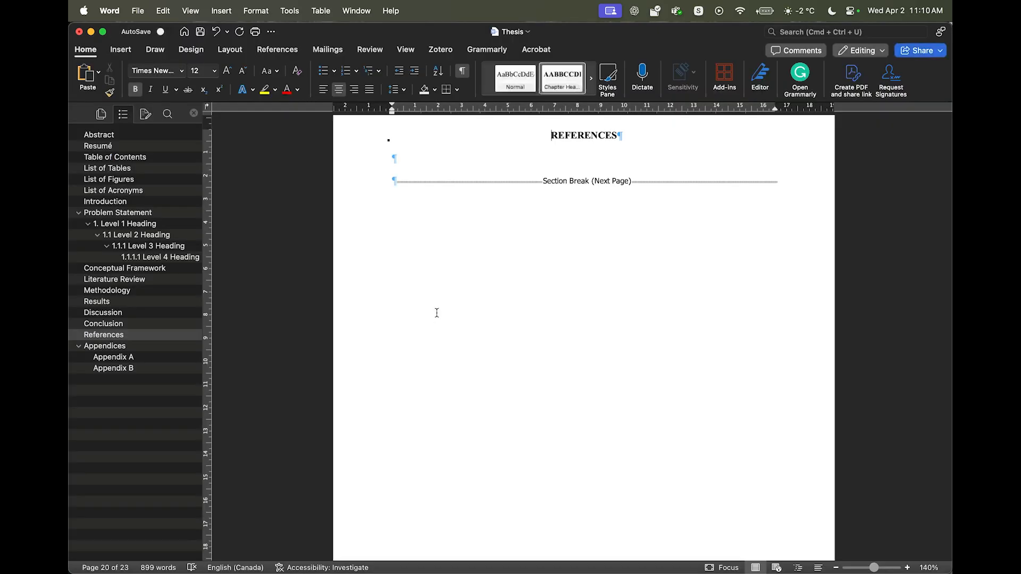
# Fill the empty paragraph under the Conclusion heading with "Lorem ipsum dolor sit amet consectetur adipiscing elit." three times.
pyautogui.click(441, 52)
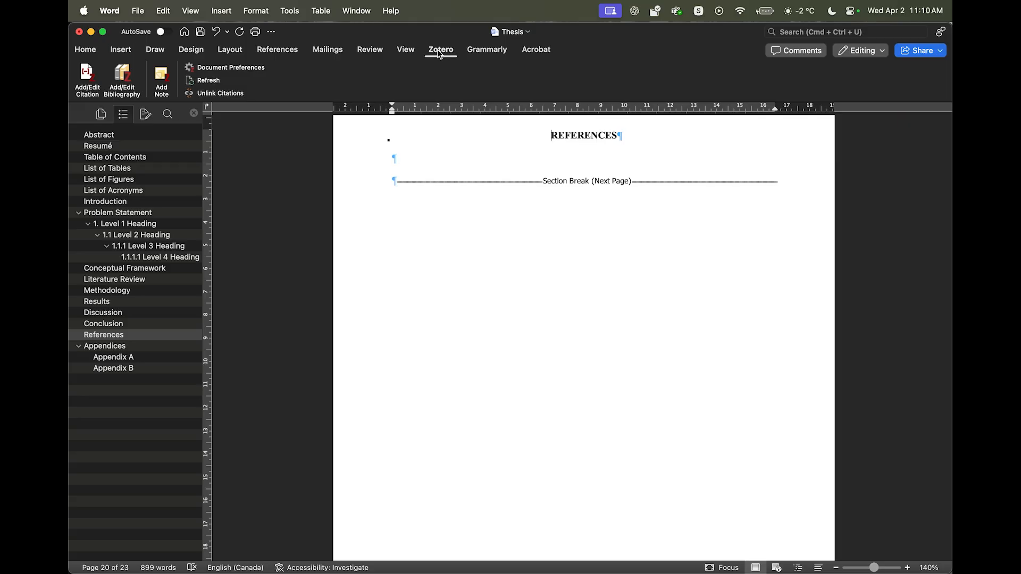
pyautogui.scroll(10, 445, 206)
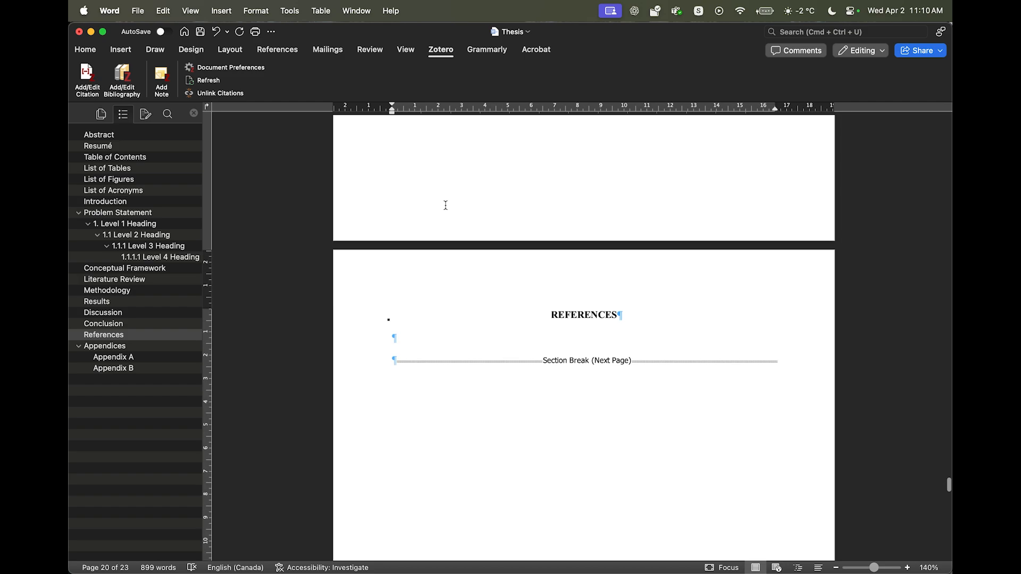
pyautogui.scroll(-6, 486, 272)
pyautogui.click(485, 253)
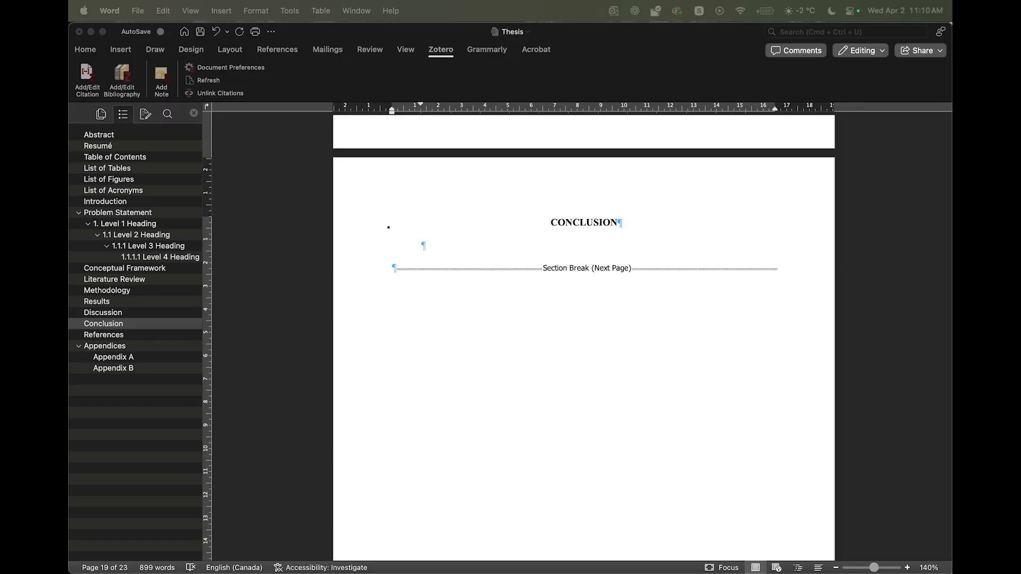
pyautogui.press('super+Tab')
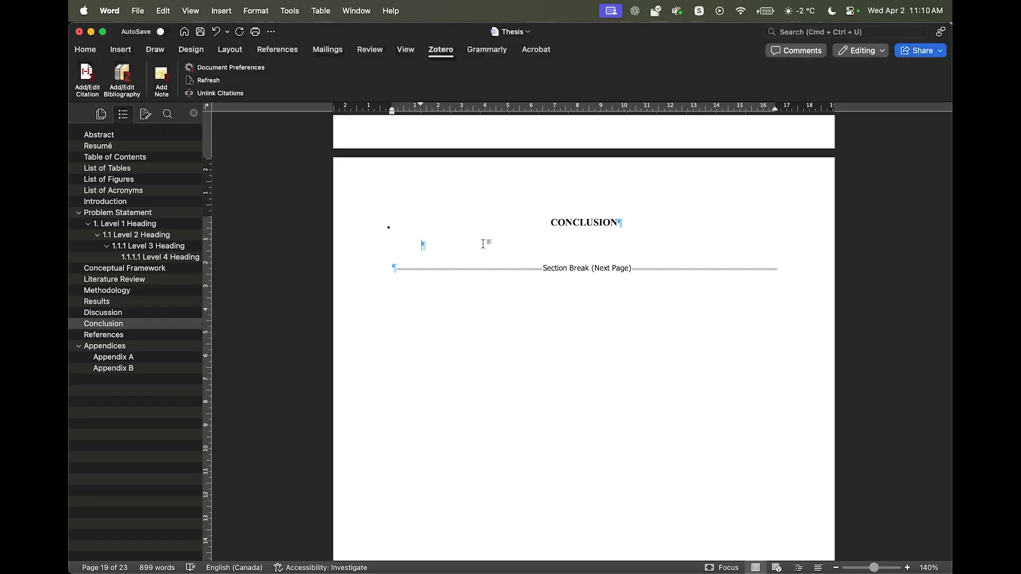
pyautogui.write('Lorem ipsum dolor sit amet consectetur adipiscing elit.')
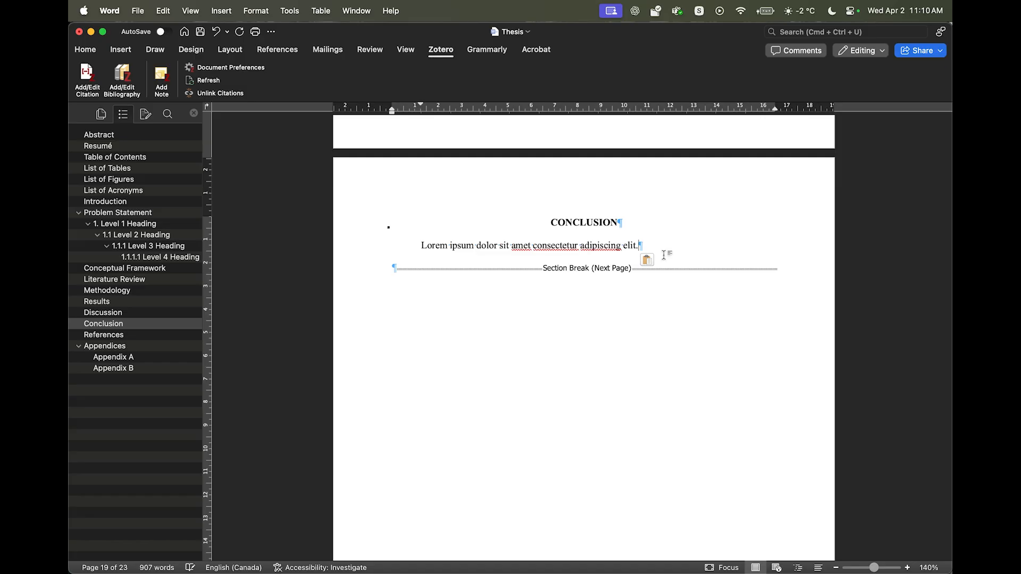
pyautogui.write('Lorem ipsum dolor sit amet consectetur adipiscing elit.')
pyautogui.write('Lorem ipsum dolor sit amet consectetur adipiscing elit.')
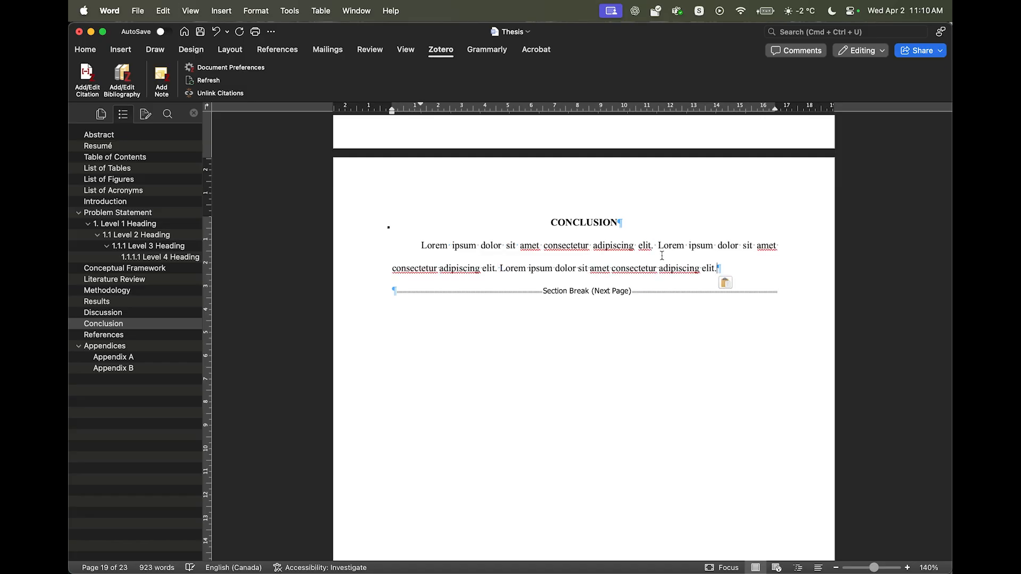
# Start a Zotero citation before the first Conclusion sentence's period, using American Psychological Association (APA) 7th edition as the citation style.
pyautogui.rightClick(658, 253)
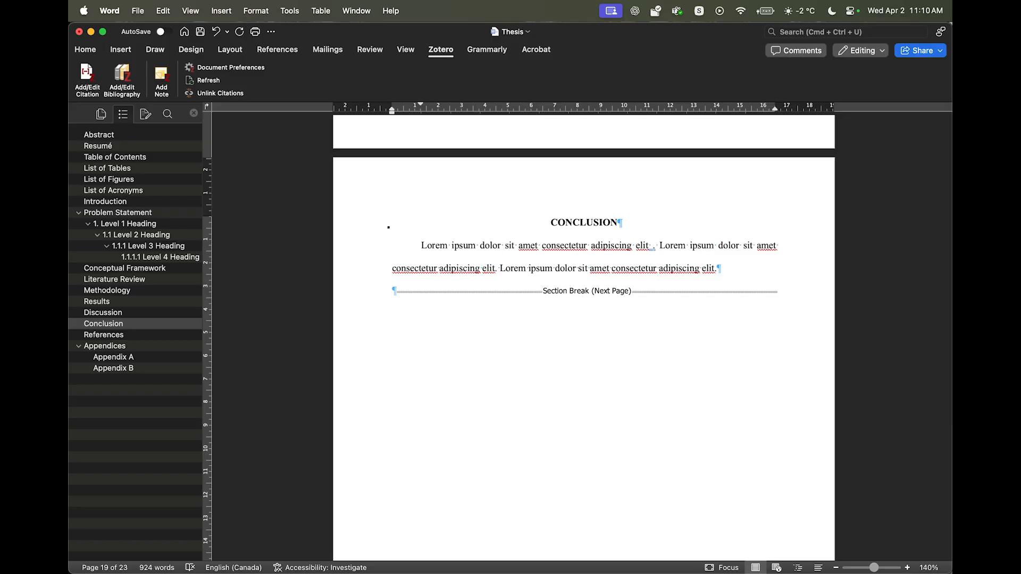
pyautogui.press('BackSpace')
pyautogui.click(93, 72)
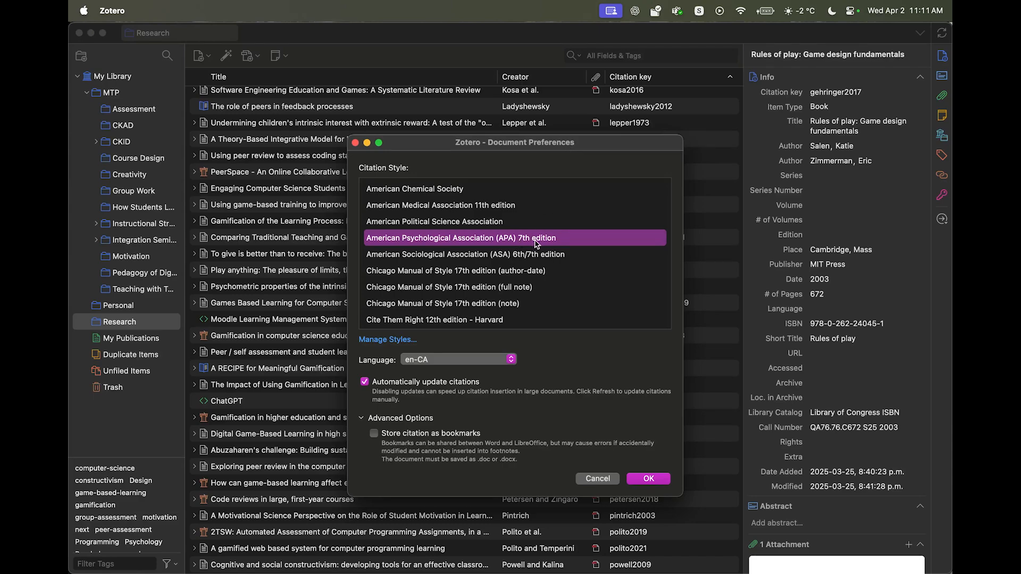
pyautogui.click(648, 479)
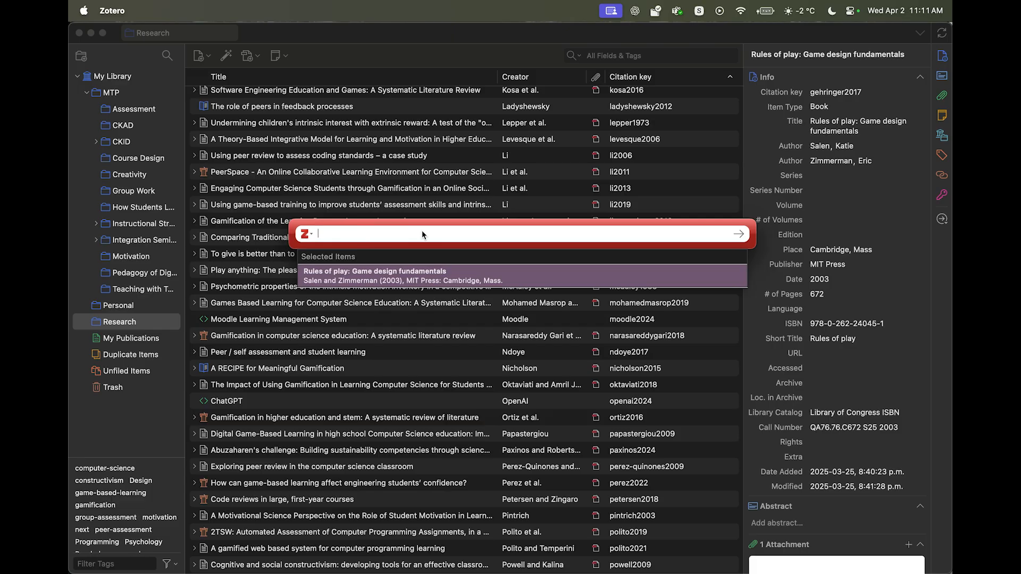
# Cite "Gamification of student peer review in education" (2020) and "Gamification improves the quality of student peer code review" (2023) in the first sentence's citation.
pyautogui.write('indriasari')
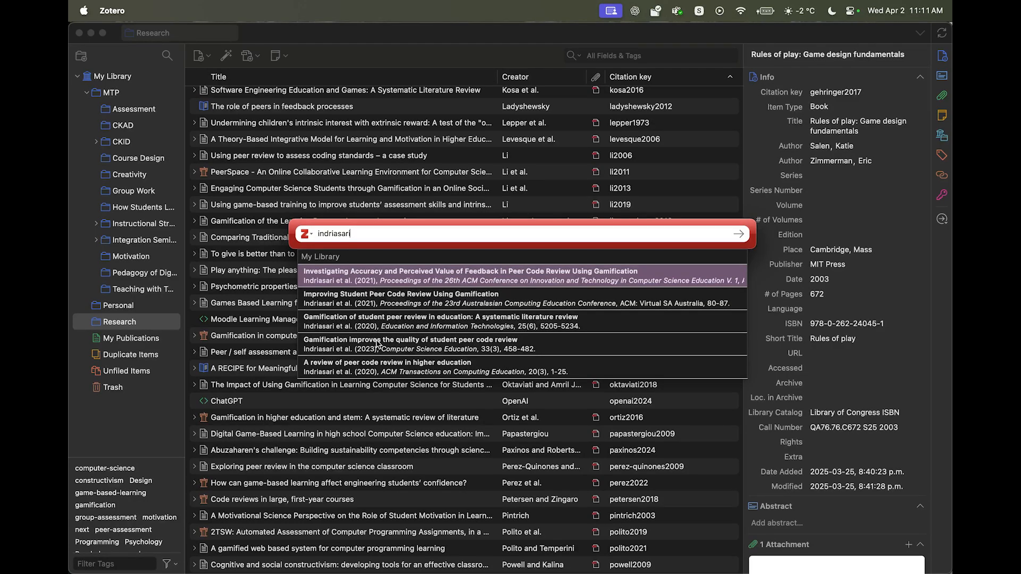
pyautogui.press('Down')
pyautogui.press('Down')
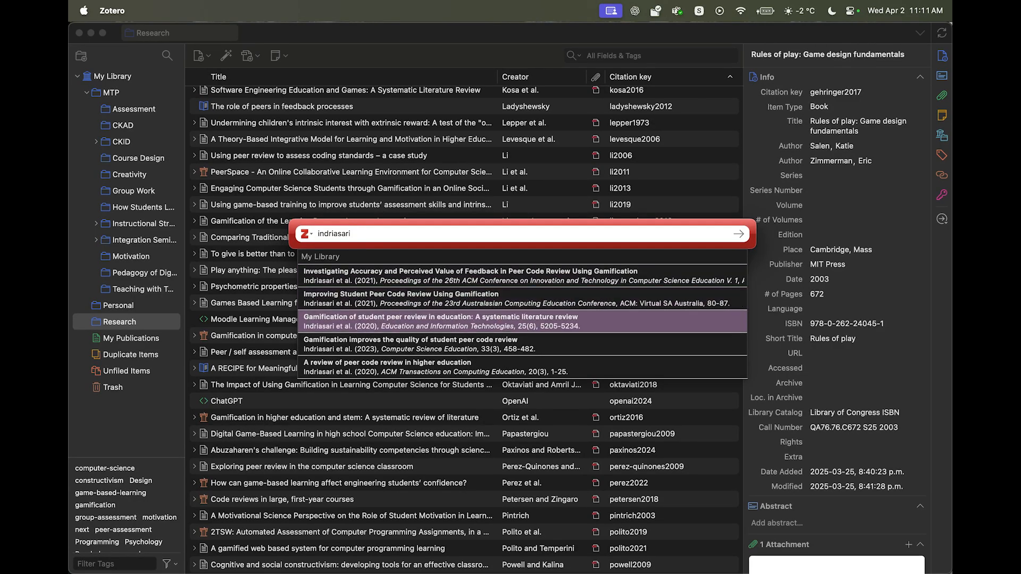
pyautogui.press('Return')
pyautogui.write('indria')
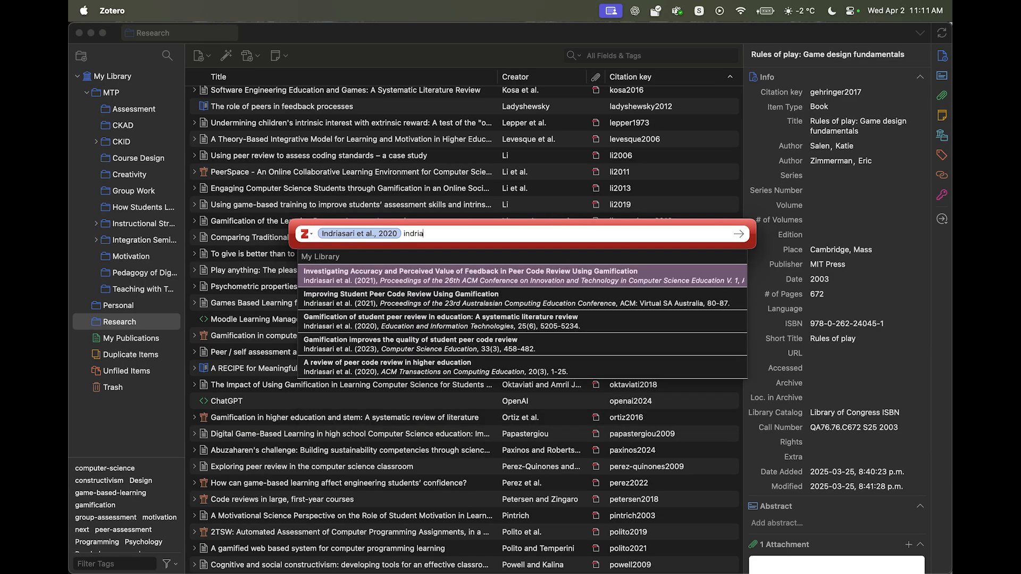
pyautogui.press('Down')
pyautogui.press('Down')
pyautogui.press('Down')
pyautogui.press('Return')
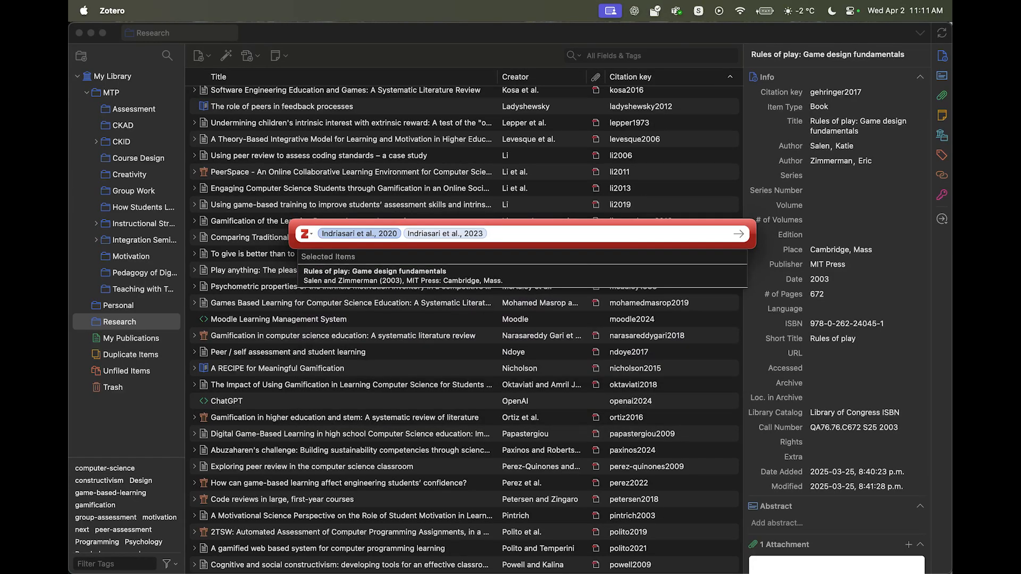
pyautogui.press('Return')
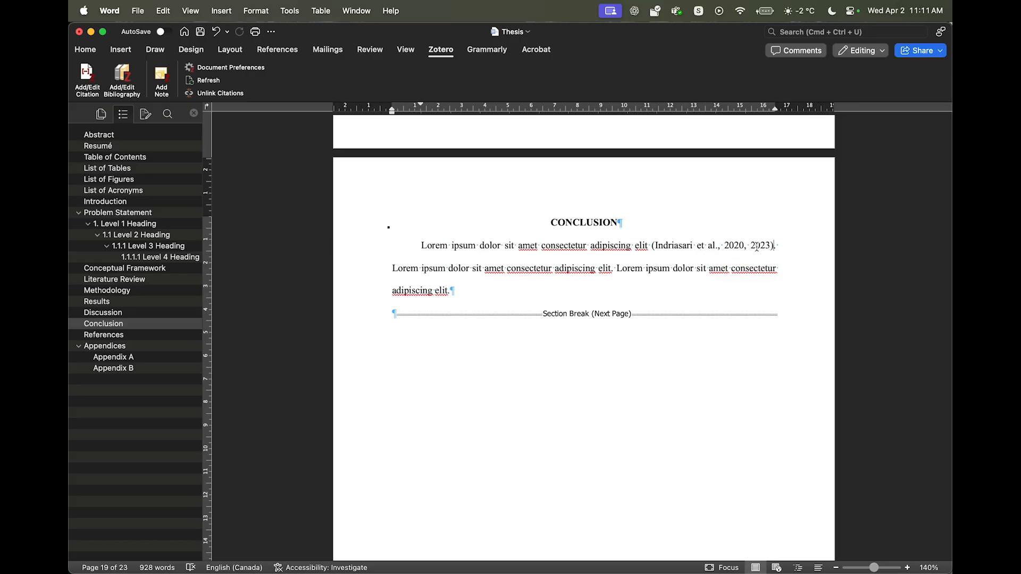
# Cite "Rules of play: Game design fundamentals" (2003) and "Effects of externally mediated rewards on intrinsic motivation" (1971) at the end of the second sentence.
pyautogui.click(612, 268)
pyautogui.click(88, 74)
pyautogui.write('salen')
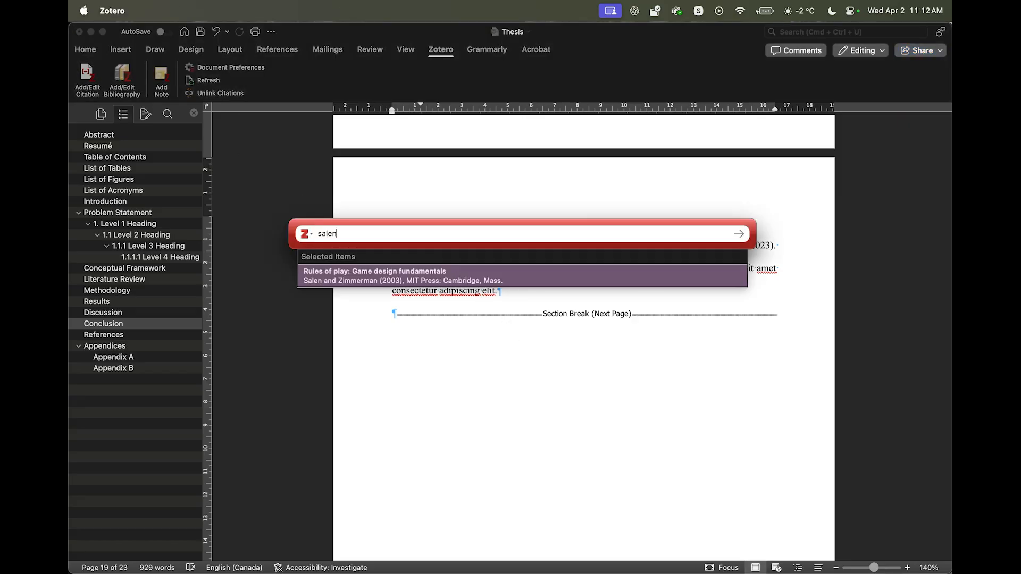
pyautogui.press('Return')
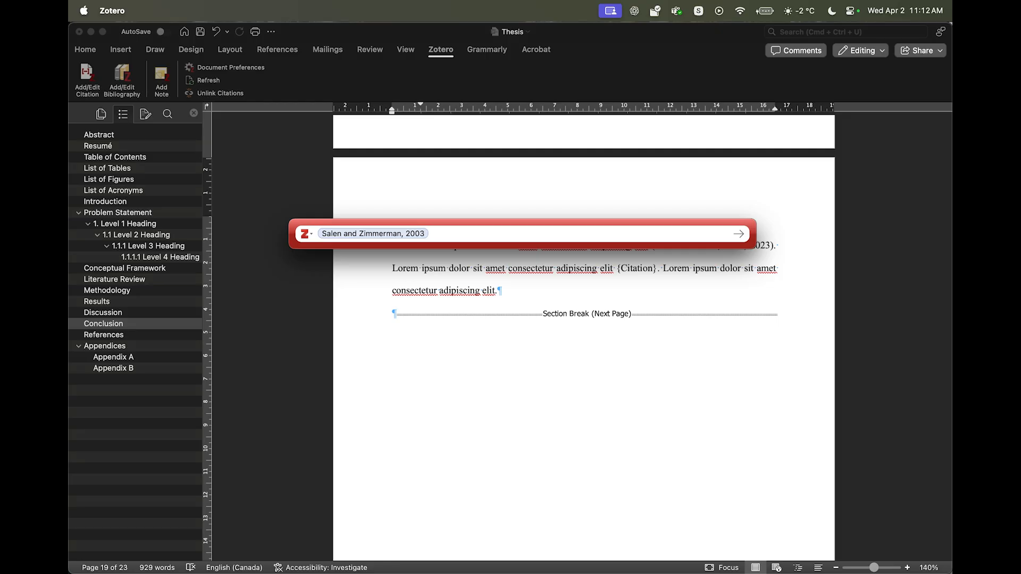
pyautogui.write('dec')
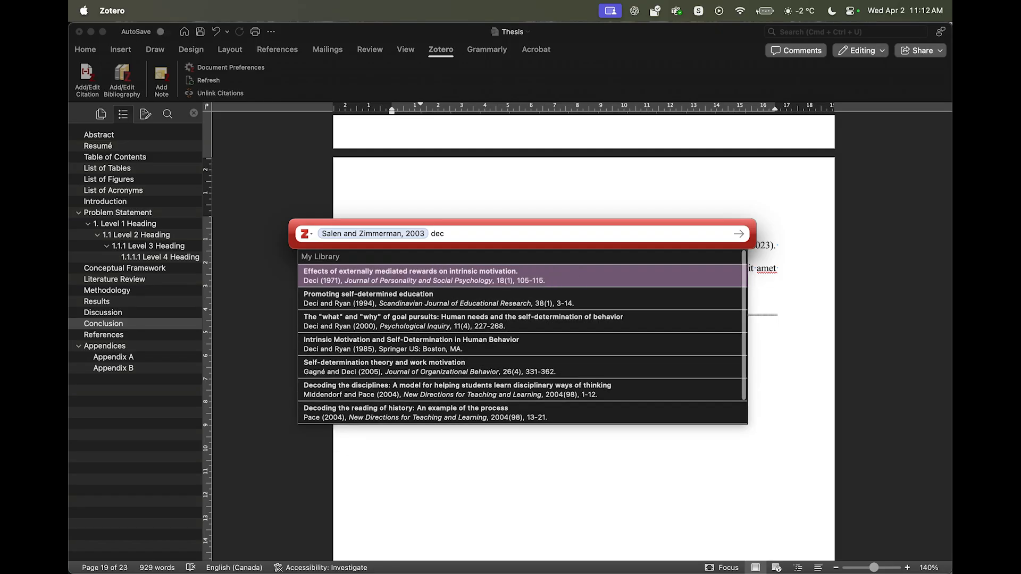
pyautogui.press('Return')
pyautogui.press('Return')
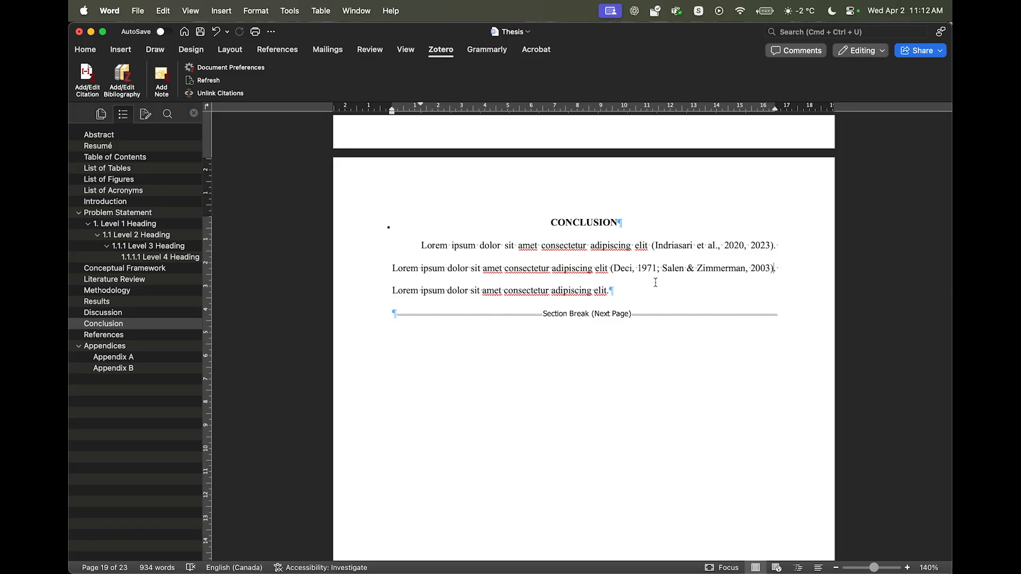
# Compare how the two in-text citations in the Conclusion paragraph are formatted and ordered.
pyautogui.click(690, 249)
pyautogui.click(684, 267)
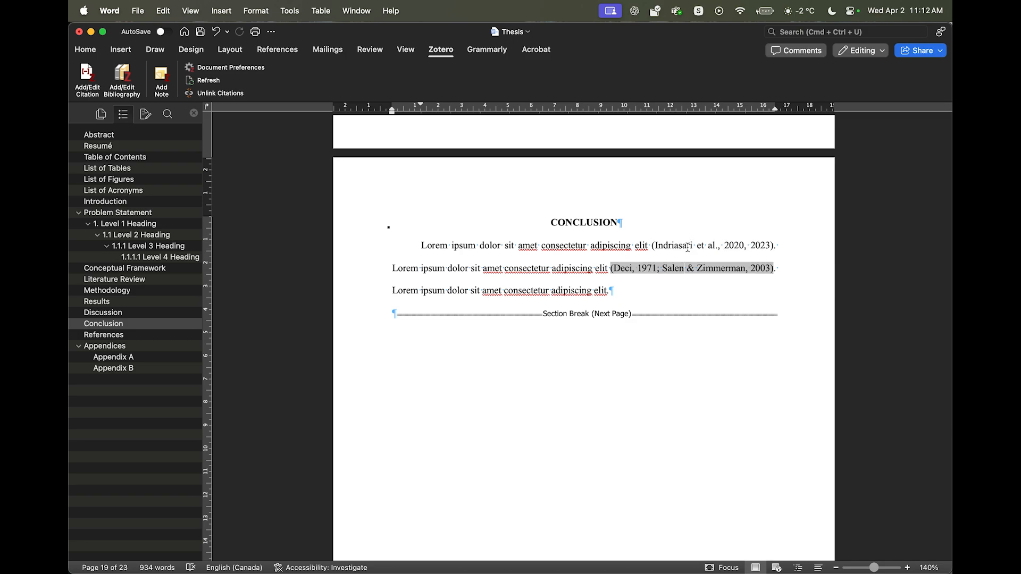
pyautogui.click(688, 248)
pyautogui.click(676, 267)
pyautogui.click(679, 249)
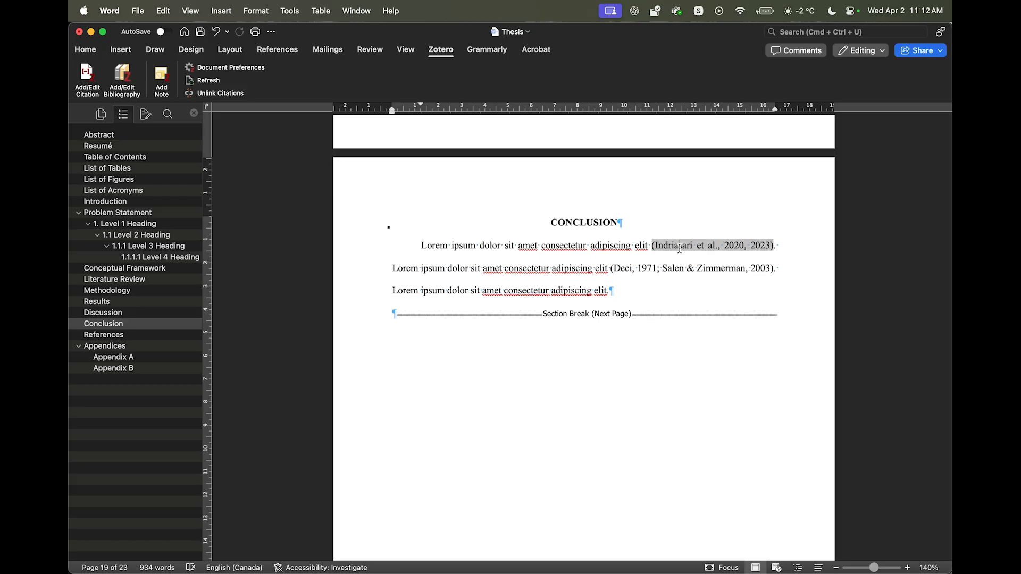
pyautogui.click(654, 266)
pyautogui.click(617, 290)
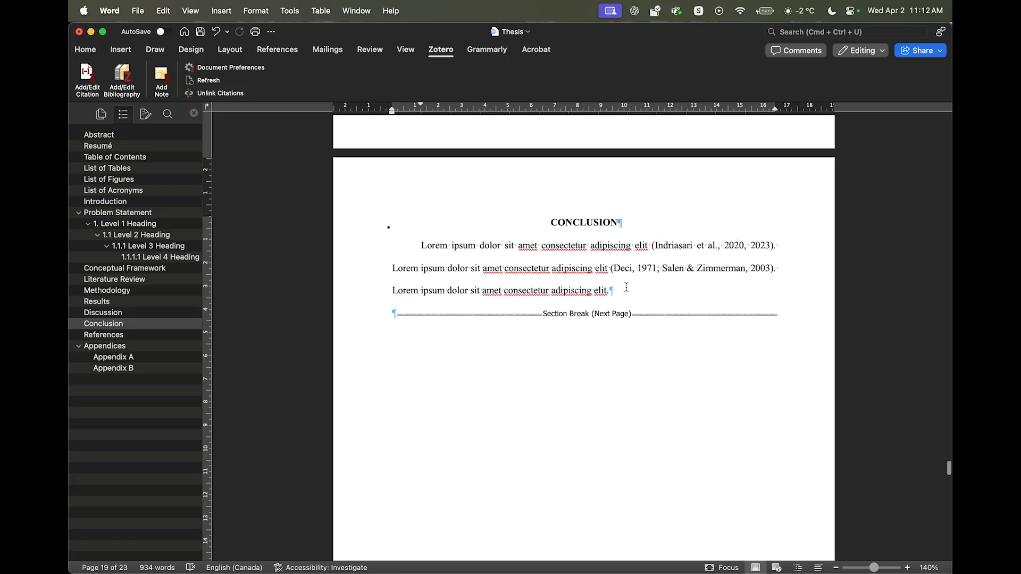
# Insert the Zotero bibliography on the empty line under the References heading.
pyautogui.scroll(-15, 626, 287)
pyautogui.click(546, 295)
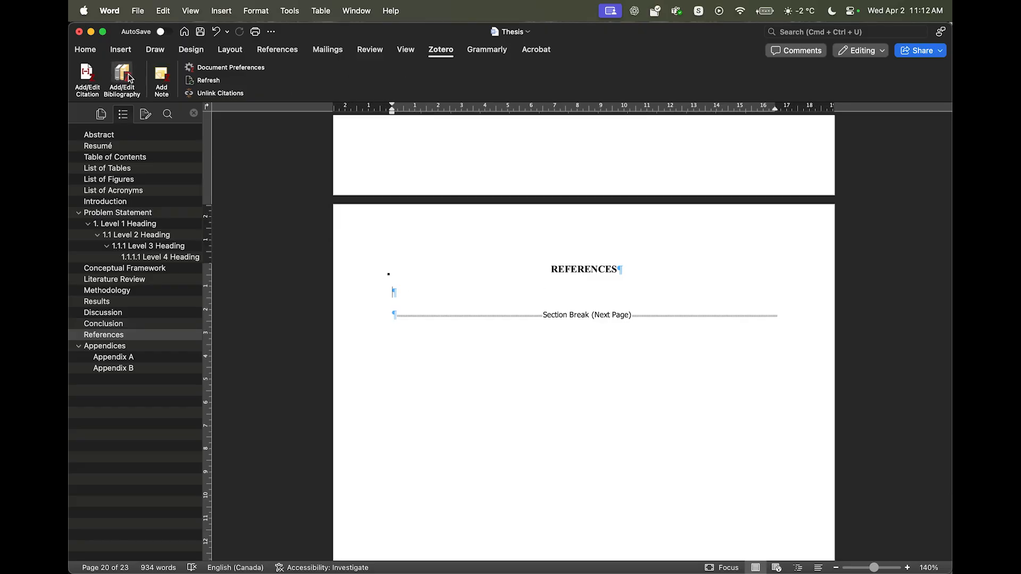
pyautogui.click(126, 78)
pyautogui.scroll(-1, 340, 239)
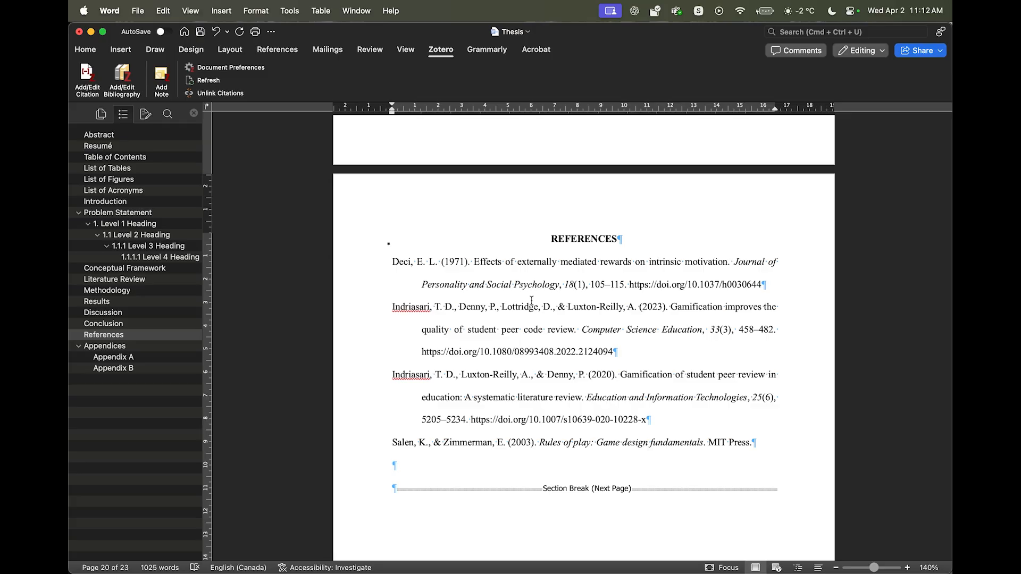
# Replace the citation in the first Conclusion sentence with a Zotero citation of "The power of feedback" (2007).
pyautogui.scroll(10, 532, 319)
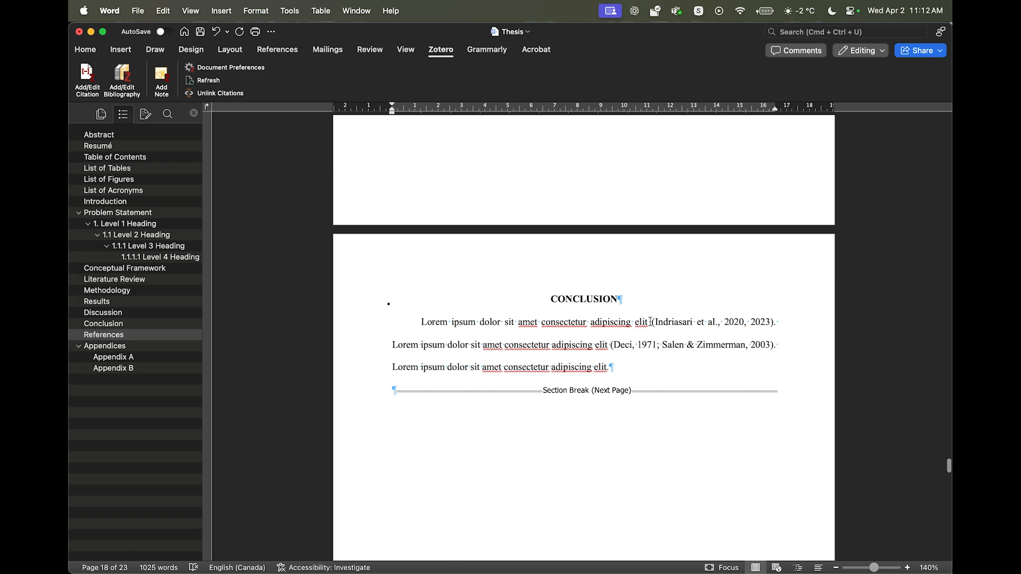
pyautogui.click(723, 322)
pyautogui.press('BackSpace')
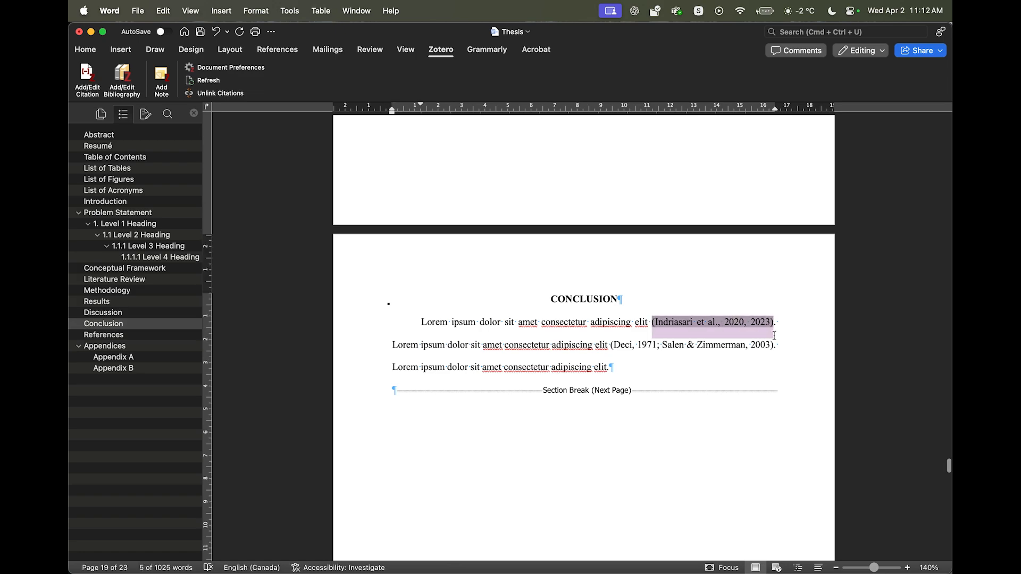
pyautogui.press('BackSpace')
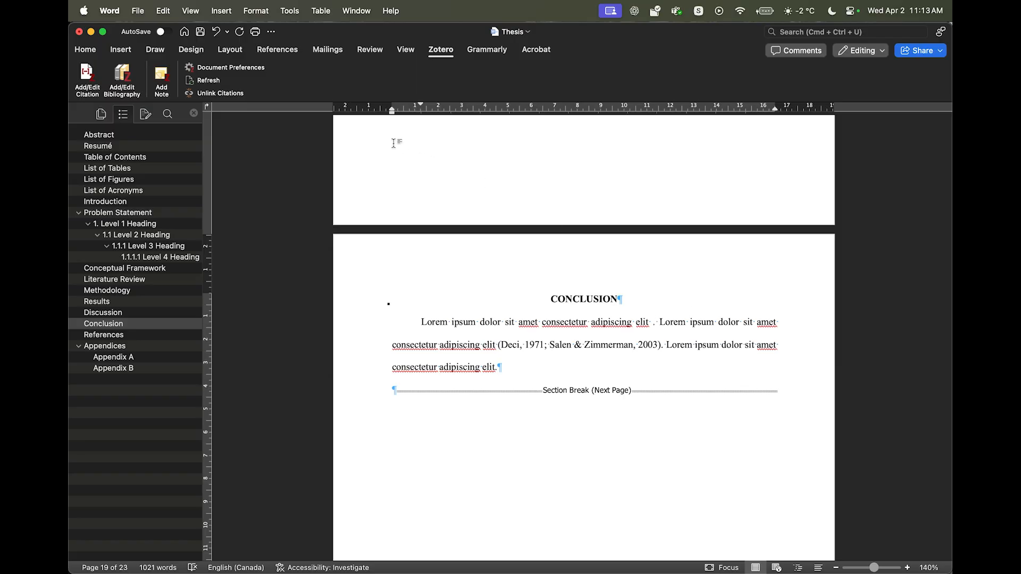
pyautogui.press('ctrl+super+c')
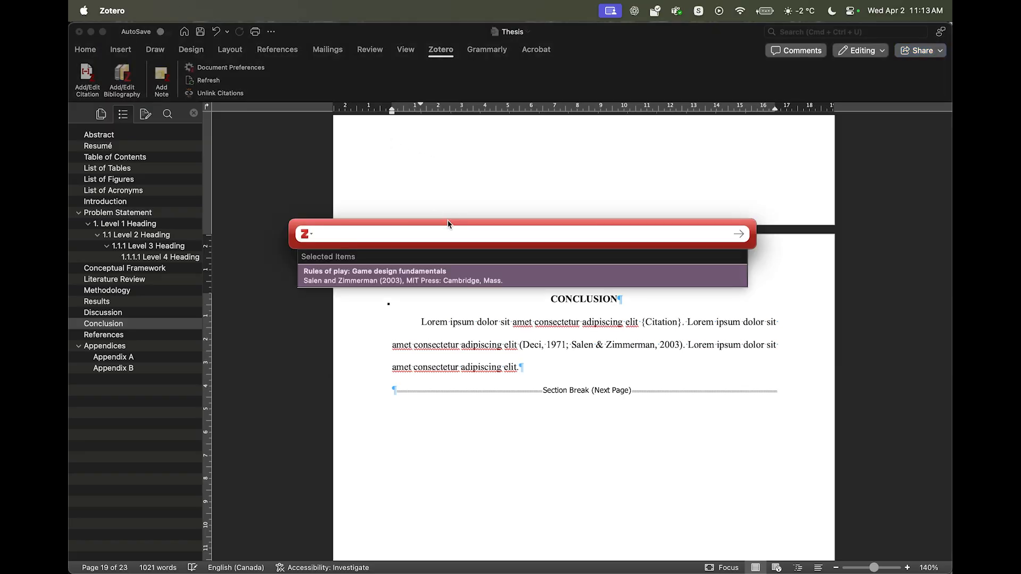
pyautogui.write('hattie')
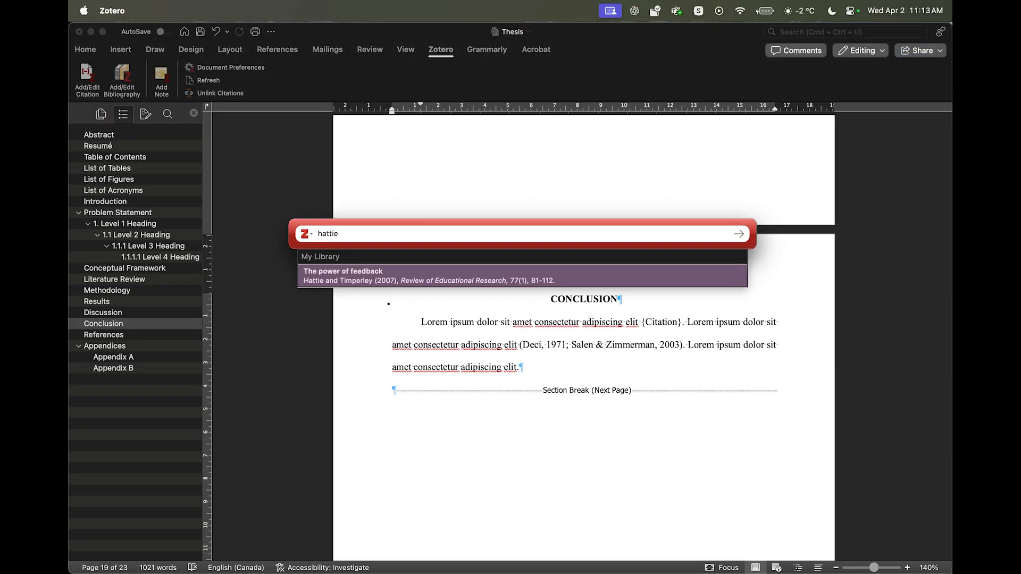
pyautogui.press('Return')
pyautogui.press('Return')
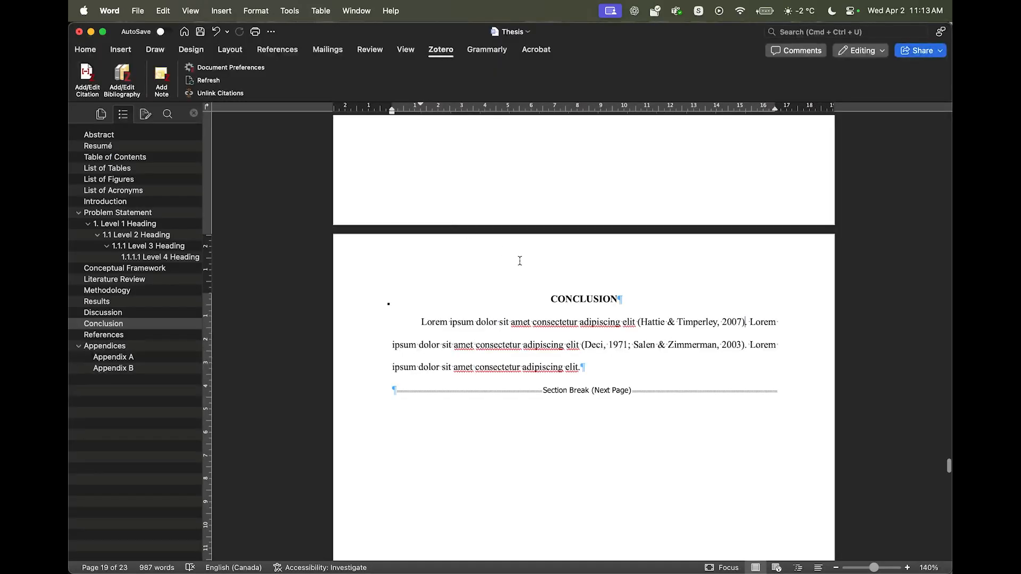
# Check the entries in the References list against the changed citation and refresh the Zotero citations.
pyautogui.scroll(6, 521, 261)
pyautogui.scroll(-10, 520, 261)
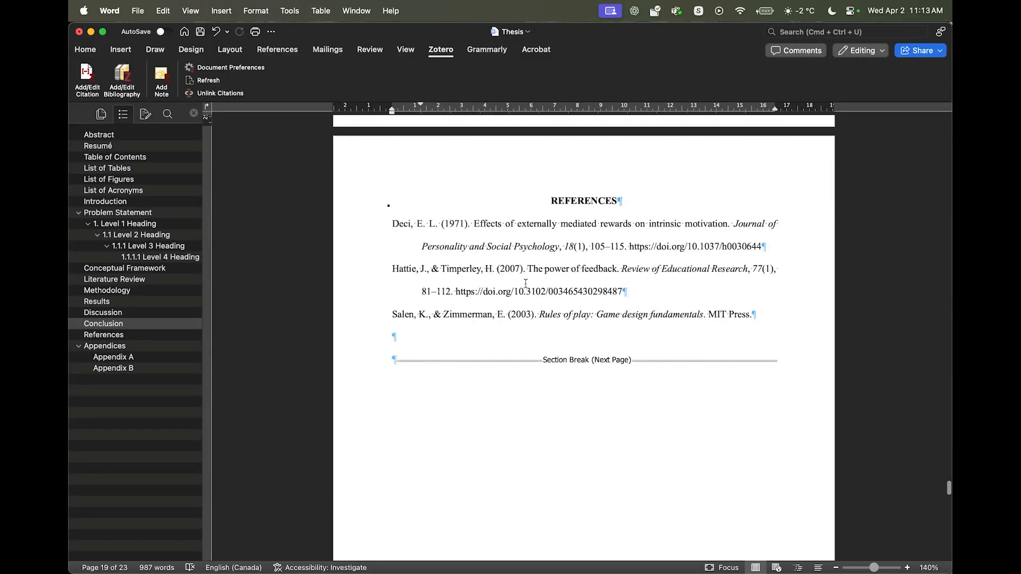
pyautogui.scroll(2, 524, 302)
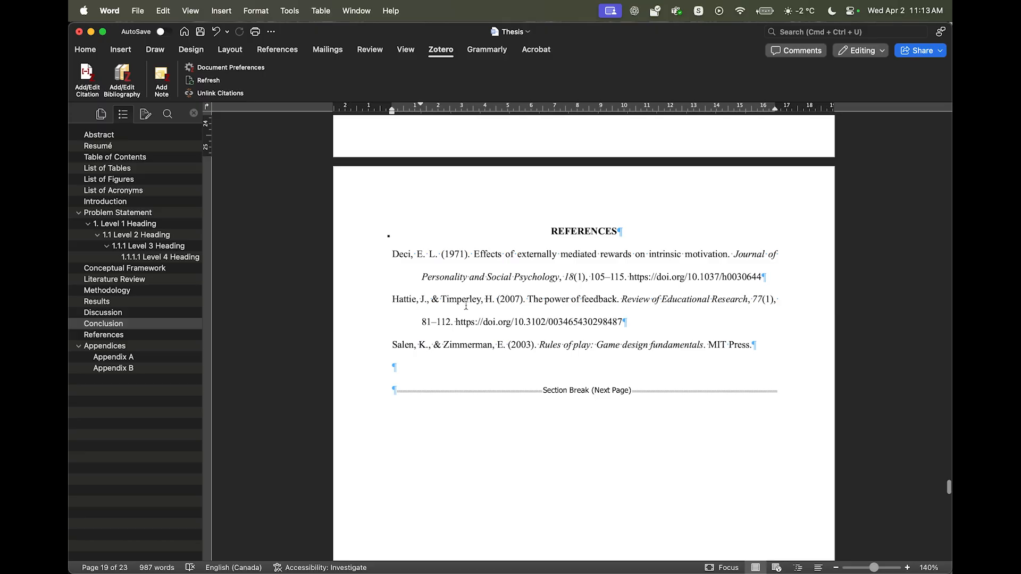
pyautogui.click(482, 375)
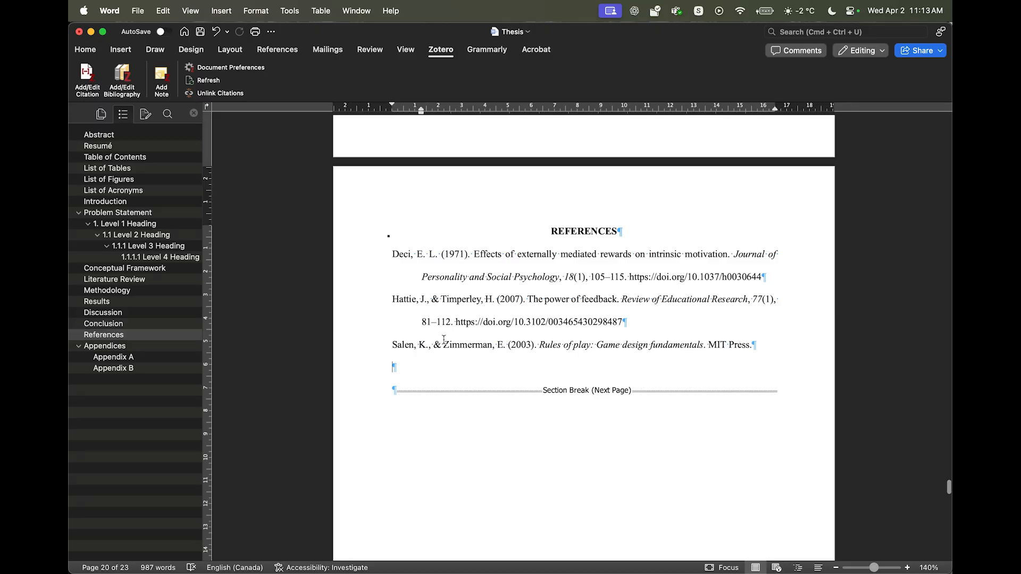
pyautogui.click(205, 83)
pyautogui.click(176, 334)
# Go through the Appendices section and check which heading style is applied to the Appendix A heading.
pyautogui.click(102, 347)
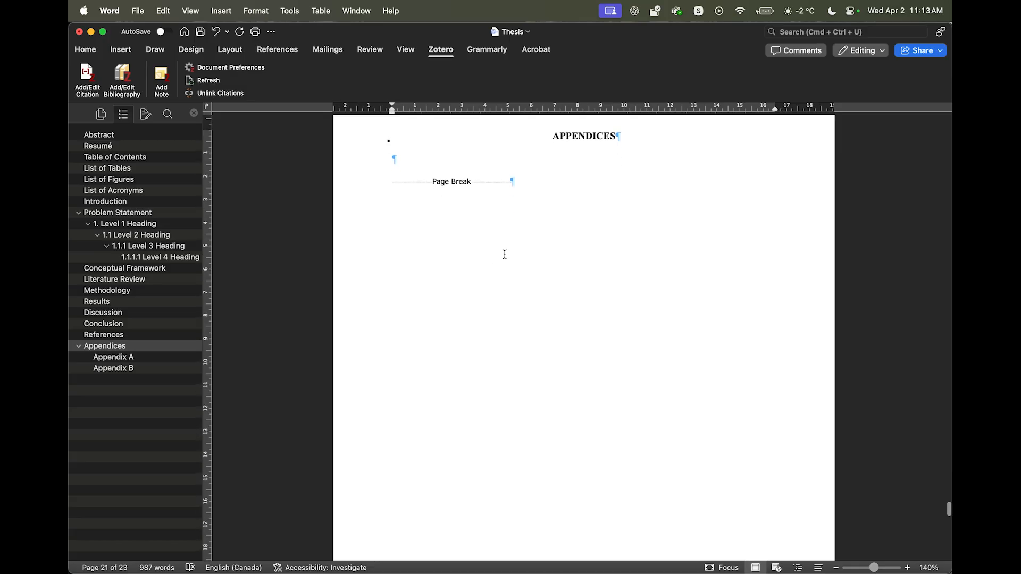
pyautogui.scroll(-10, 476, 207)
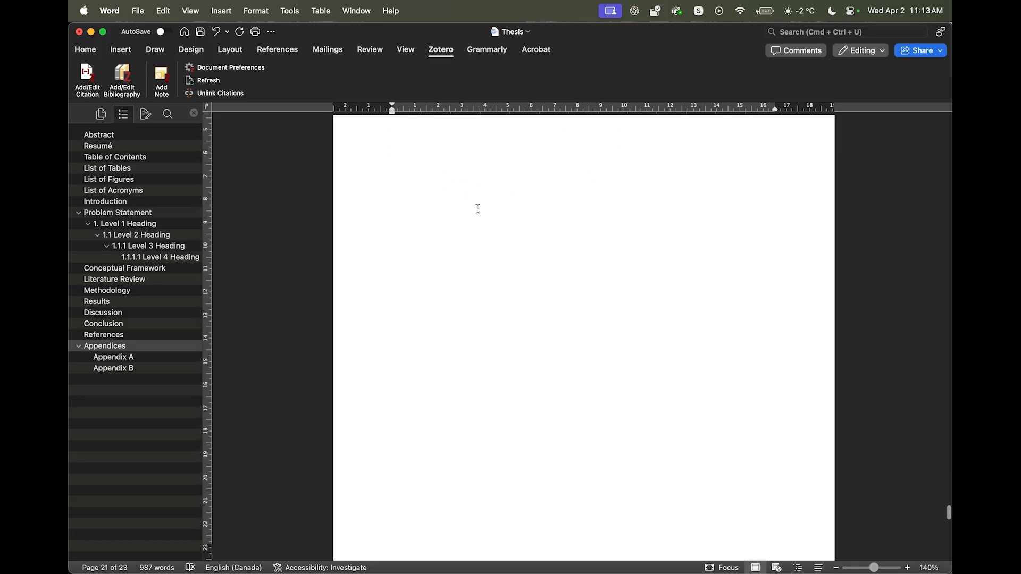
pyautogui.click(475, 182)
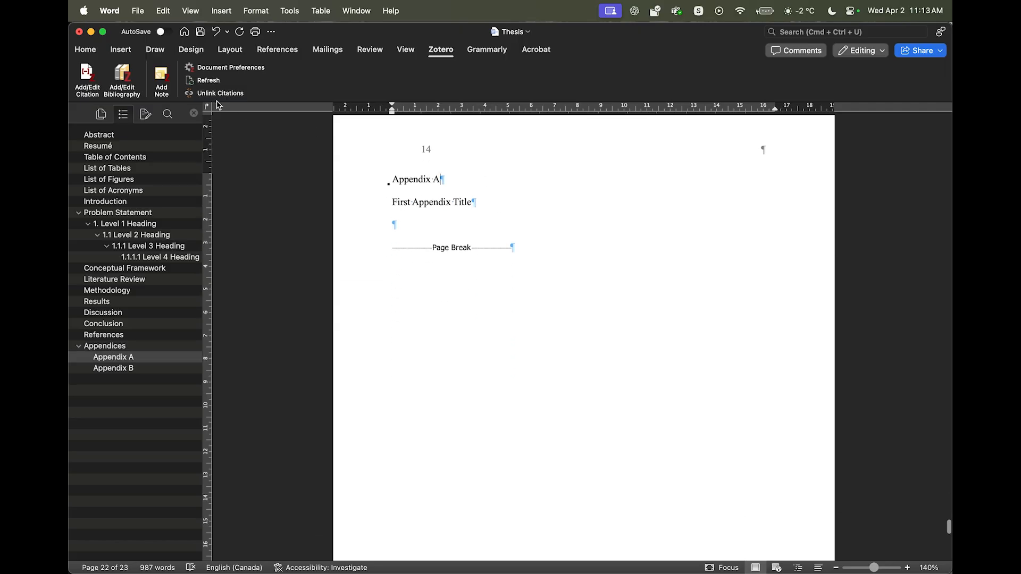
pyautogui.click(85, 49)
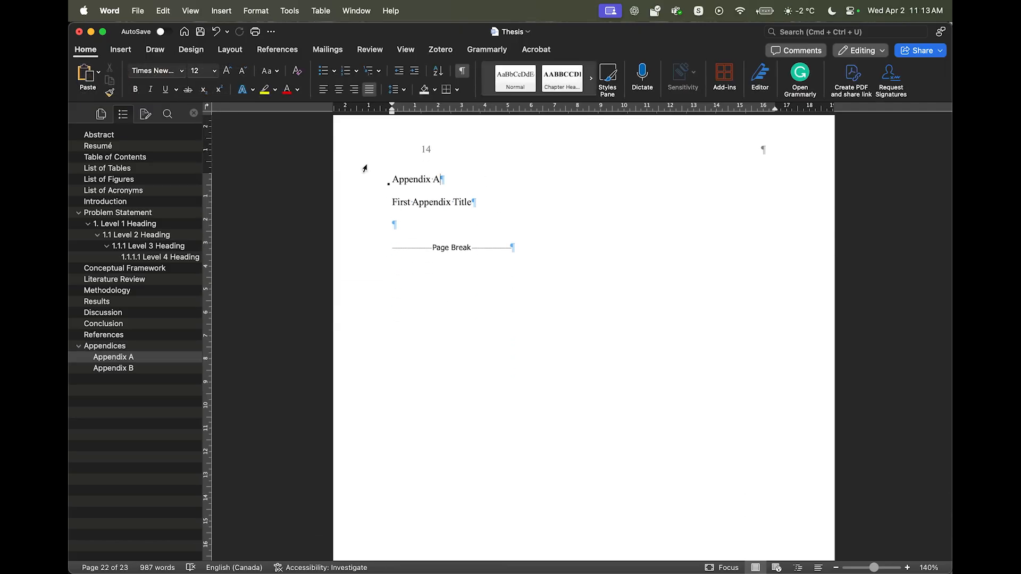
pyautogui.click(539, 98)
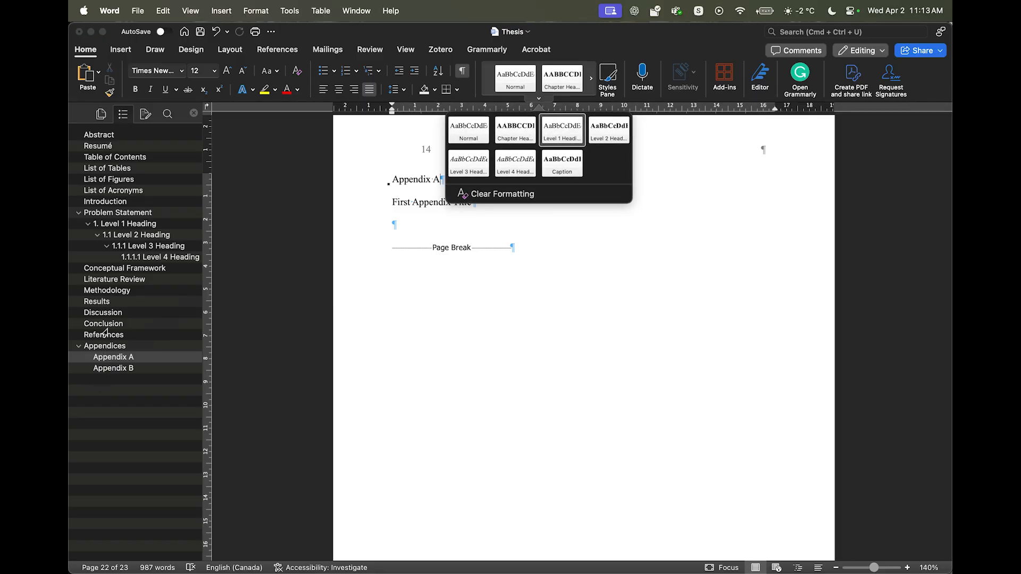
pyautogui.click(443, 223)
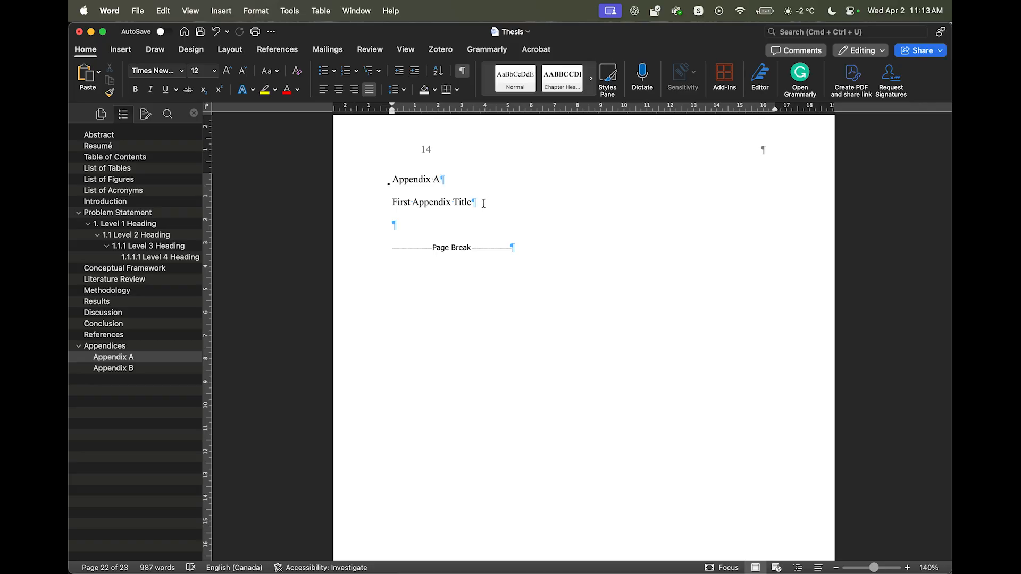
# Add the sentence "Please see Appendix A." at the end of the Conclusion paragraph.
pyautogui.click(120, 324)
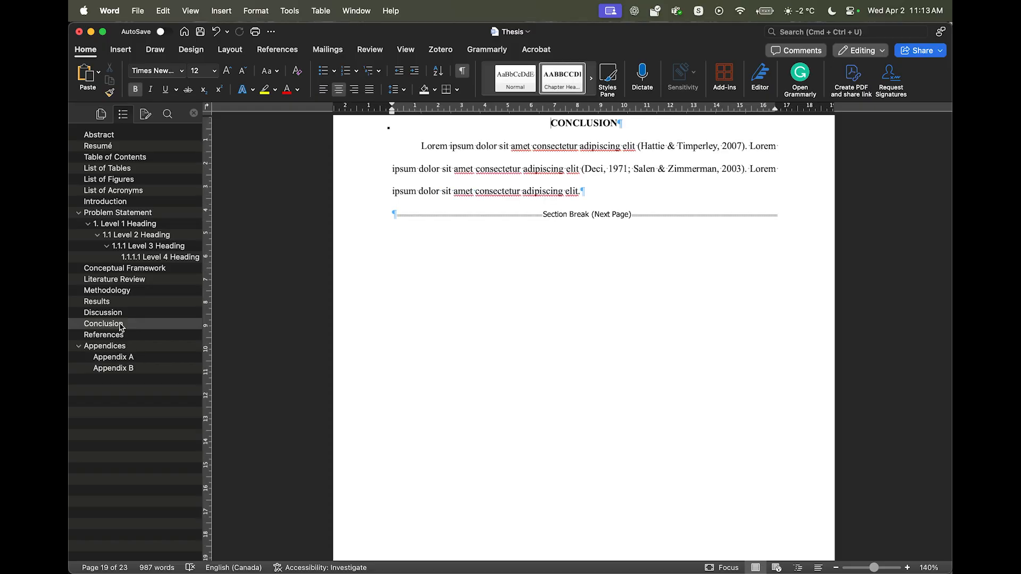
pyautogui.click(581, 190)
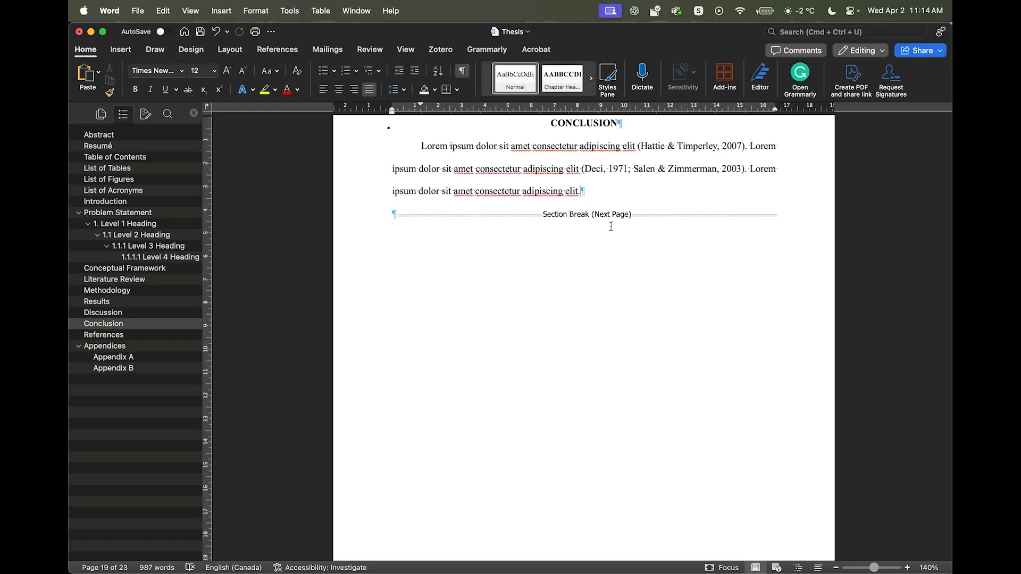
pyautogui.write('Please see Appendix ')
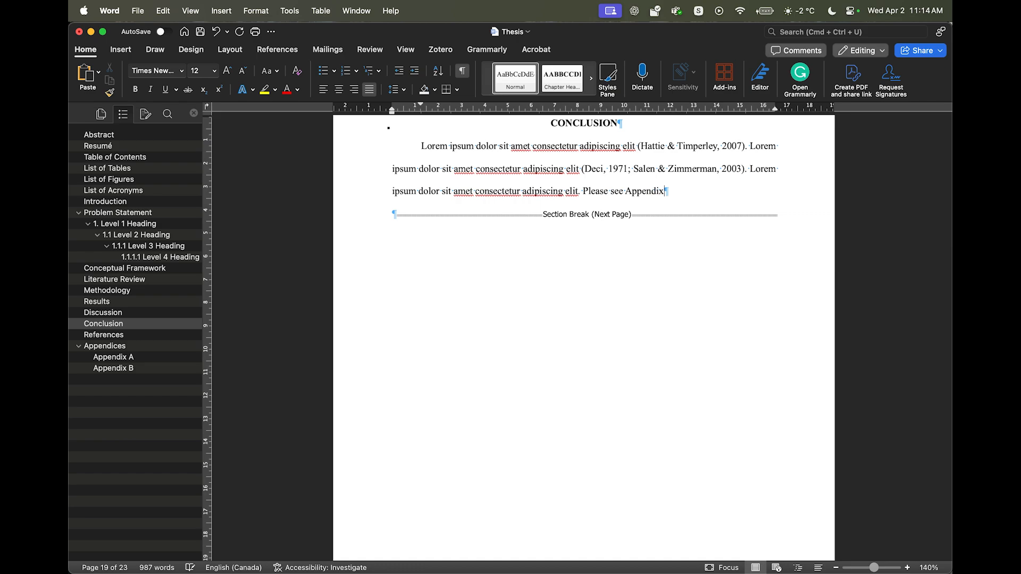
pyautogui.write('A.')
pyautogui.press('Left')
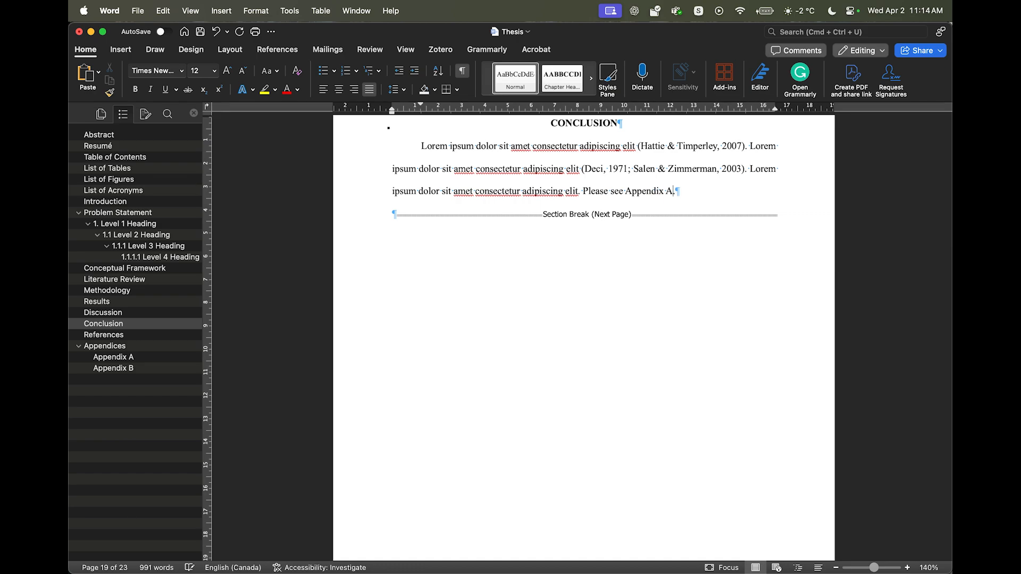
# Replace "Appendix A" in the Conclusion sentence with a hyperlinked cross-reference to the Appendix A heading text, and follow the link.
pyautogui.hotkey('shift', 'Left')
pyautogui.hotkey('shift', 'Left')
pyautogui.hotkey('shift', 'Left')
pyautogui.hotkey('shift', 'Left')
pyautogui.hotkey('shift', 'Left')
pyautogui.hotkey('shift', 'Left')
pyautogui.hotkey('shift', 'Left')
pyautogui.hotkey('shift', 'Left')
pyautogui.hotkey('shift', 'Left')
pyautogui.hotkey('shift', 'Left')
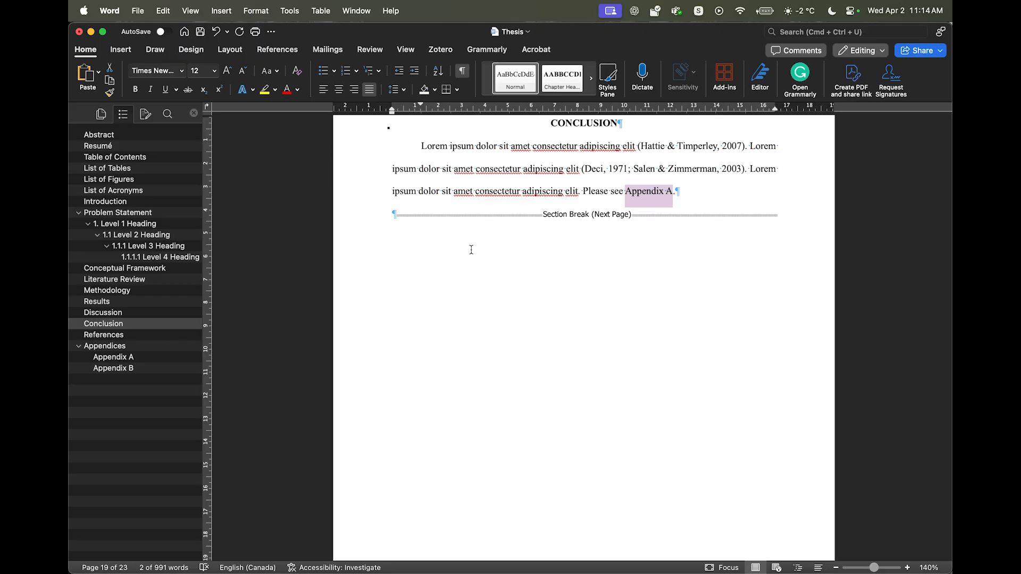
pyautogui.click(277, 49)
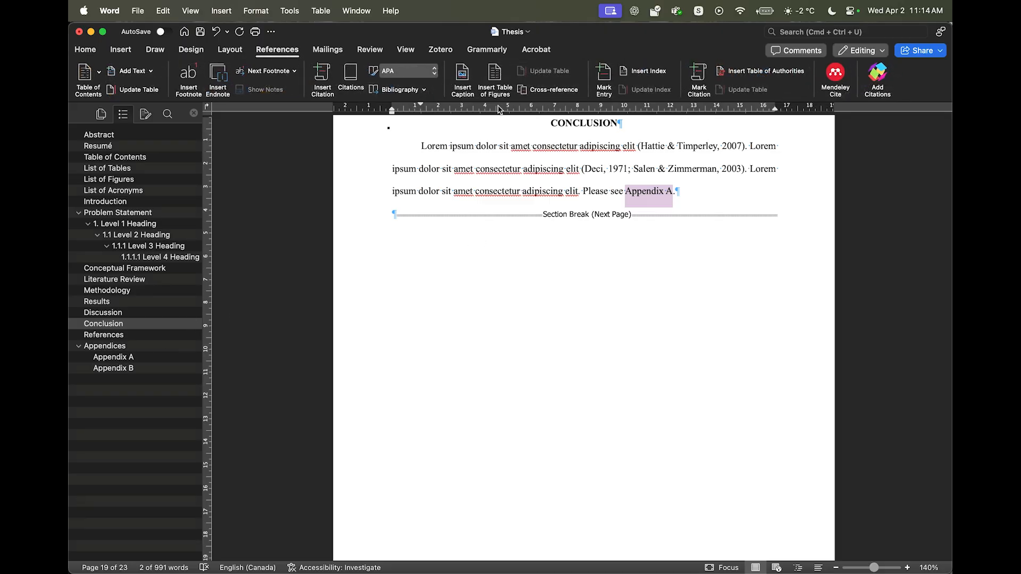
pyautogui.click(532, 91)
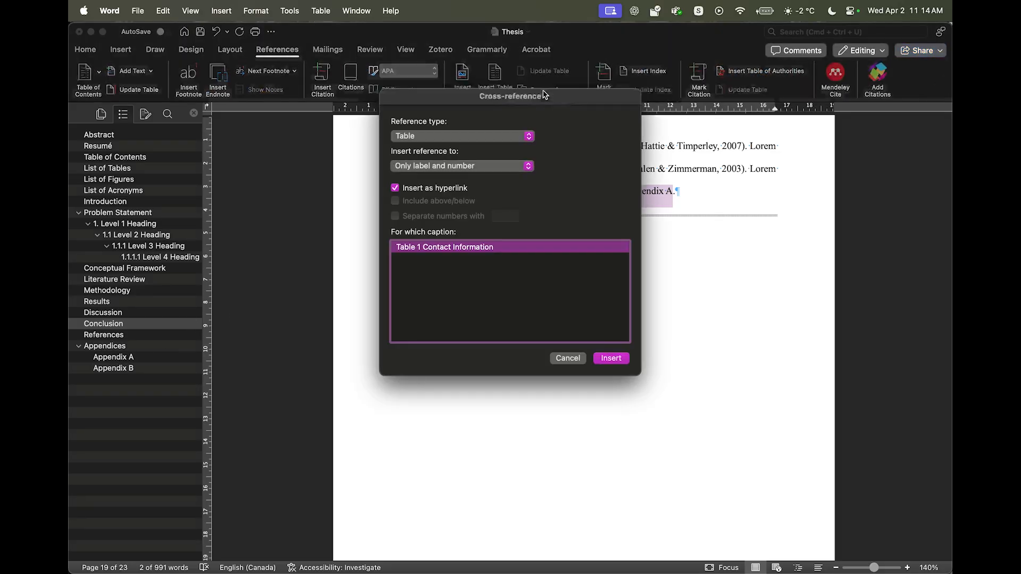
pyautogui.click(448, 139)
pyautogui.click(440, 60)
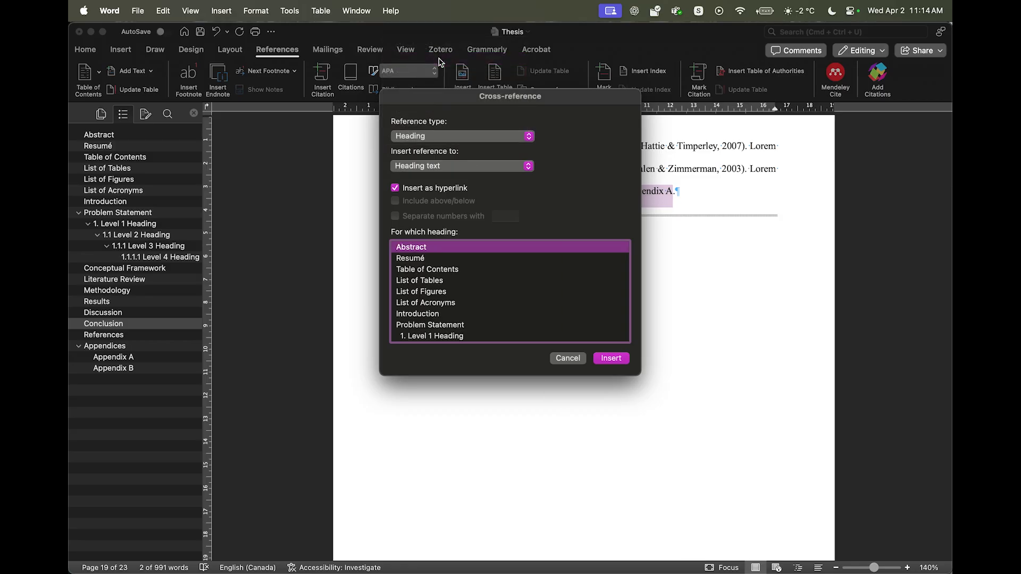
pyautogui.scroll(-5, 451, 306)
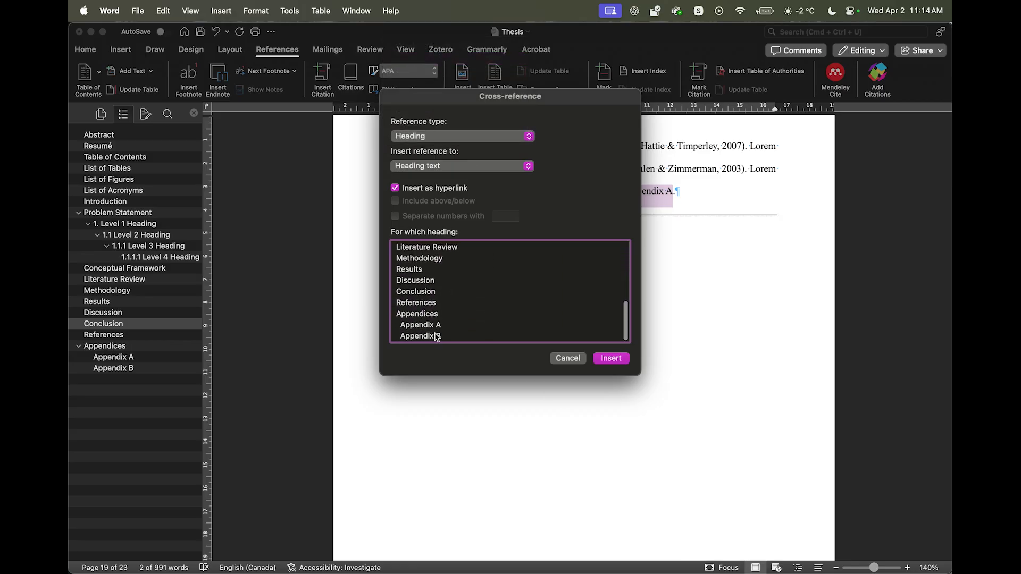
pyautogui.click(431, 327)
pyautogui.click(607, 363)
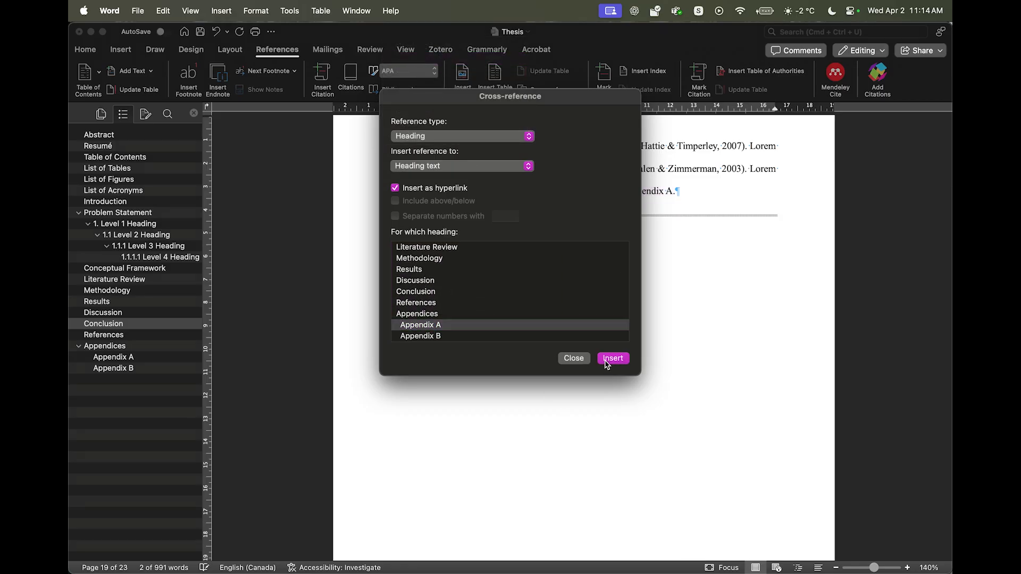
pyautogui.click(574, 358)
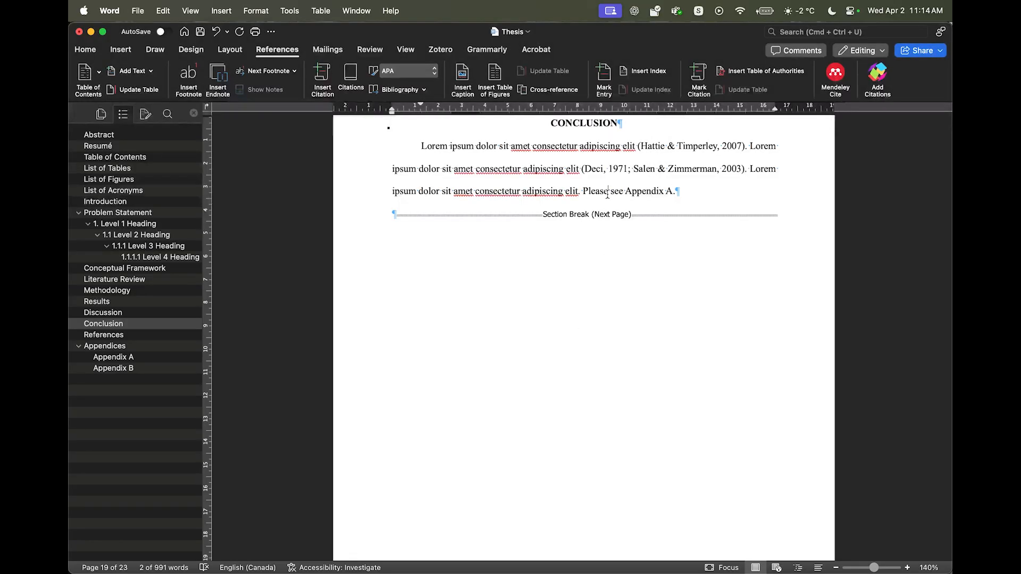
pyautogui.click(653, 196)
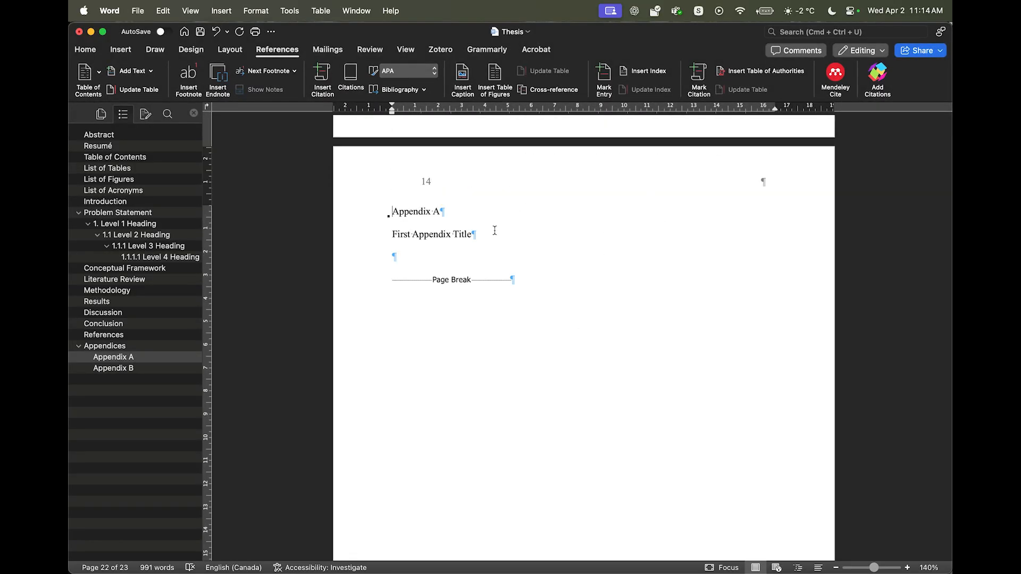